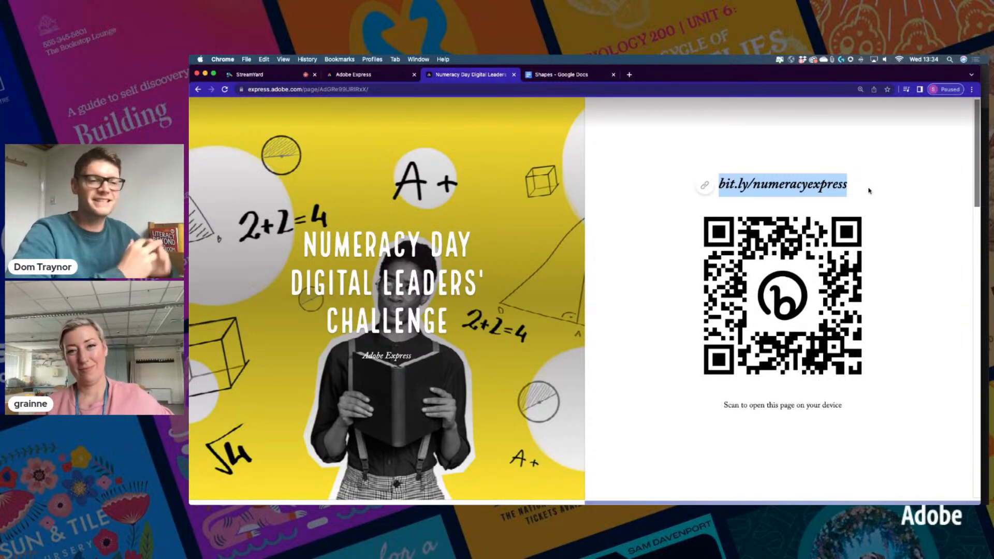
Clear the link selection and scroll to the Challenge 1 Graphic Design crazy shapes brief
left_click(638, 359)
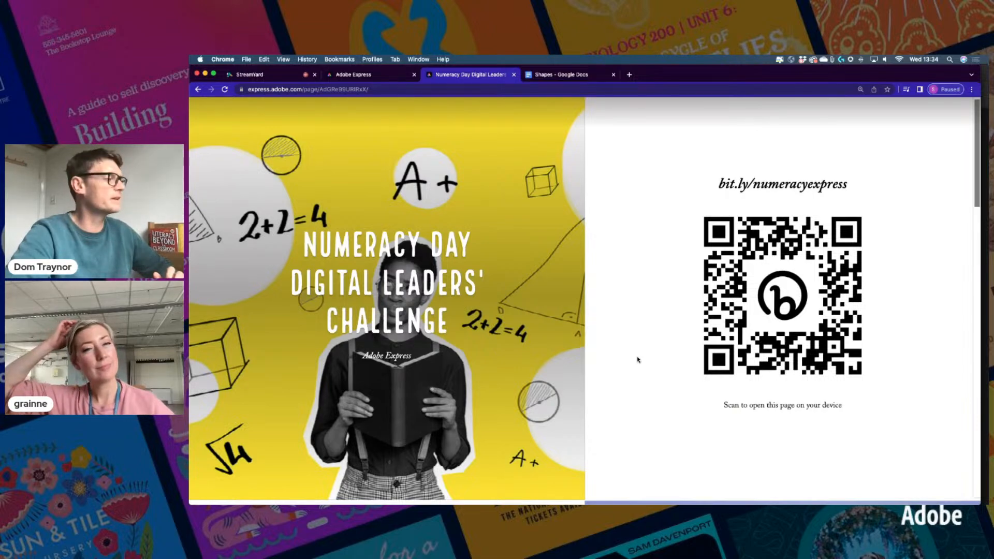
scroll(638, 367, "down", 10)
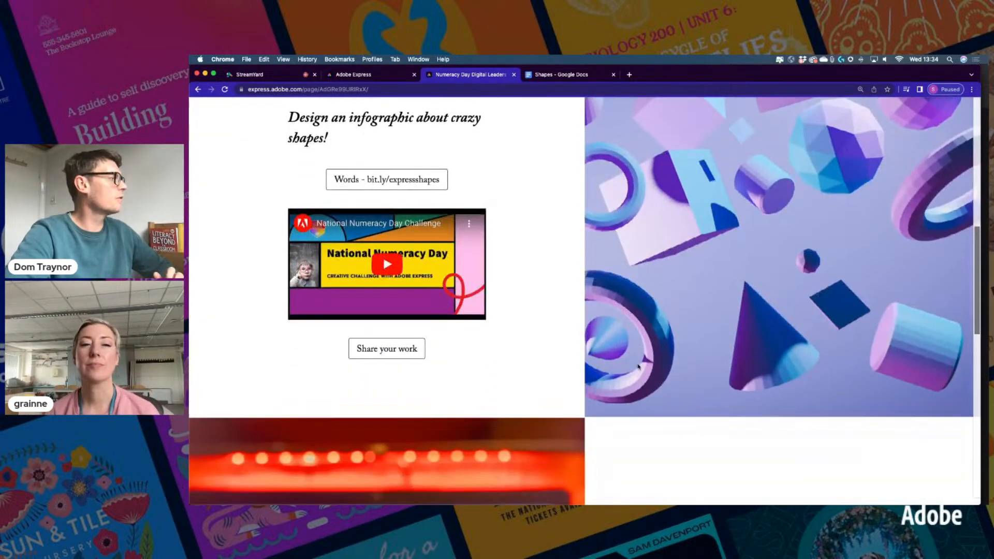
scroll(638, 367, "up", 1)
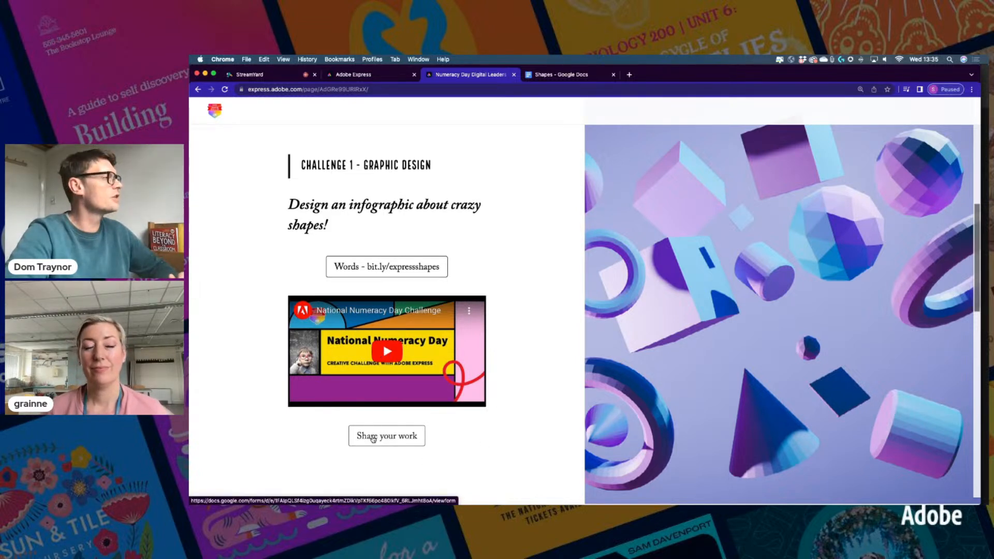
Open the Digital Leaders share-your-work form, then return to the Challenge 2 Video Editing brief
left_click(372, 437)
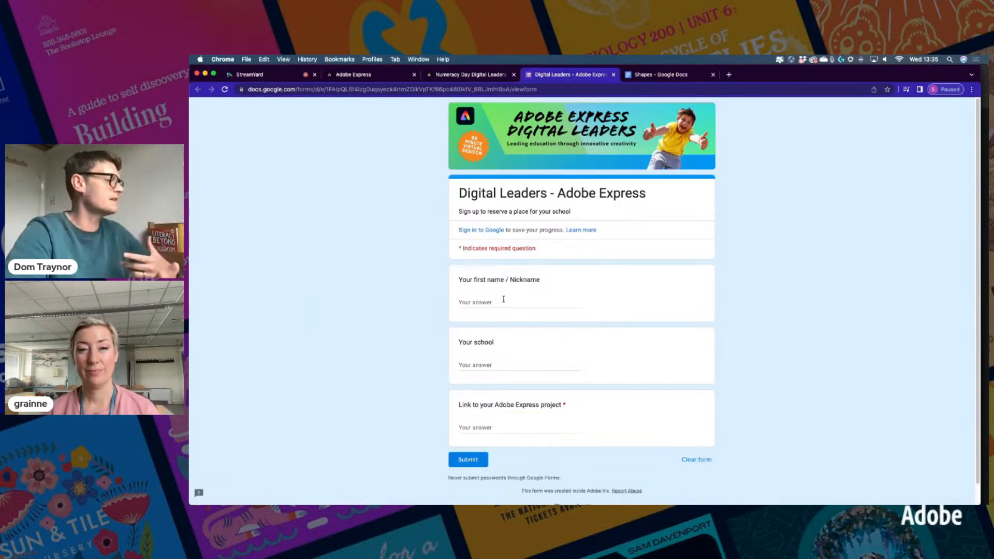
left_click(491, 426)
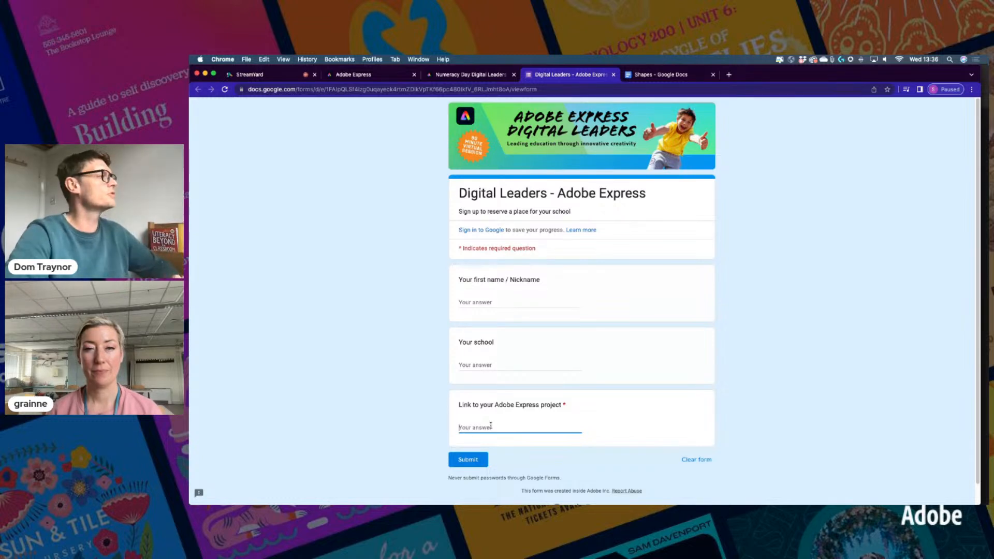
left_click(457, 76)
scroll(530, 403, "down", 5)
scroll(530, 404, "down", 4)
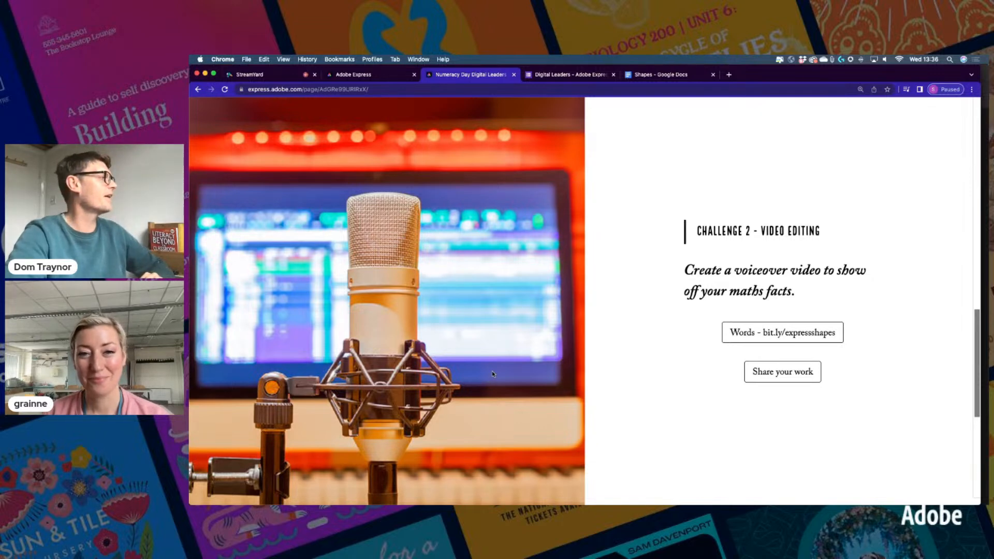
Scroll back up to the Challenge 1 crazy shapes infographic brief
scroll(484, 383, "up", 5)
scroll(492, 374, "up", 4)
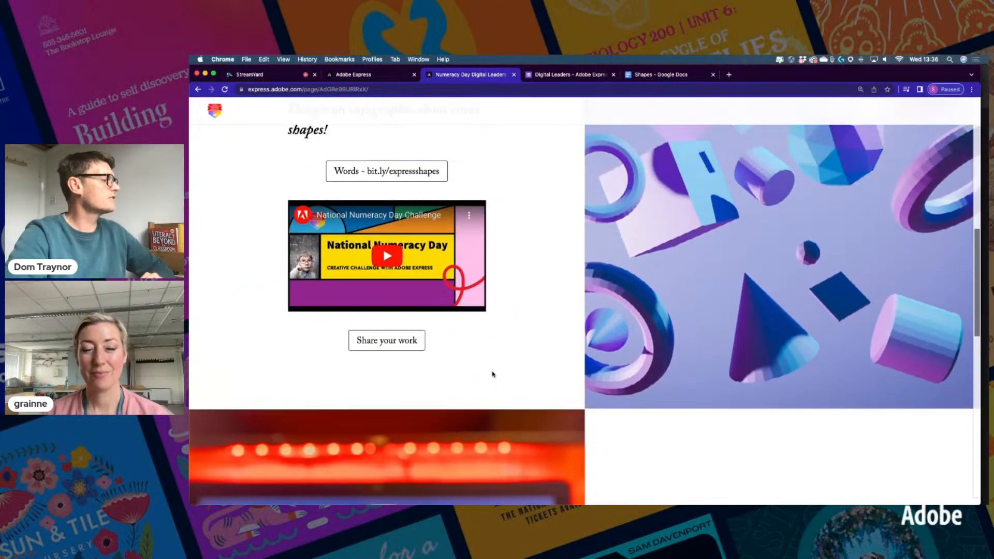
scroll(492, 374, "down", 1)
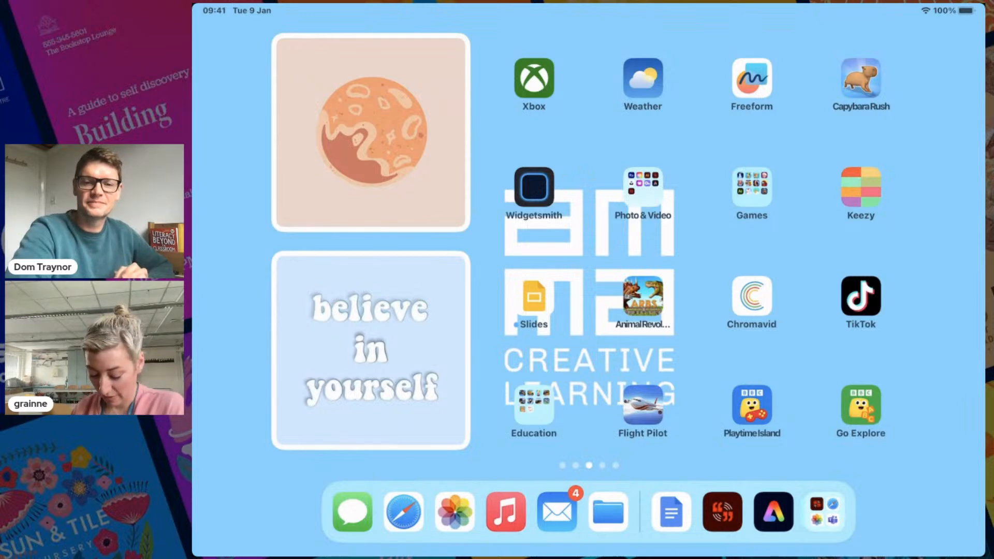
Unlock the iPad with its passcode and launch Adobe Express from the dock
left_click(774, 511)
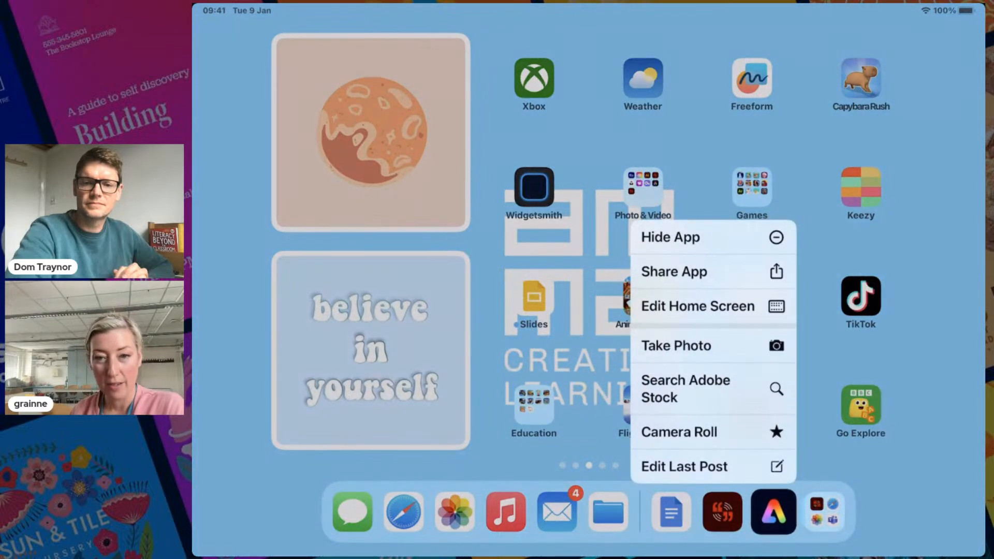
left_click_drag(773, 511, 775, 515)
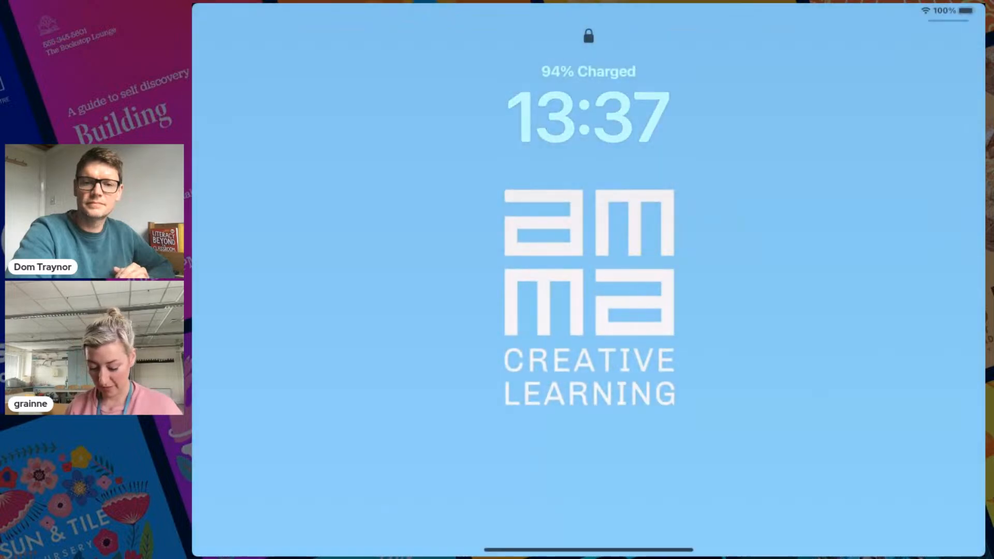
left_click_drag(589, 550, 589, 331)
type("••••••")
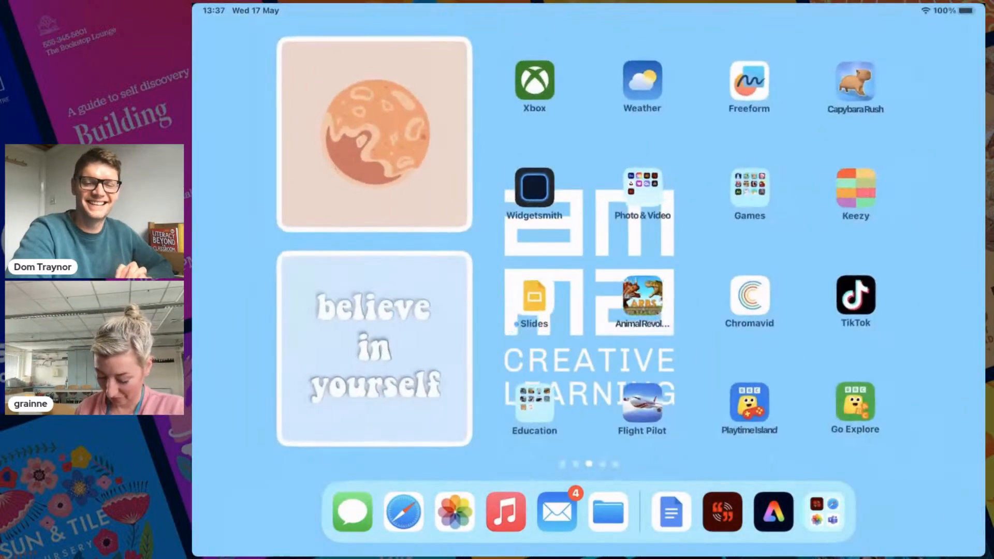
left_click(774, 511)
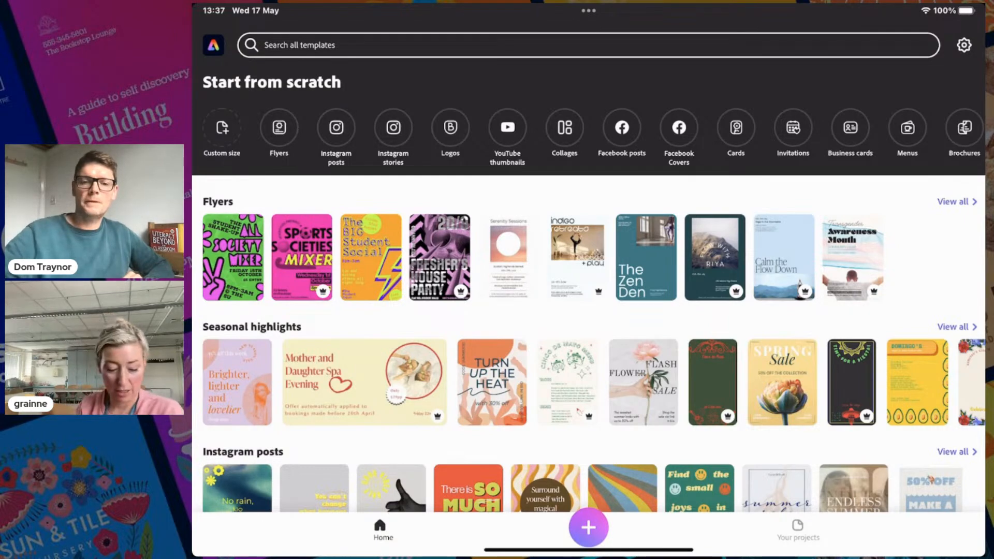
Create a 2560 × 2560 px custom design, browsing resize presets without changing the canvas
left_click(222, 128)
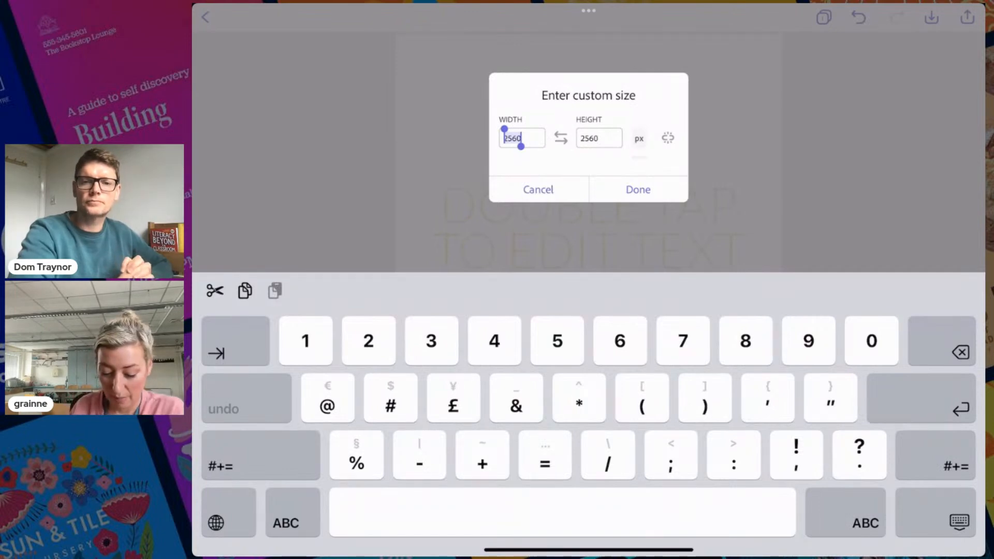
left_click(638, 190)
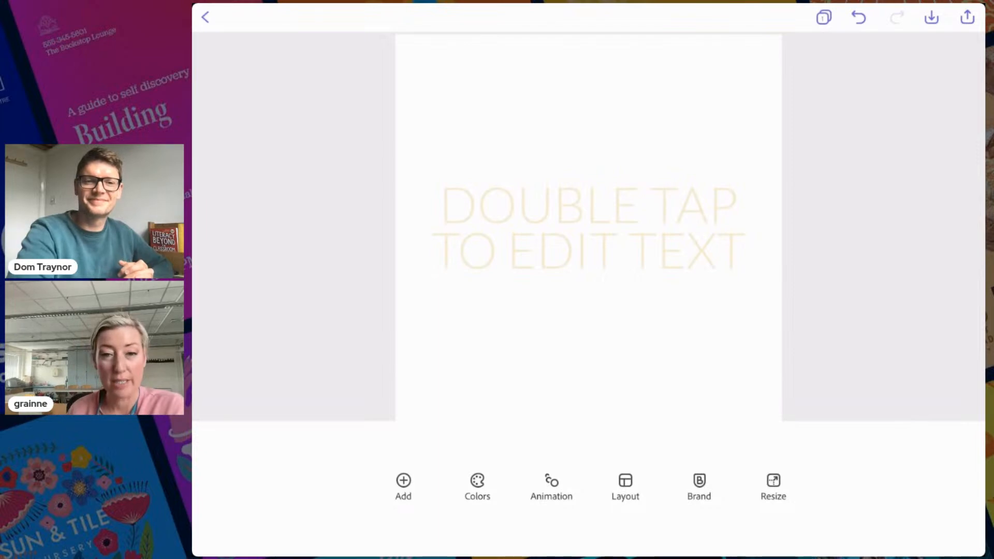
left_click(773, 487)
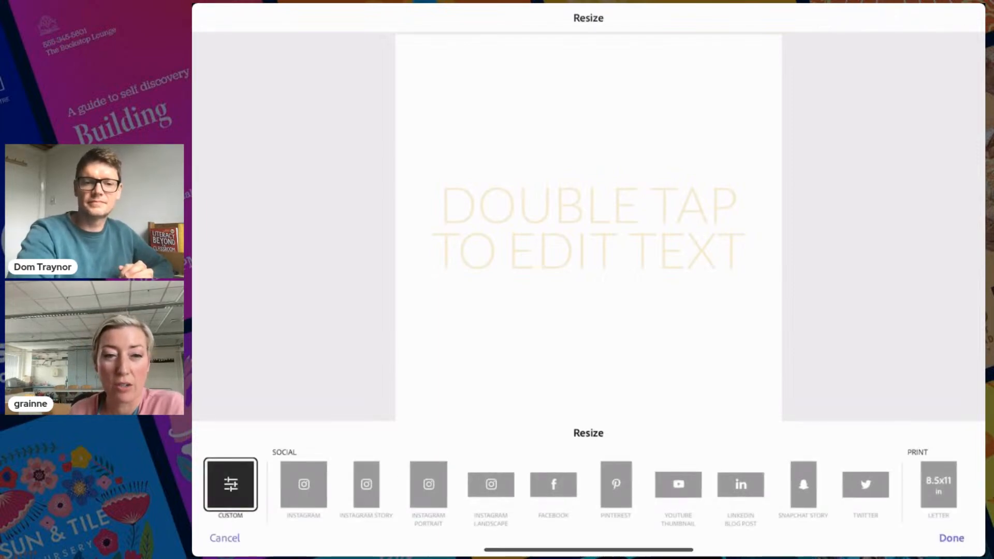
scroll(588, 486, "right", 15)
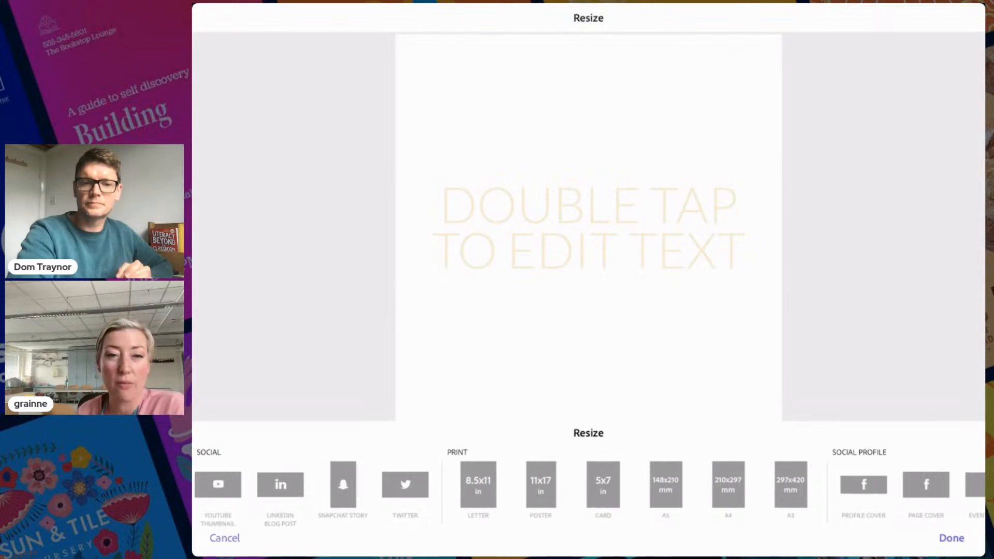
scroll(588, 487, "left", 10)
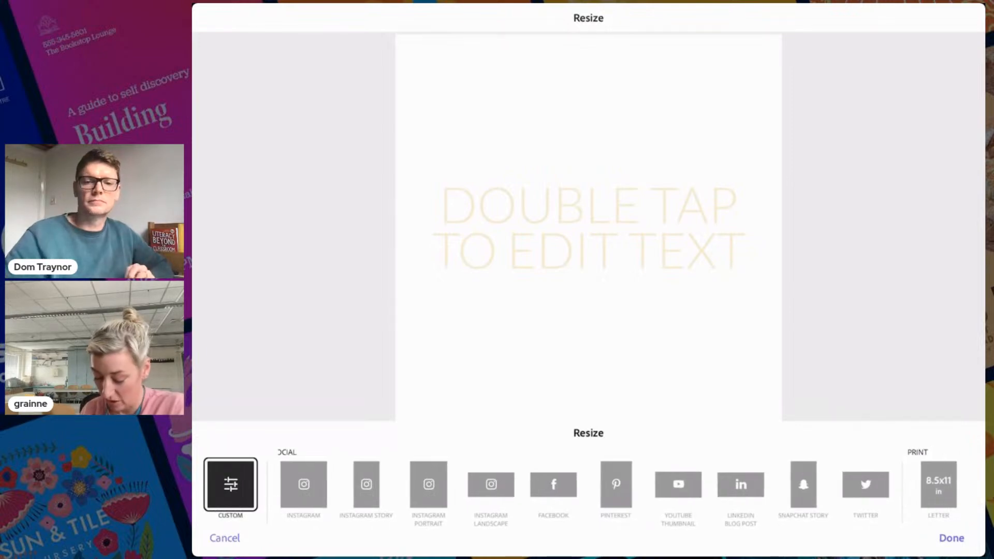
left_click(225, 538)
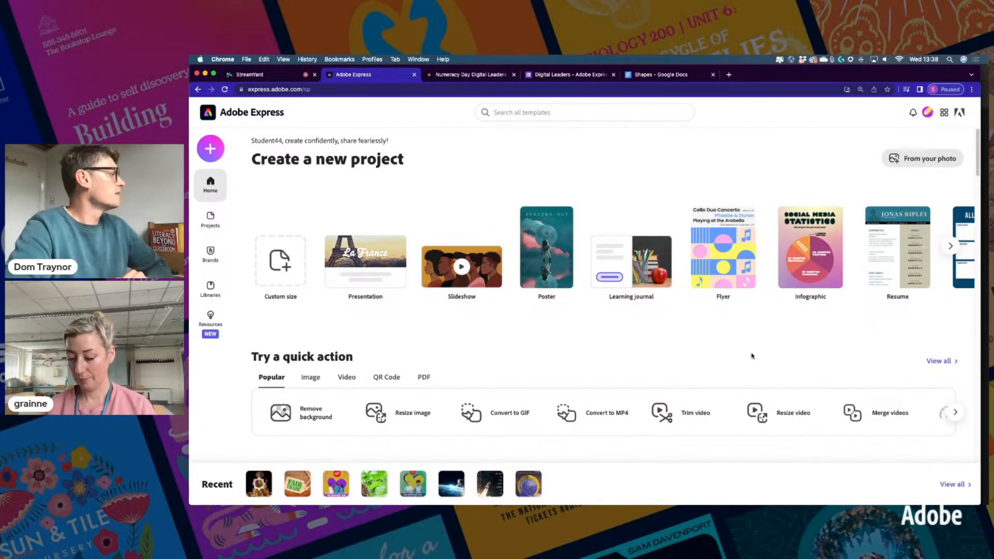
Create a new blank custom-size graphic using the Standard Square preset
left_click(210, 150)
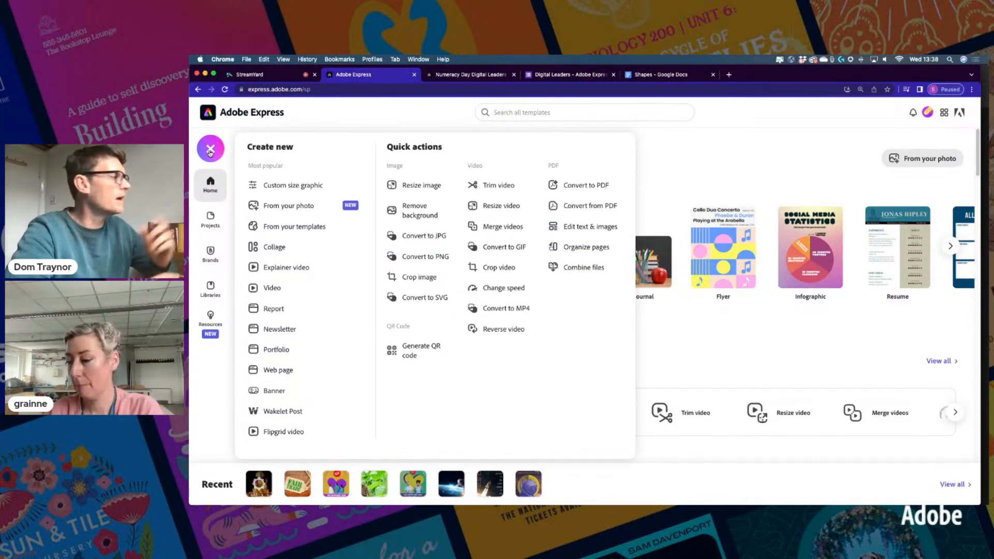
left_click(293, 185)
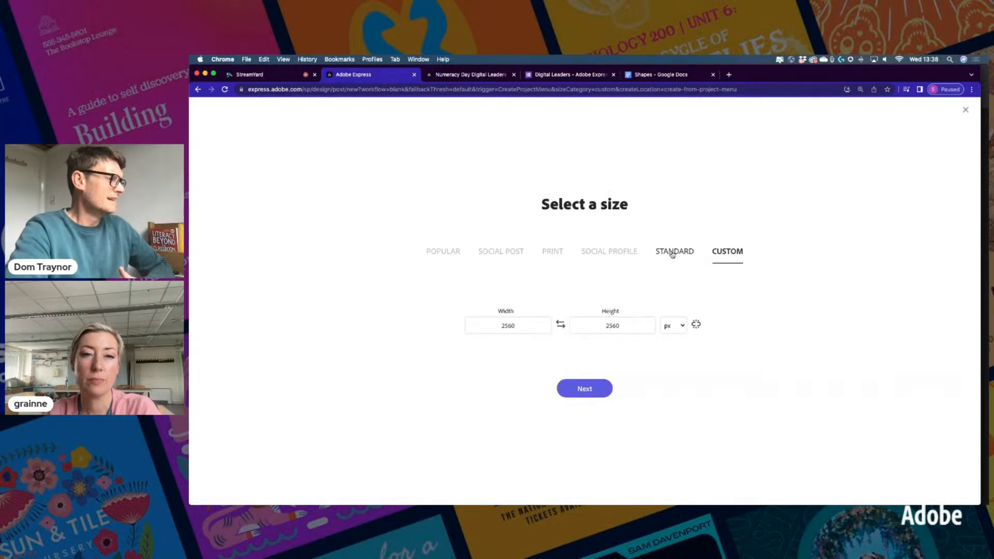
left_click(553, 253)
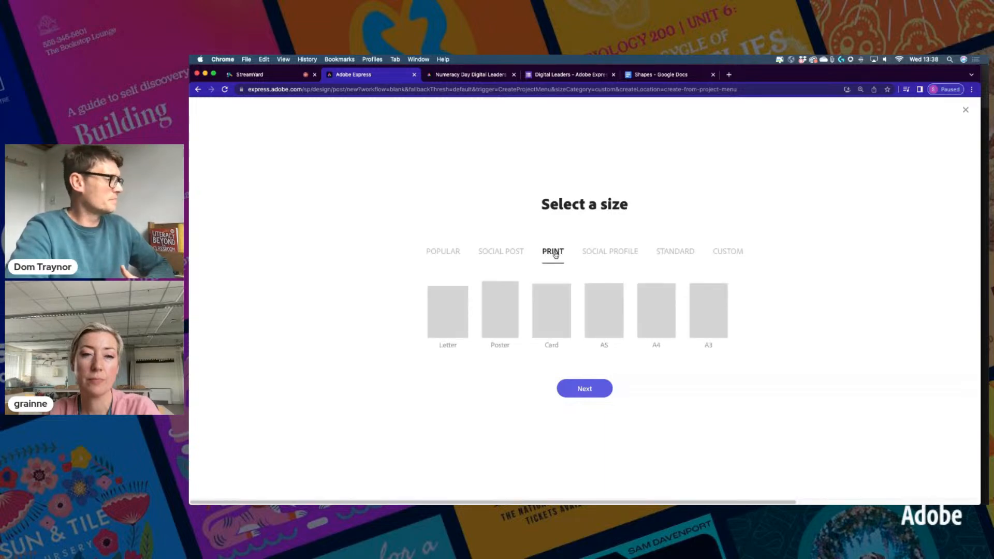
left_click(676, 259)
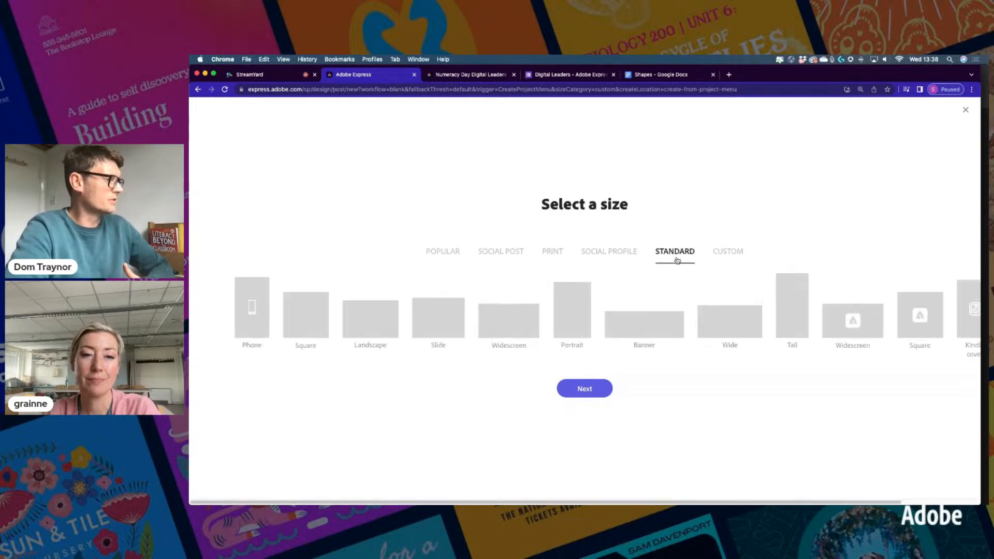
left_click(305, 317)
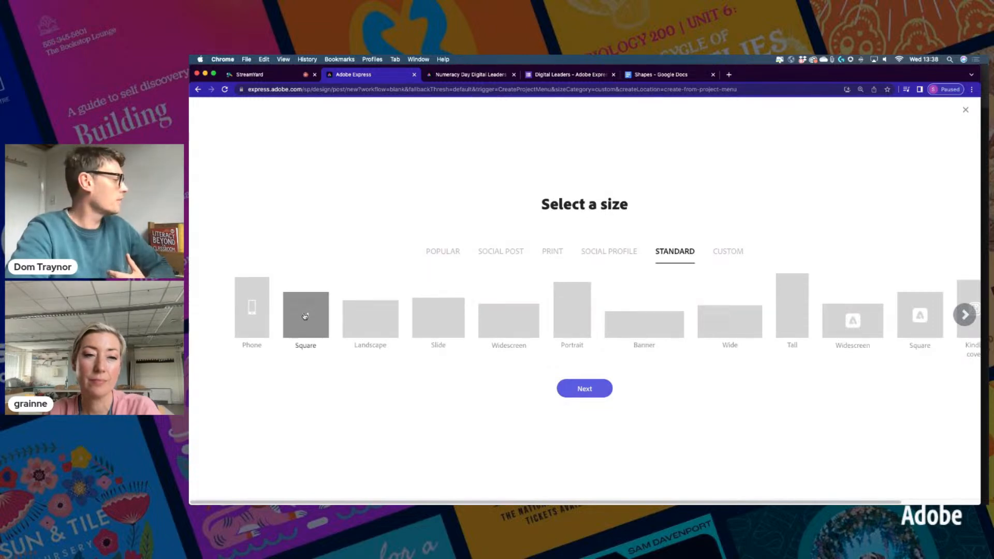
left_click(578, 389)
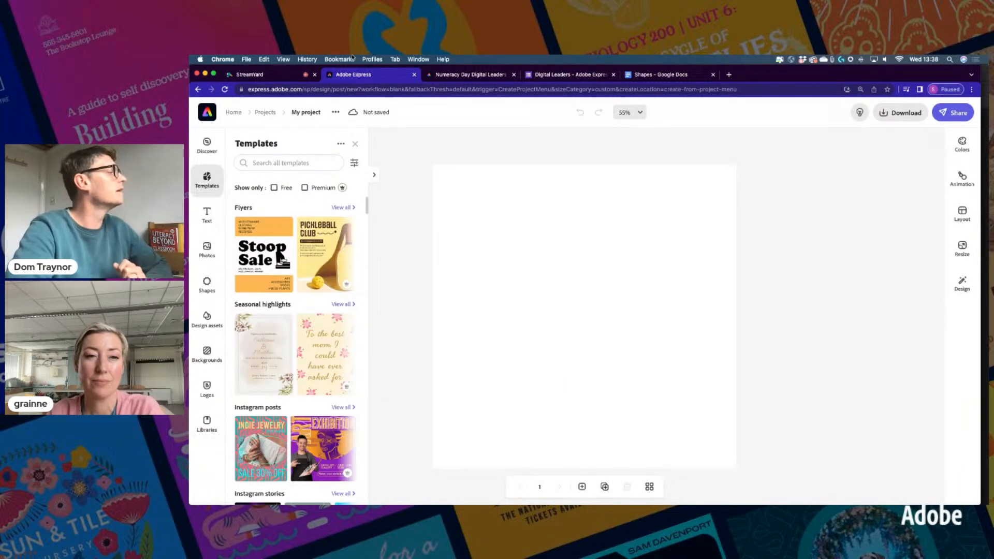
Close Templates, rename the project to 'Crazy Shapes', and return to the Numeracy Day tab
left_click(356, 144)
left_click(313, 112)
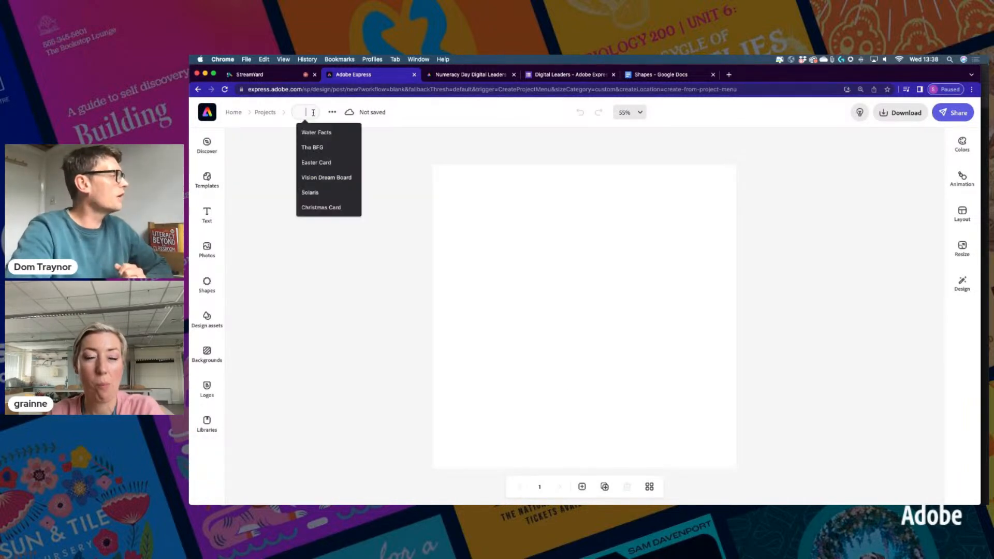
type("Cra")
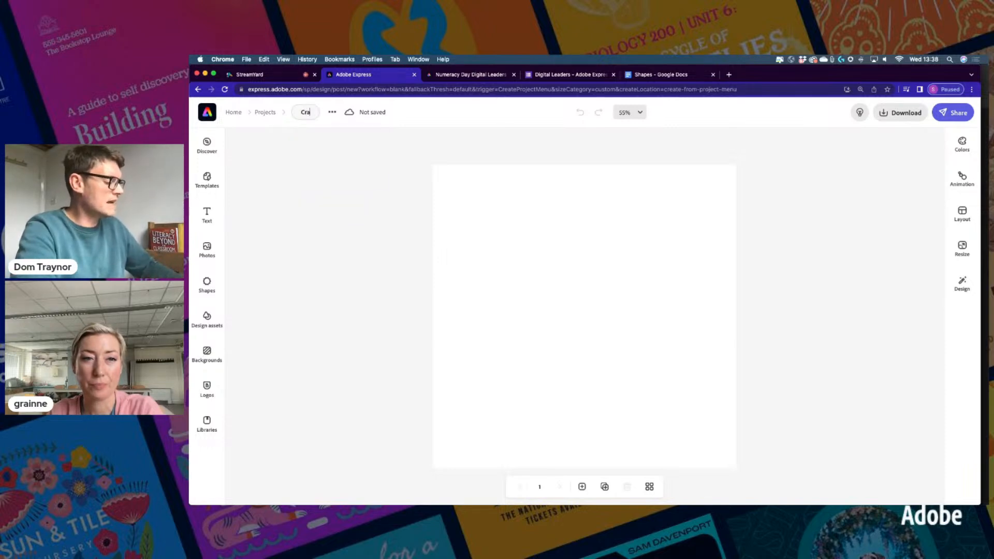
type("zy Shapes")
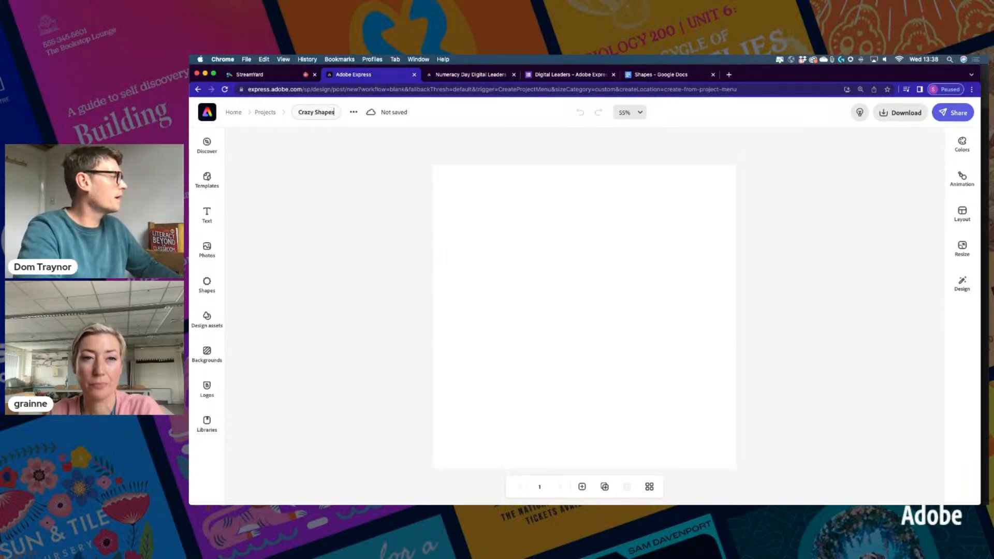
key("Return")
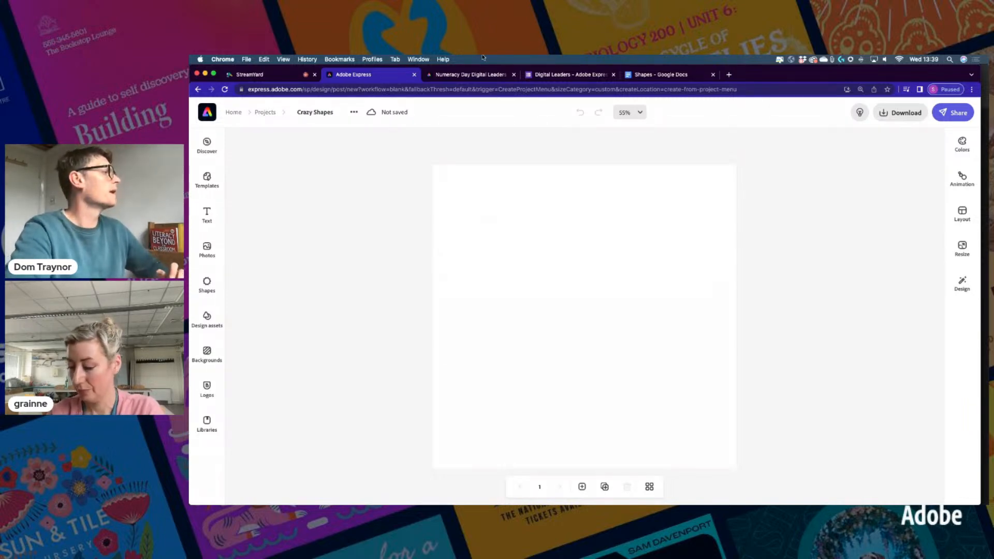
left_click(463, 74)
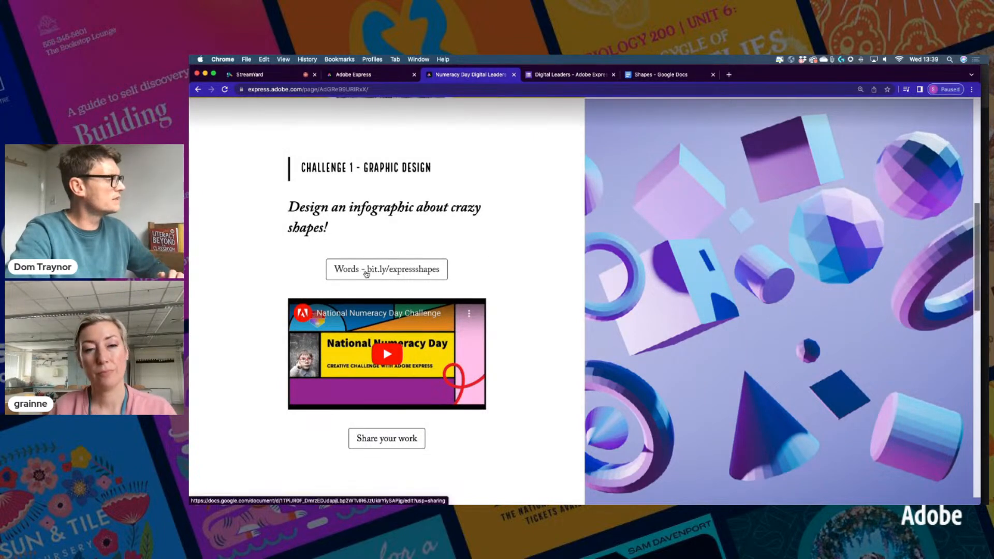
Open the Shapes doc and review the mobius, squircle and reuleaux descriptions under 'Crazy shapes'
scroll(384, 272, "up", 1)
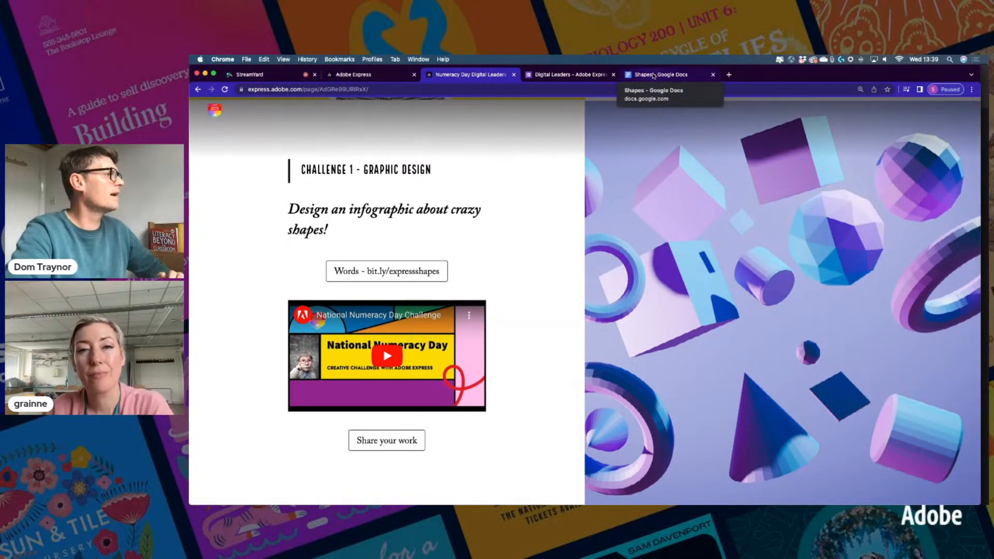
left_click(654, 76)
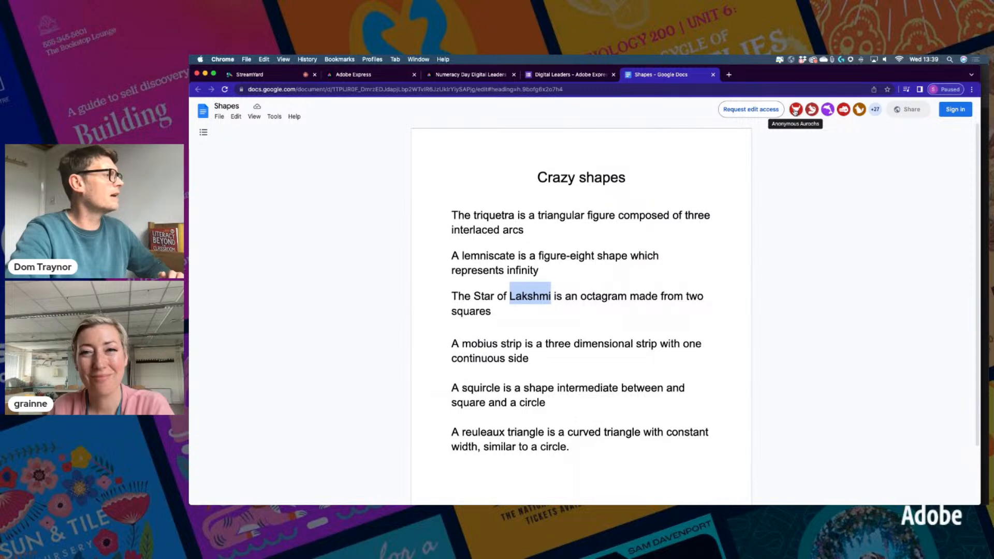
left_click(609, 249)
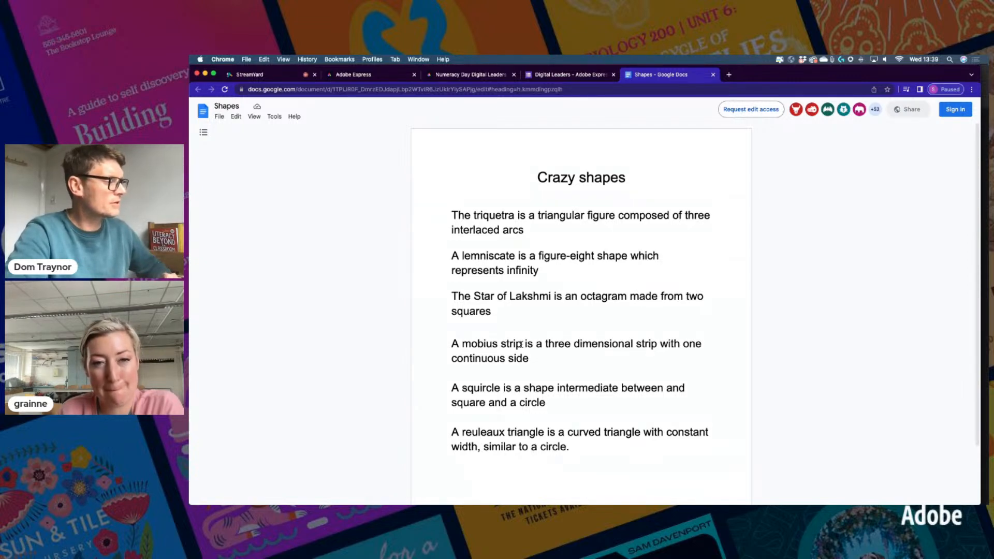
double_click(484, 388)
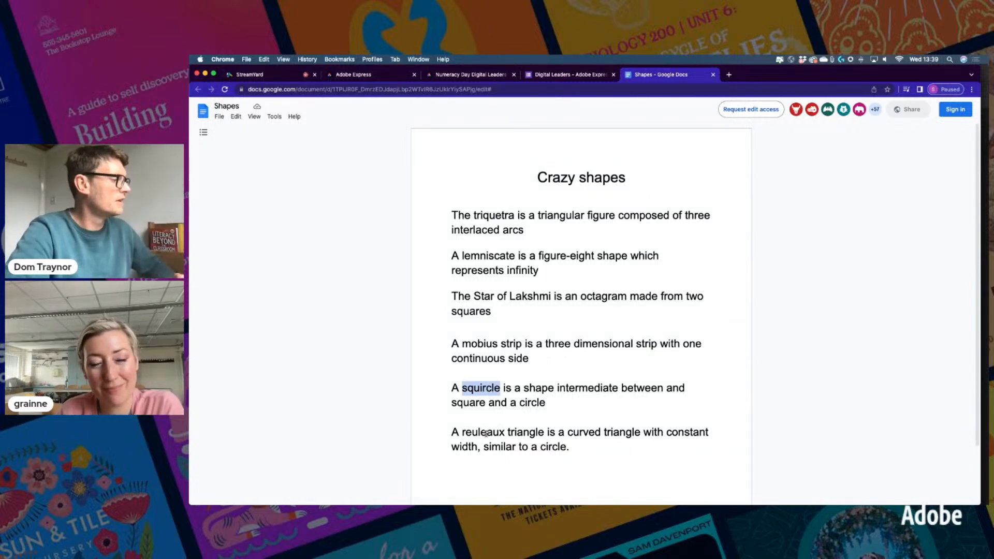
left_click(635, 454)
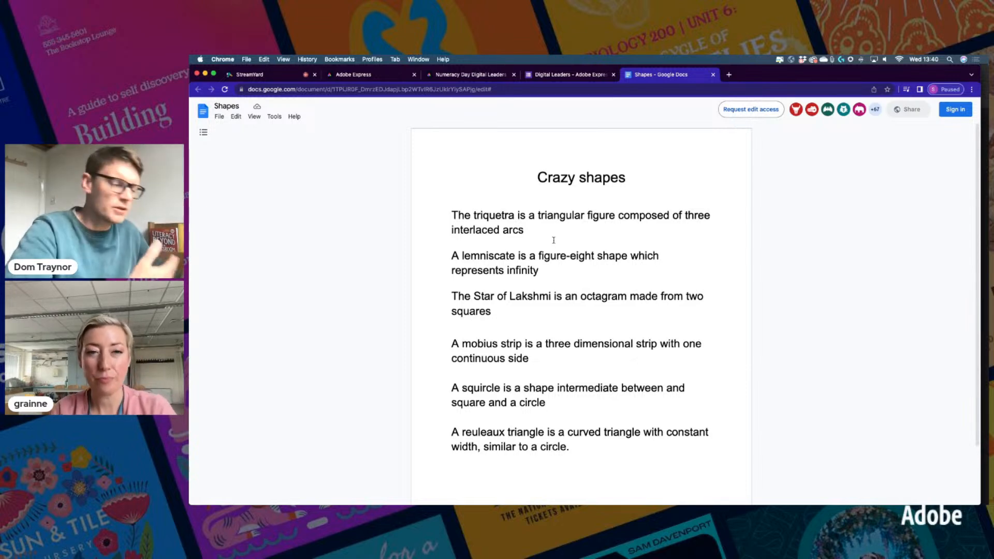
left_click_drag(451, 343, 590, 453)
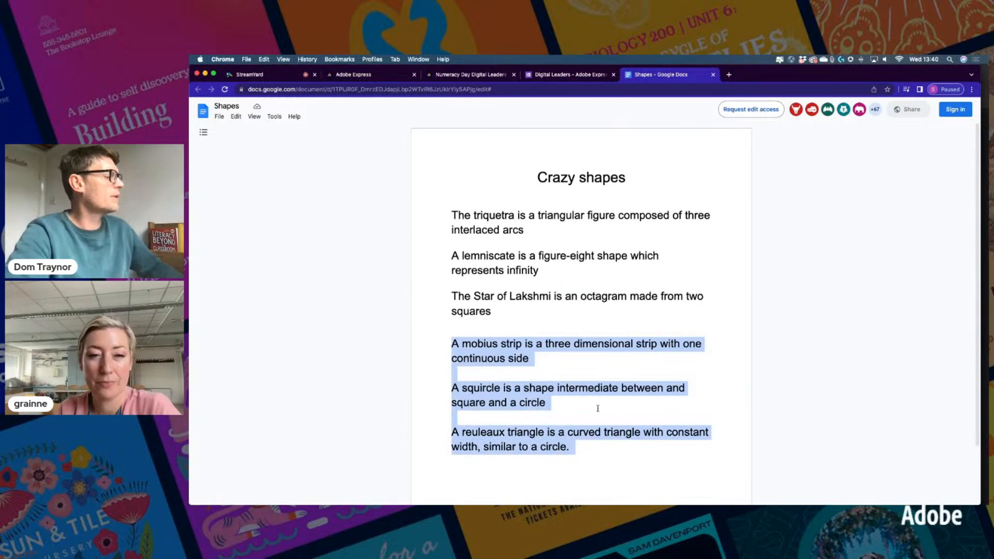
left_click_drag(537, 177, 624, 179)
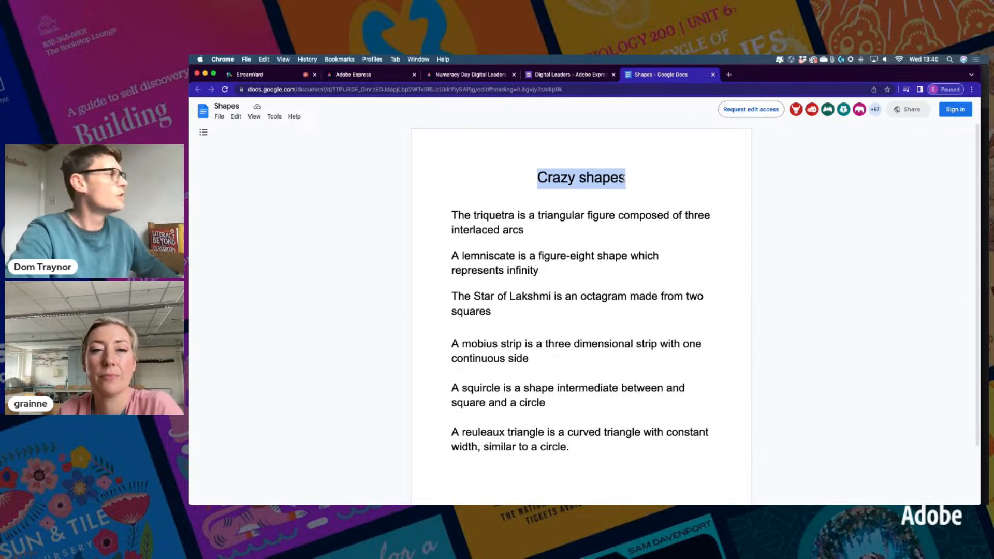
left_click(381, 77)
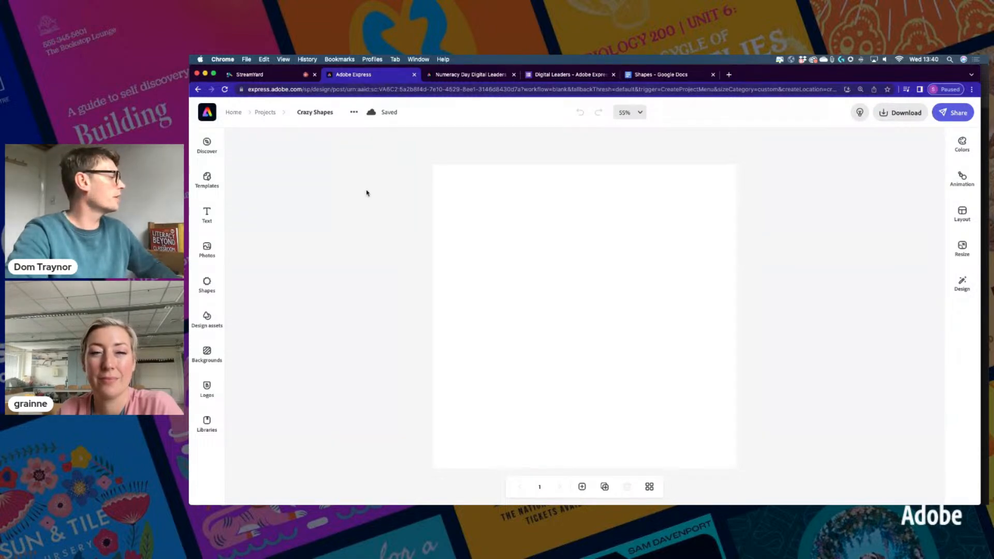
Try a purple textured background, then replace it with the green Trending texture
left_click(207, 353)
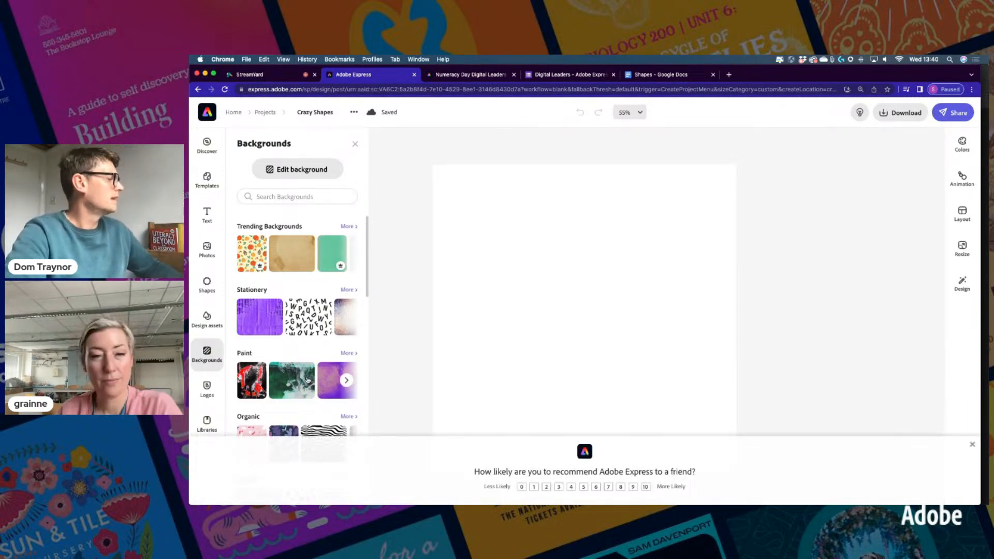
left_click(972, 444)
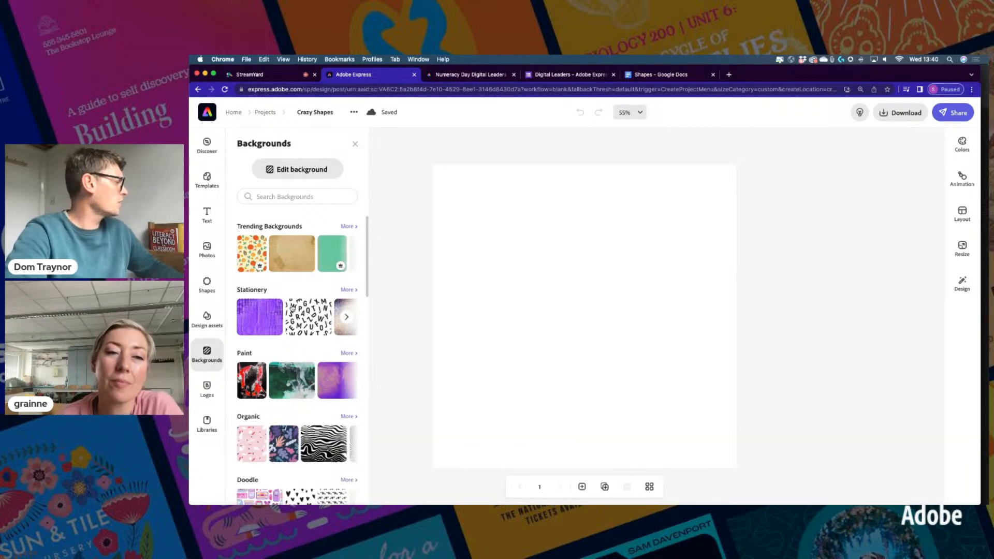
left_click(327, 380)
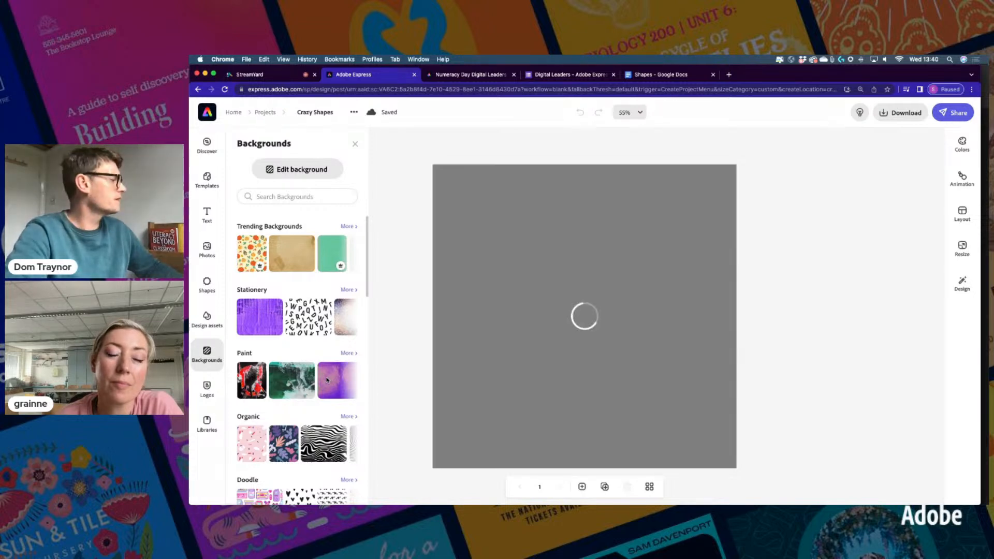
left_click(256, 321)
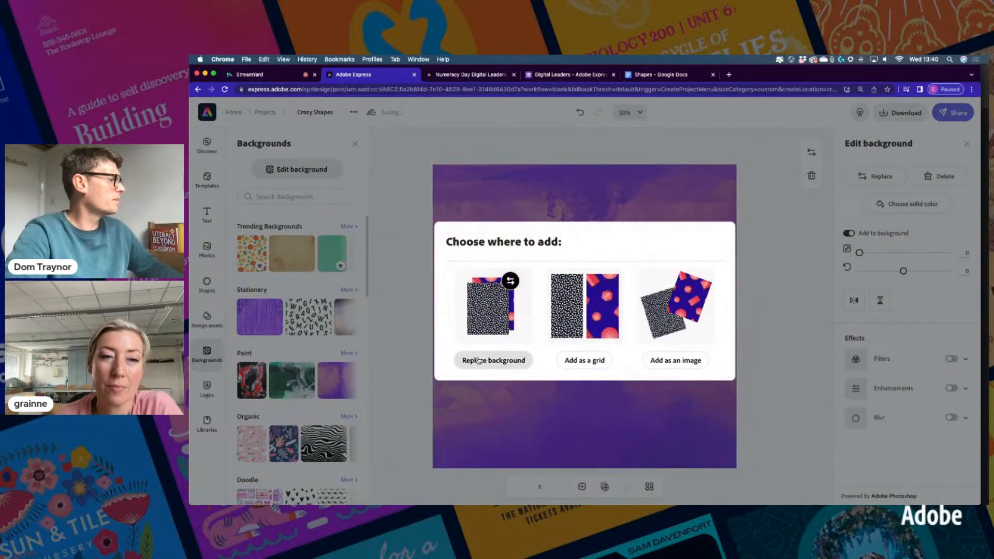
left_click(494, 360)
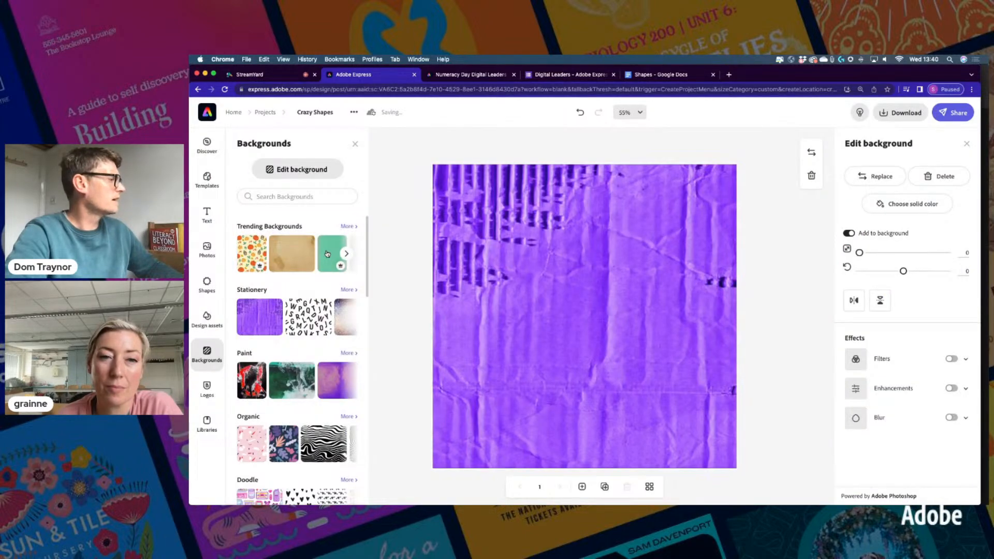
left_click(328, 254)
left_click(481, 362)
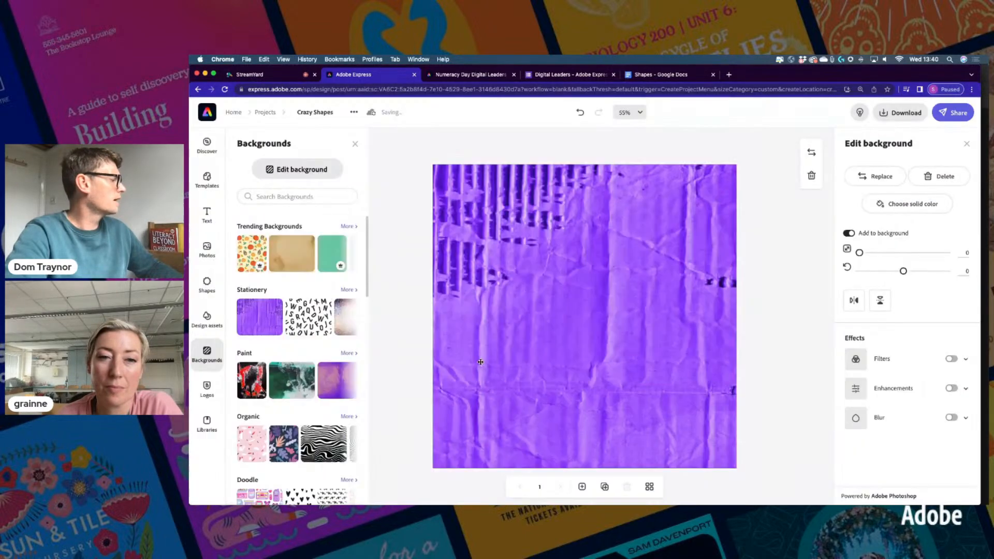
Browse the Paint and Cool Toned Marble backgrounds, then go back to the main categories
scroll(333, 339, "down", 2)
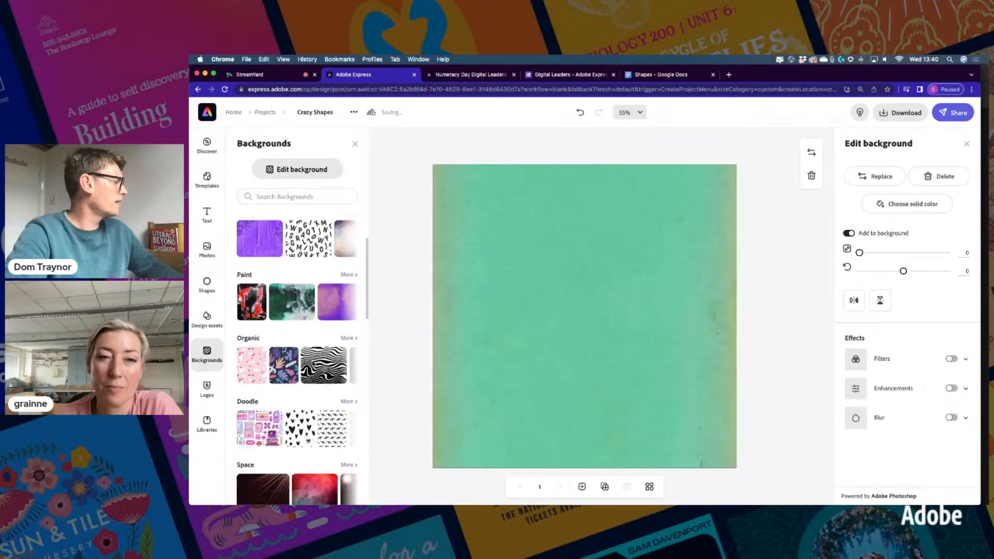
left_click(347, 275)
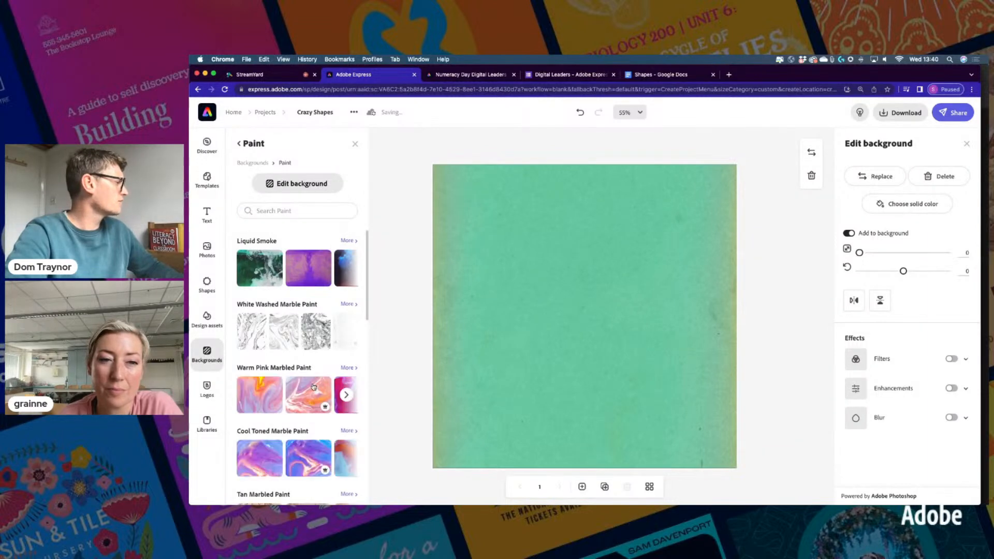
scroll(314, 386, "down", 3)
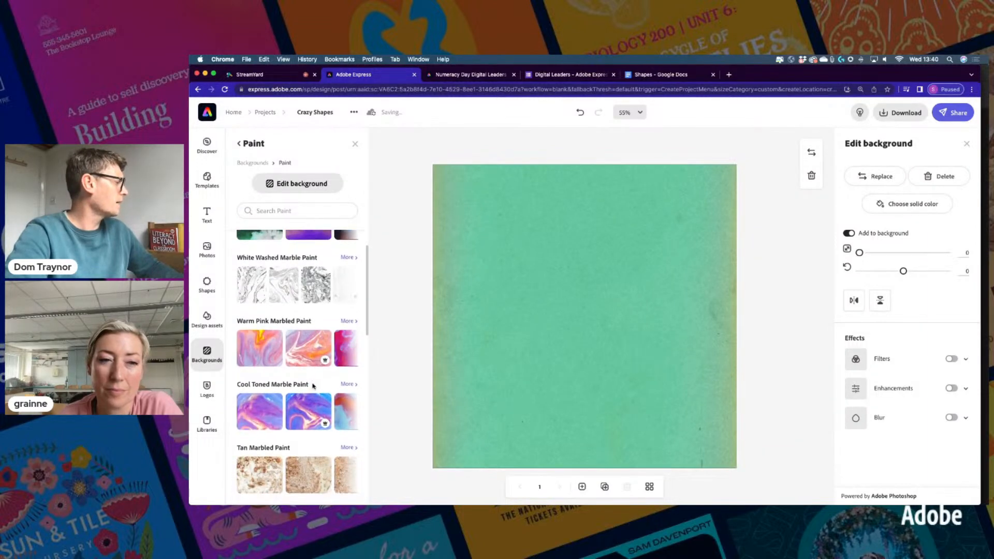
scroll(314, 387, "down", 2)
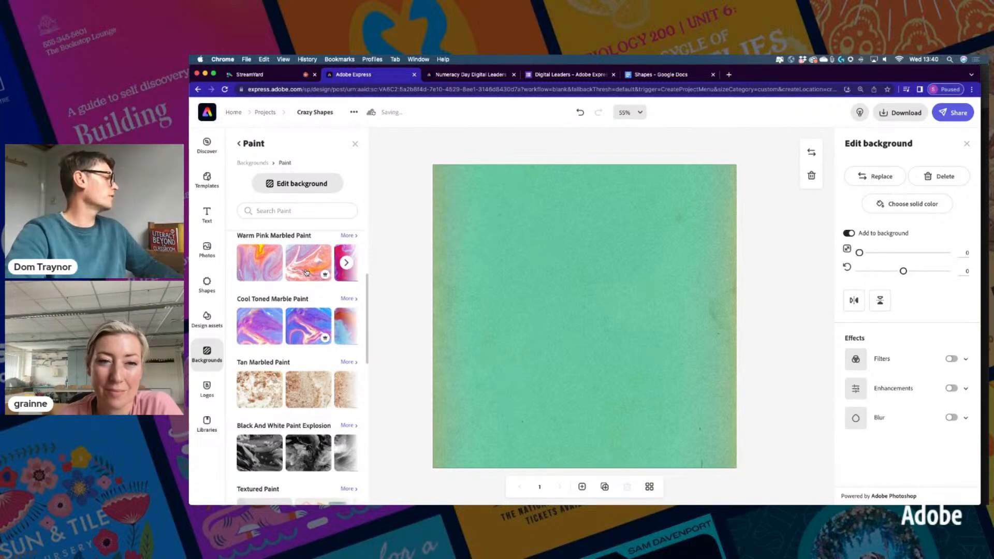
left_click(346, 326)
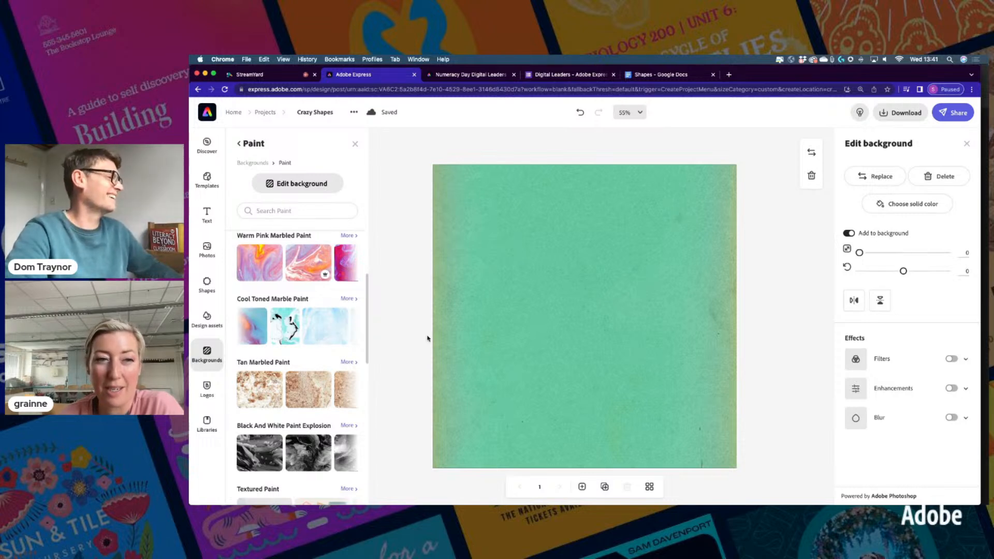
scroll(298, 288, "up", 3)
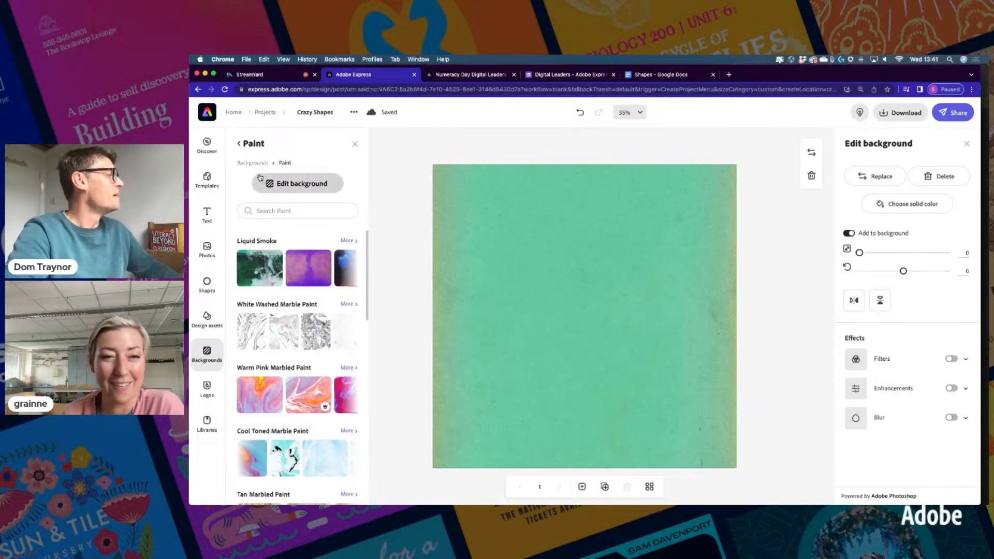
left_click(246, 164)
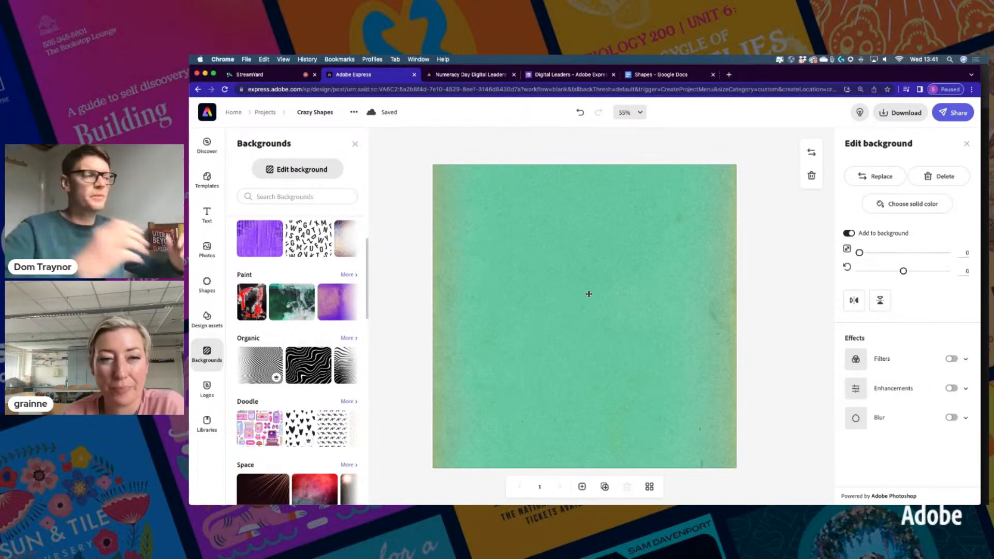
Add a 'Crazy shapes' text heading and widen its box so it fits one line
left_click(206, 221)
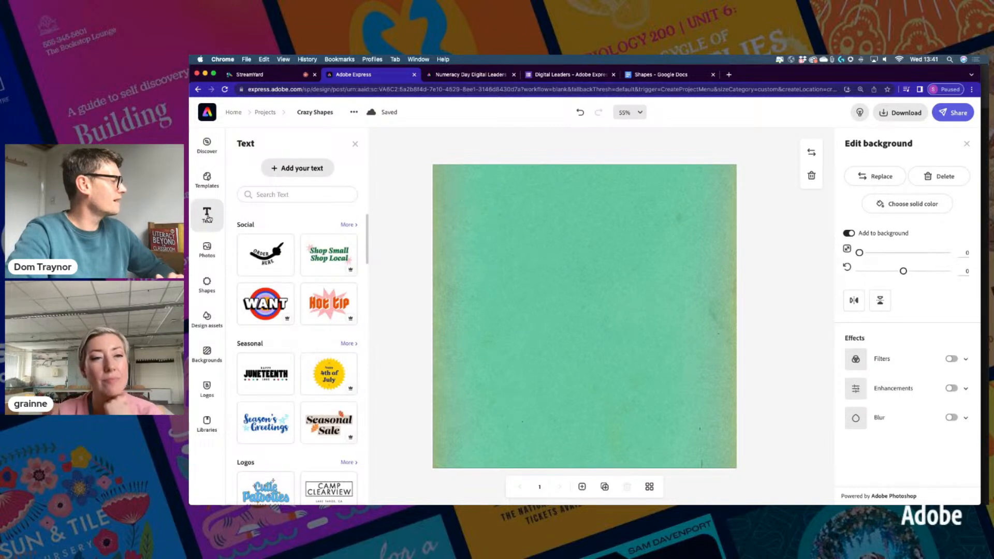
scroll(289, 335, "down", 5)
scroll(289, 335, "down", 5)
scroll(297, 329, "up", 10)
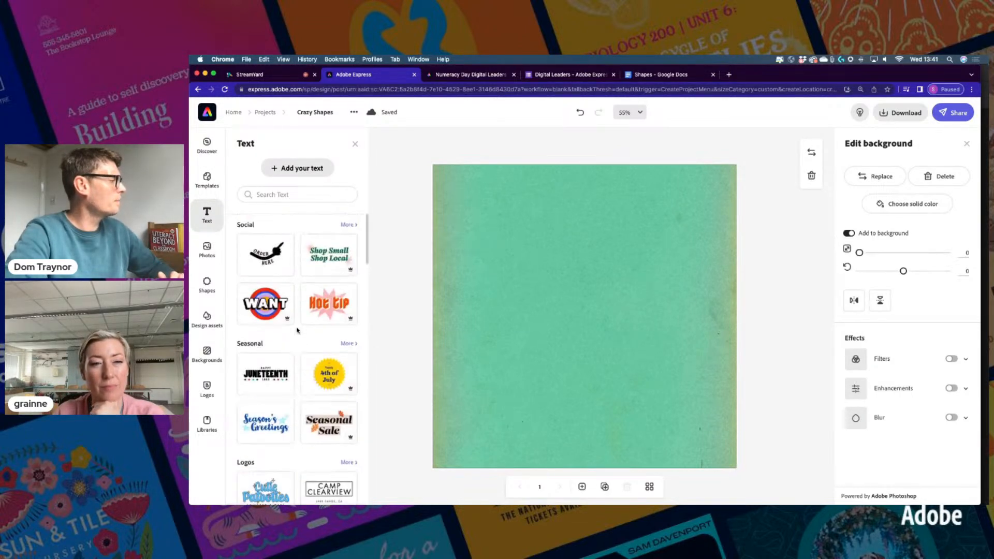
left_click(300, 168)
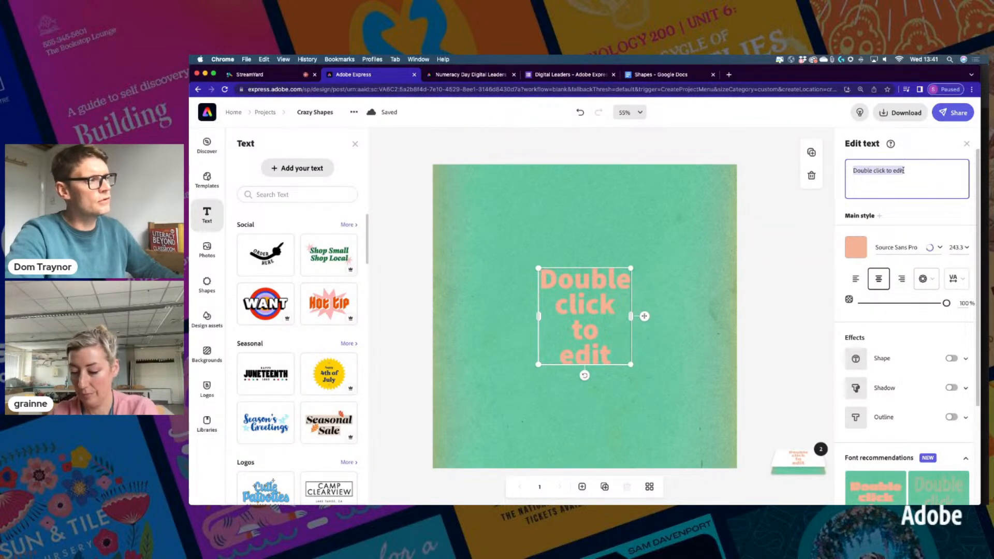
type("Crazy shapes")
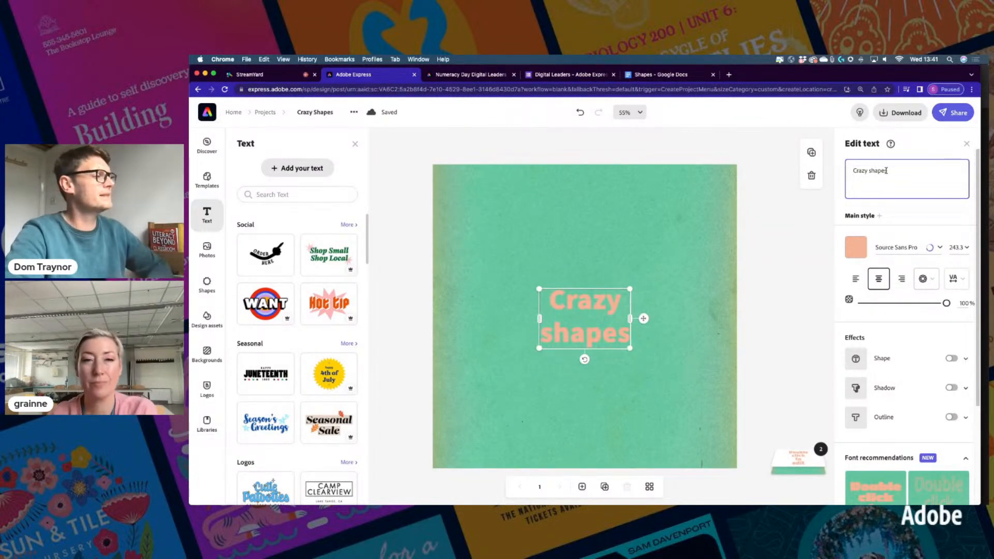
left_click_drag(629, 318, 683, 189)
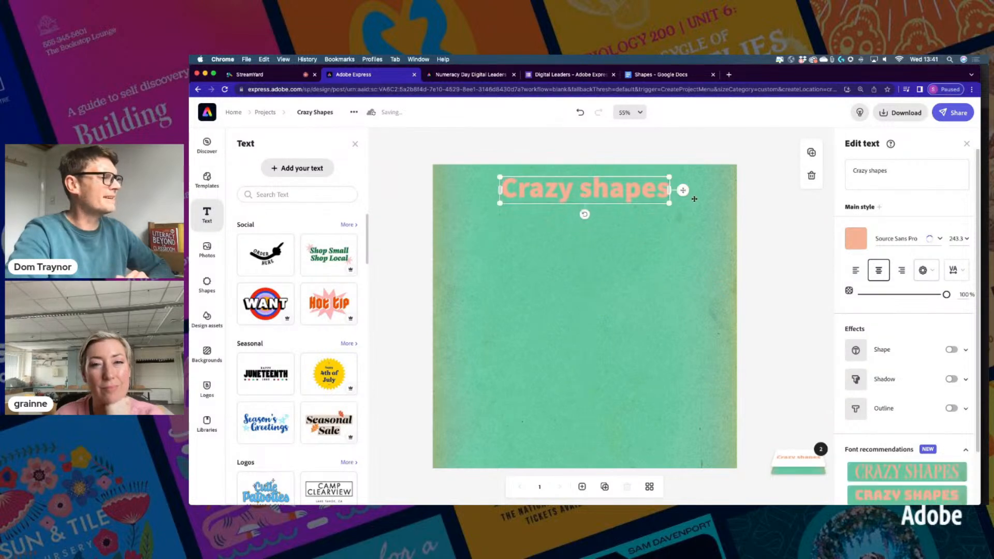
Change the heading text colour to white, after briefly trying near-white and yellow
left_click(857, 240)
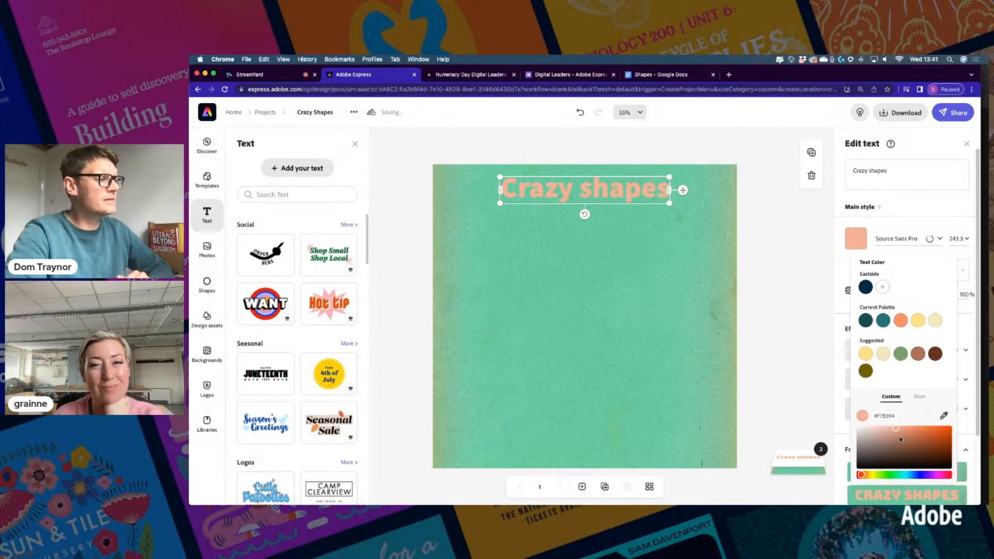
left_click_drag(897, 430, 856, 427)
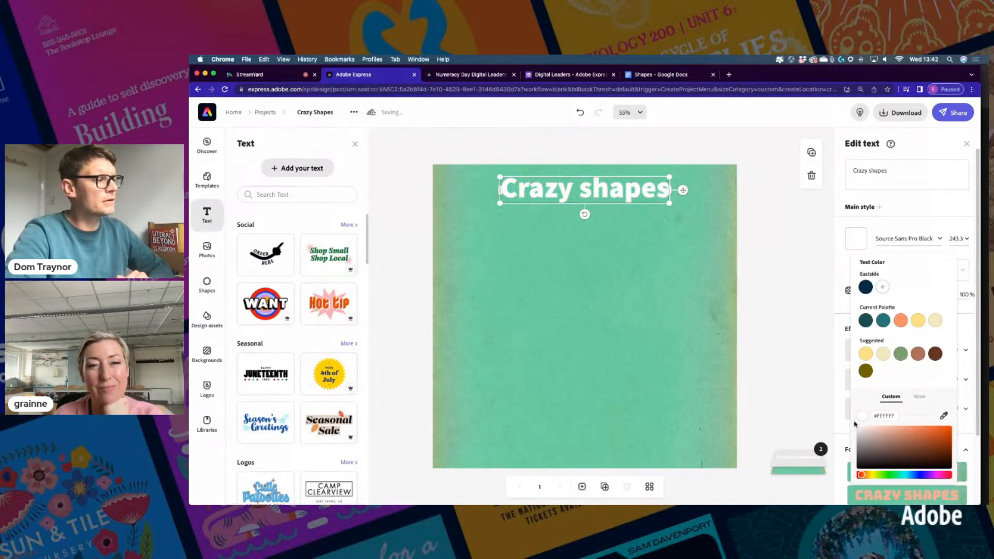
left_click(857, 239)
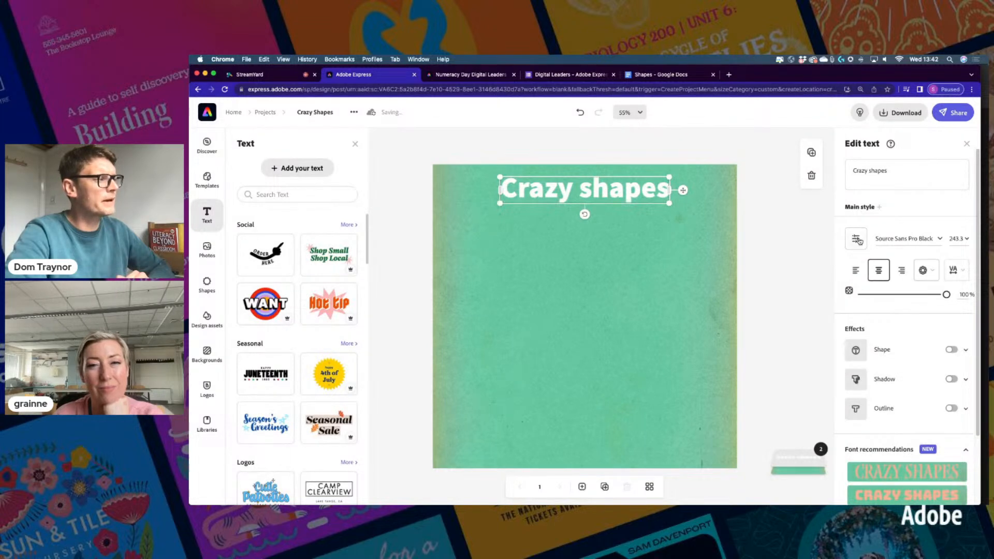
left_click(857, 240)
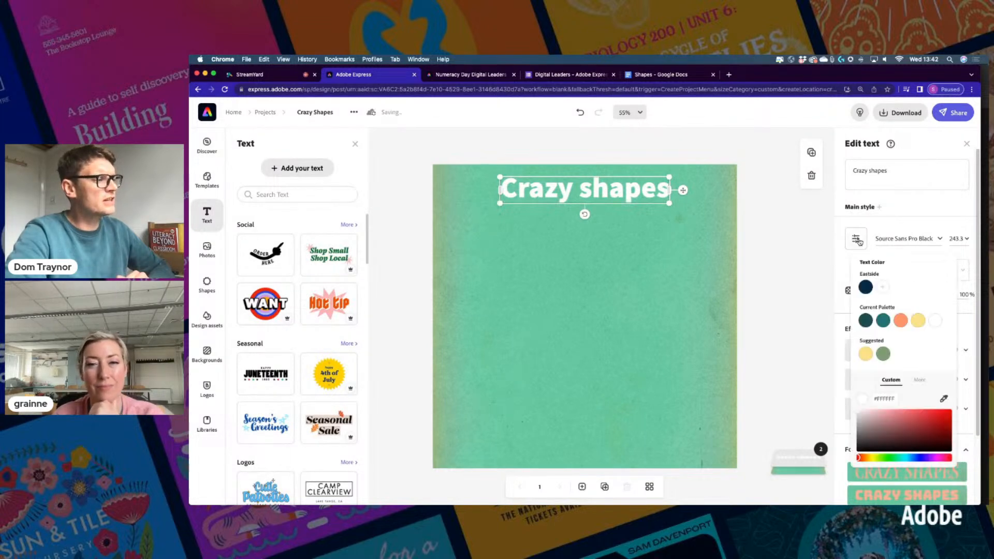
left_click(918, 321)
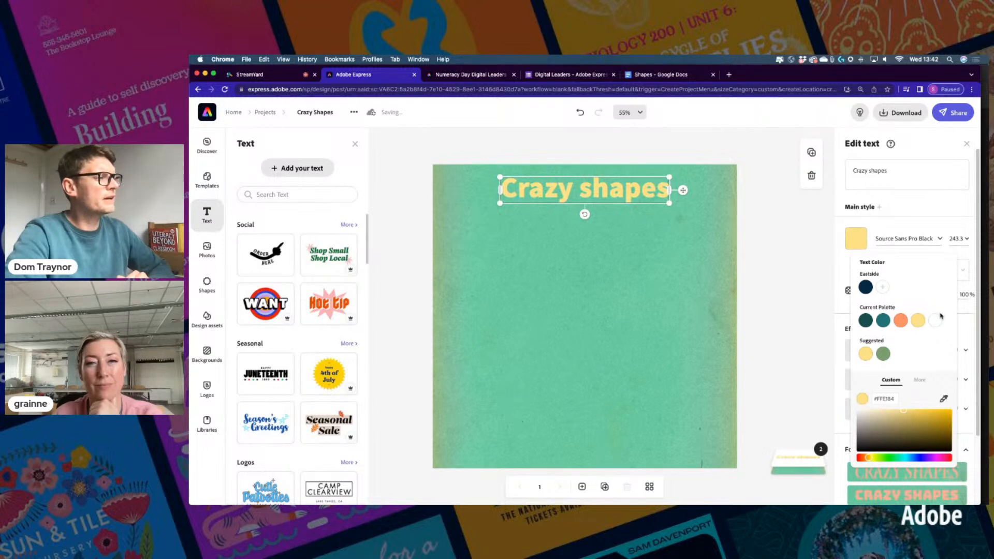
left_click(935, 323)
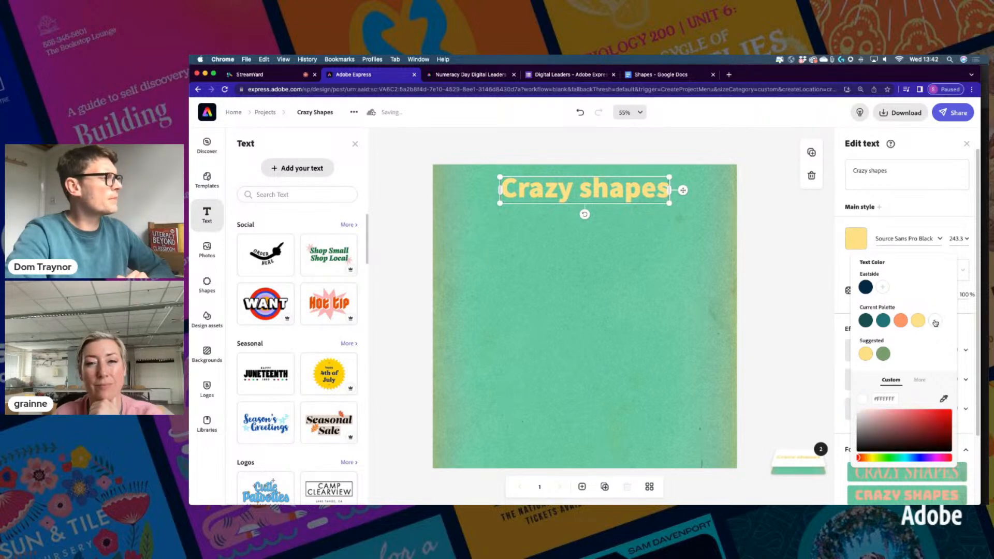
left_click(781, 216)
Apply the outlined all-caps recommended font to the CRAZY SHAPES heading
scroll(897, 384, "down", 3)
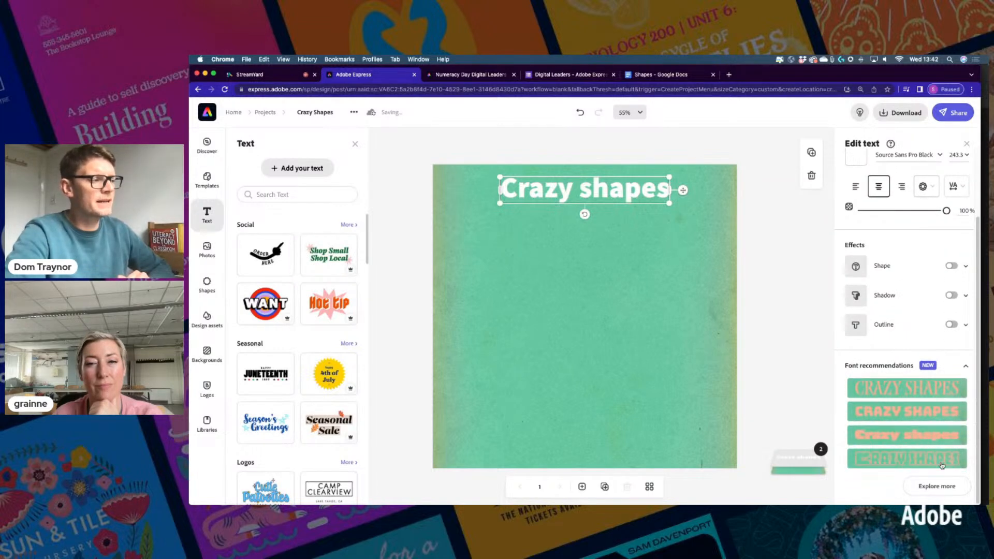
left_click(938, 486)
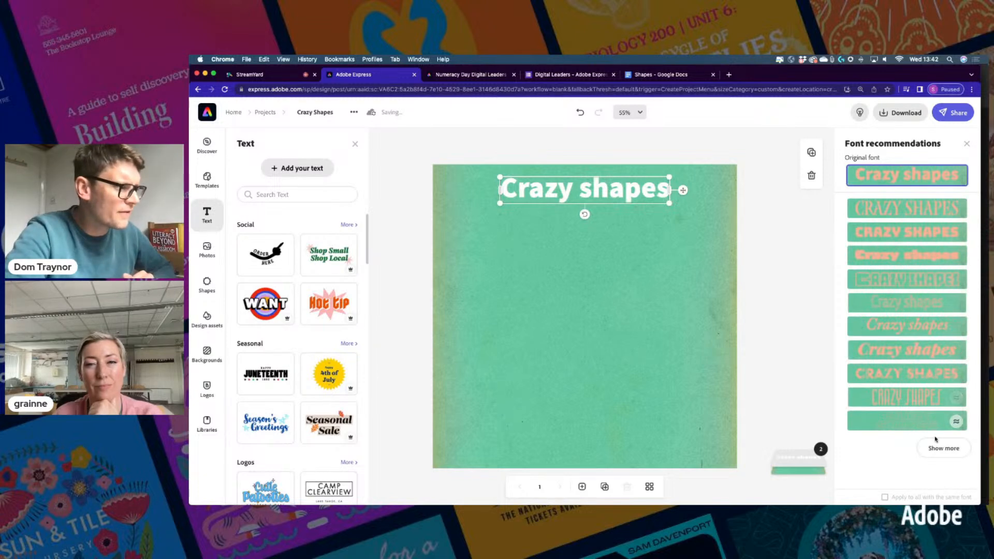
left_click(941, 448)
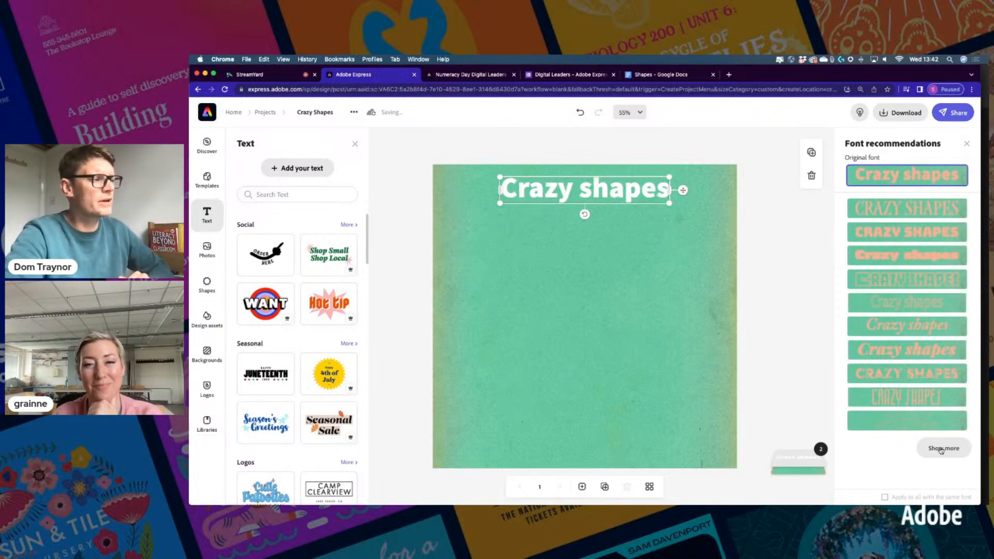
scroll(909, 401, "down", 5)
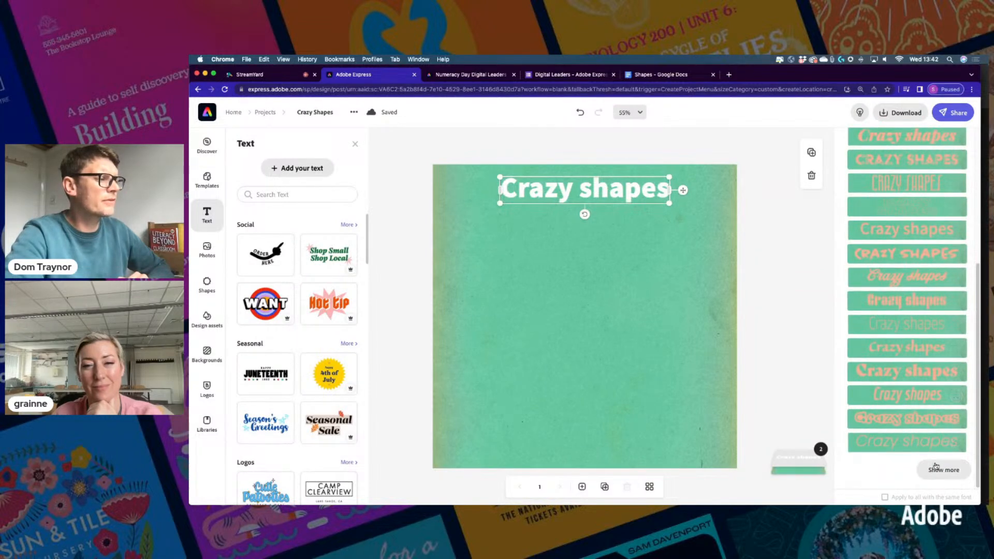
left_click(943, 469)
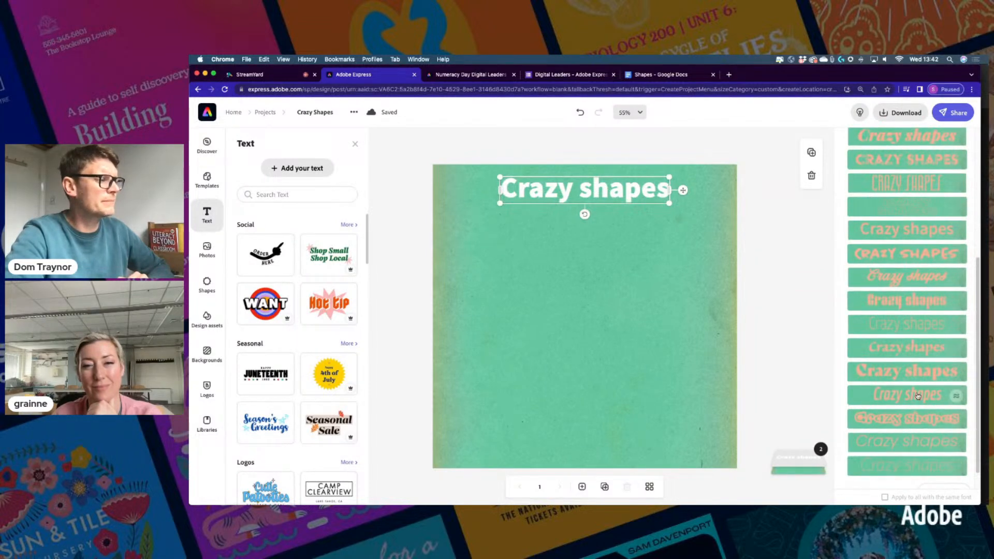
scroll(917, 395, "down", 3)
scroll(917, 394, "down", 2)
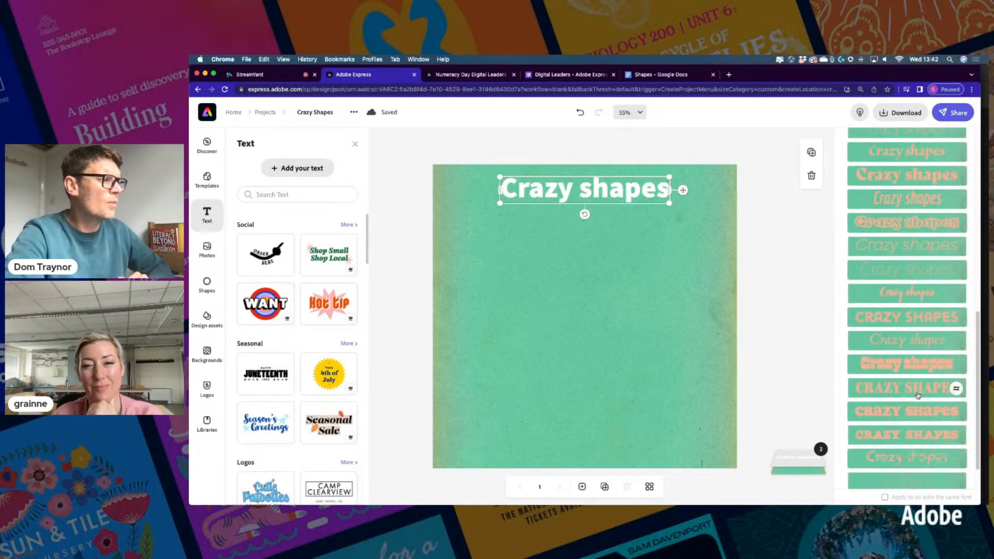
left_click(893, 322)
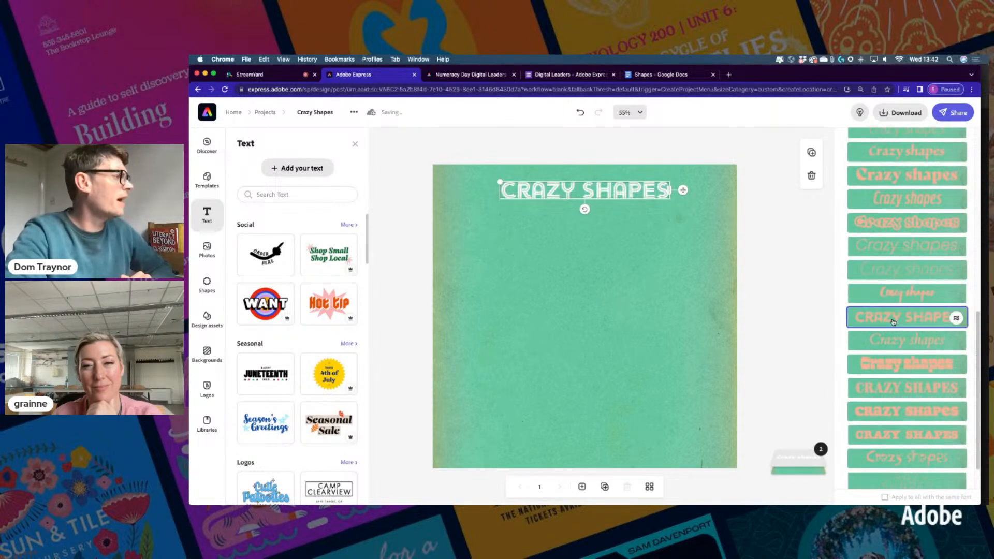
Enlarge the CRAZY SHAPES heading to span the top and align it with the page
left_click_drag(500, 182, 437, 173)
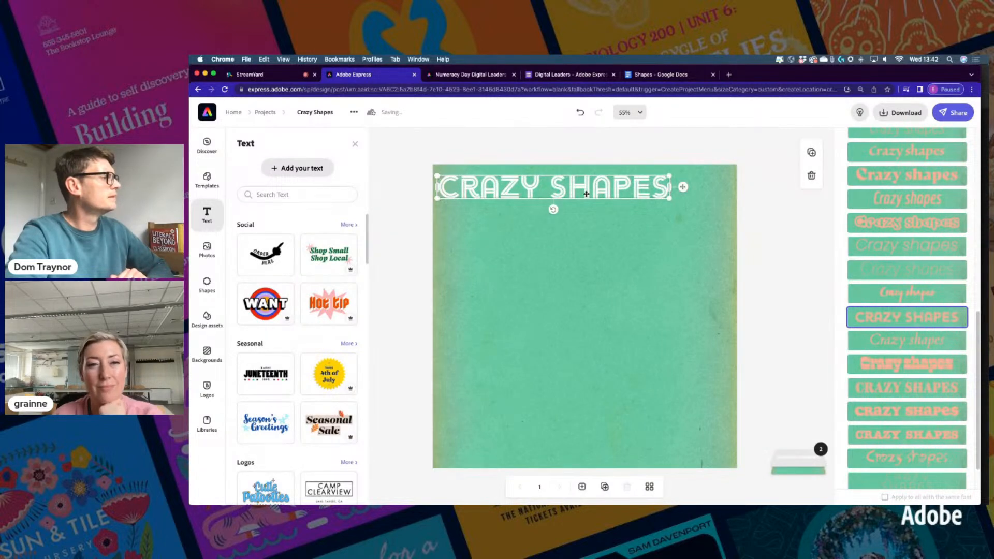
left_click_drag(670, 199, 724, 203)
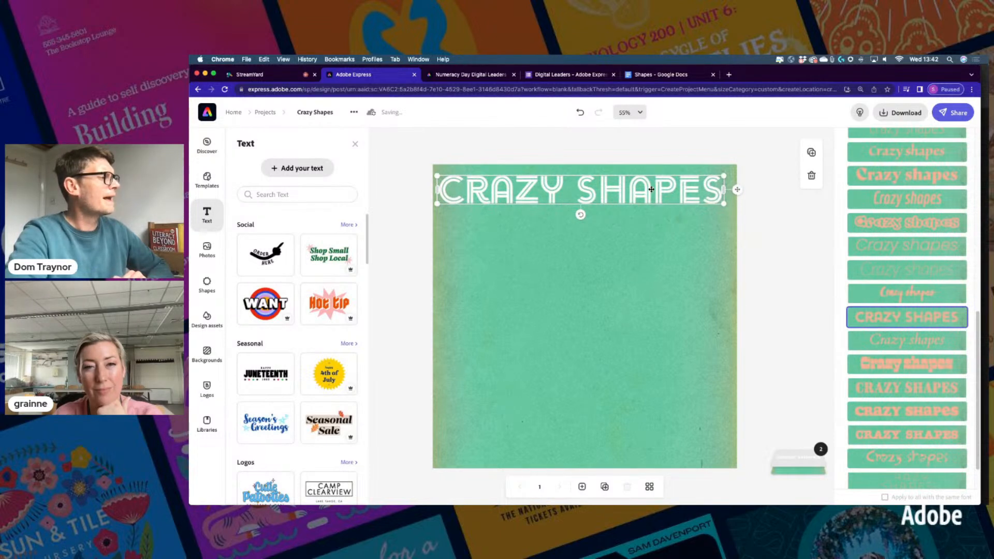
left_click_drag(615, 190, 624, 190)
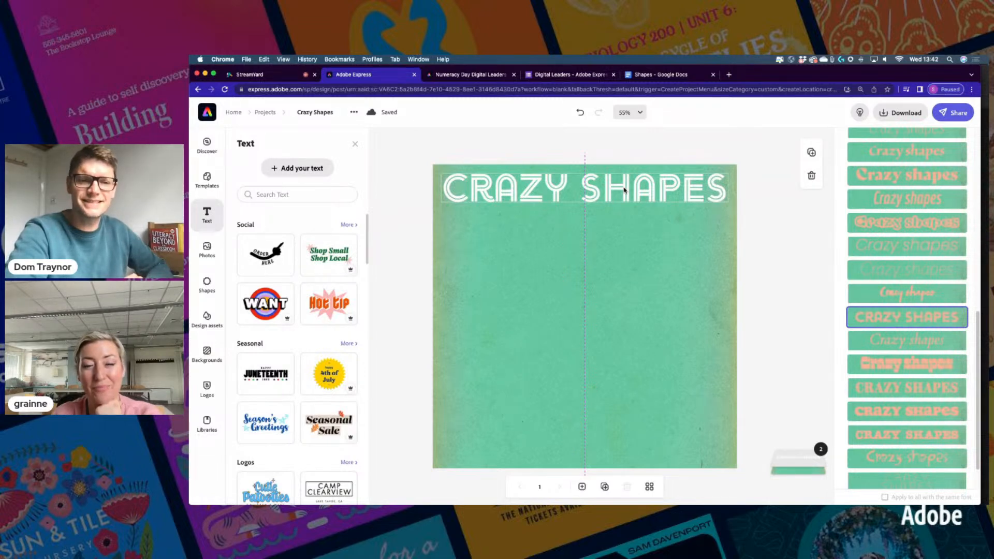
left_click(624, 189)
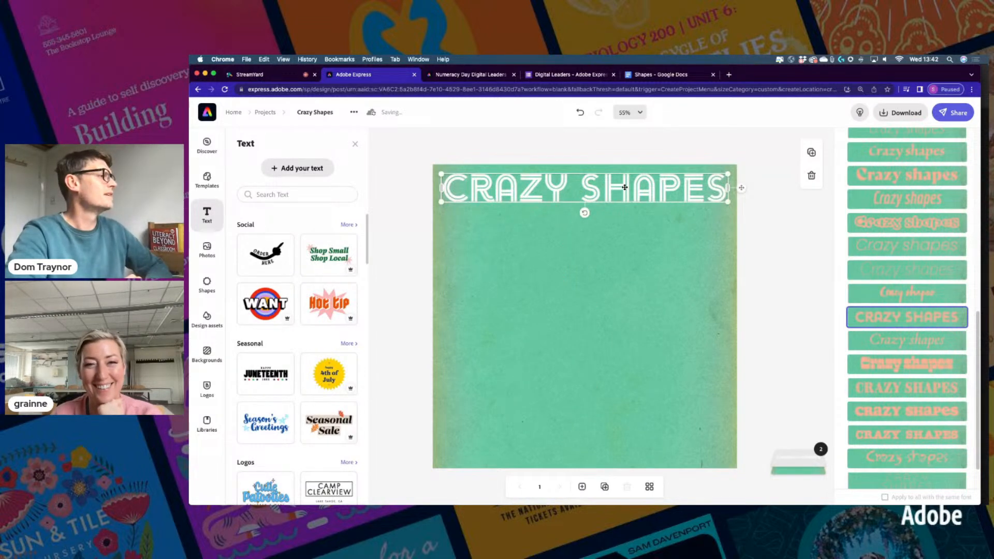
left_click(629, 151)
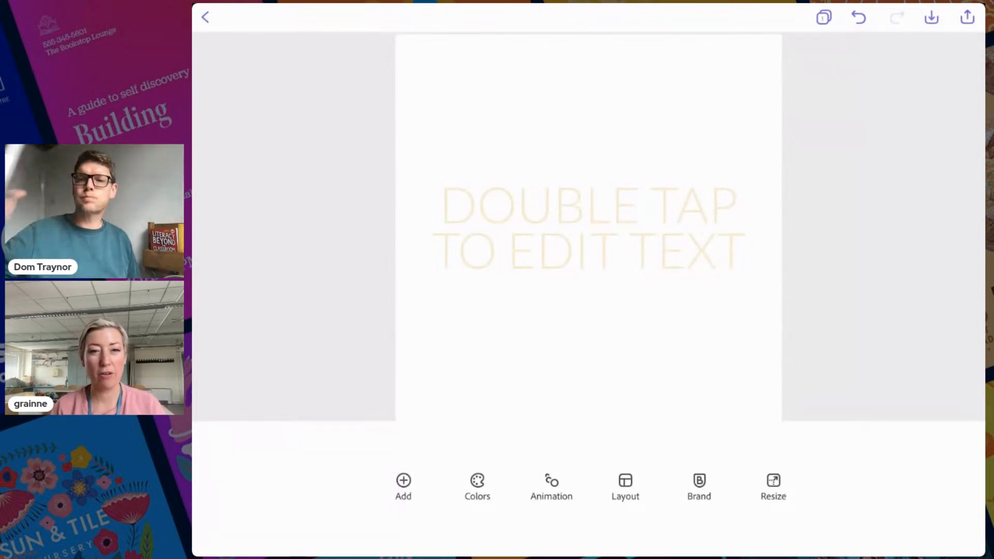
Go from Add in the bottom toolbar to the Backgrounds library
left_click(403, 487)
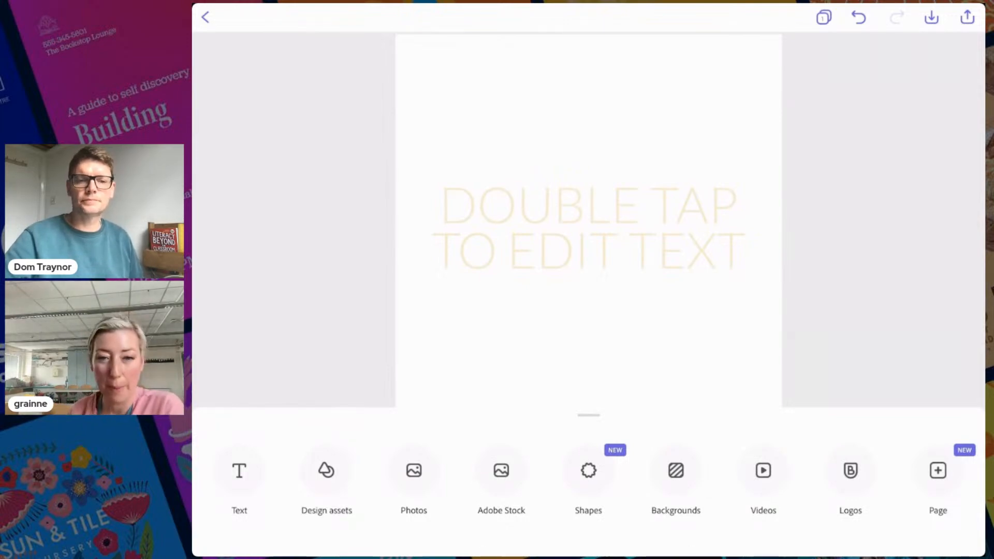
left_click(676, 470)
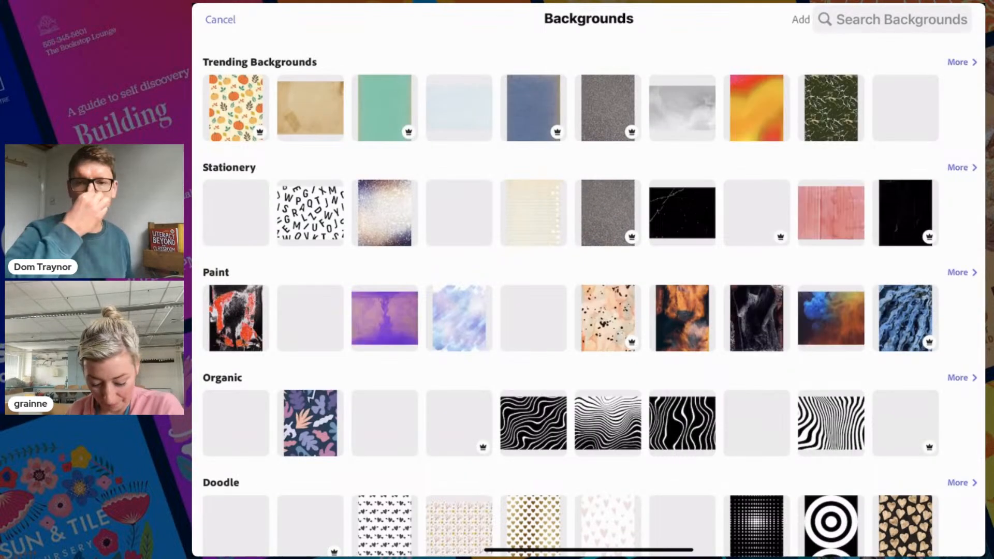
Pin the purple Stationery crumpled-paper texture as the page background
scroll(589, 290, "down", 4)
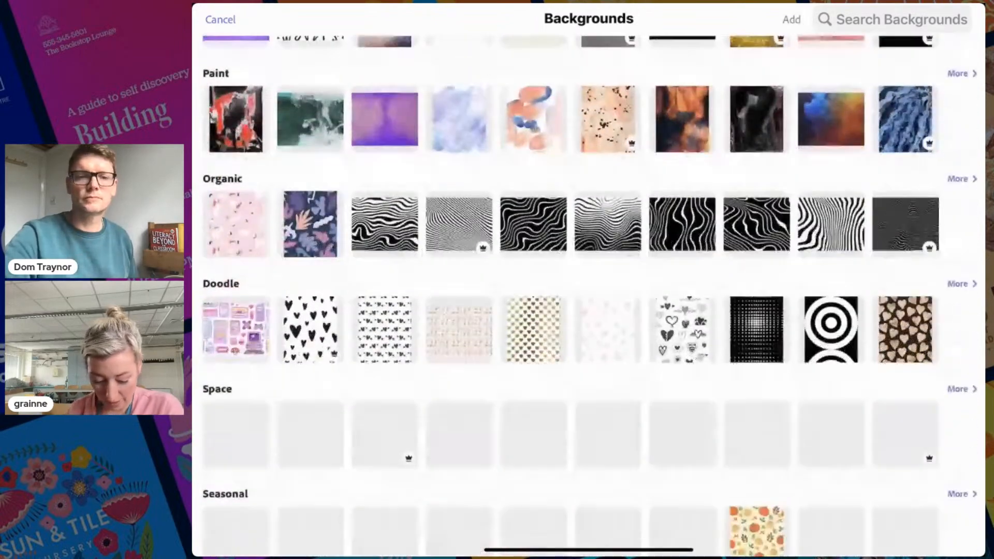
scroll(588, 290, "down", 7)
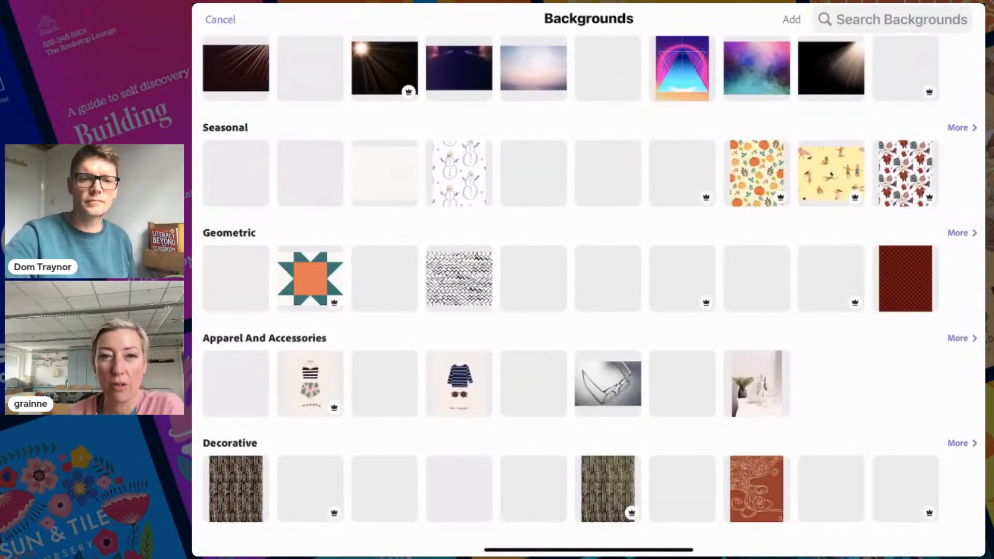
scroll(589, 290, "up", 3)
scroll(589, 290, "up", 8)
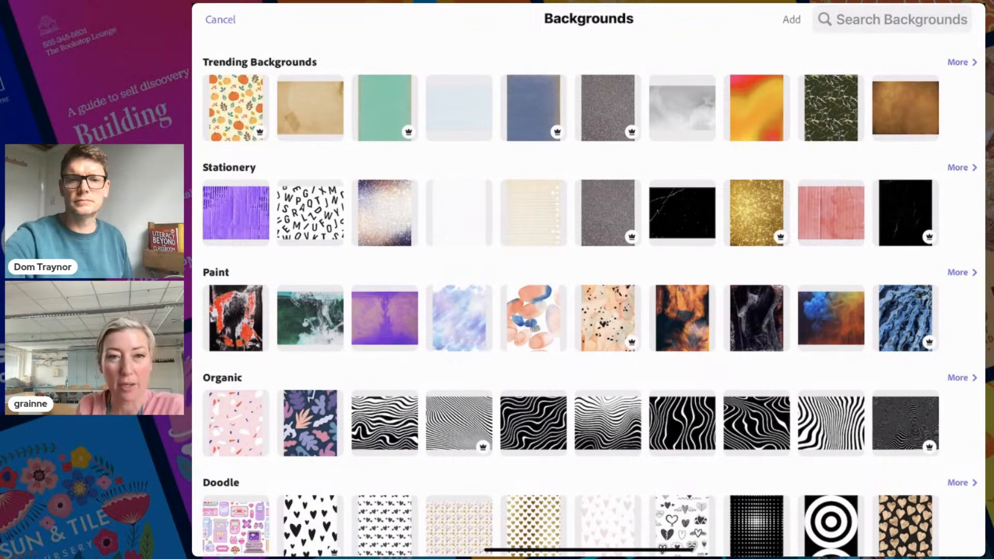
left_click(236, 212)
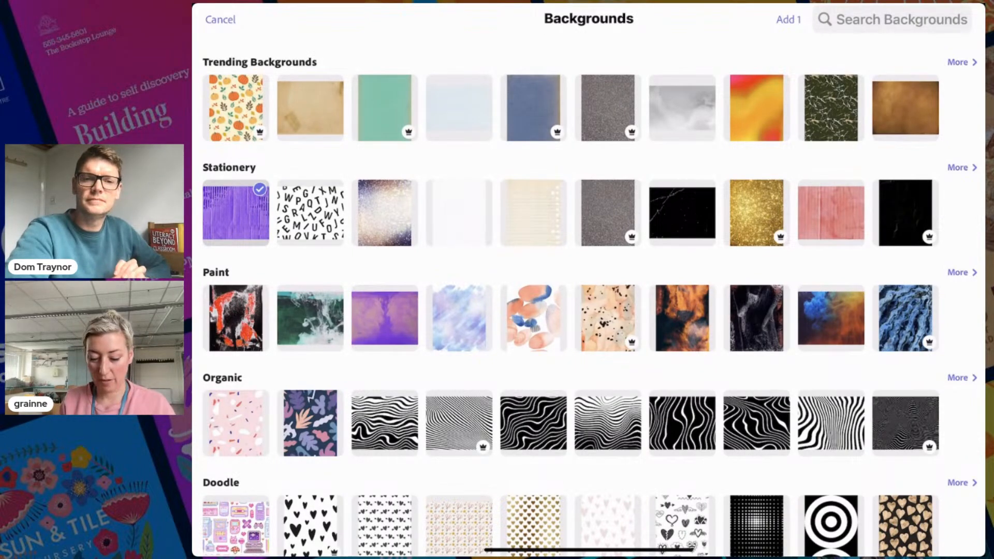
left_click(788, 19)
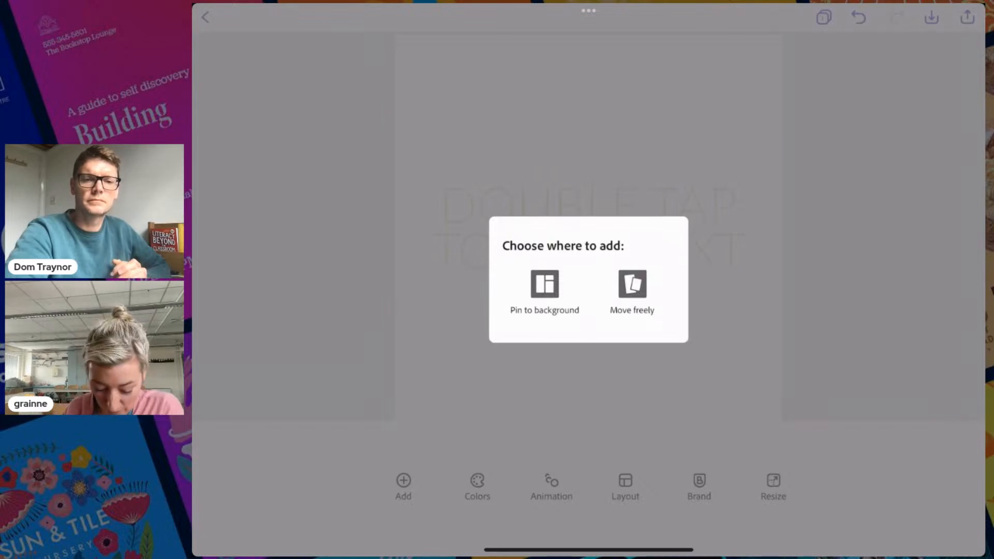
left_click(544, 284)
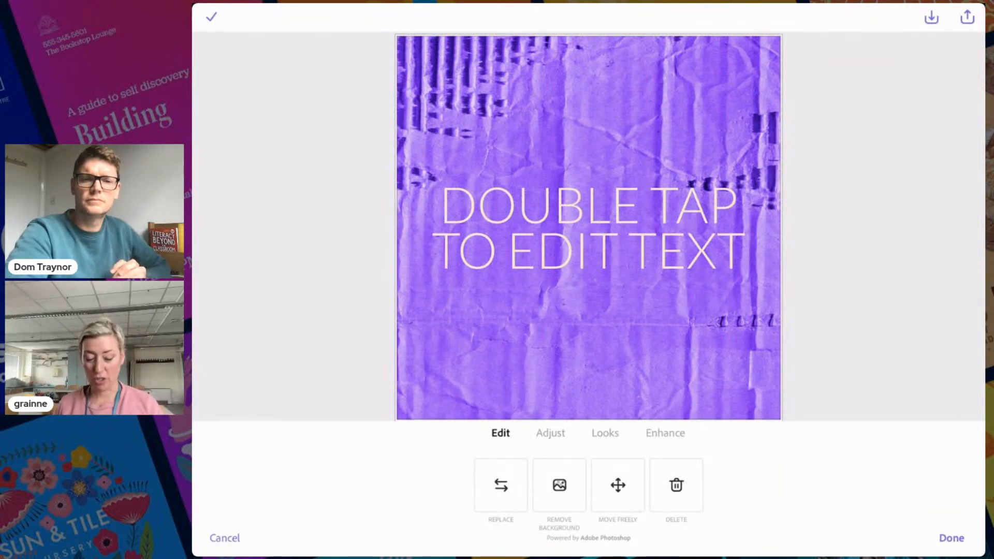
left_click(952, 538)
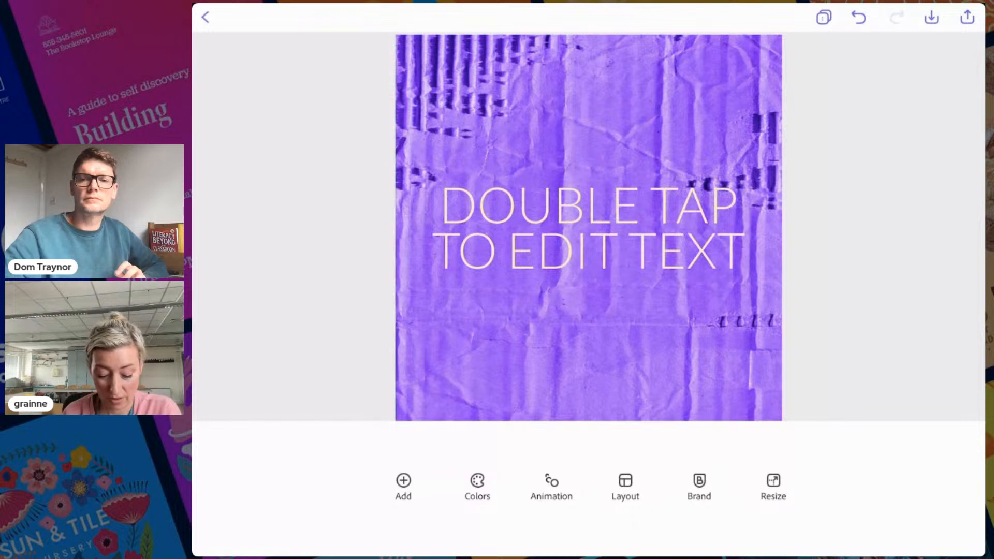
Replace the placeholder text with 'Strange Shapes'
left_click(588, 228)
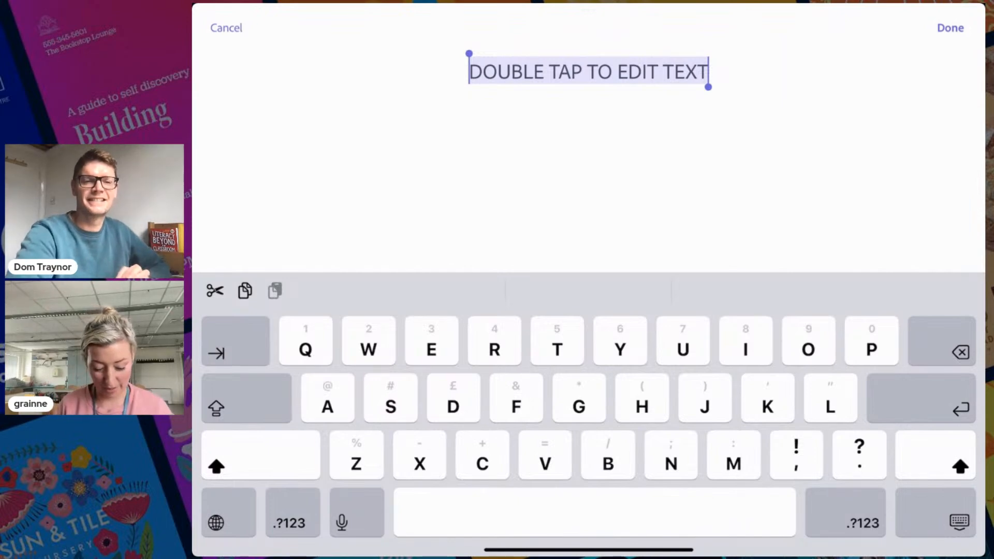
type("Strange Sha")
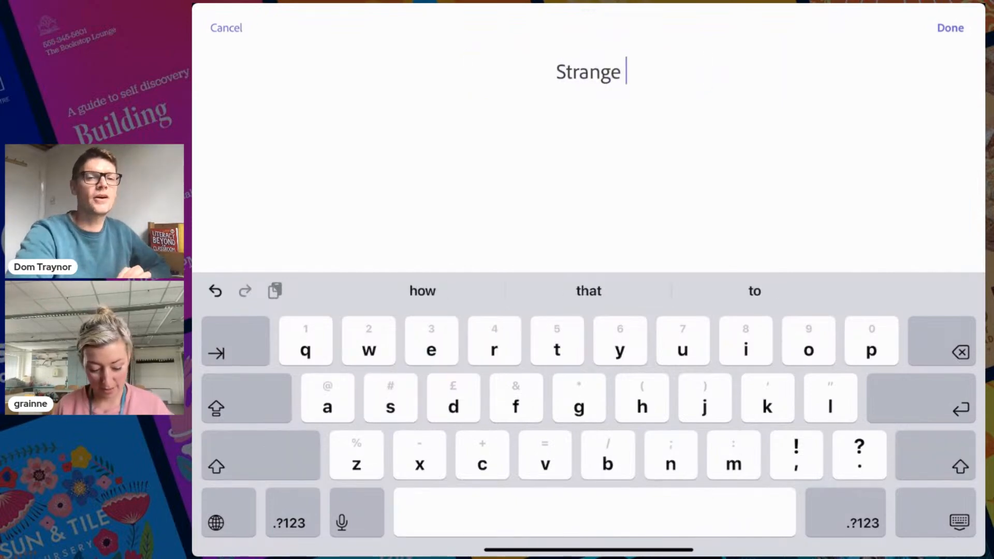
type("s")
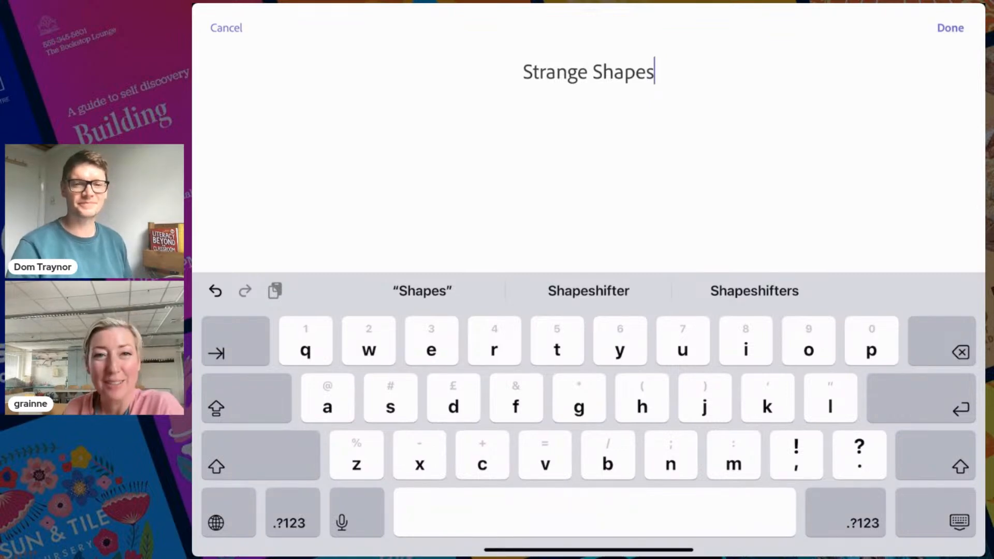
left_click(950, 28)
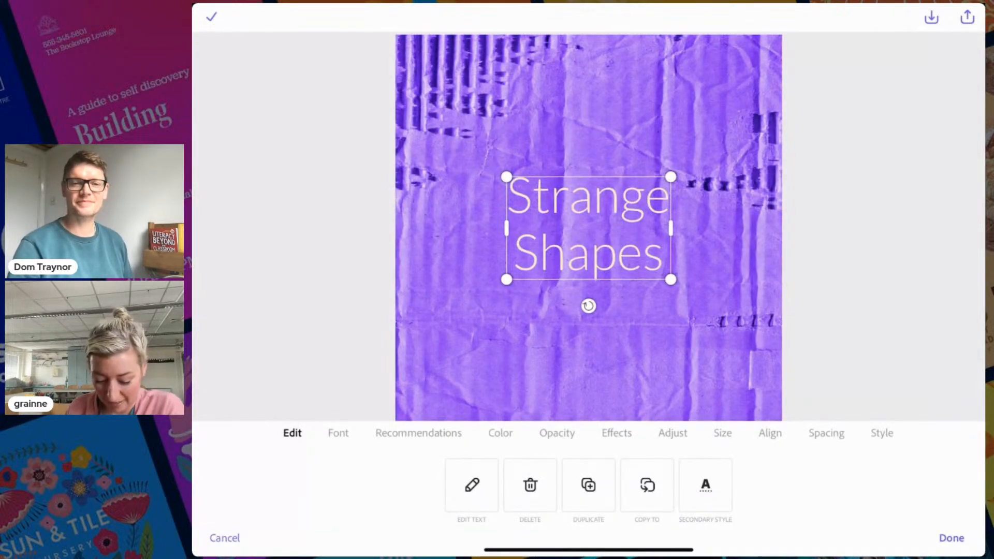
Move Strange Shapes to the top of the page, reshape its box, and browse fonts
left_click_drag(588, 228, 555, 121)
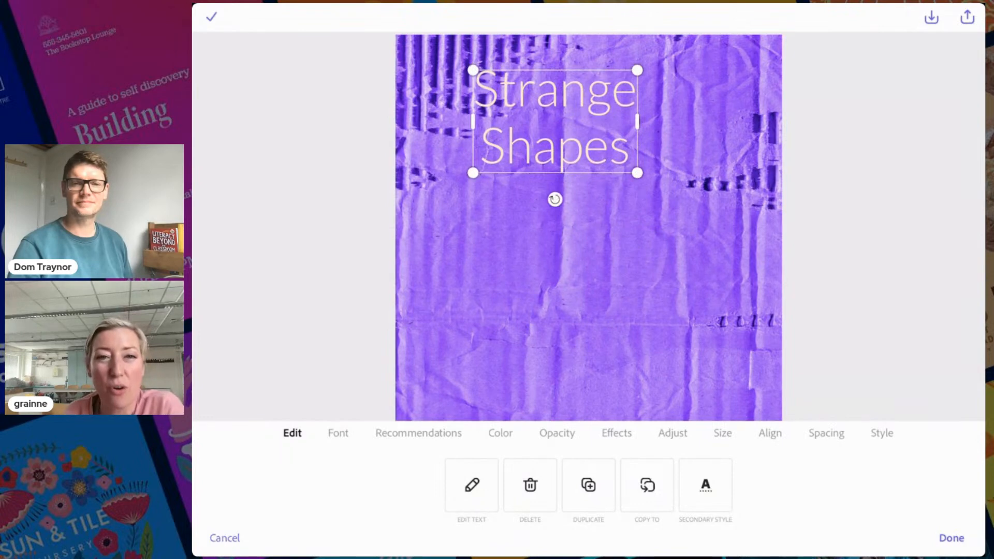
left_click_drag(637, 173, 640, 147)
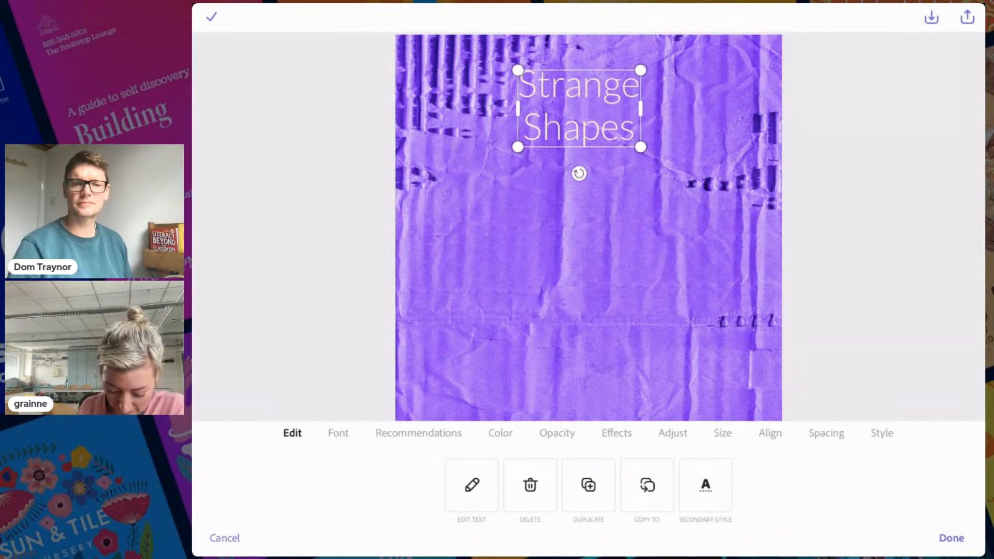
left_click(338, 433)
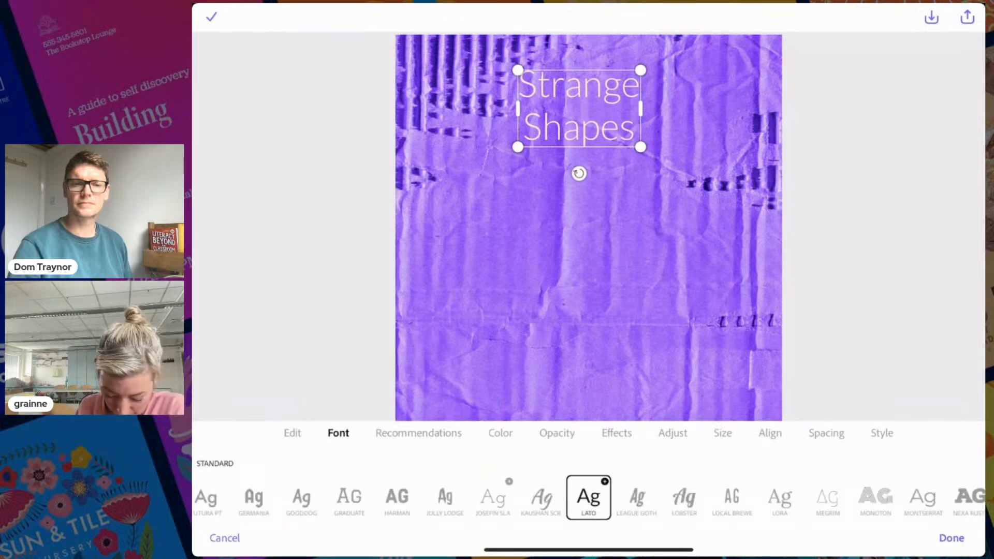
scroll(586, 497, "left", 3)
scroll(589, 497, "left", 5)
scroll(588, 497, "right", 1)
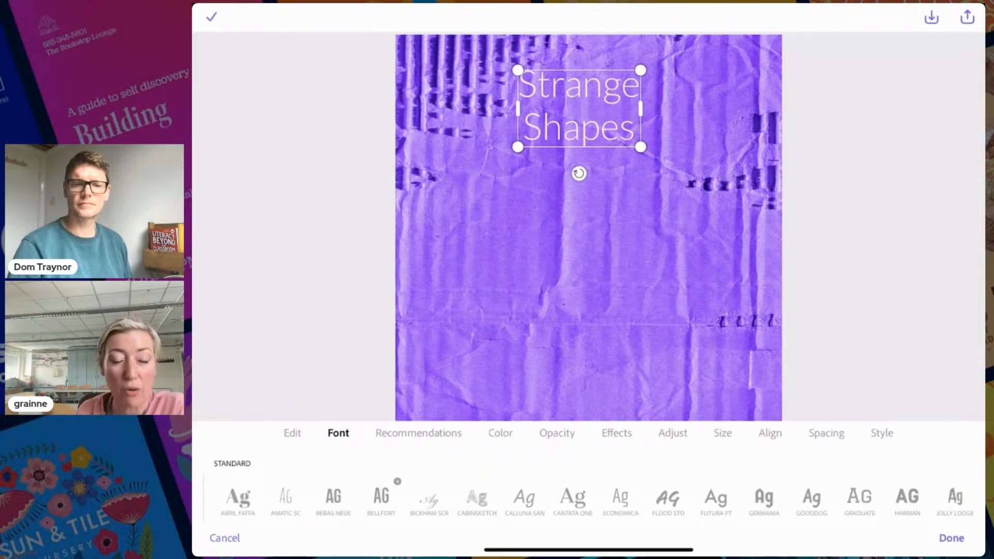
left_click(419, 433)
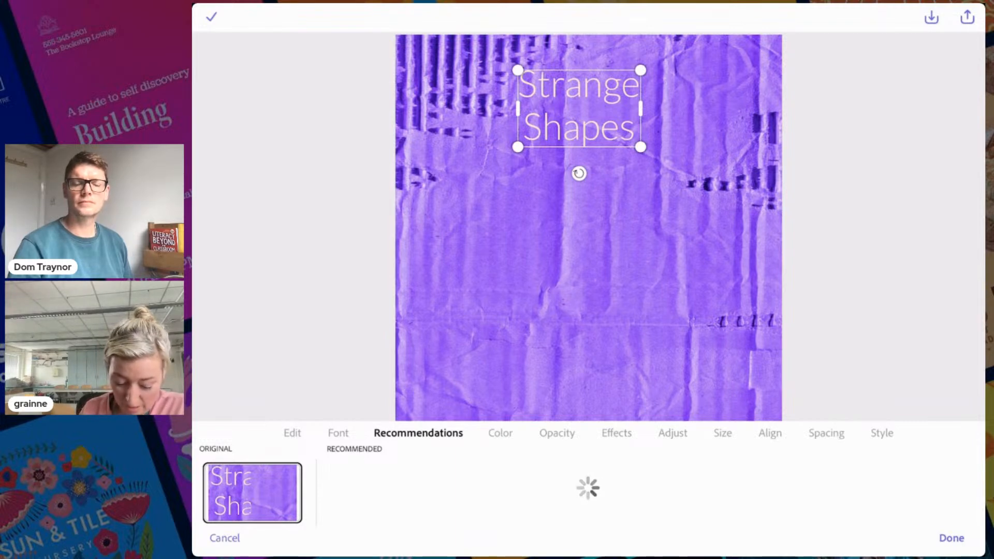
Set the title in Permanent Marker and enlarge it
left_click(338, 433)
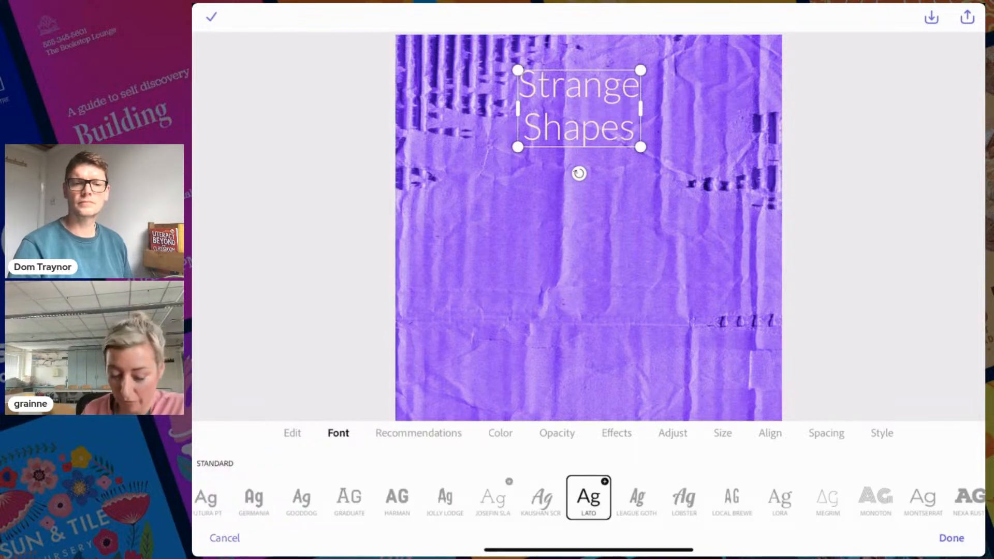
scroll(589, 497, "right", 10)
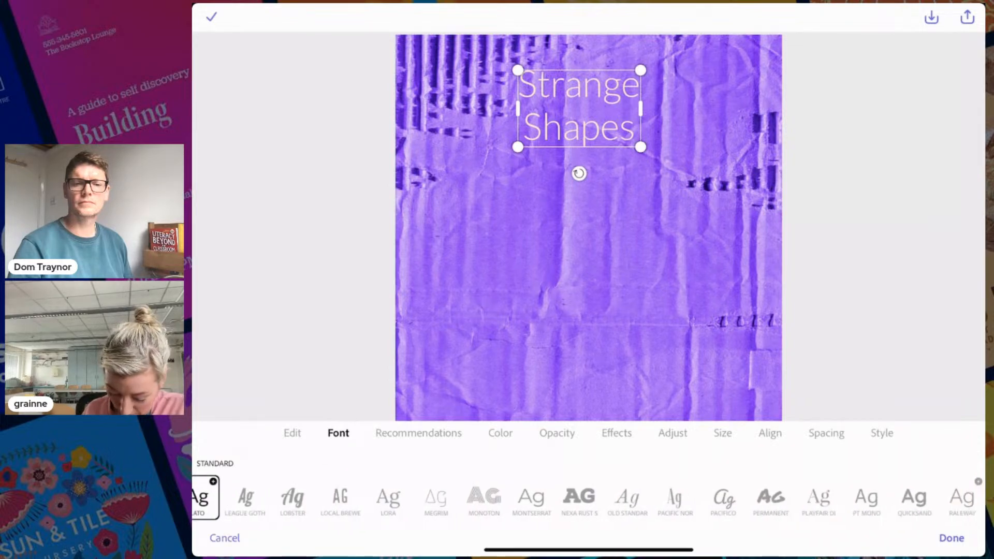
scroll(588, 497, "right", 2)
left_click(412, 497)
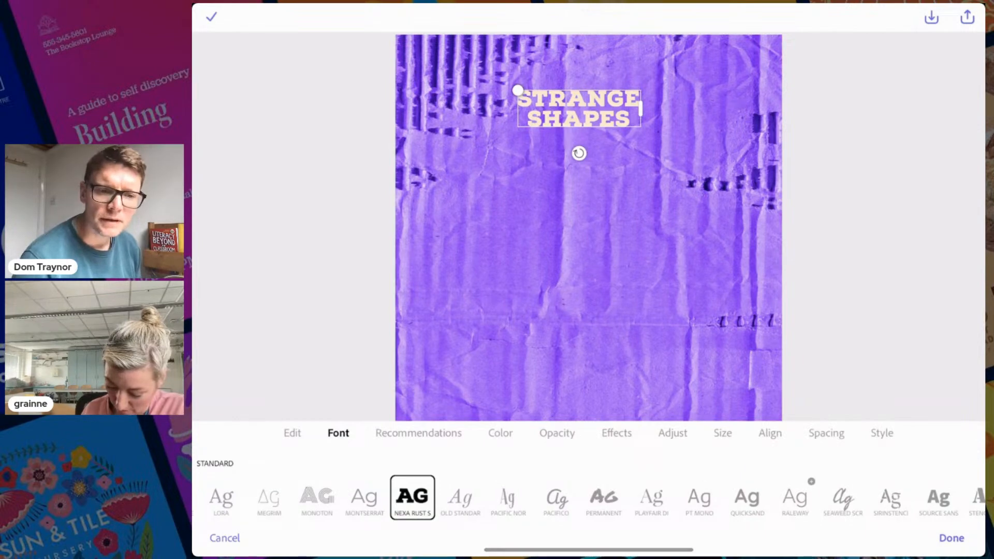
left_click(604, 497)
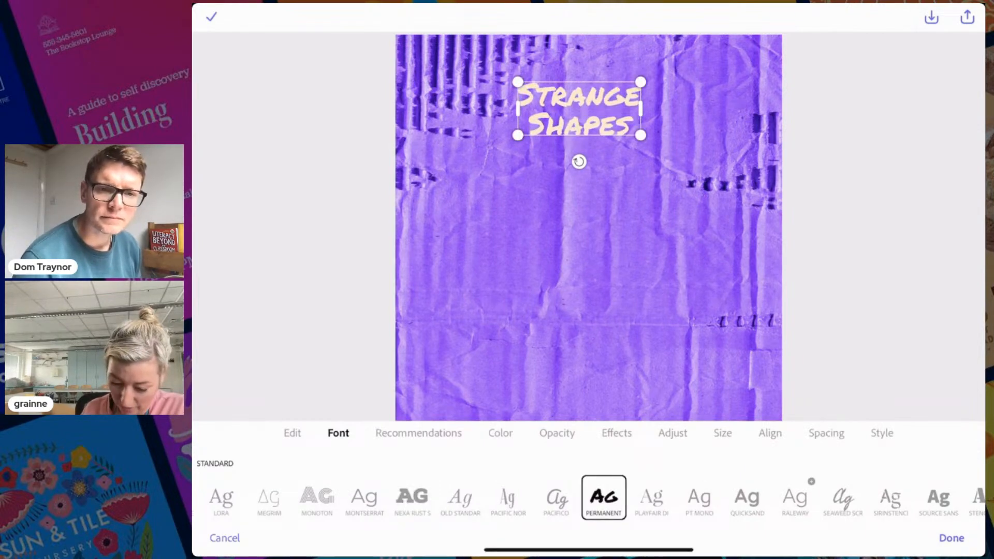
left_click_drag(640, 135, 588, 109)
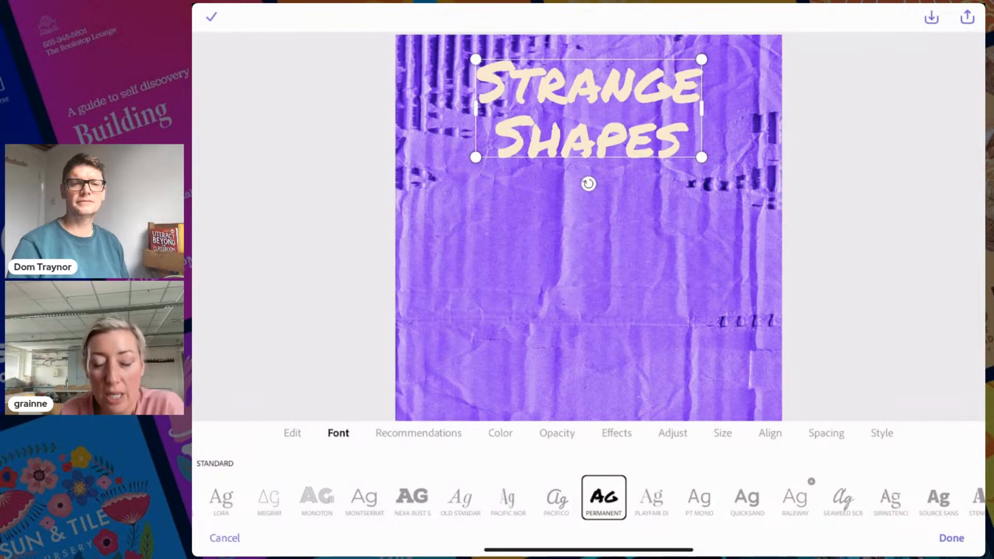
left_click(500, 433)
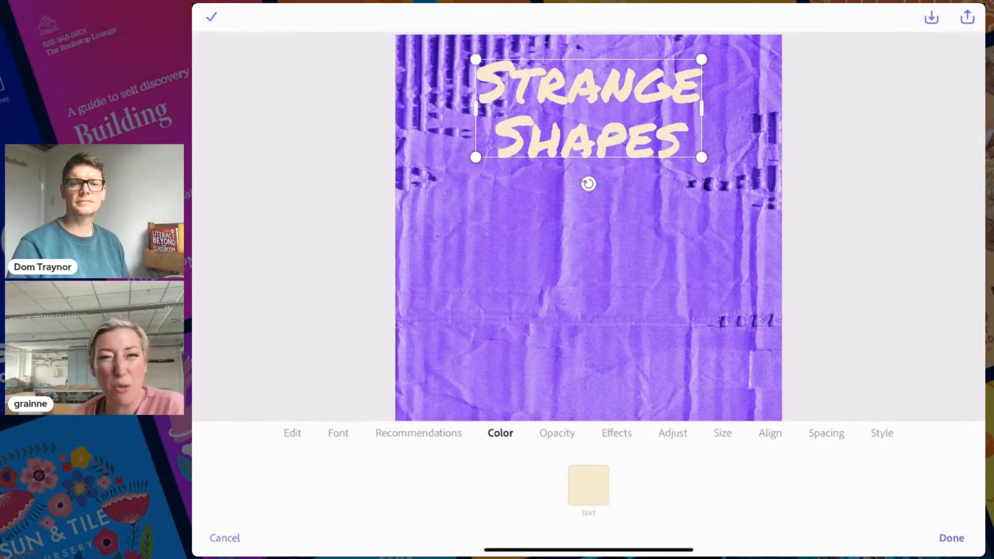
Make the Strange Shapes title text white
left_click(589, 485)
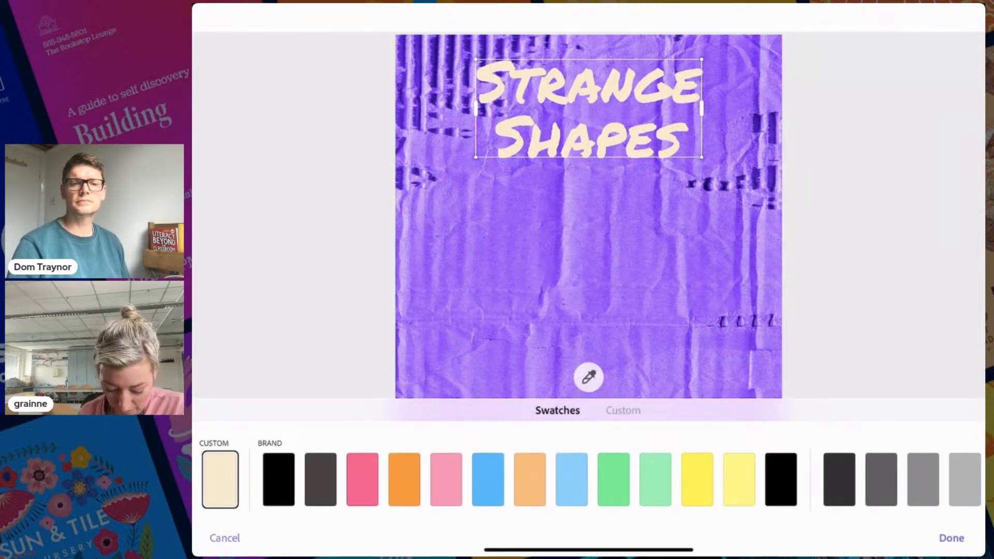
scroll(589, 480, "left", 2)
scroll(588, 480, "right", 10)
left_click(551, 480)
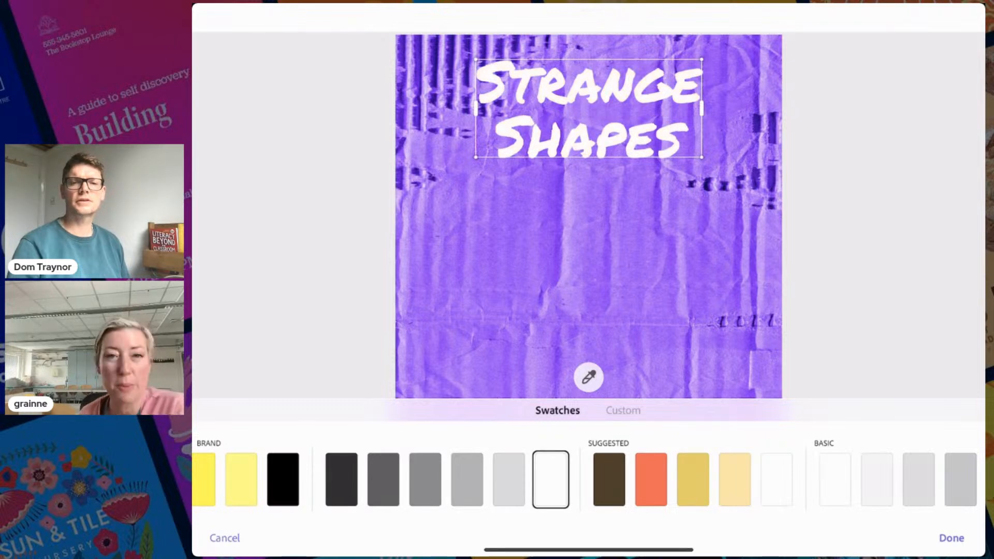
left_click(952, 539)
Fit the title on one line, centred near the top of the purple background
left_click_drag(701, 157, 744, 122)
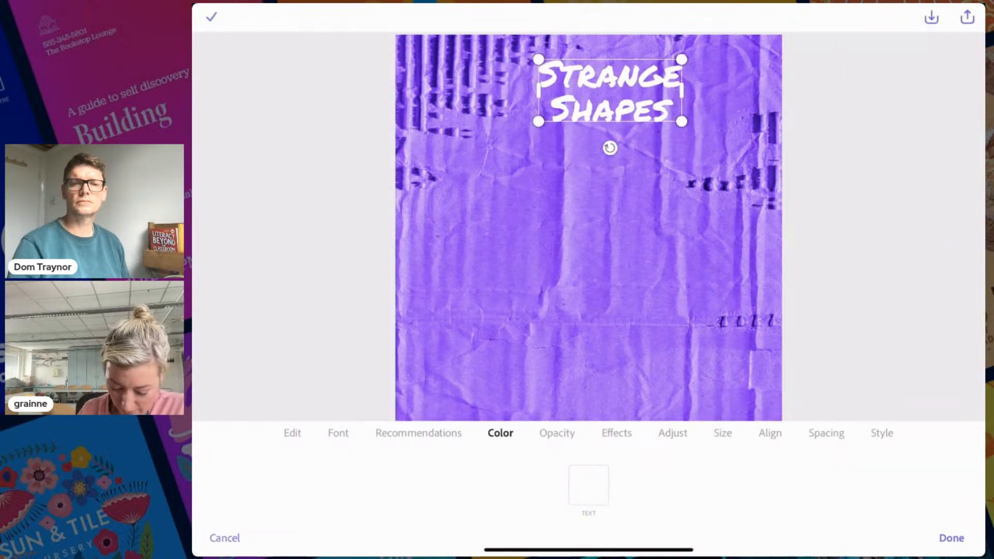
left_click(293, 433)
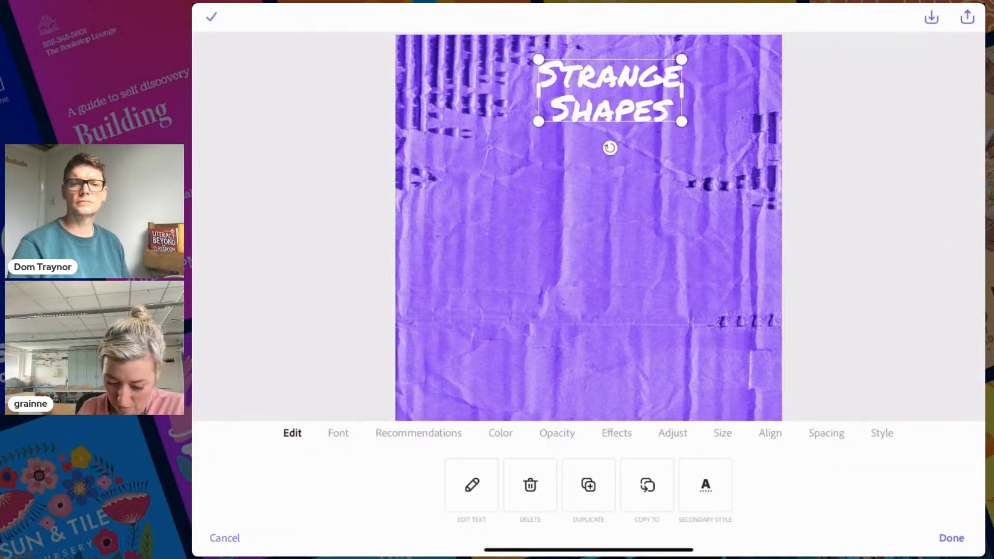
left_click_drag(538, 121, 421, 104)
left_click_drag(581, 82, 588, 71)
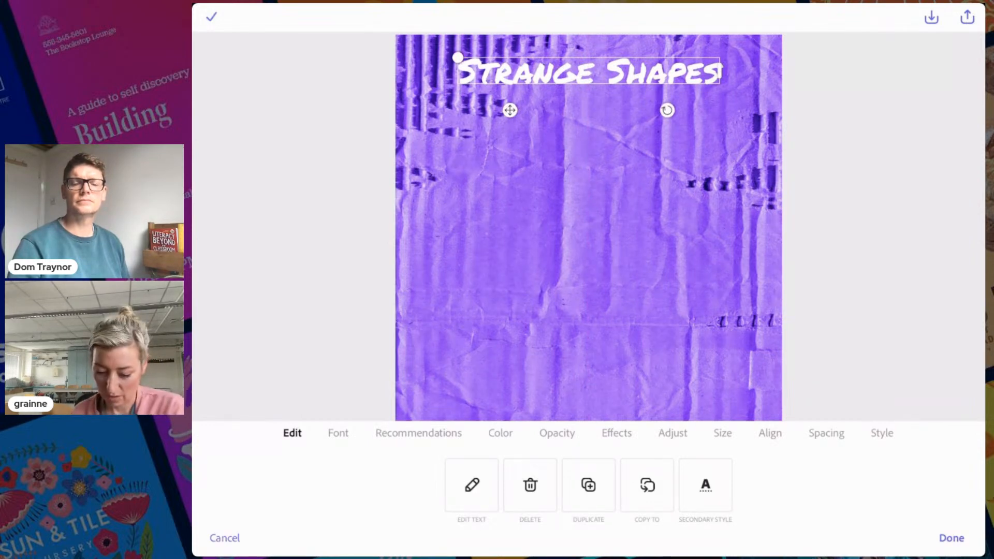
left_click(951, 539)
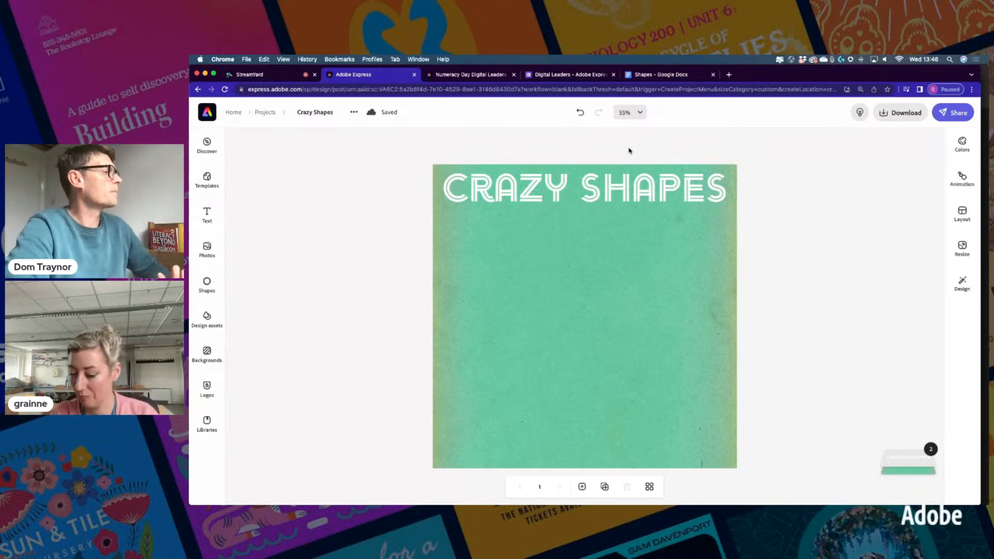
left_click(655, 76)
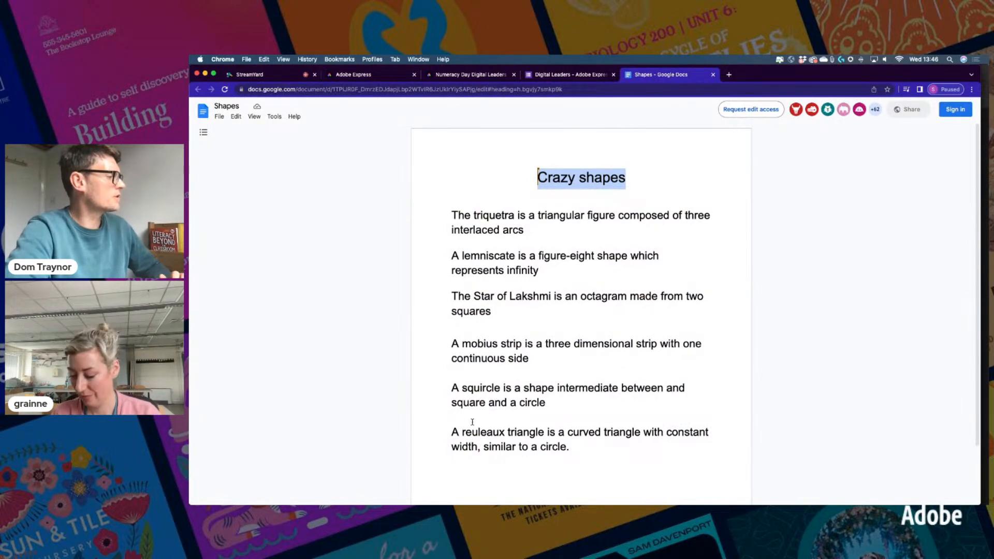
left_click_drag(451, 343, 576, 446)
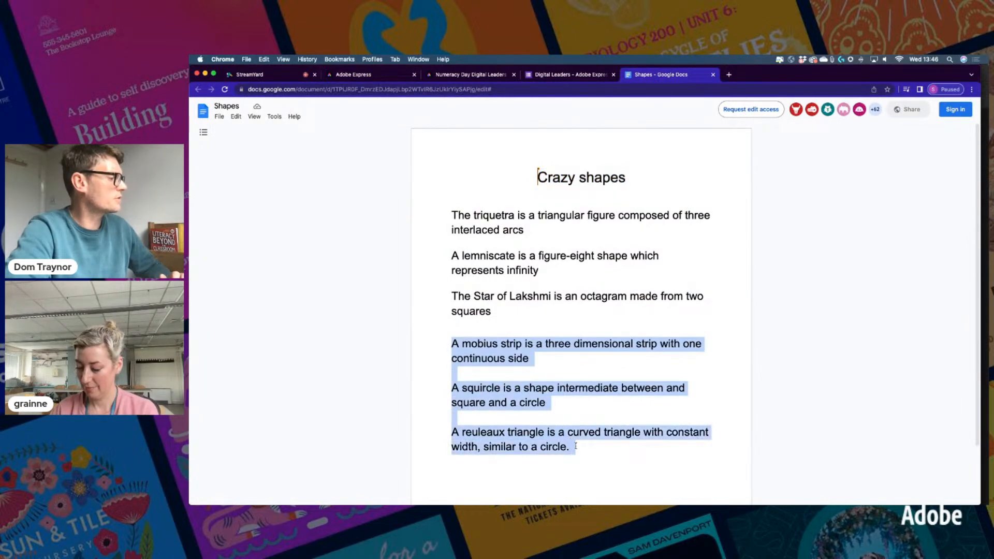
left_click(453, 343)
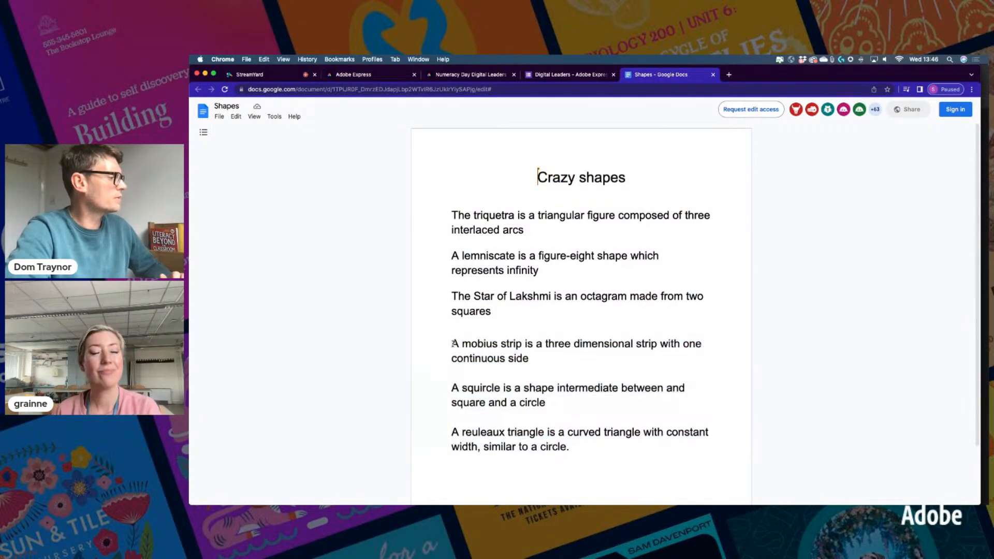
left_click_drag(463, 344, 521, 344)
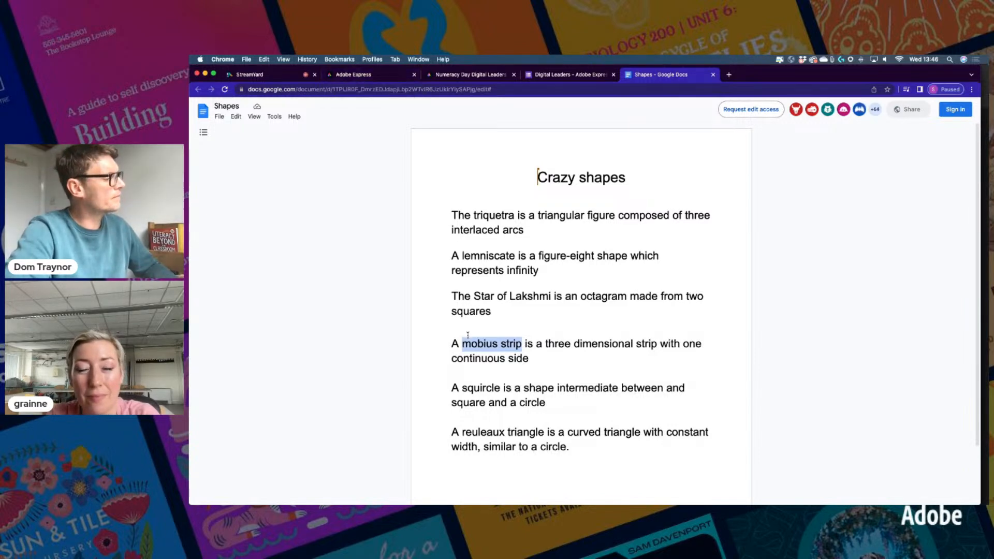
left_click(369, 77)
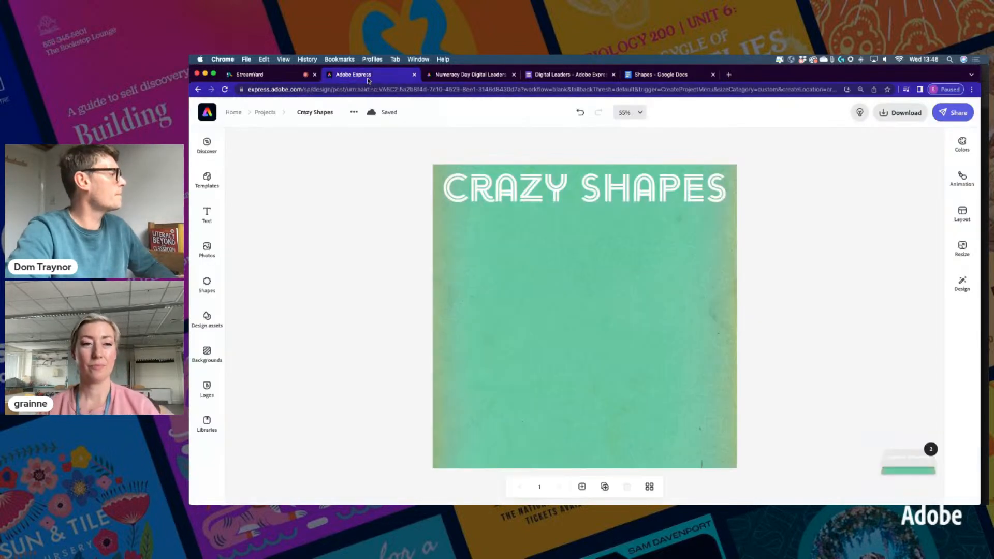
Search the Shapes library for 'mobius strip' and scroll through the results
left_click(202, 288)
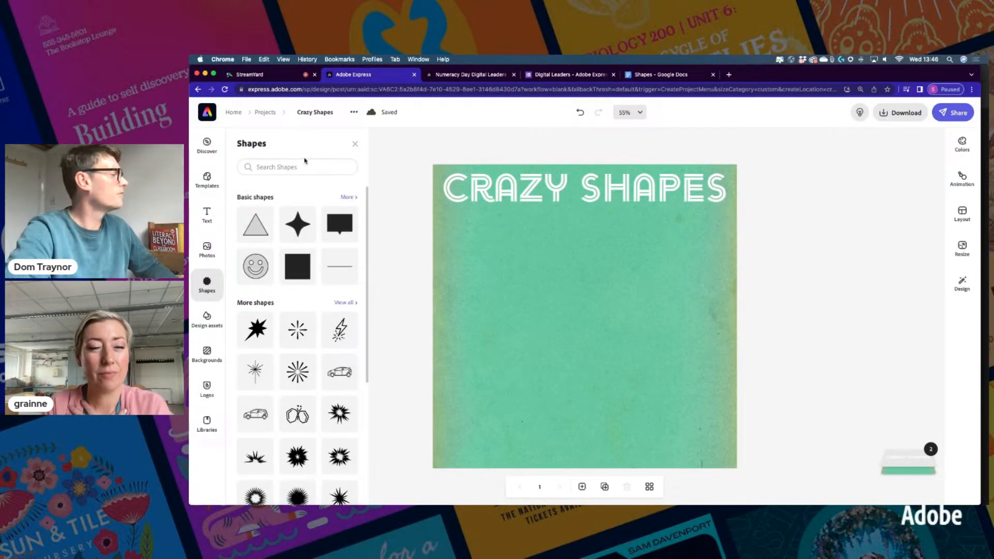
left_click(276, 164)
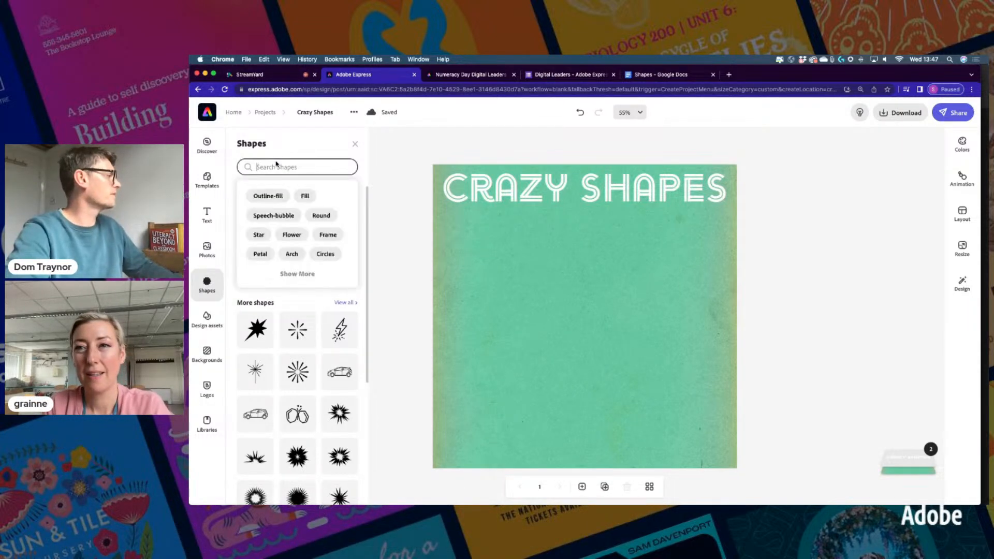
type("mobius strip")
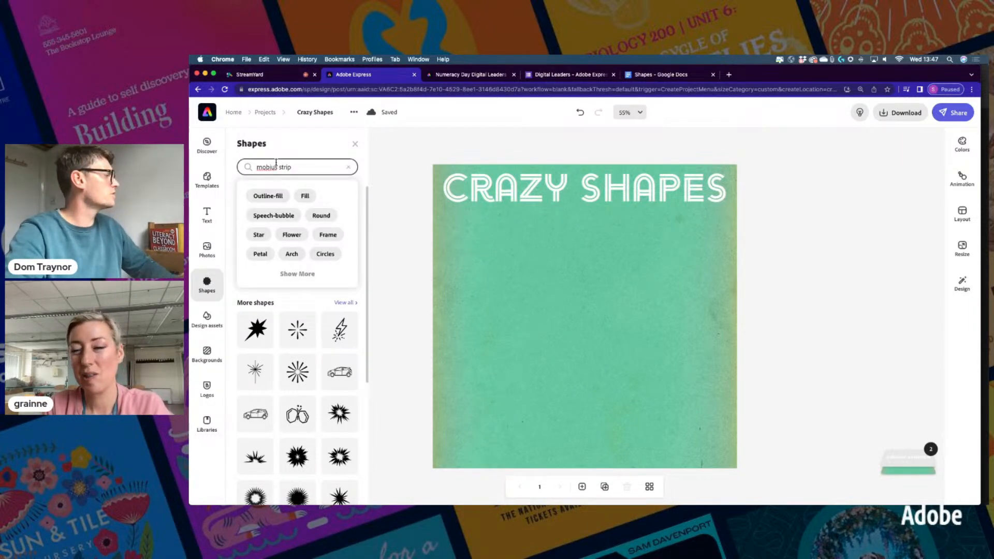
key("Return")
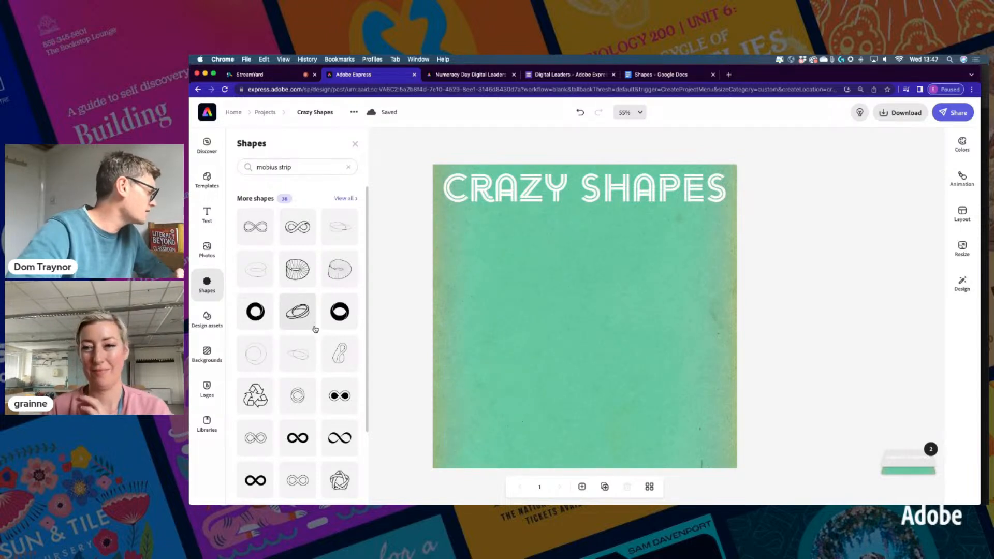
scroll(295, 368, "down", 3)
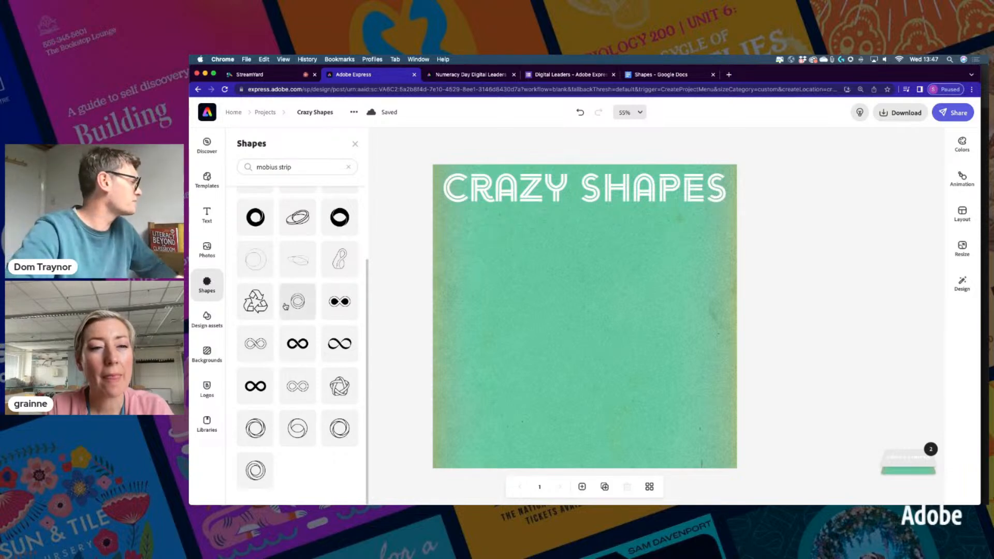
scroll(290, 301, "up", 3)
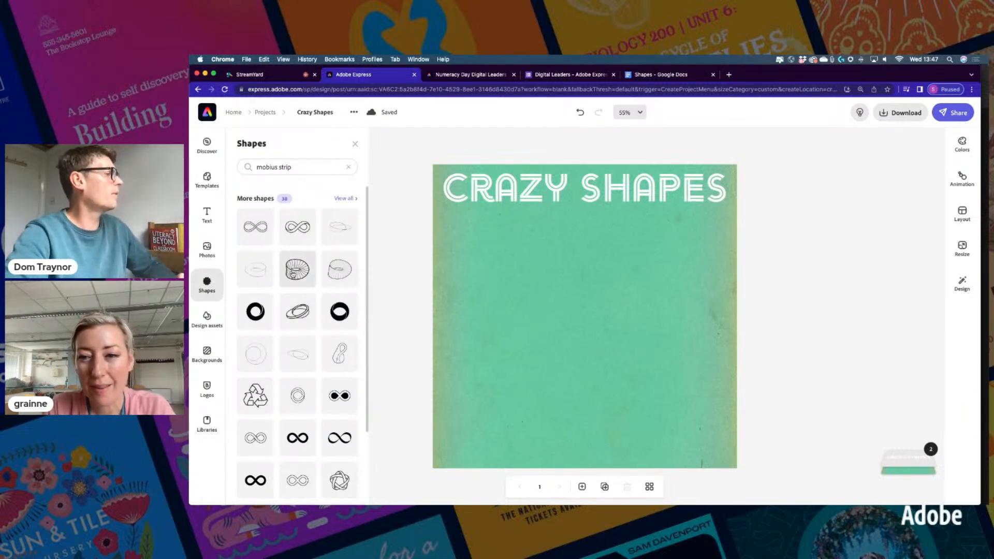
Add the striped orange mobius strip shape to the canvas, checking the notes document
left_click(293, 274)
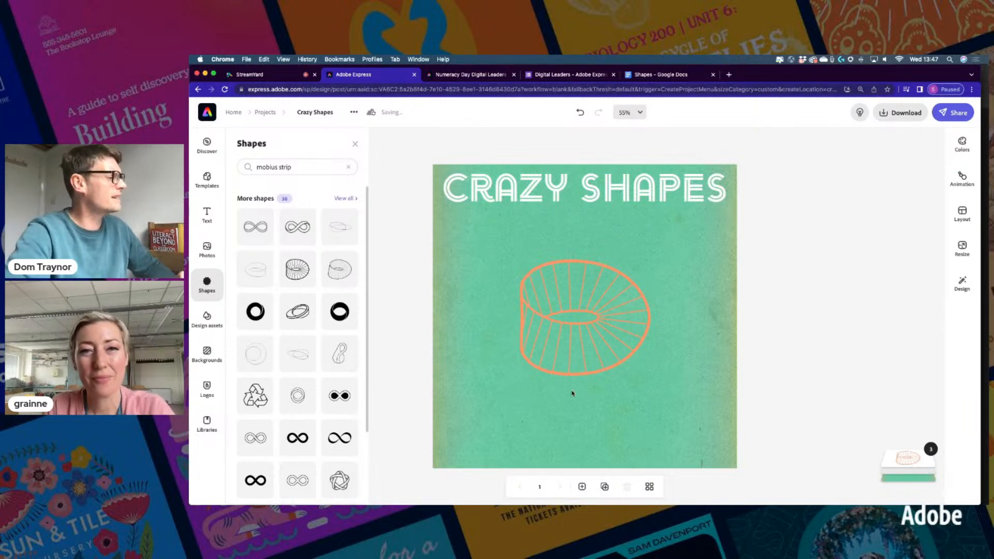
left_click(642, 75)
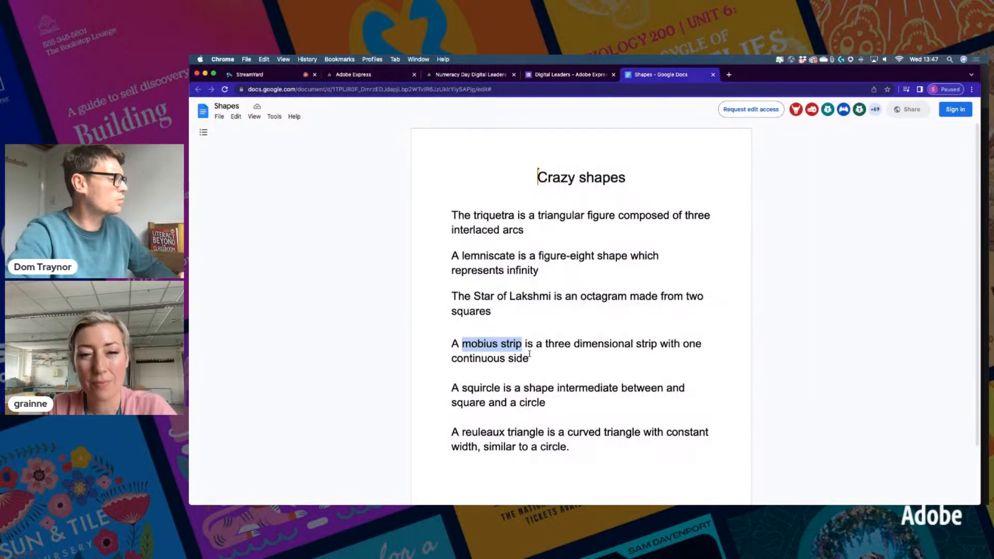
left_click(351, 77)
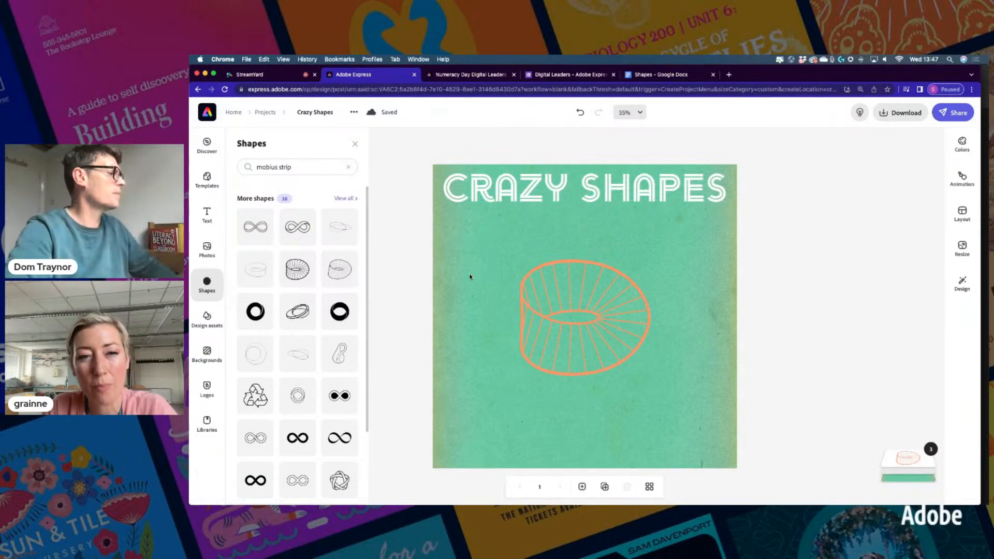
Make the mobius strip white, shrink it, and move it toward the upper left
left_click(525, 310)
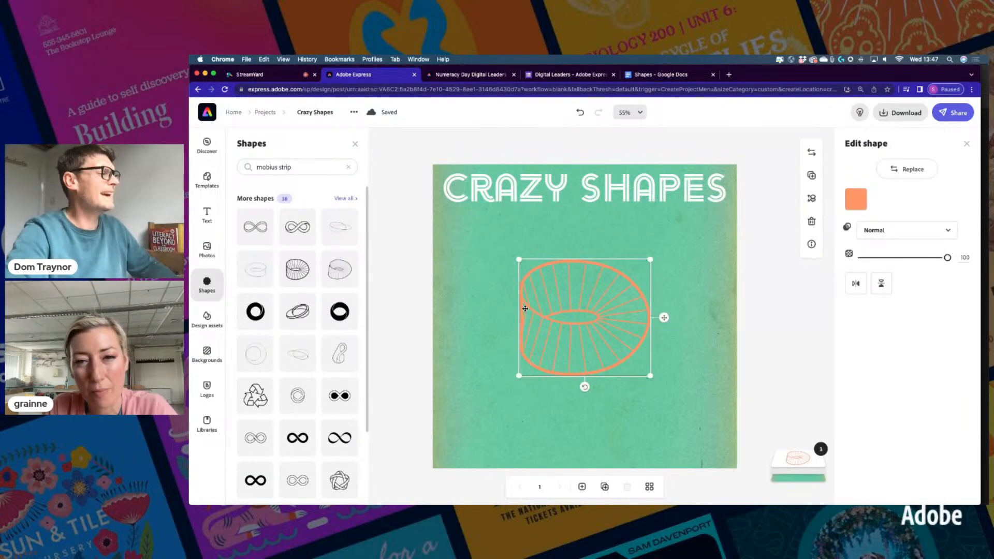
left_click(856, 199)
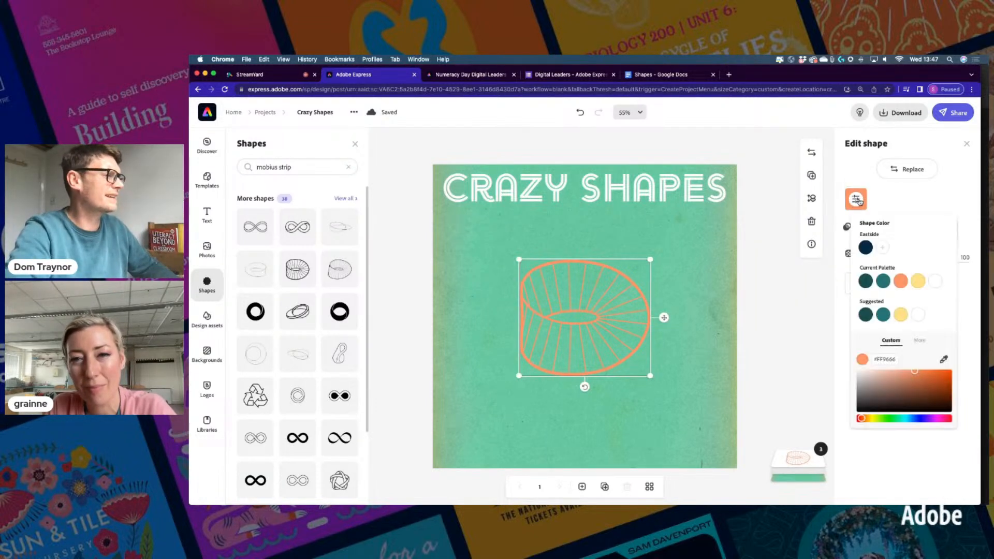
left_click(934, 282)
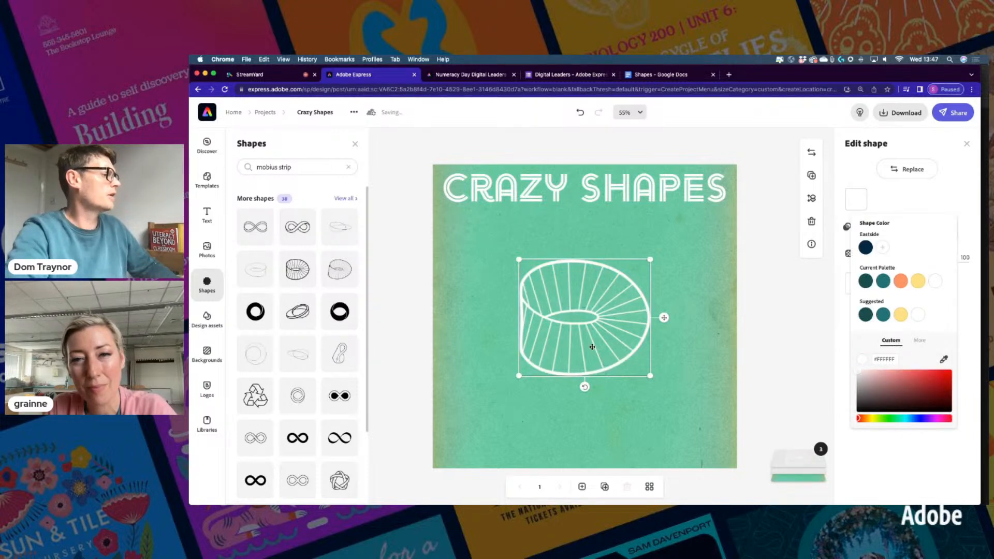
left_click_drag(650, 375, 606, 290)
mouse_move(561, 281)
left_mouse_down()
mouse_move(526, 271)
mouse_move(565, 284)
mouse_move(554, 280)
left_mouse_up()
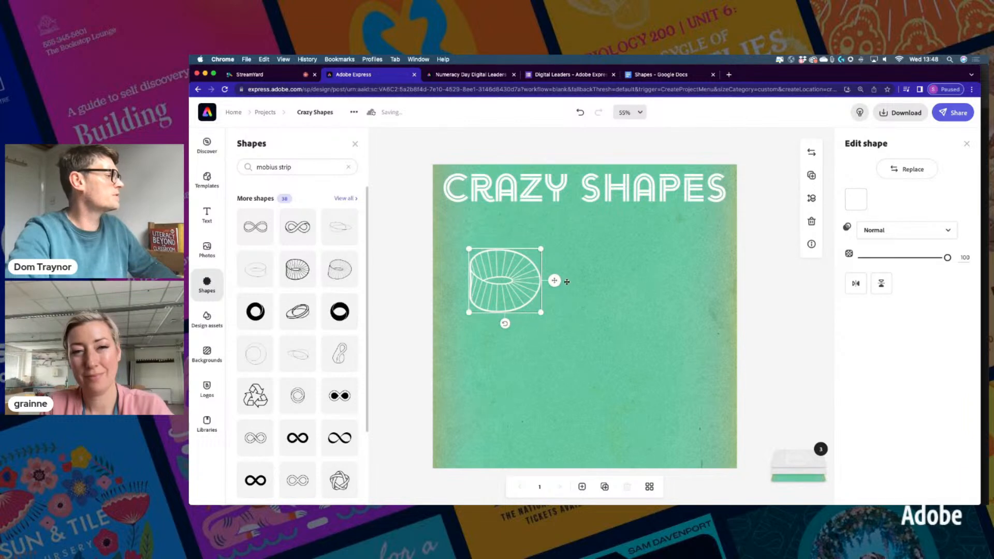
Select the mobius strip description in the Crazy shapes notes document
left_click(578, 255)
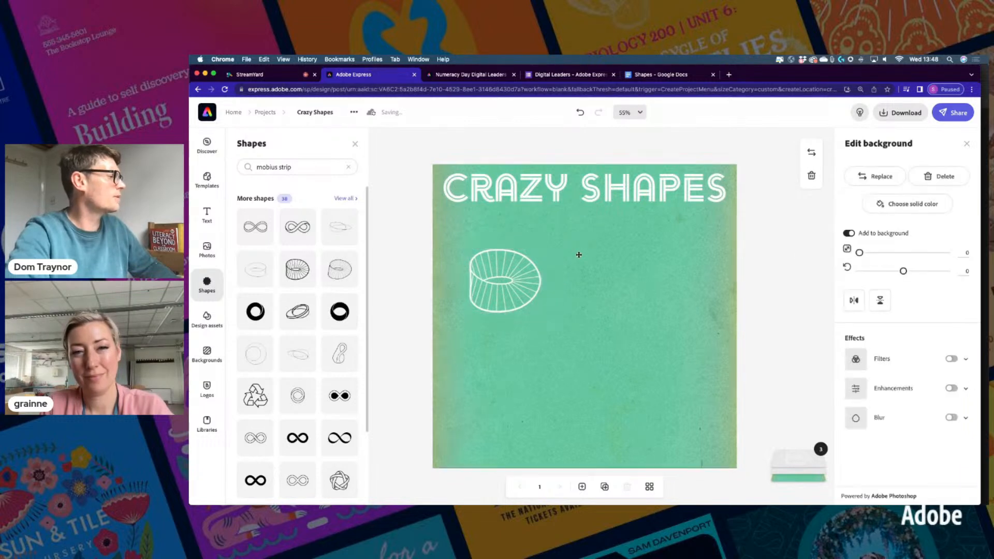
left_click(653, 72)
left_click_drag(453, 344, 536, 356)
key("super+c")
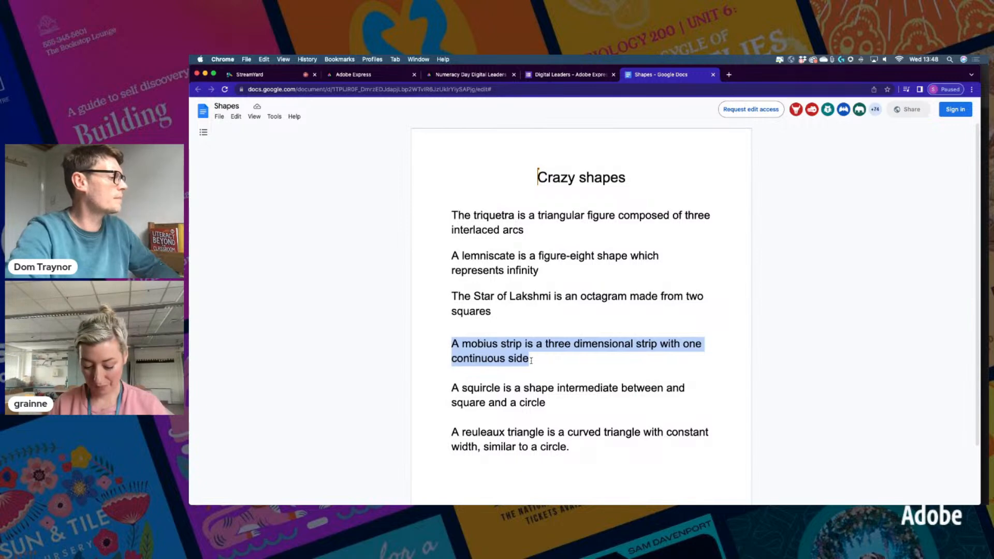
Open the Text options on the Crazy Shapes design, consult the shape-descriptions doc, and return
left_click(373, 79)
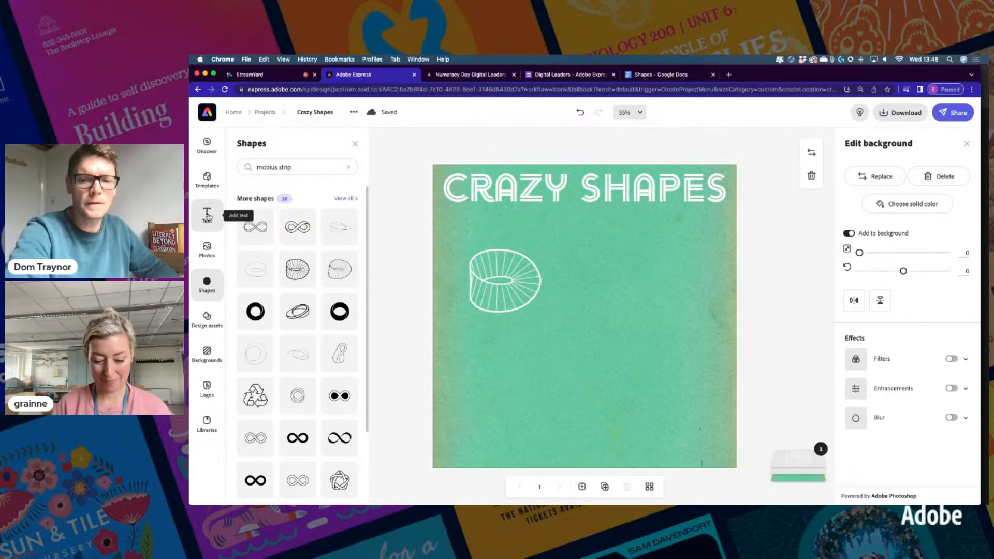
left_click(208, 215)
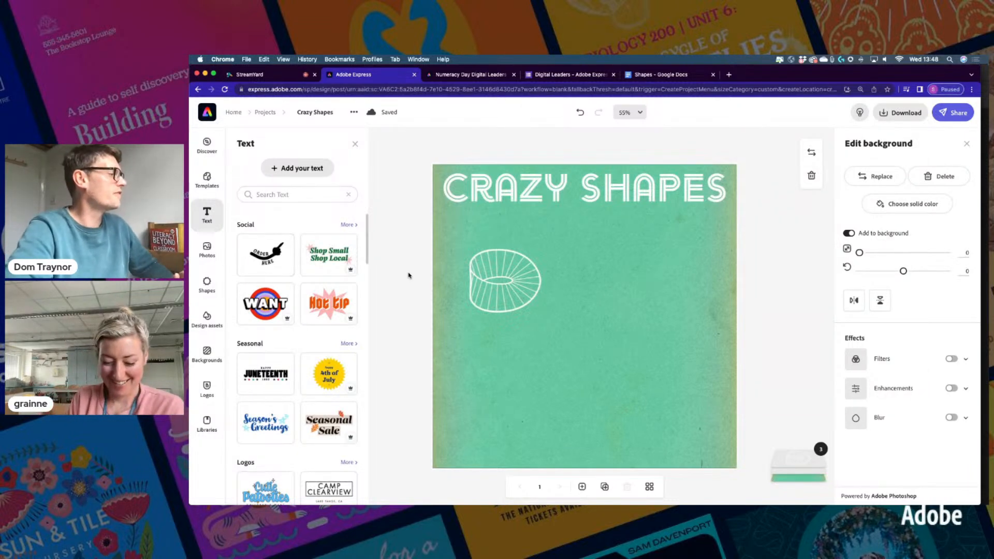
left_click(645, 76)
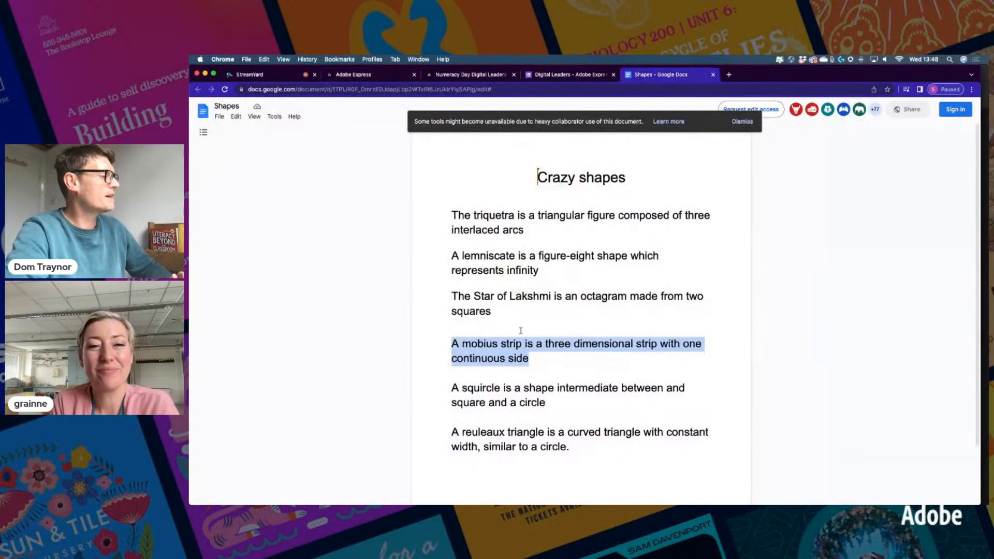
left_click(358, 76)
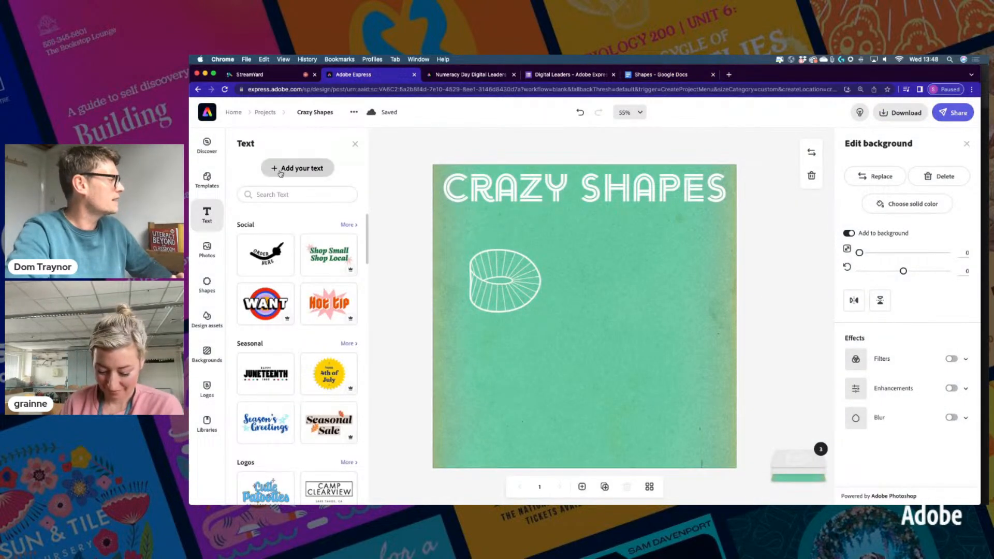
Paste the mobius strip sentence as left-aligned text, shrink it, and place it beside the strip
left_click(280, 170)
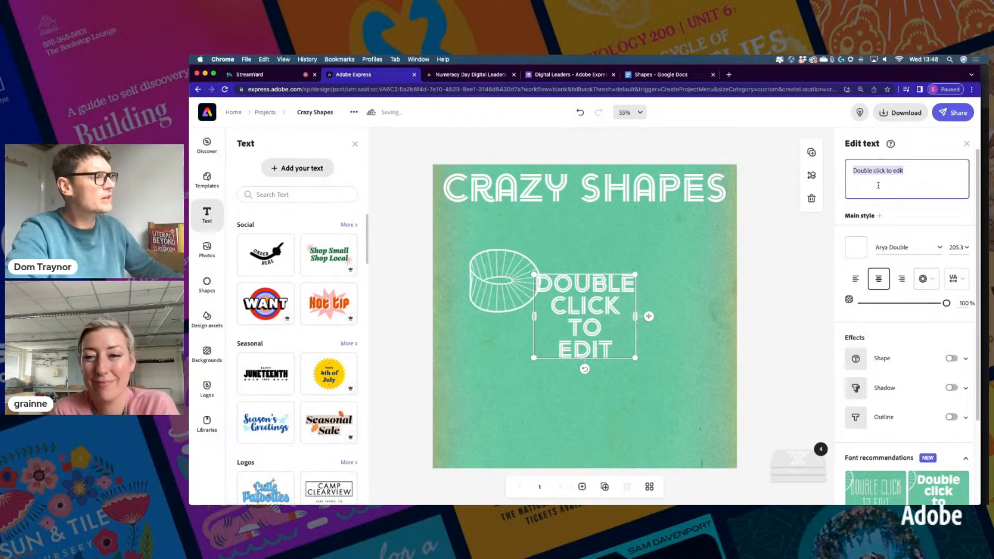
key("super+v")
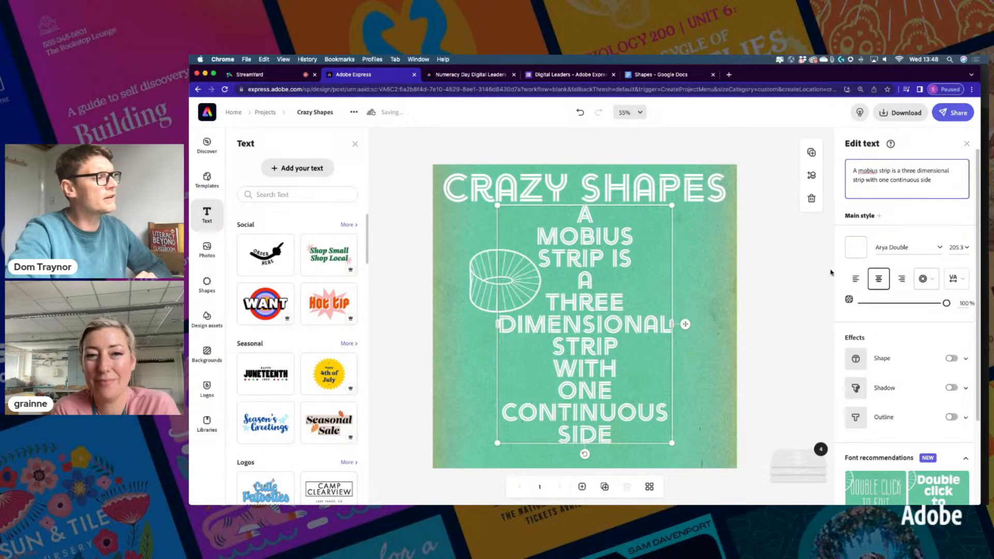
left_click(855, 280)
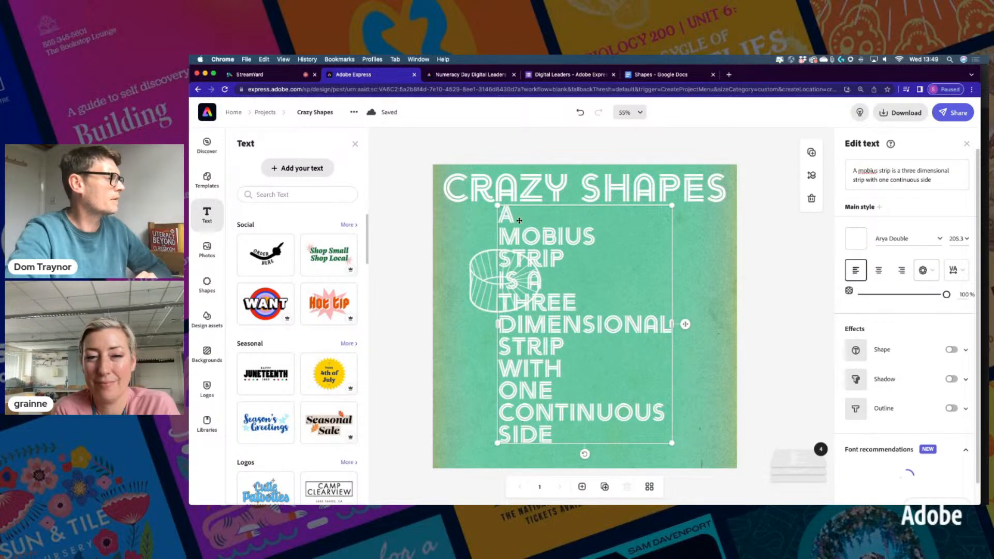
left_click_drag(497, 205, 490, 385)
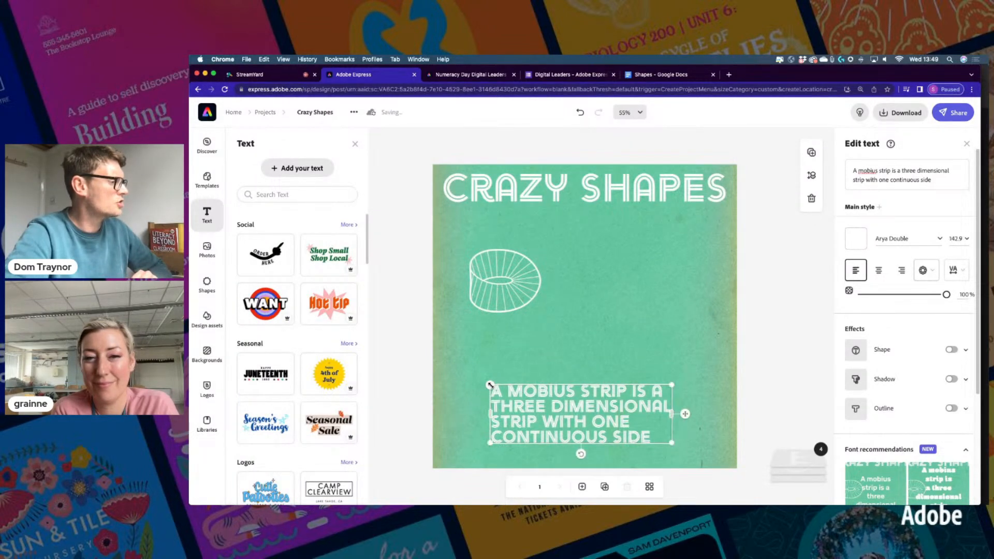
left_click_drag(686, 411, 736, 286)
left_click_drag(511, 284, 498, 279)
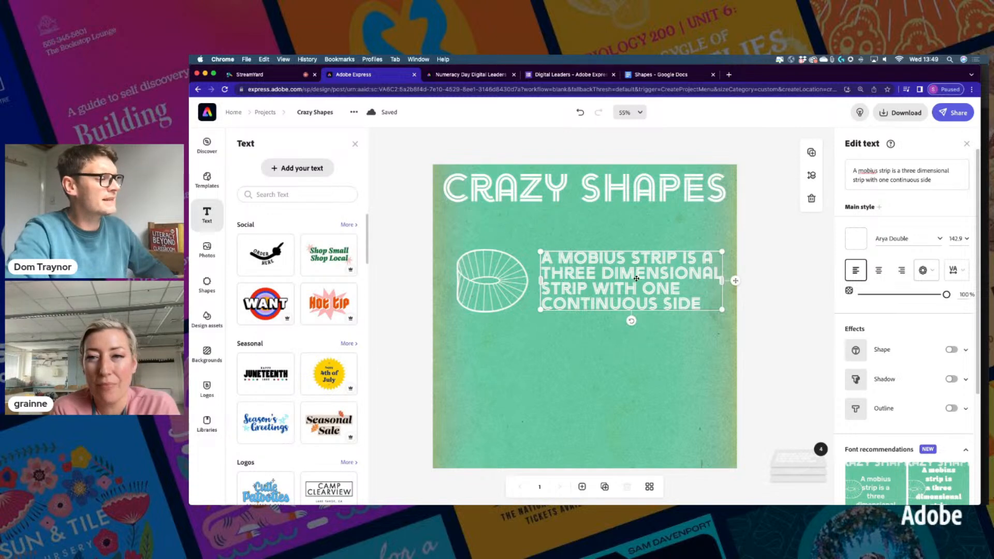
scroll(919, 409, "down", 3)
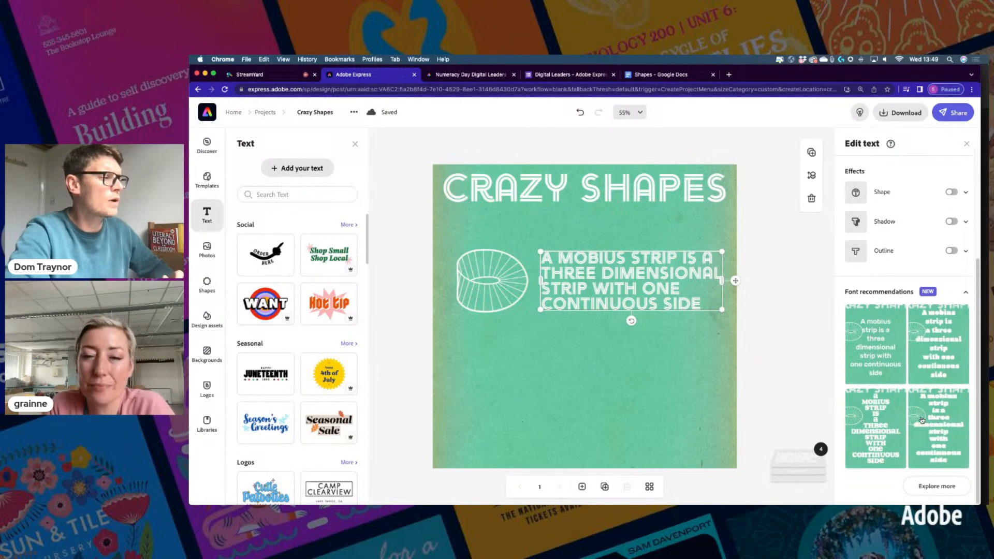
Apply the first suggested font from Font recommendations to the mobius caption
left_click(937, 483)
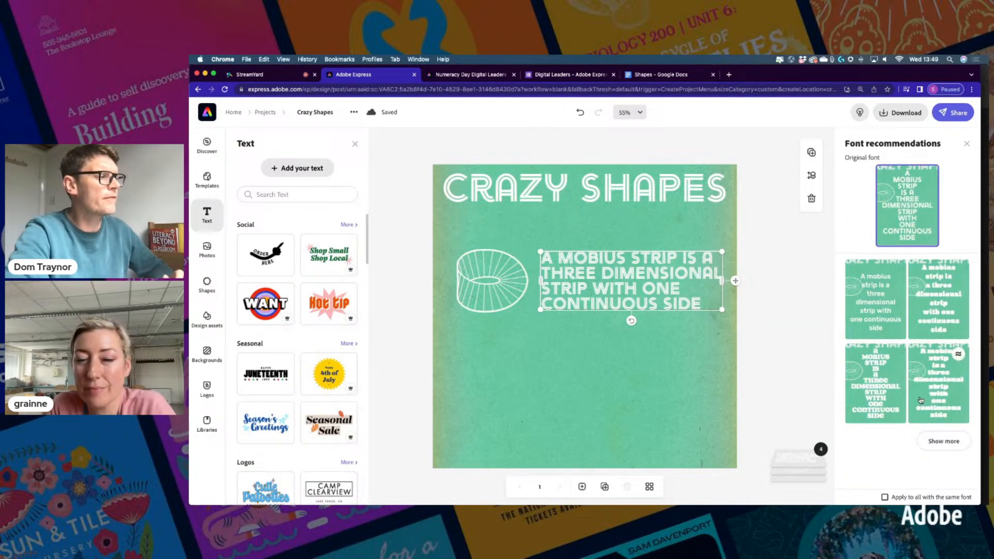
scroll(914, 400, "down", 3)
scroll(915, 400, "down", 2)
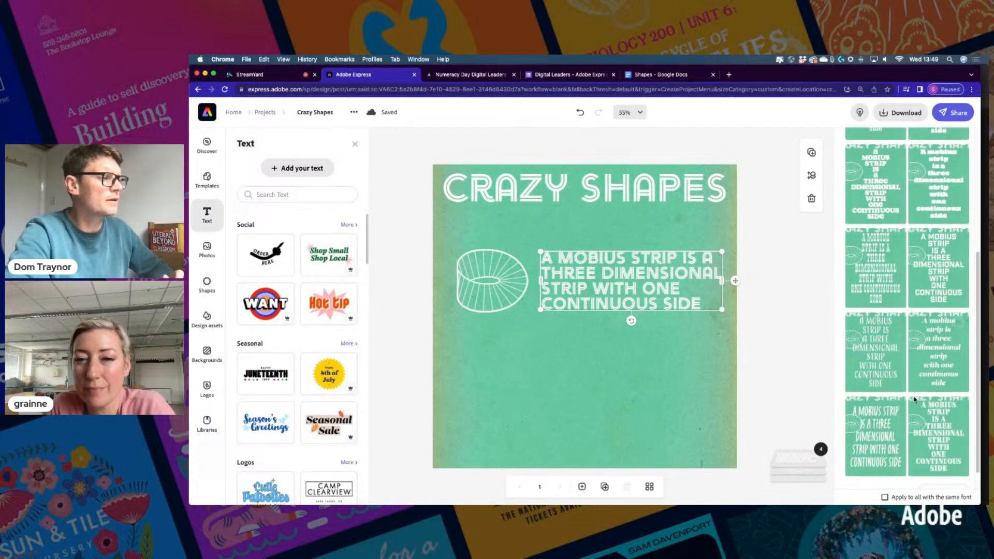
scroll(914, 400, "up", 5)
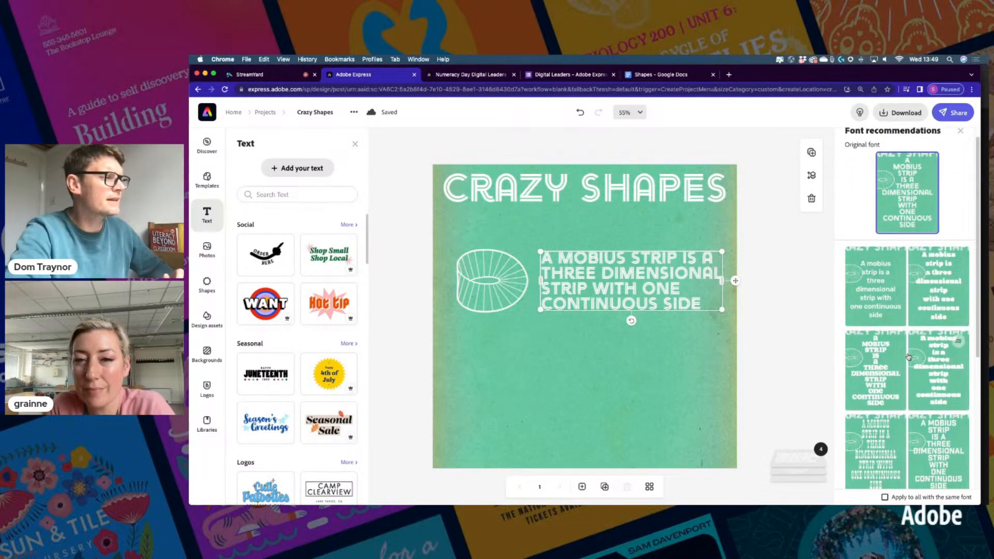
left_click(870, 307)
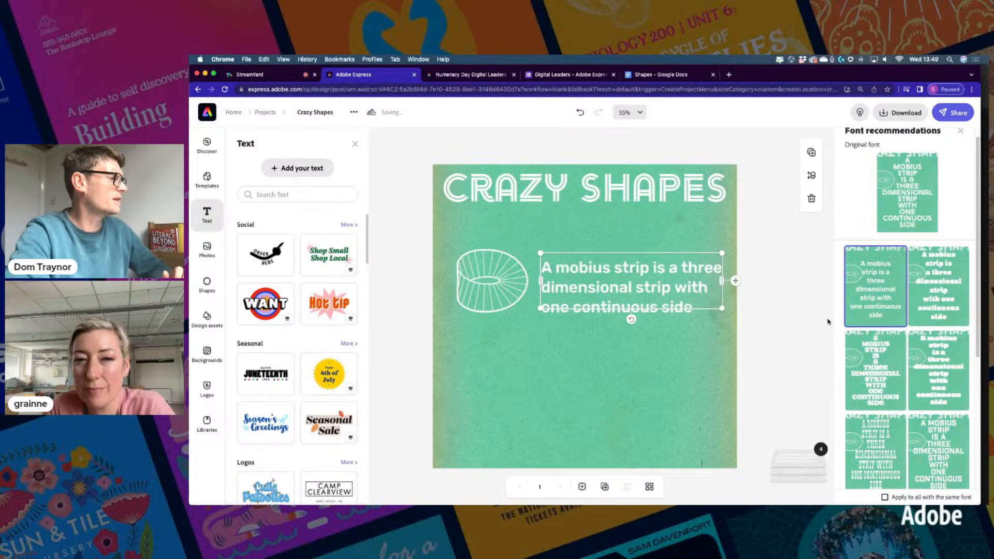
left_click(737, 280)
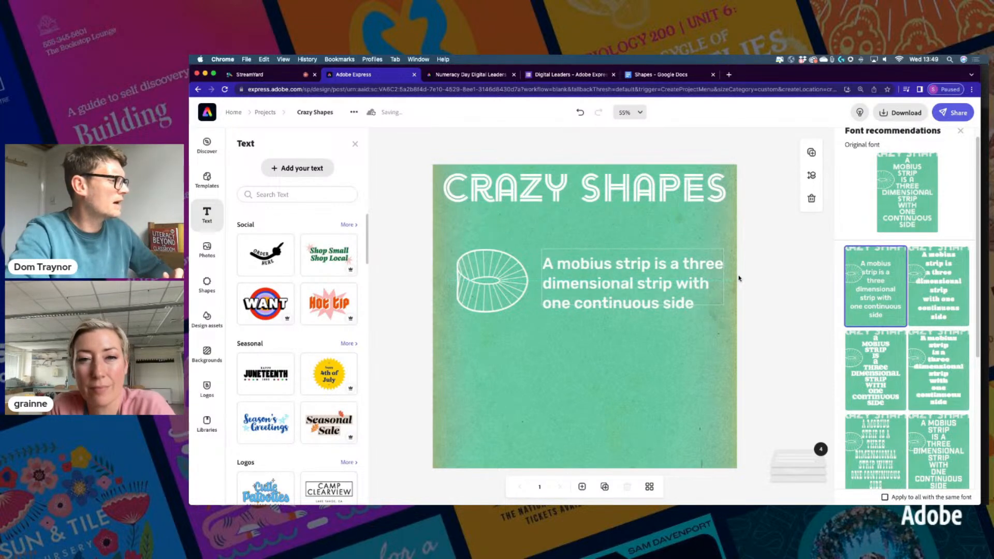
left_click_drag(739, 278, 738, 277)
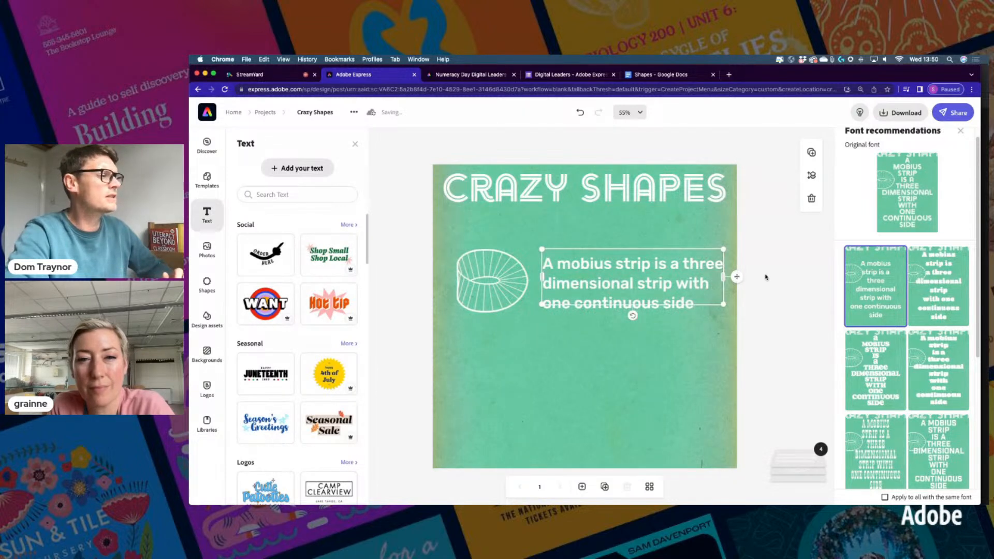
left_click(960, 132)
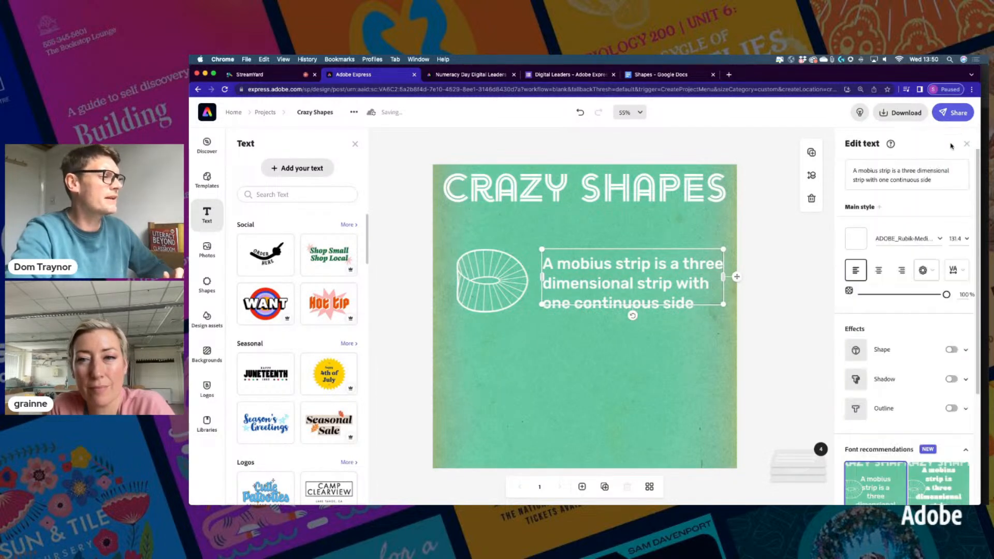
Turn on the Shape effect with a rounded rectangle backdrop behind the mobius caption
left_click(952, 349)
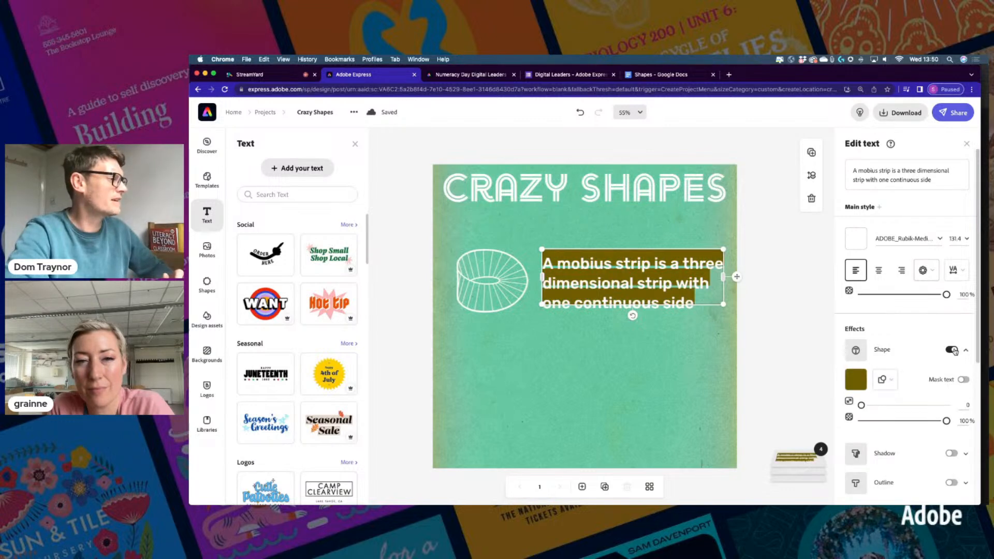
left_click(885, 381)
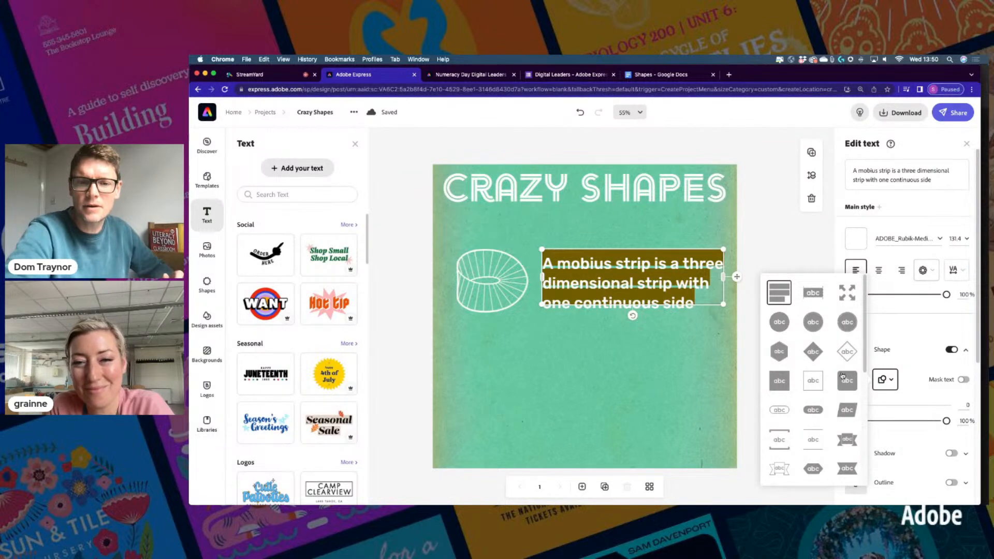
left_click(845, 380)
scroll(815, 352, "down", 1)
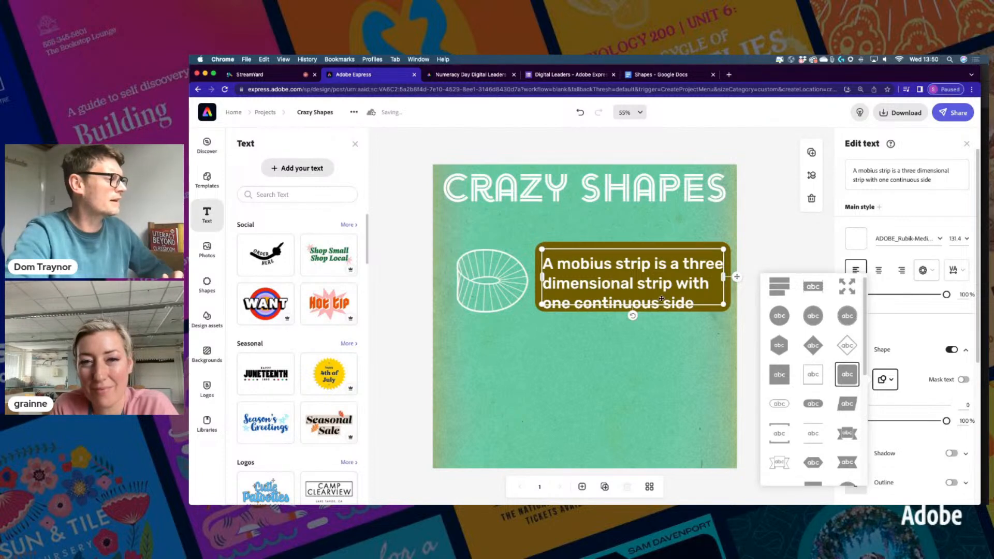
mouse_move(542, 250)
left_mouse_down()
mouse_move(581, 274)
mouse_move(566, 288)
mouse_move(533, 260)
mouse_move(546, 263)
left_mouse_up()
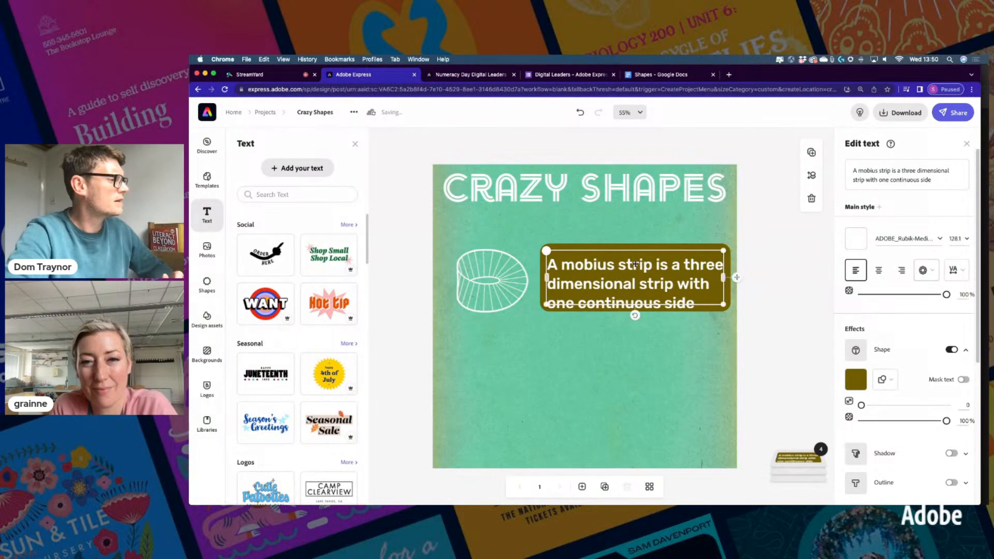
Centre the caption text and tighten its line spacing to 33
left_click(876, 271)
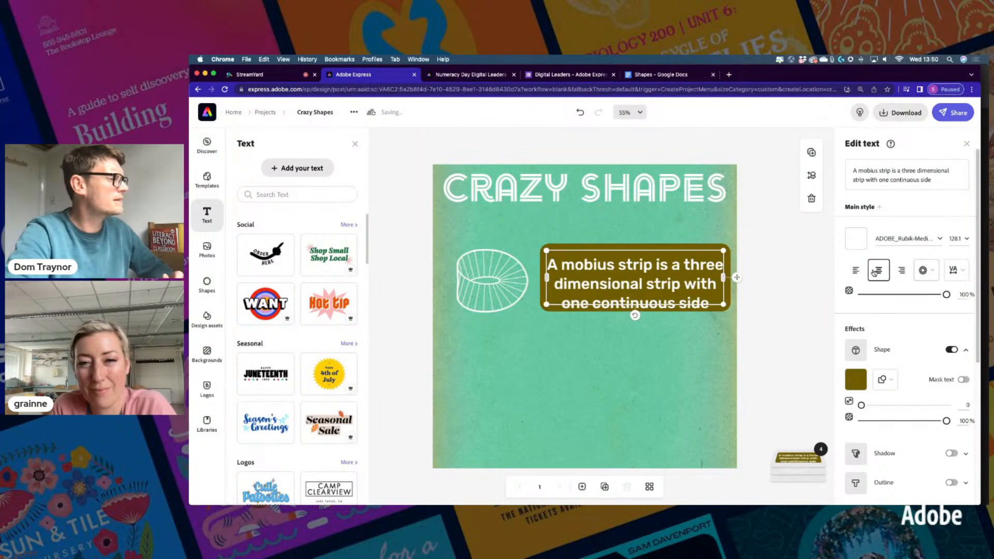
left_click(955, 270)
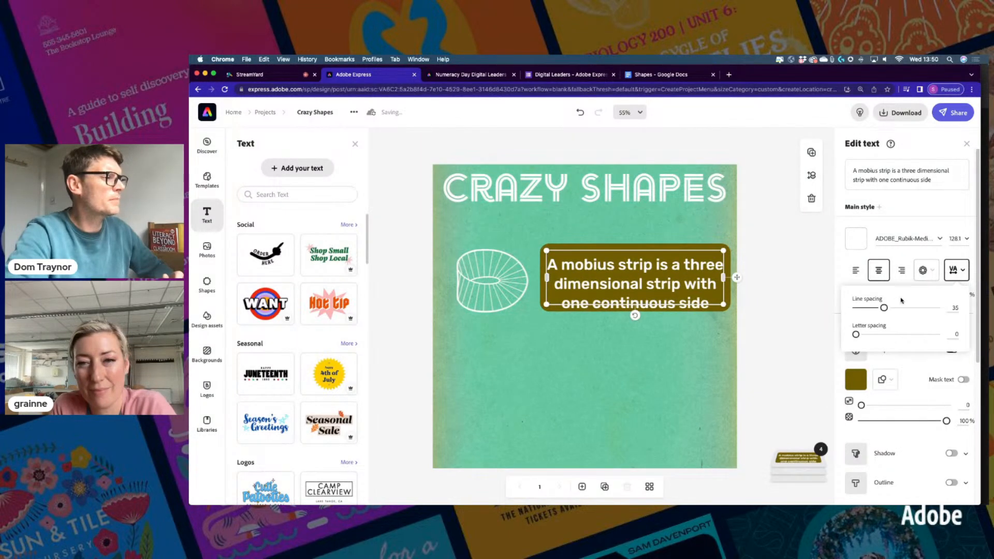
mouse_move(884, 309)
left_mouse_down()
mouse_move(861, 309)
mouse_move(883, 308)
left_mouse_up()
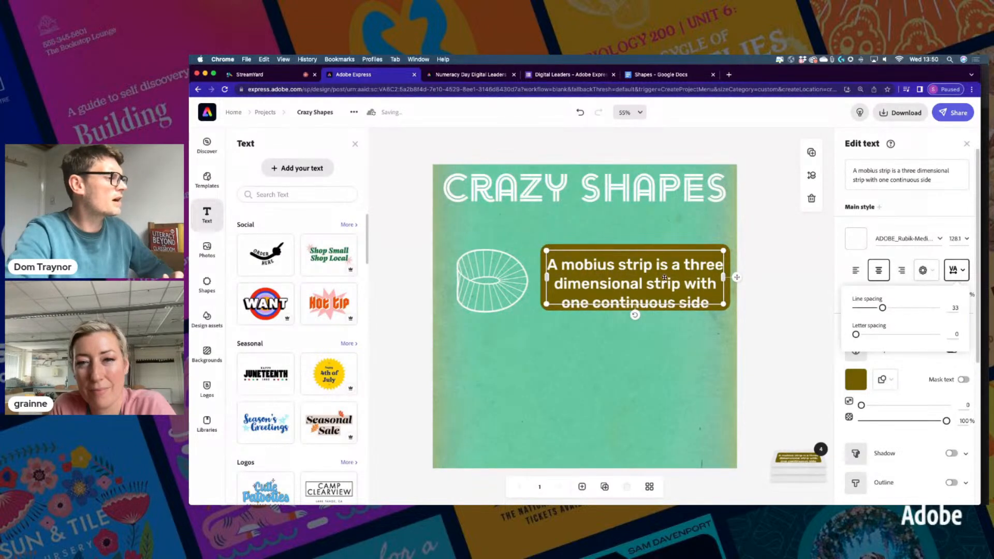
left_click(736, 277)
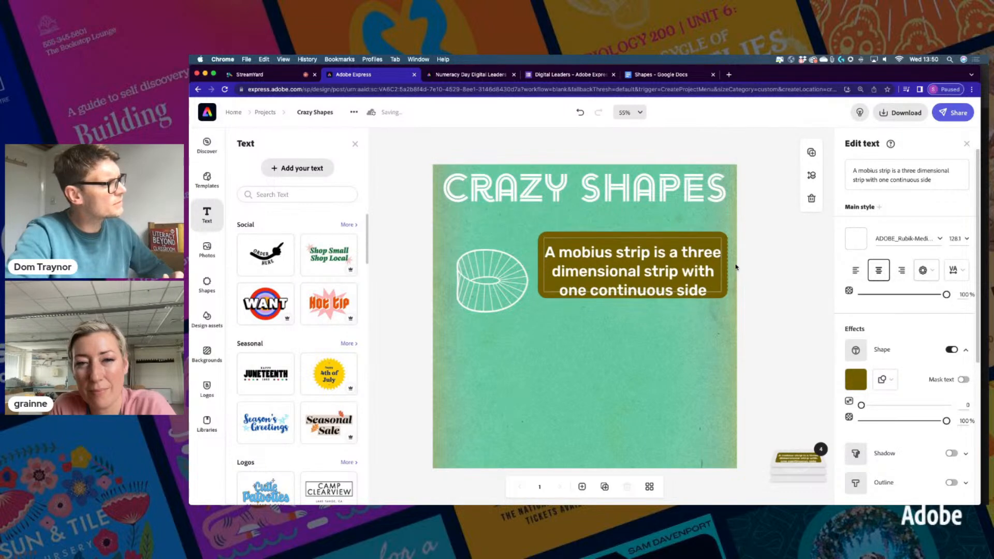
left_click(725, 279)
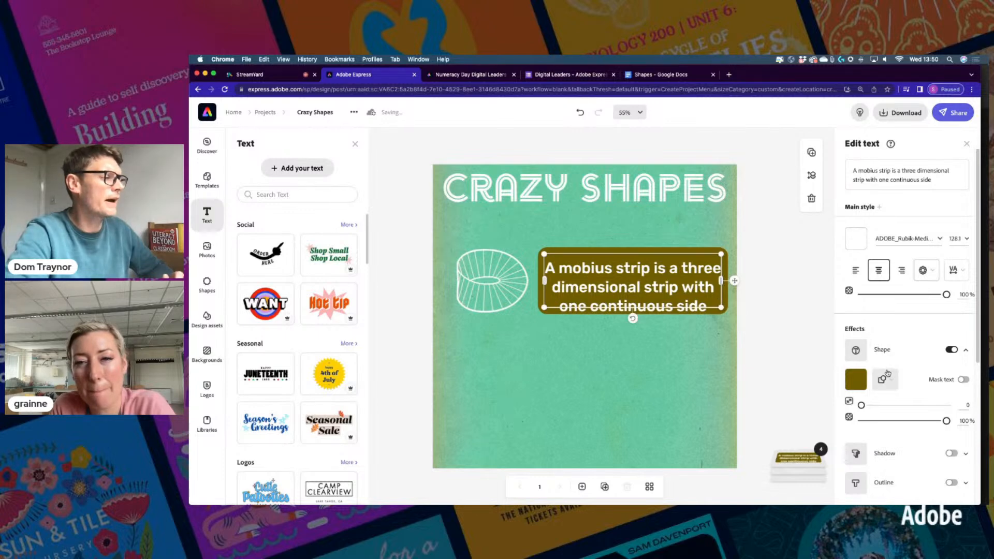
Recolour the mobius caption's rounded backdrop to deep orange #CD491E
left_click(855, 380)
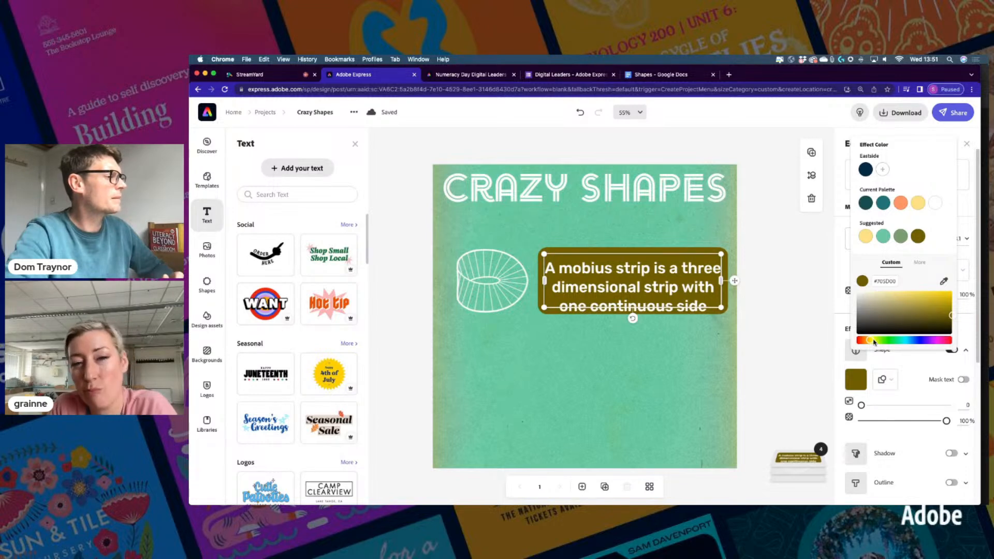
left_click(918, 204)
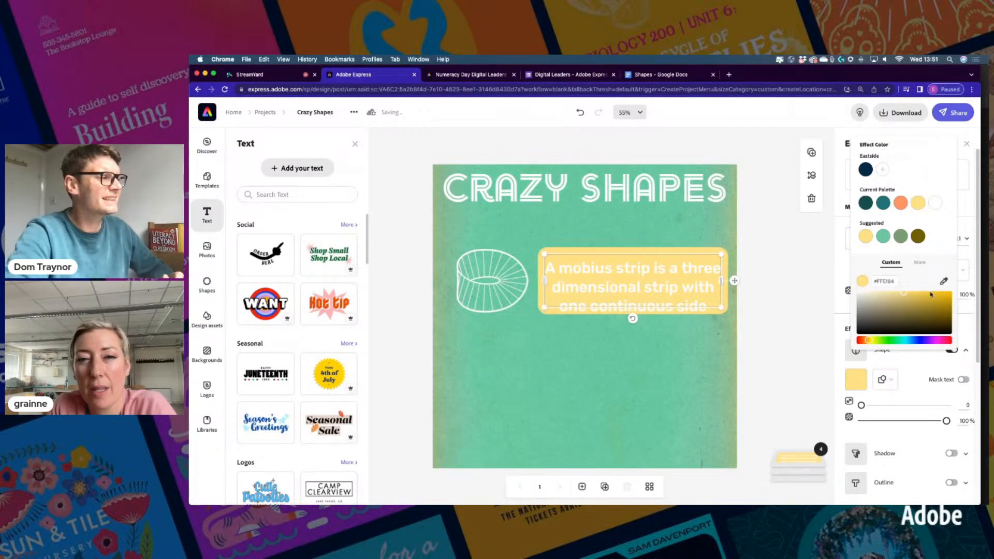
left_click(937, 301)
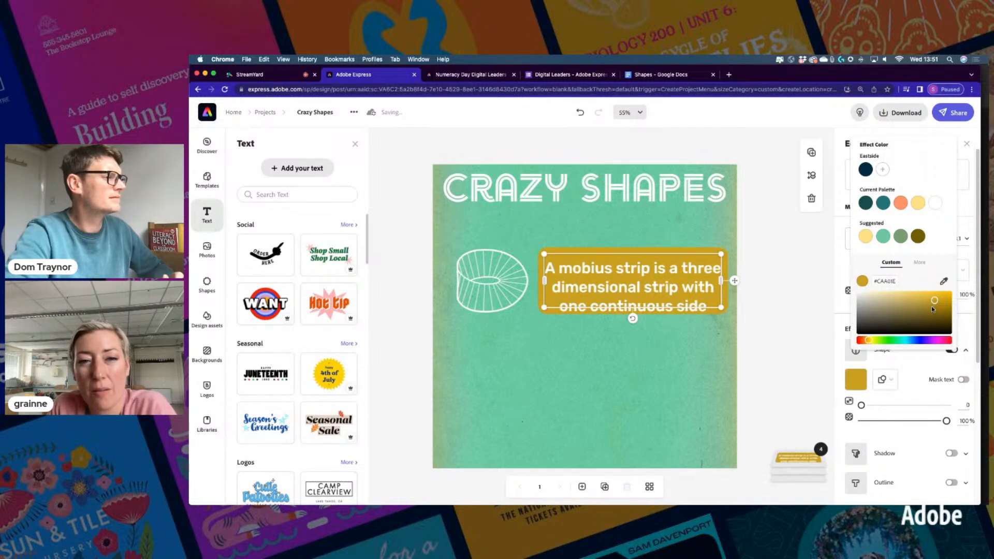
left_click(930, 308)
left_click(923, 299)
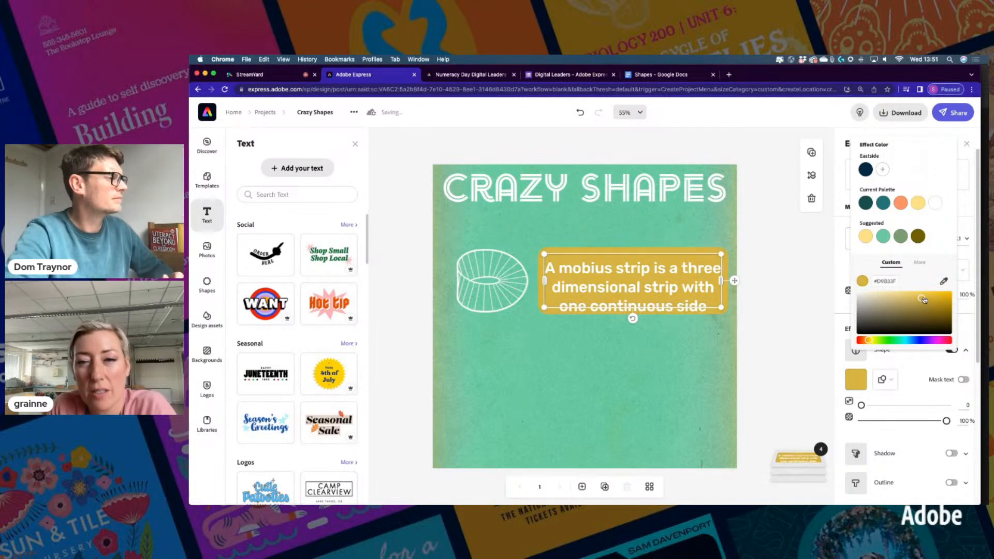
left_click_drag(868, 343, 866, 344)
left_click_drag(862, 342, 861, 342)
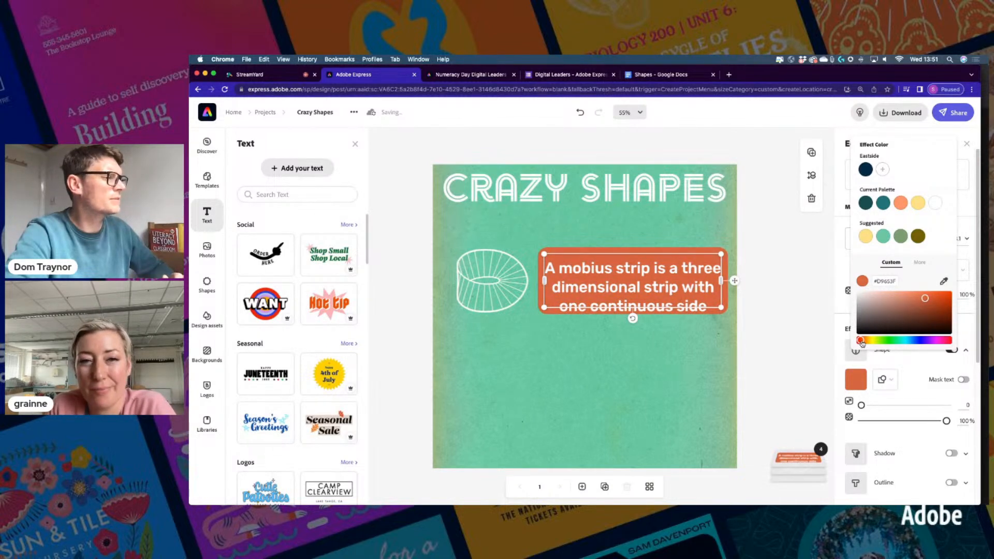
left_click(936, 300)
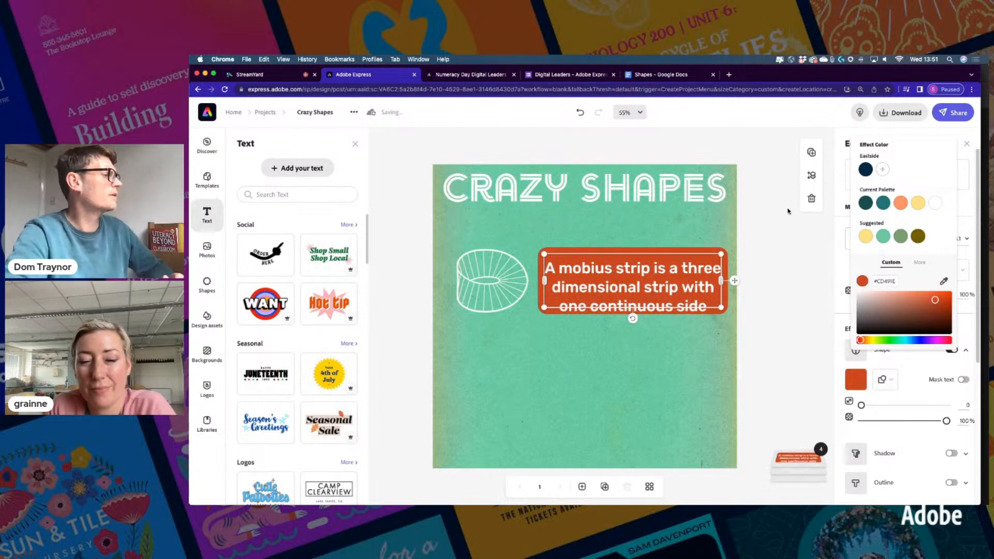
left_click(771, 210)
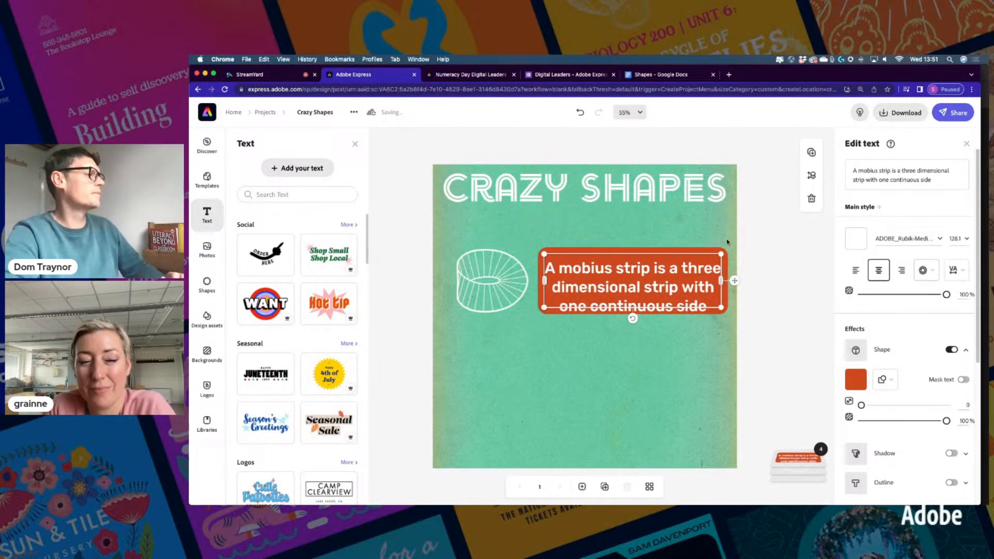
left_click(503, 194)
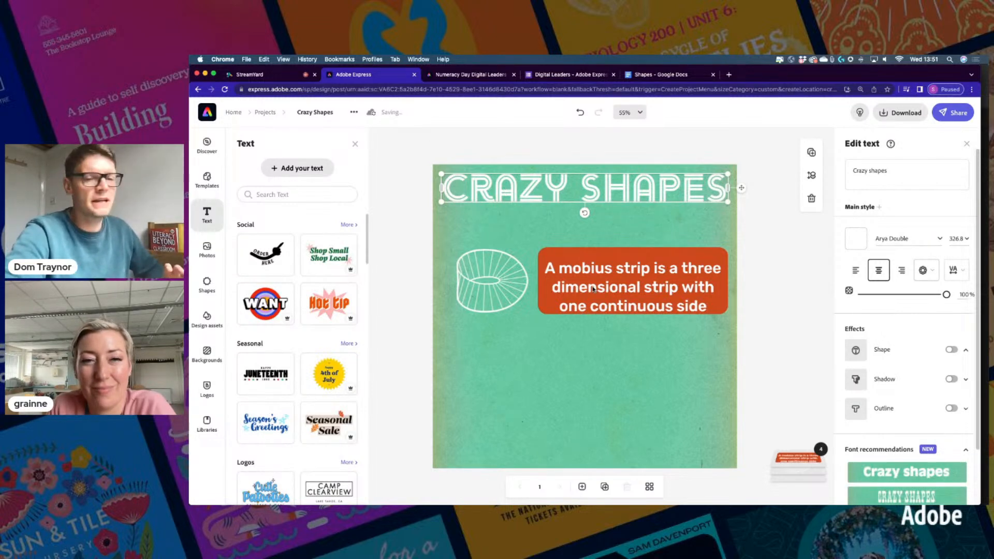
left_click(475, 276)
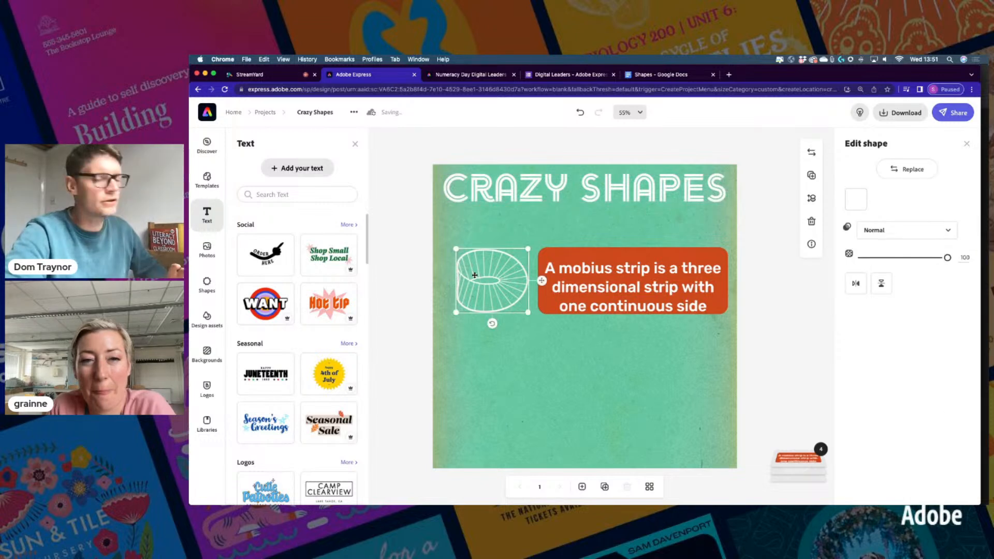
left_click(665, 76)
left_click_drag(462, 344, 518, 340)
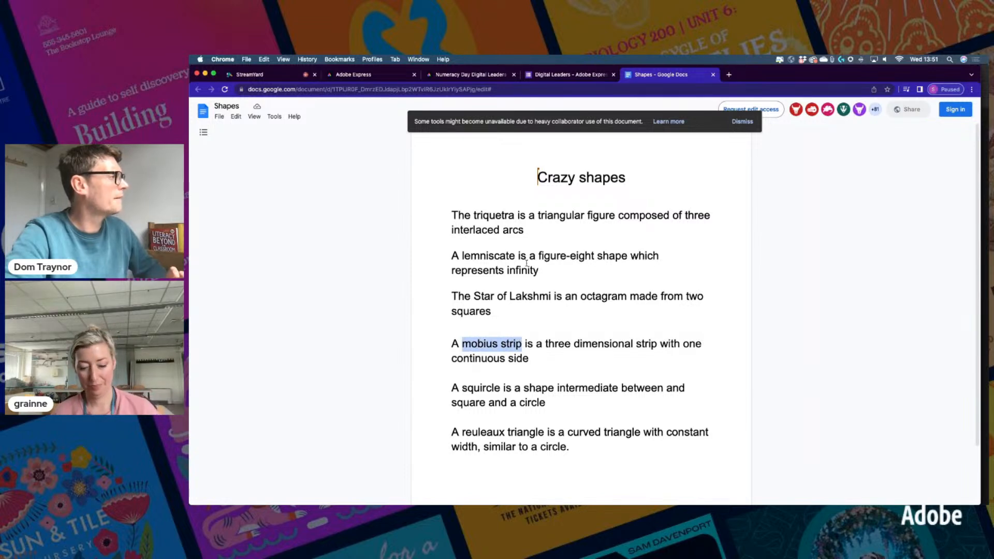
left_click(369, 76)
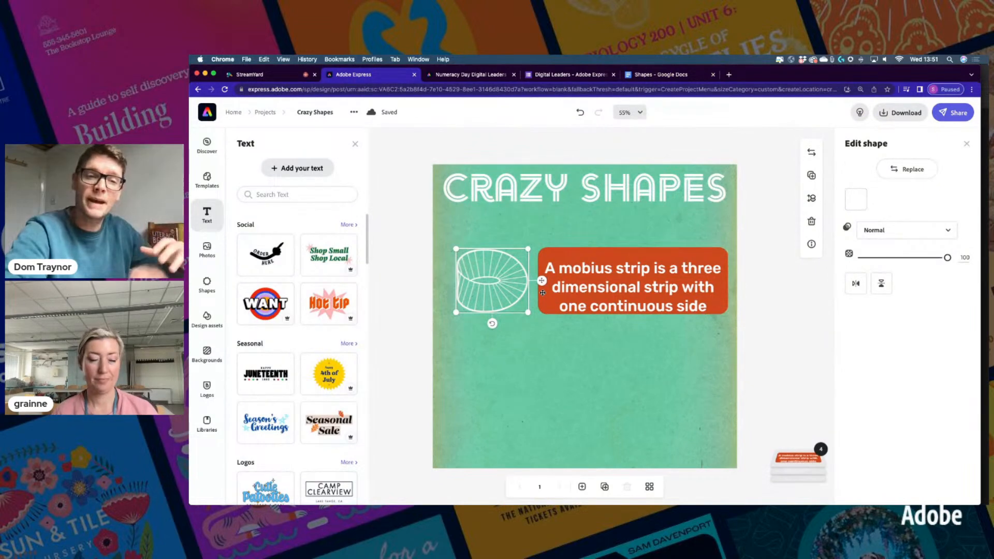
left_click(621, 274)
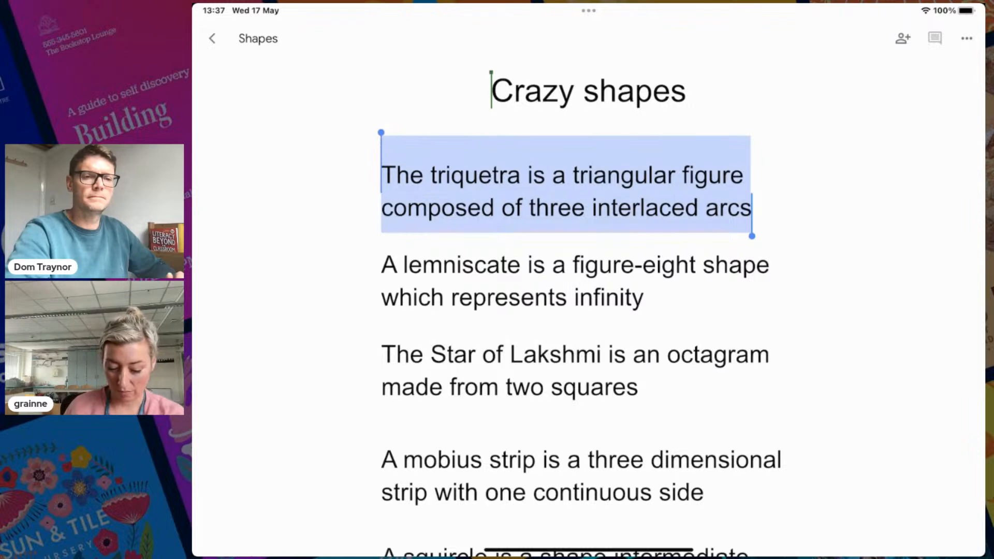
Select and copy the whole triquetra sentence from the notes, then swipe up to leave
left_click(588, 326)
left_click(588, 326)
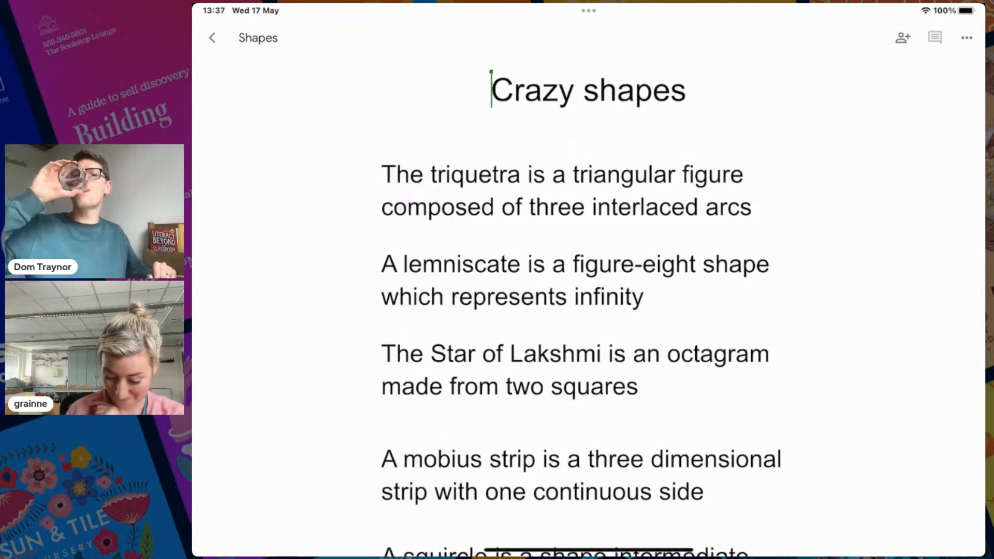
left_click(588, 326)
double_click(645, 168)
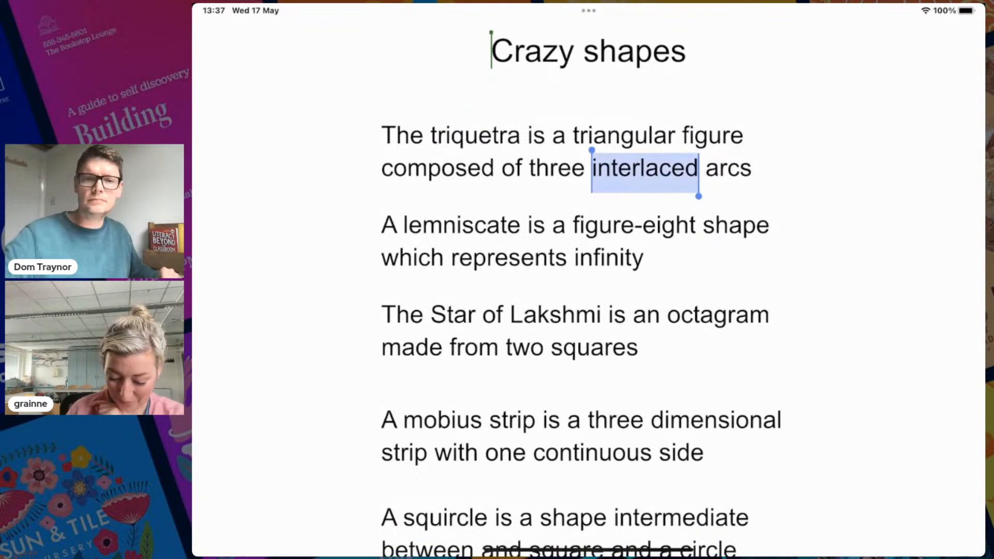
left_click(645, 168)
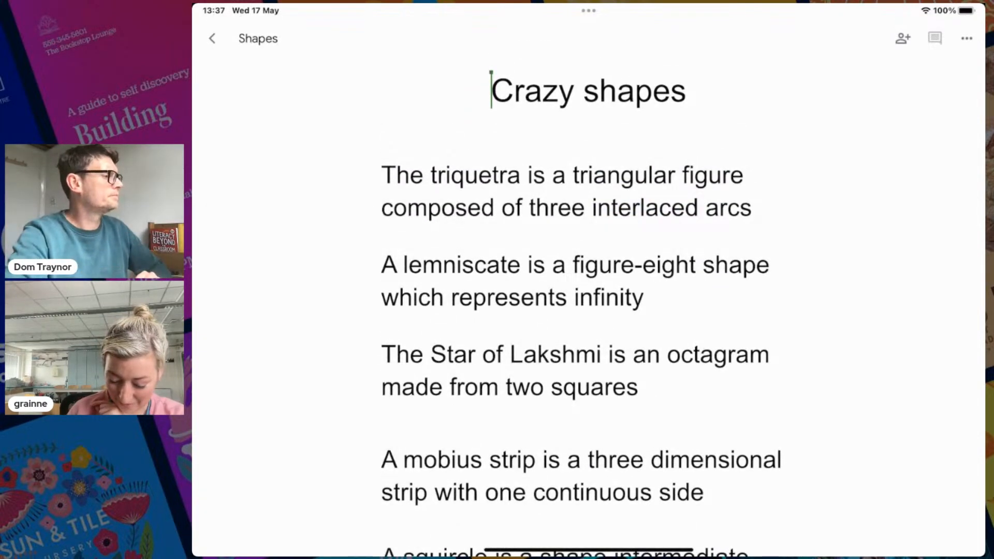
double_click(645, 208)
left_click_drag(699, 235, 751, 235)
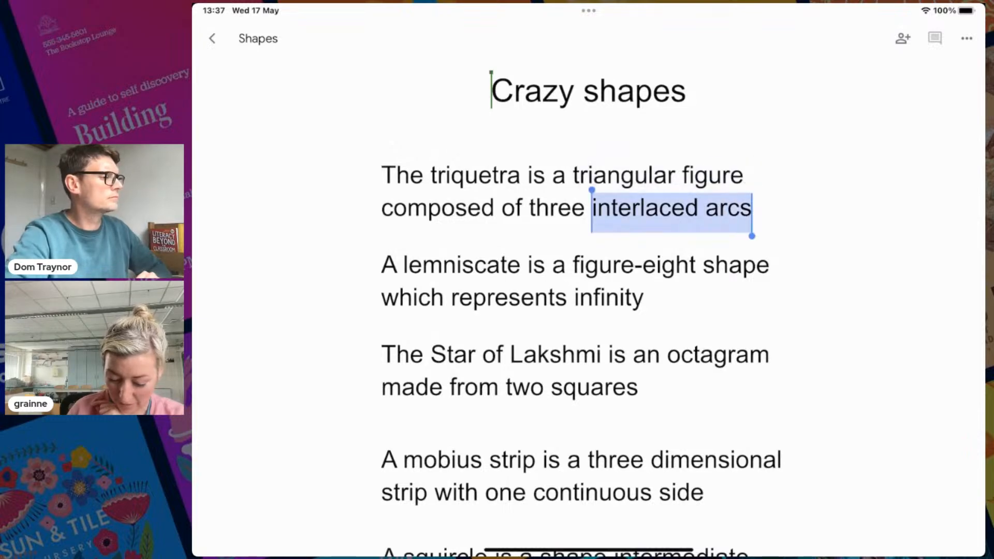
left_click_drag(592, 190, 381, 133)
key("super+c")
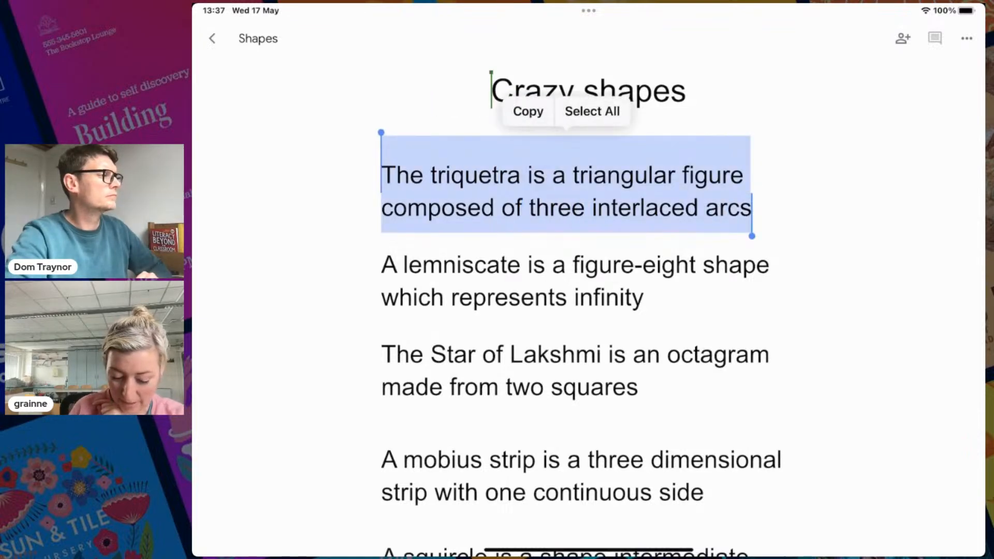
left_click(527, 111)
left_click_drag(588, 551, 589, 310)
Open Adobe Express and paste the triquetra sentence into a new text element
left_click(773, 511)
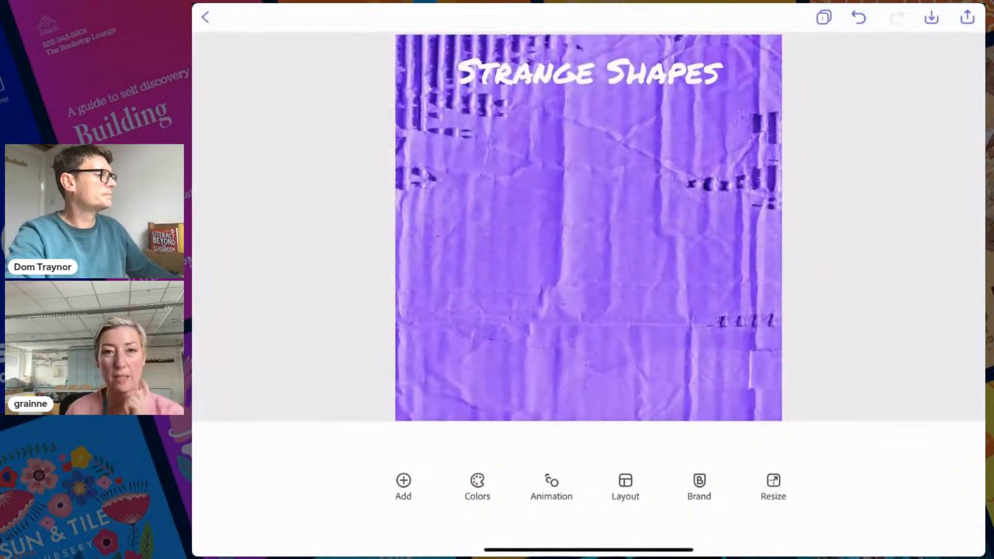
left_click(403, 485)
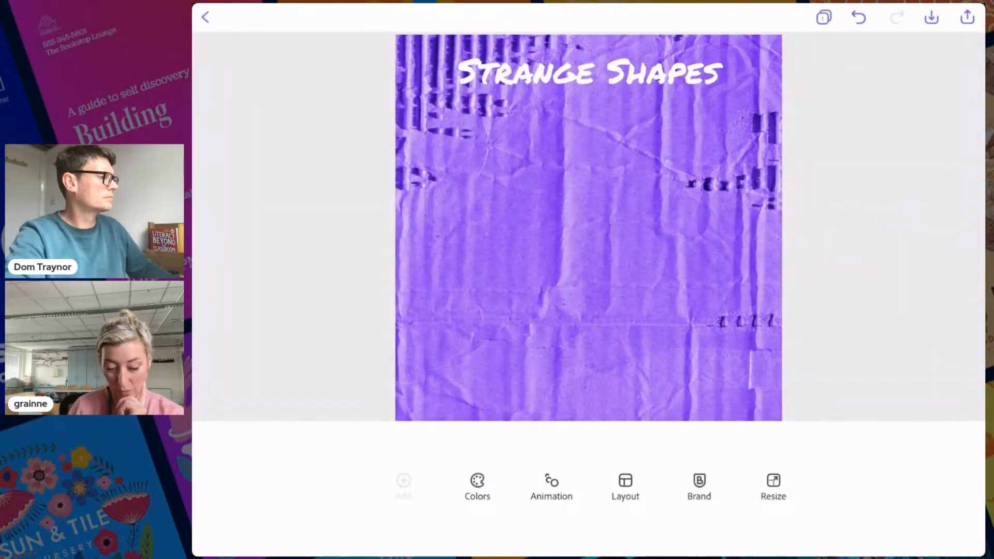
left_click(240, 471)
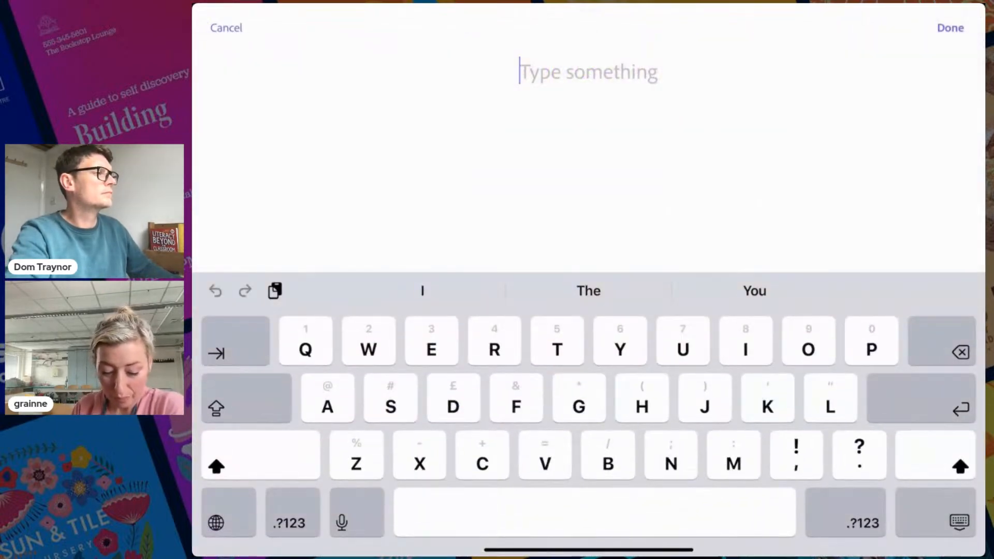
left_click(567, 71)
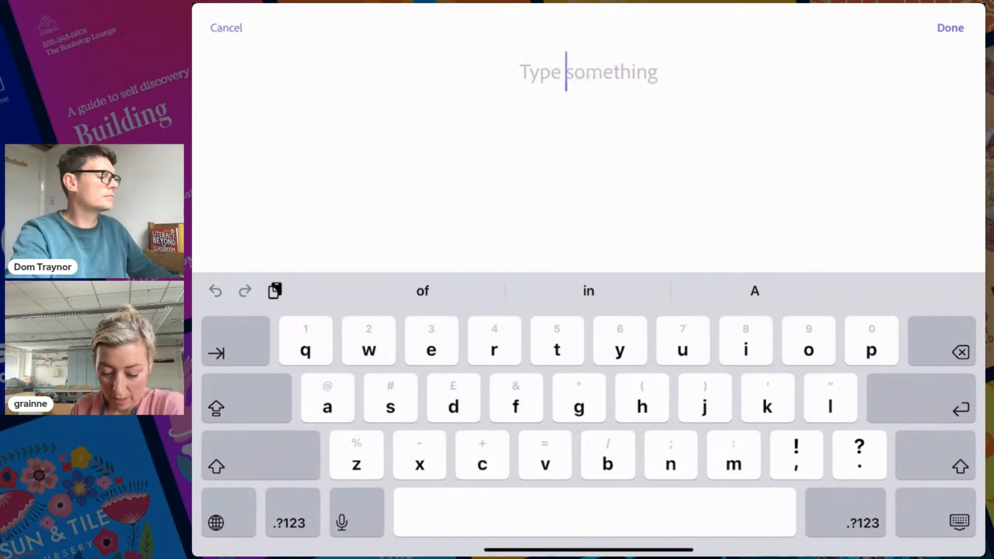
left_click(566, 71)
left_click(497, 31)
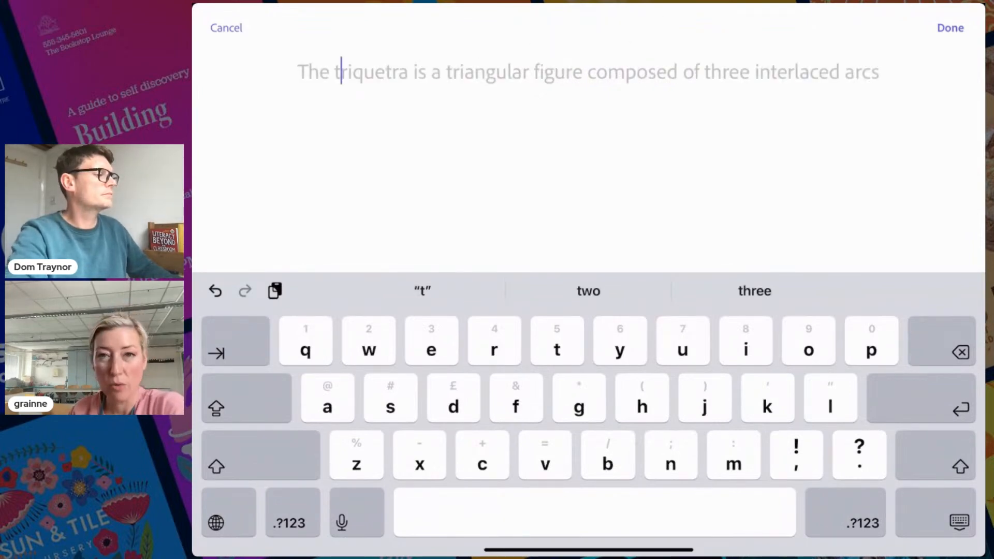
left_click(950, 28)
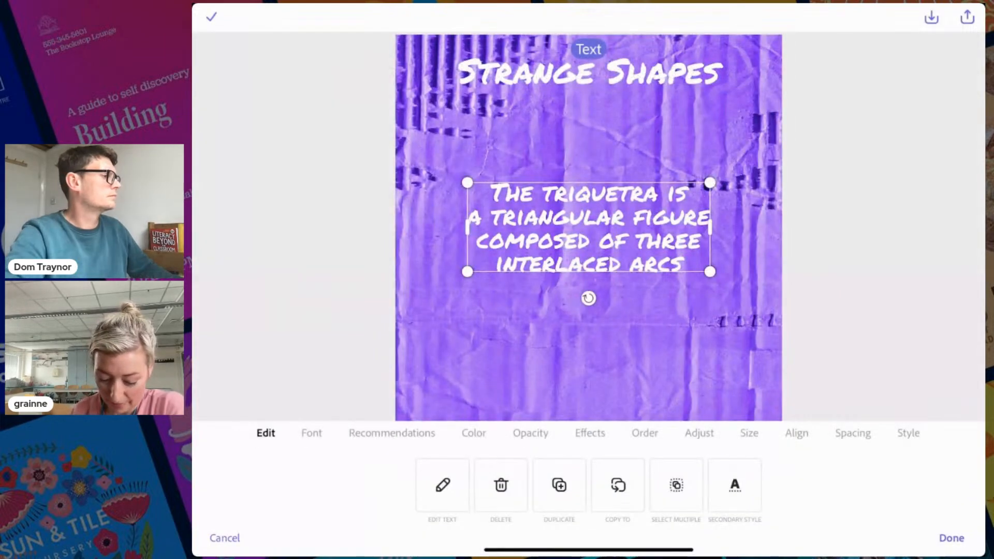
Shrink the triquetra text and move it up-right under the Strange Shapes title
left_click_drag(467, 271, 530, 247)
left_click_drag(621, 215, 669, 152)
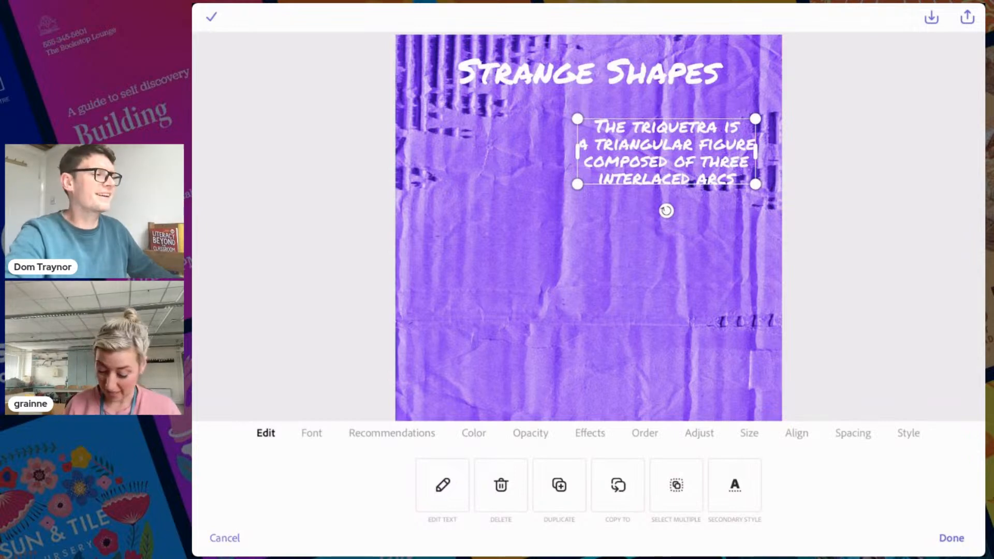
left_click(952, 538)
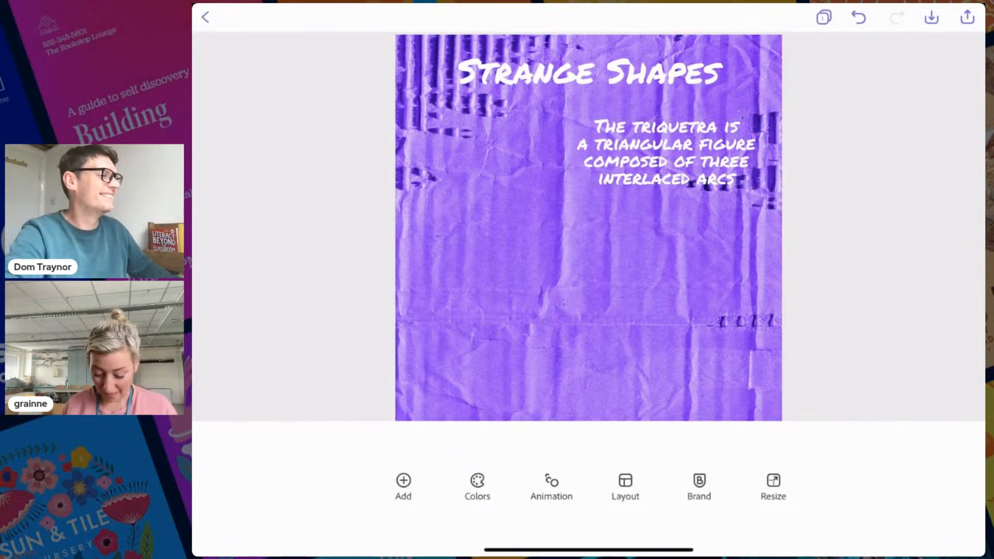
Search shapes for 'triquetra' and add a bold triquetra to the design
left_click(403, 482)
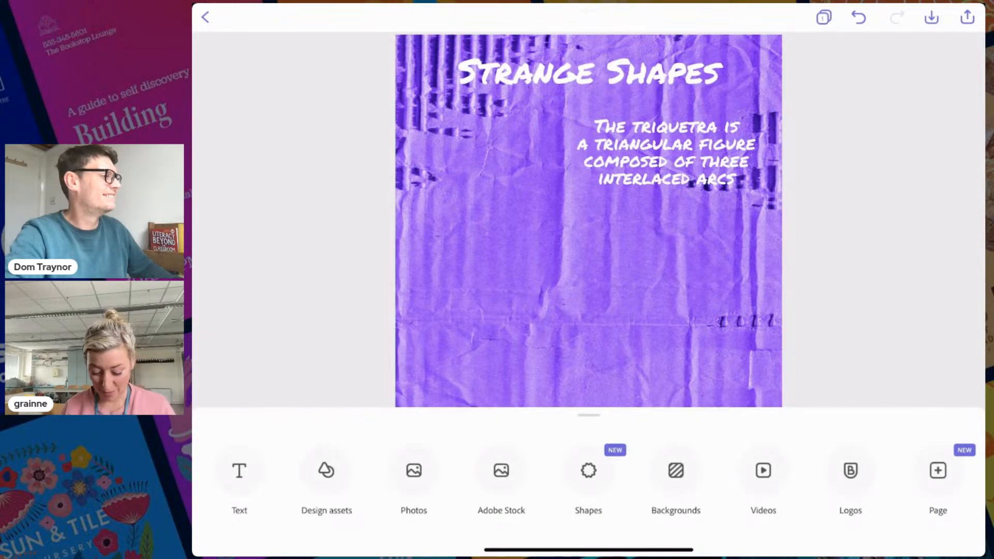
left_click(589, 471)
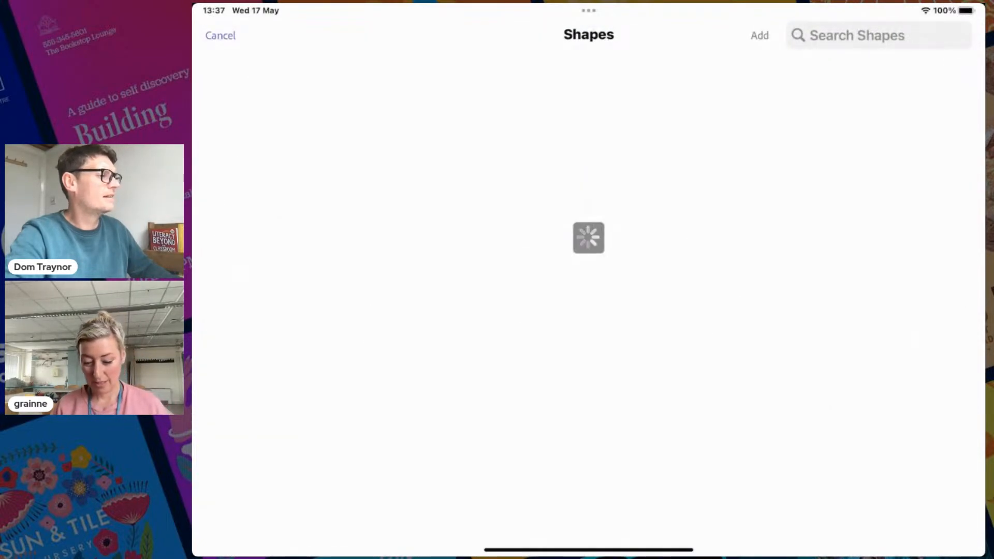
type("triquetra")
key("Return")
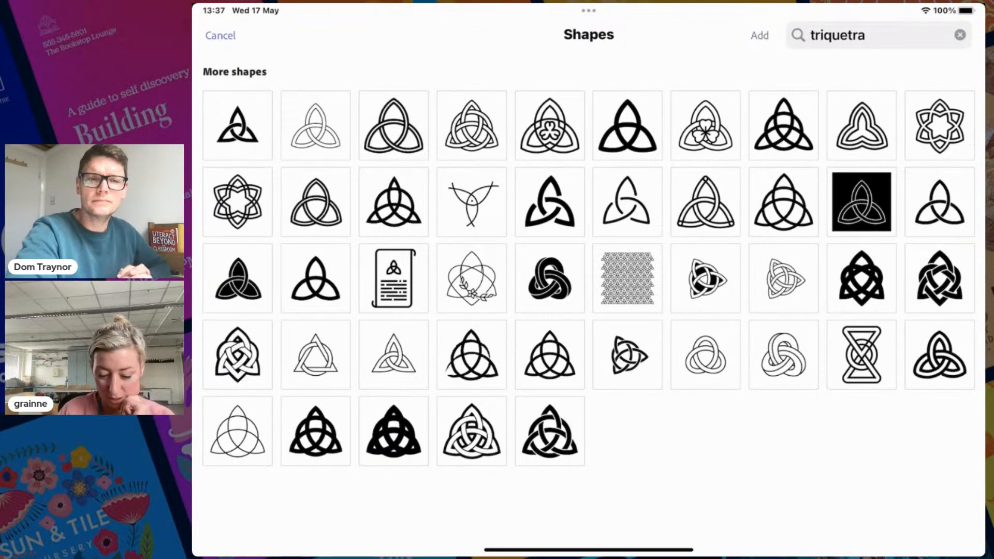
left_click(628, 125)
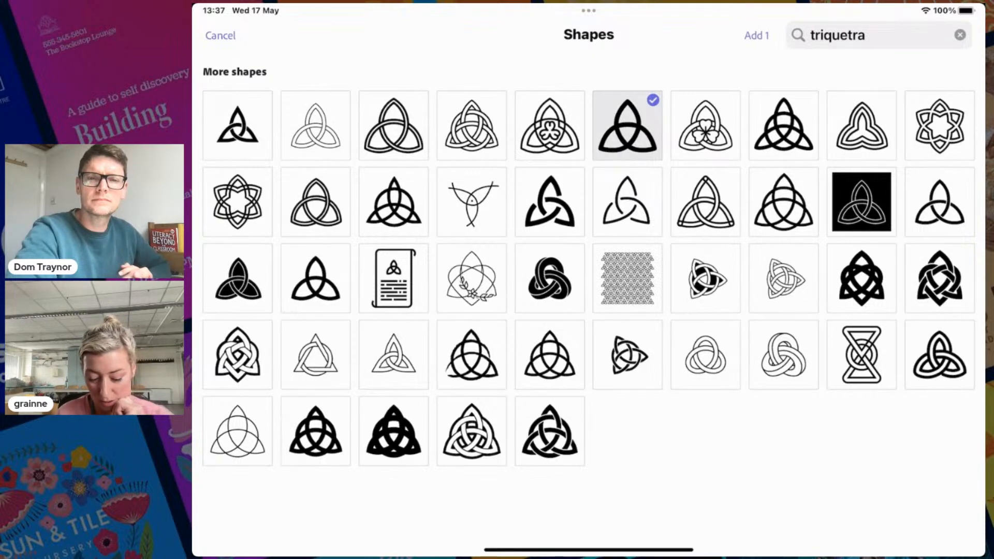
left_click(756, 35)
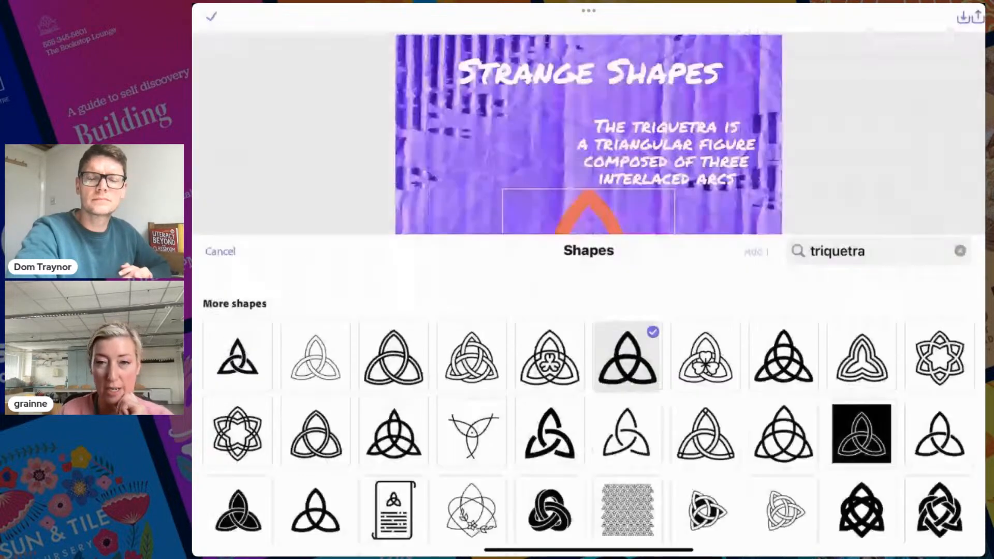
Shrink the triquetra, move it beside the description, and colour it white
left_click(739, 490)
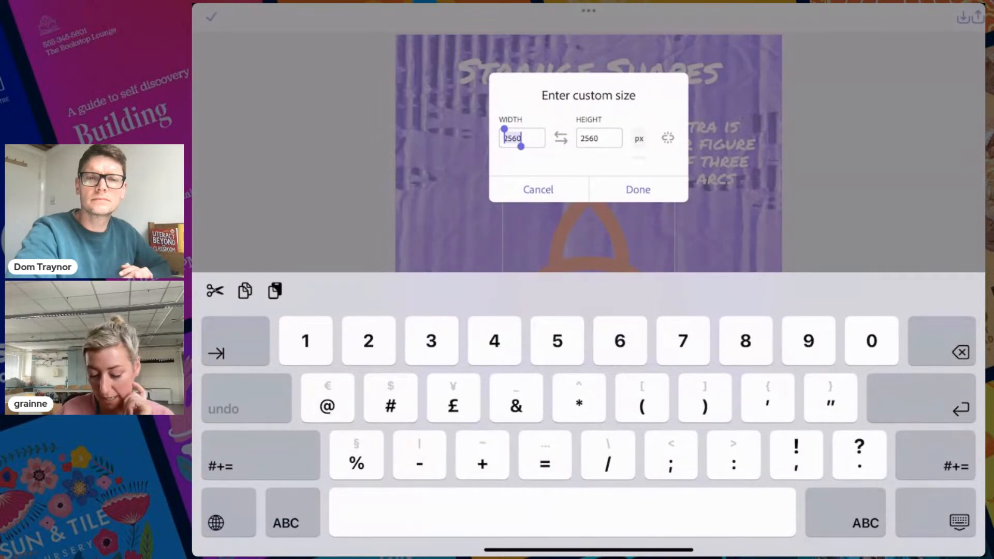
left_click(538, 190)
left_click_drag(674, 345, 622, 296)
left_click_drag(564, 248, 486, 169)
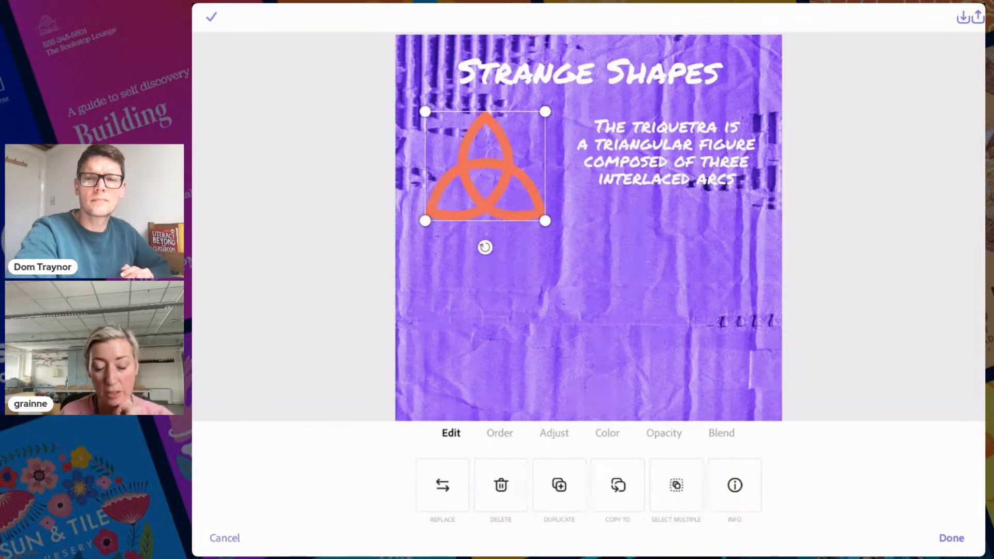
left_click(607, 433)
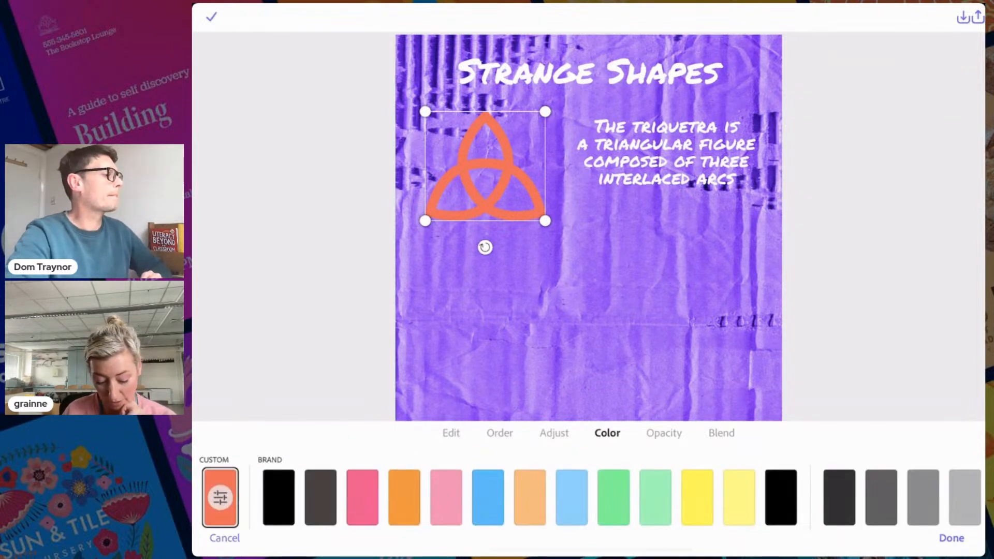
scroll(588, 498, "right", 7)
left_click(699, 497)
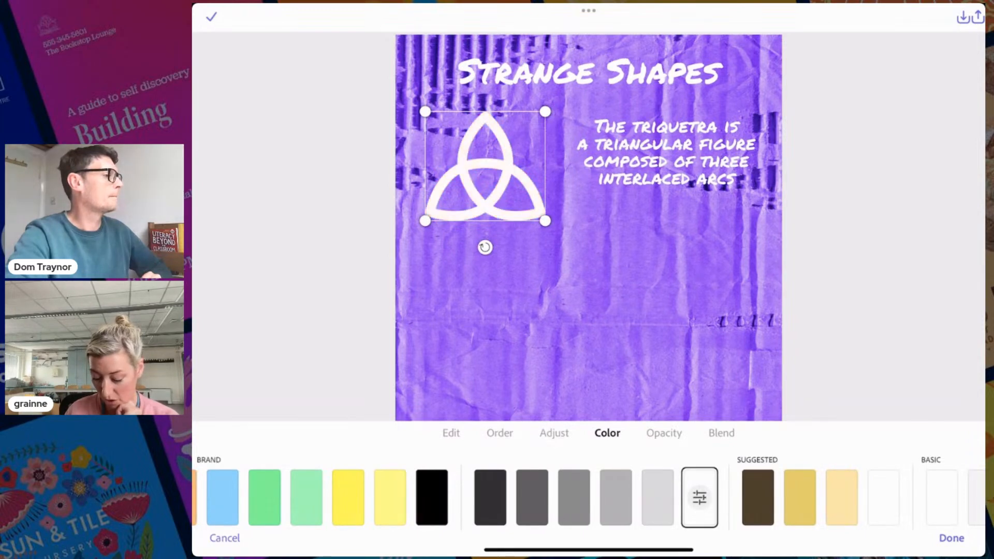
Shrink the triquetra a little more and nudge it into line with the text
left_click(951, 539)
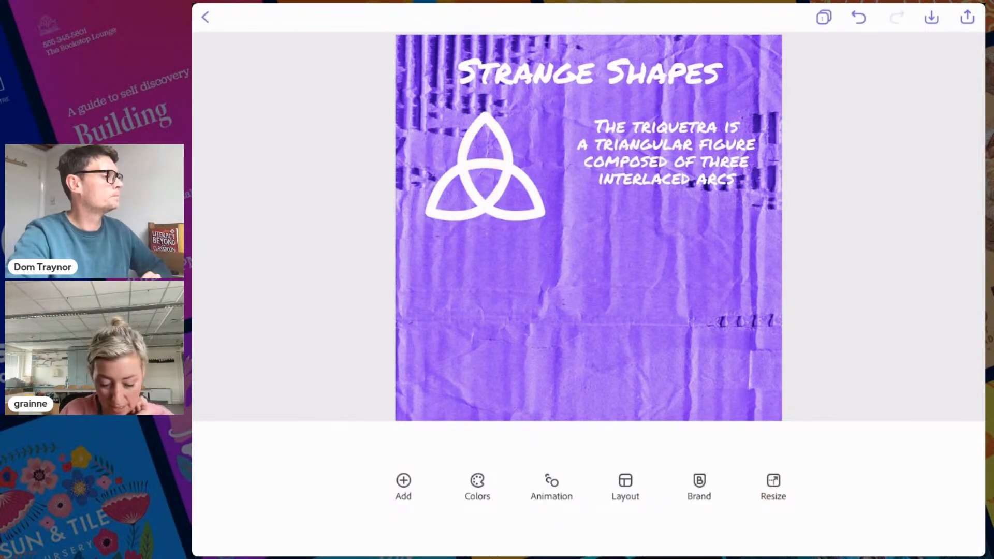
left_click(485, 166)
left_click_drag(545, 221, 515, 193)
left_click_drag(470, 155, 478, 163)
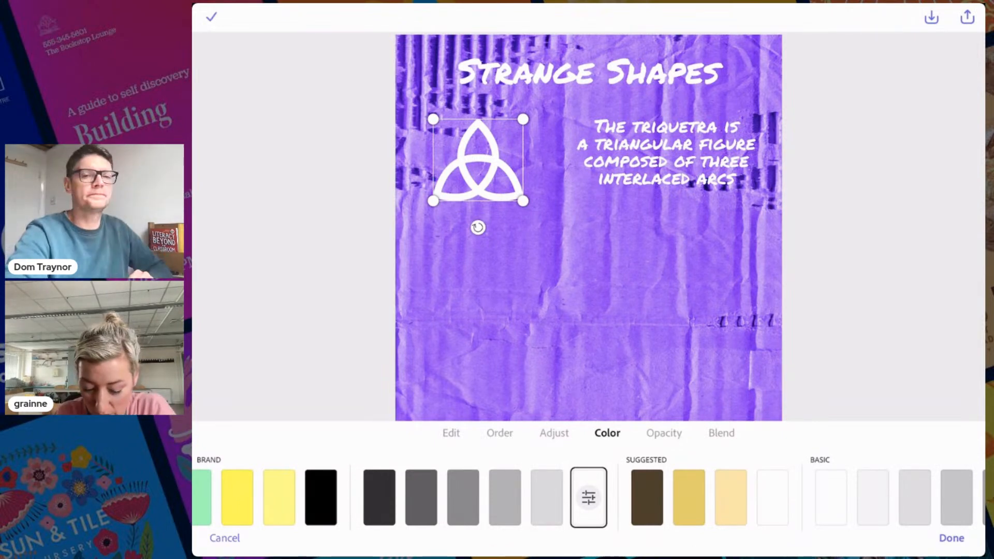
left_click(666, 152)
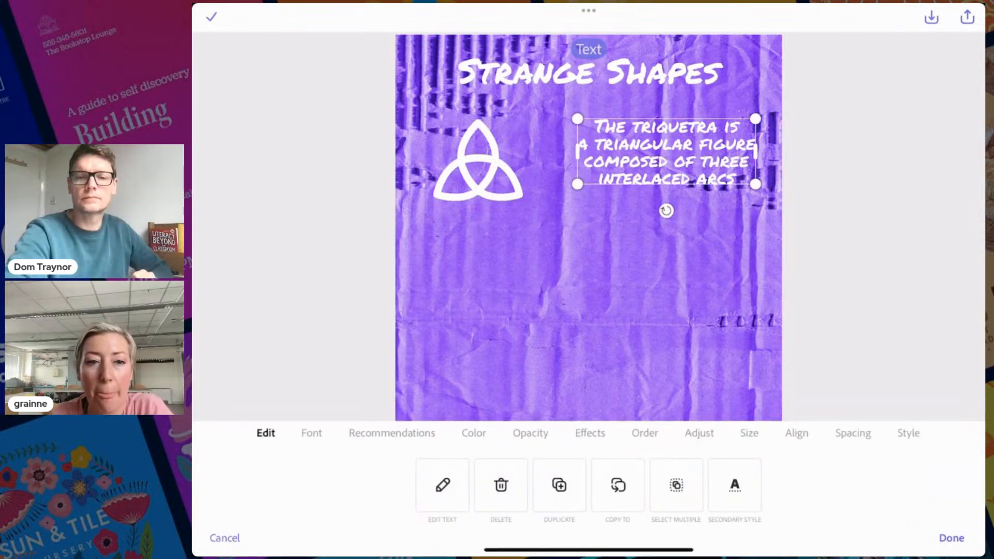
Set the triquetra caption's font to Chivo Bold
left_click(312, 433)
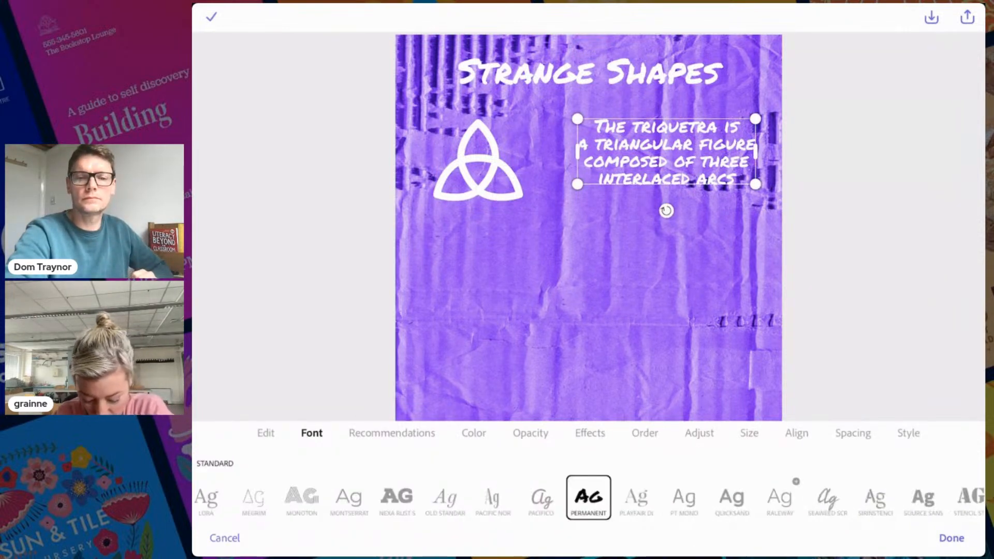
scroll(589, 498, "left", 15)
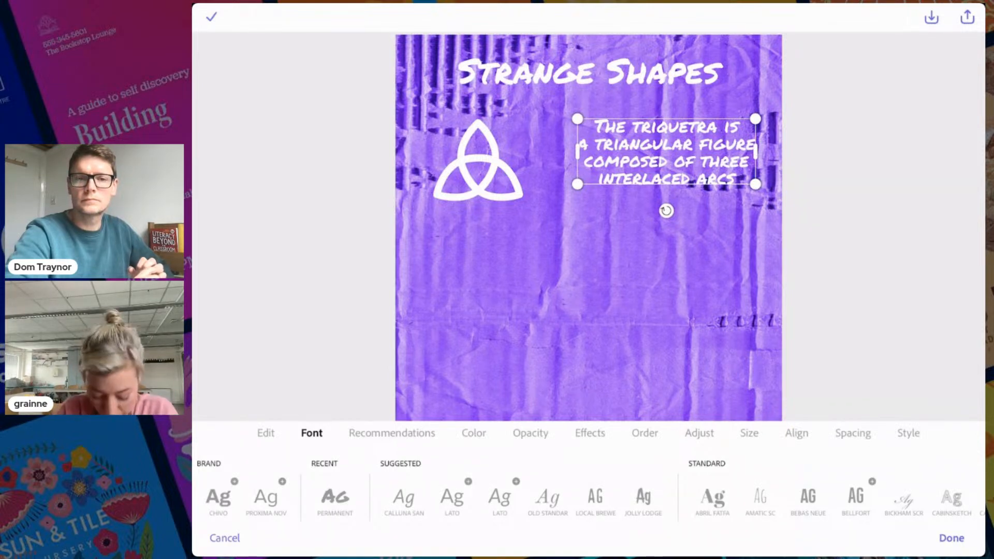
scroll(589, 498, "left", 5)
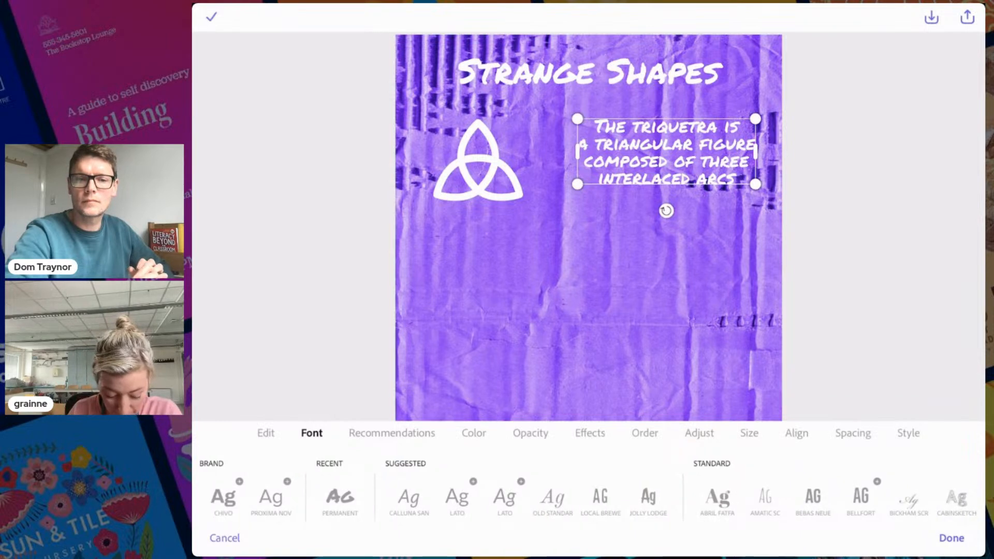
left_click(271, 497)
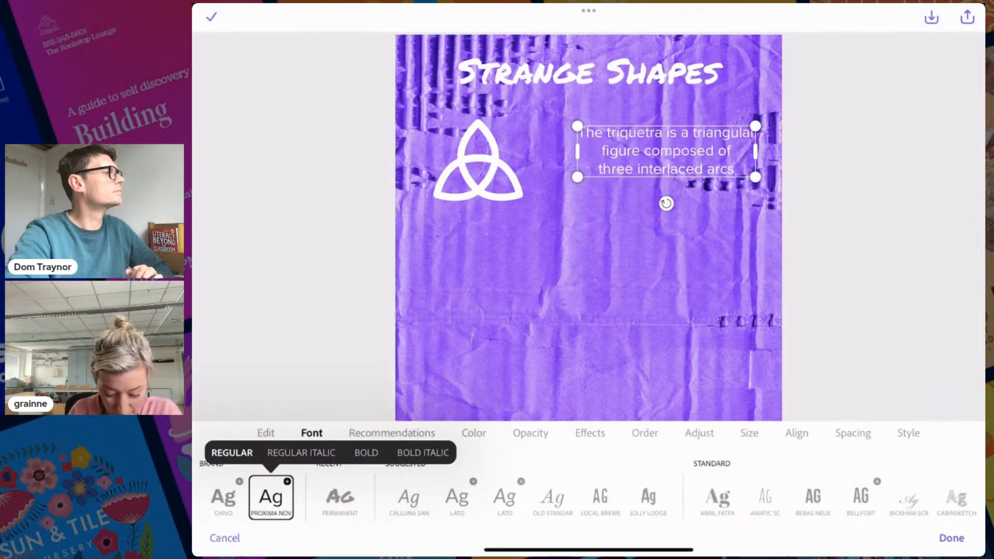
left_click(223, 497)
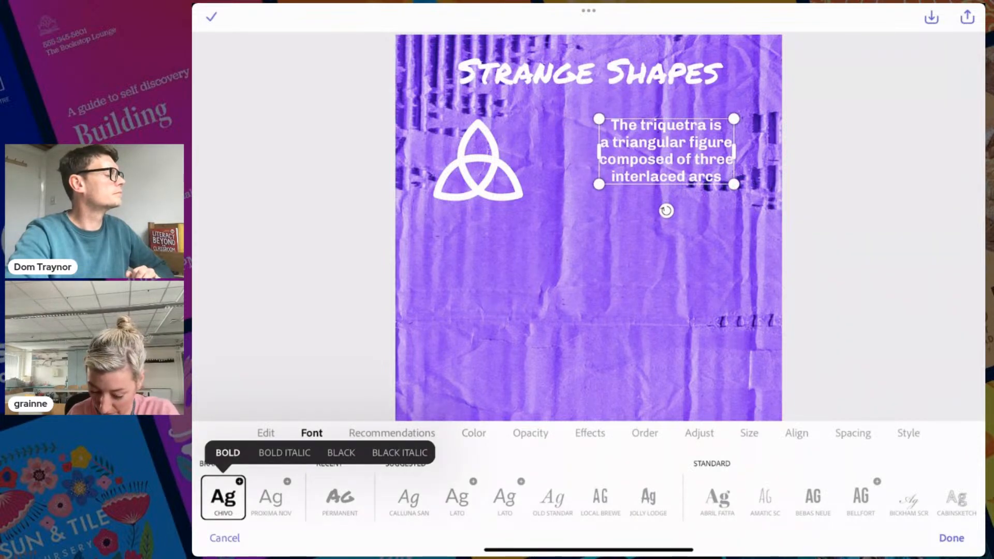
left_click(813, 497)
left_click(223, 496)
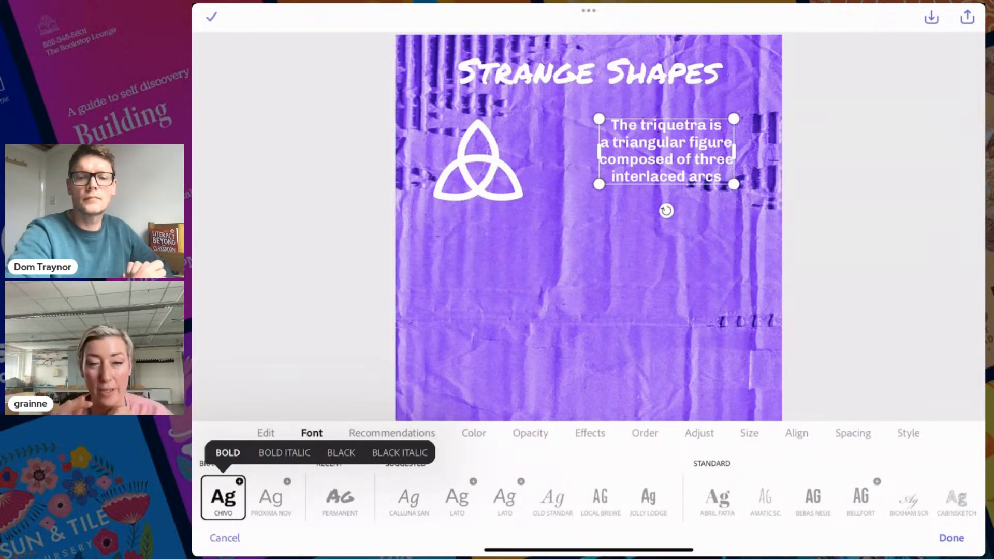
Widen the caption box toward the triquetra and left-align its text
left_click_drag(599, 119, 538, 131)
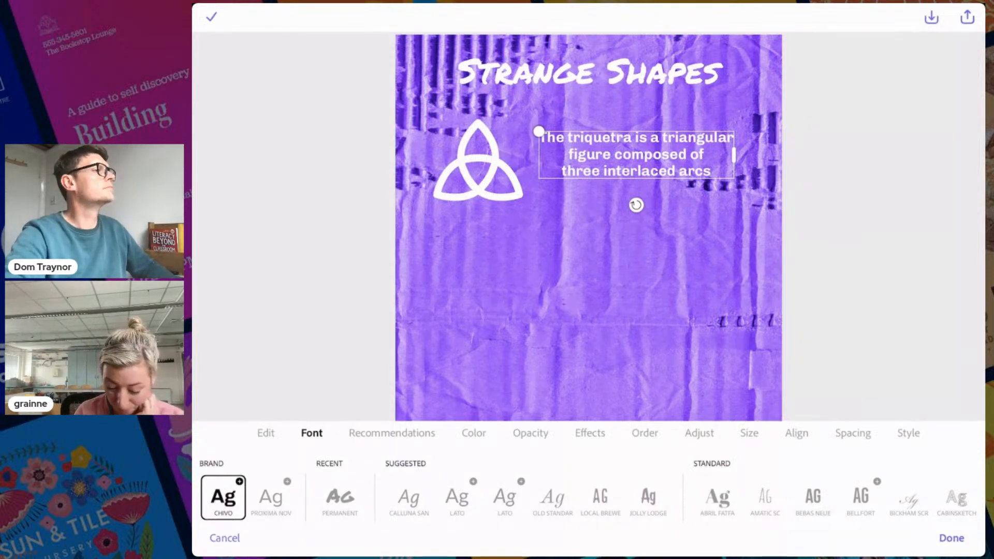
left_click(796, 433)
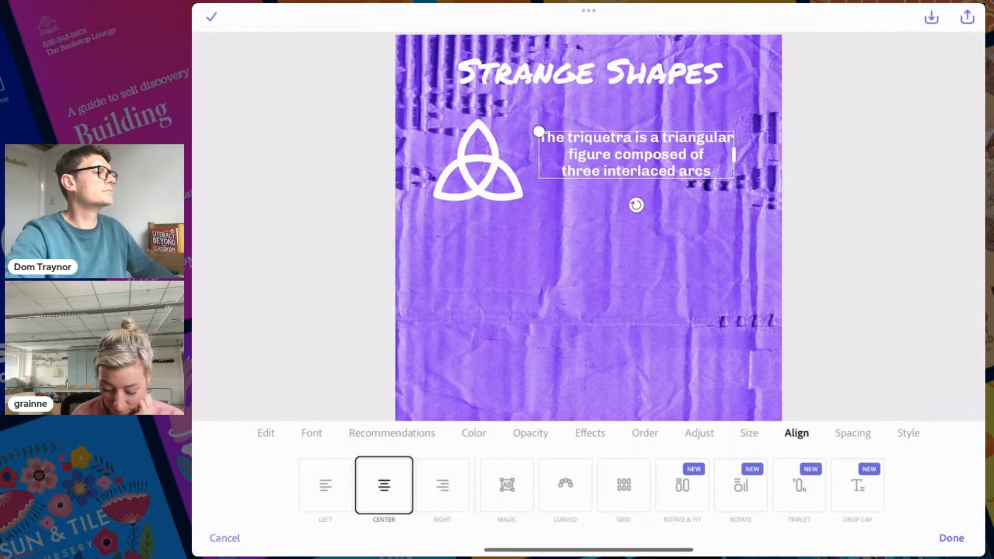
left_click(325, 485)
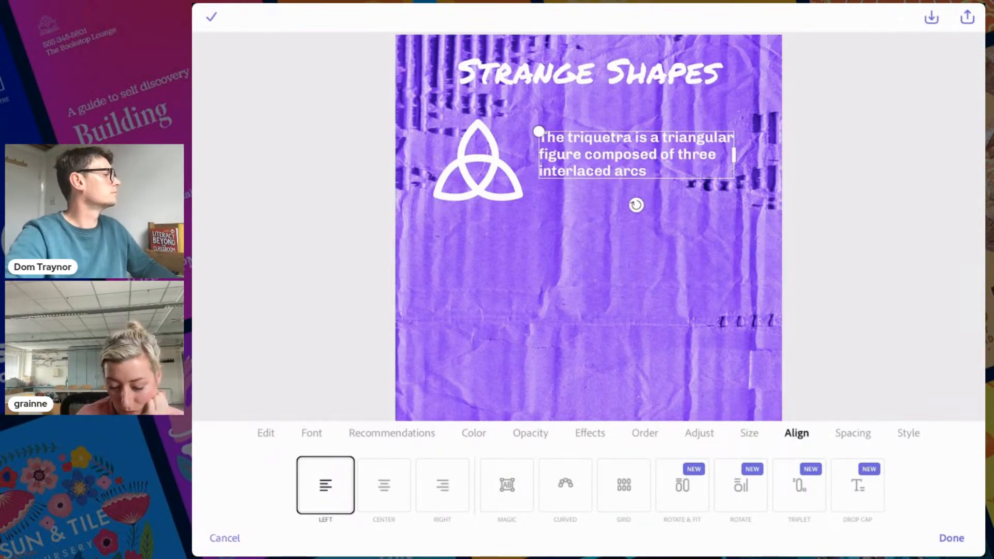
left_click_drag(636, 154, 640, 154)
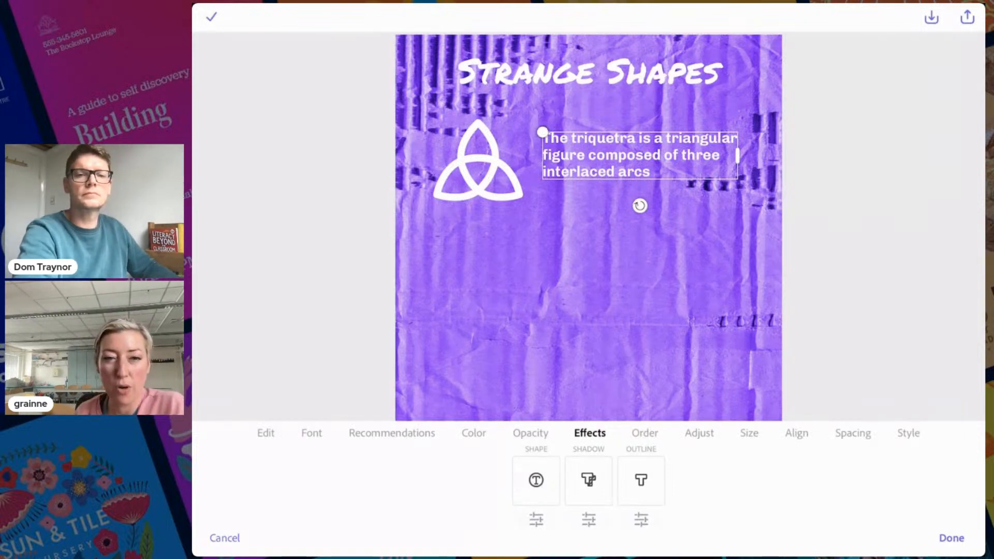
Add a hexagon banner shape behind the triquetra caption
left_click(536, 480)
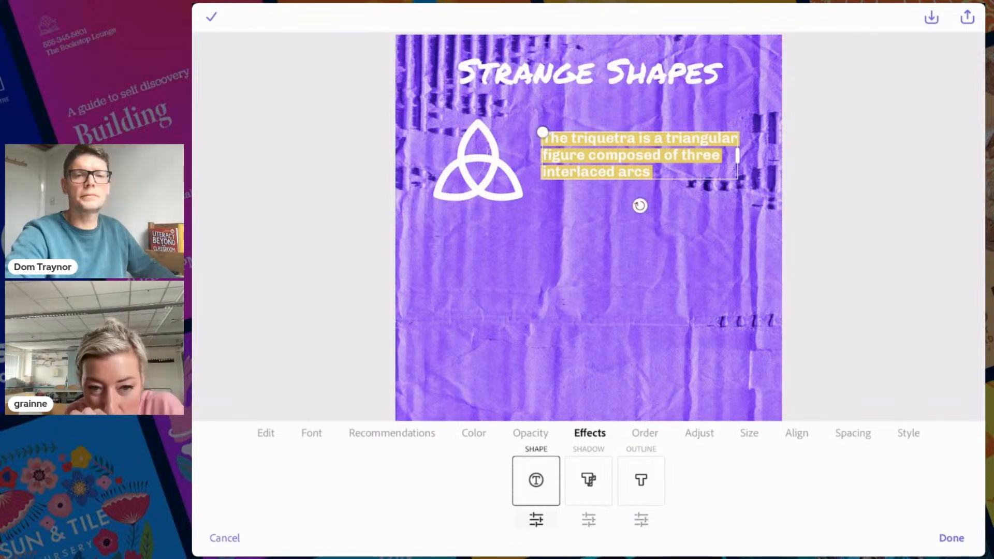
left_click(536, 519)
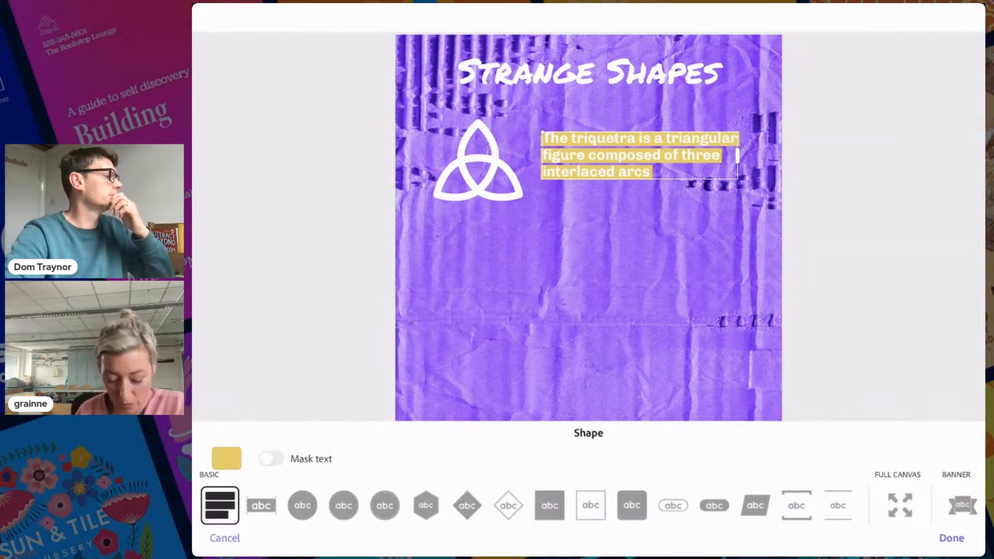
scroll(589, 505, "right", 3)
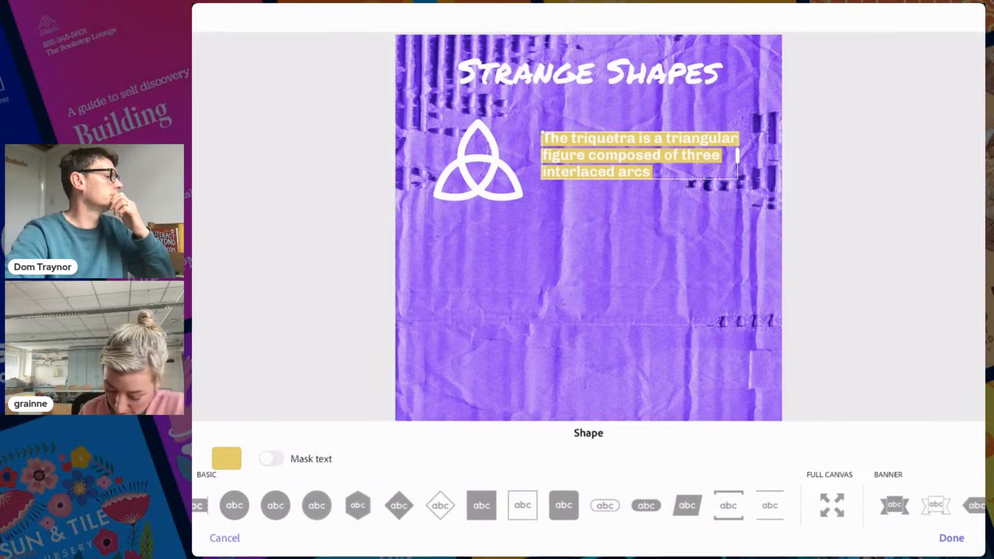
left_click(588, 505)
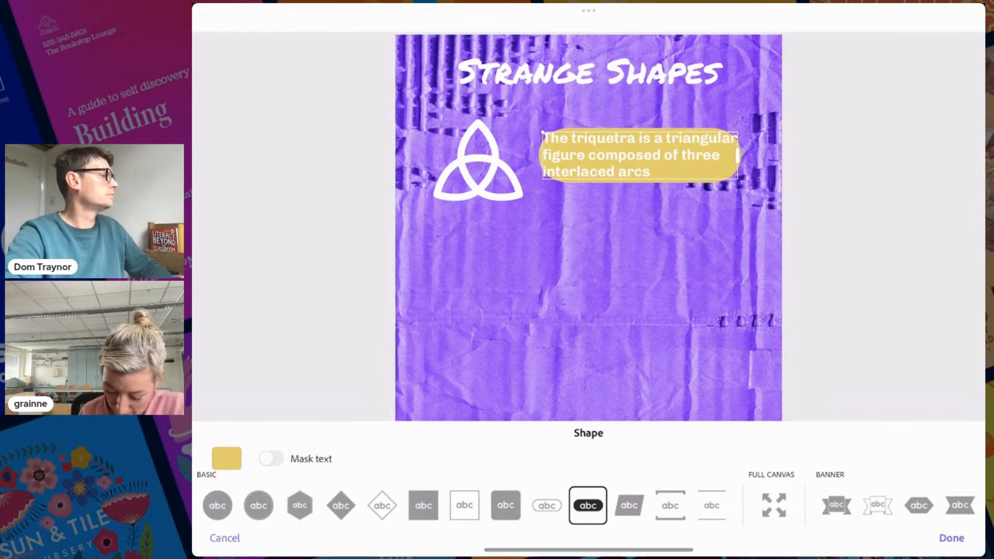
left_click(919, 505)
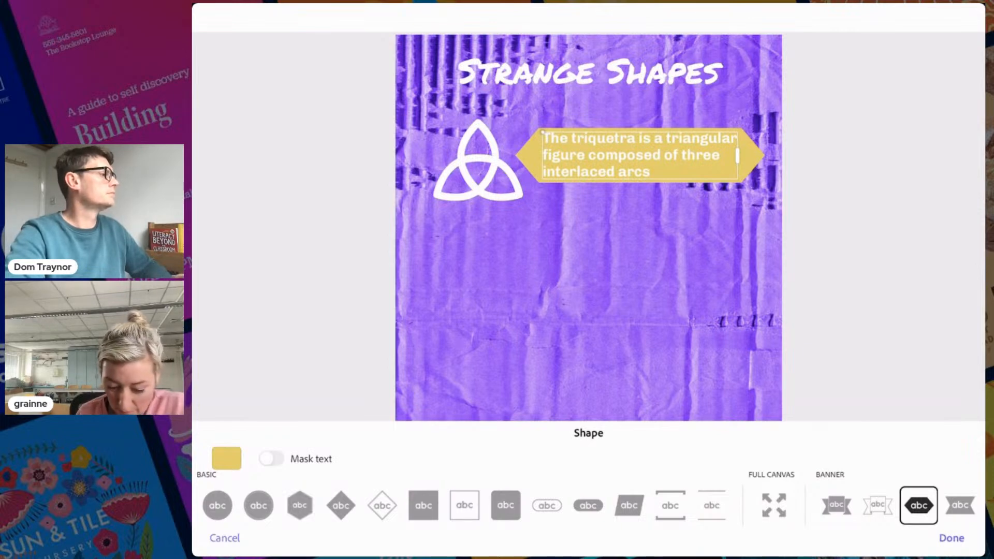
Make the banner orange, widen the caption slightly to the right, and deselect it
left_click(226, 458)
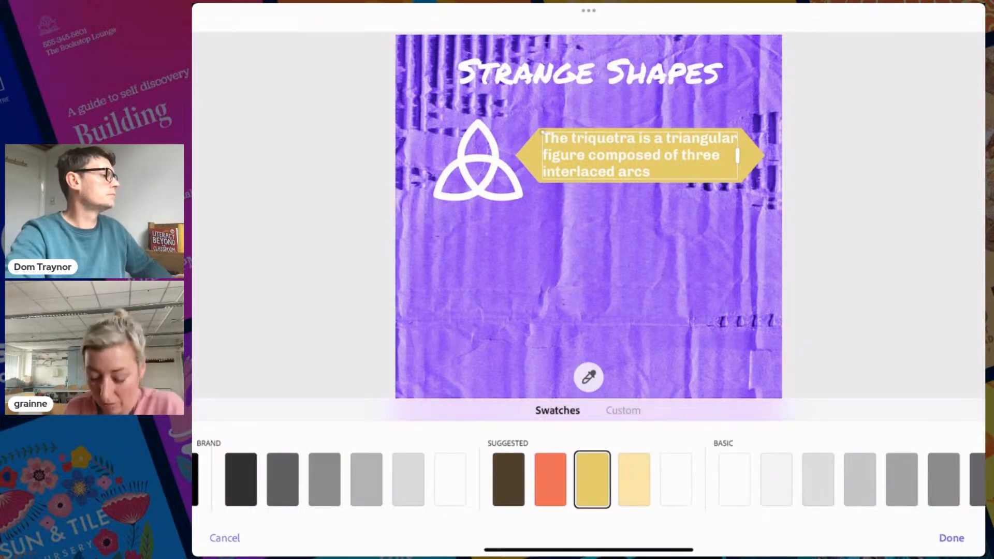
left_click(633, 478)
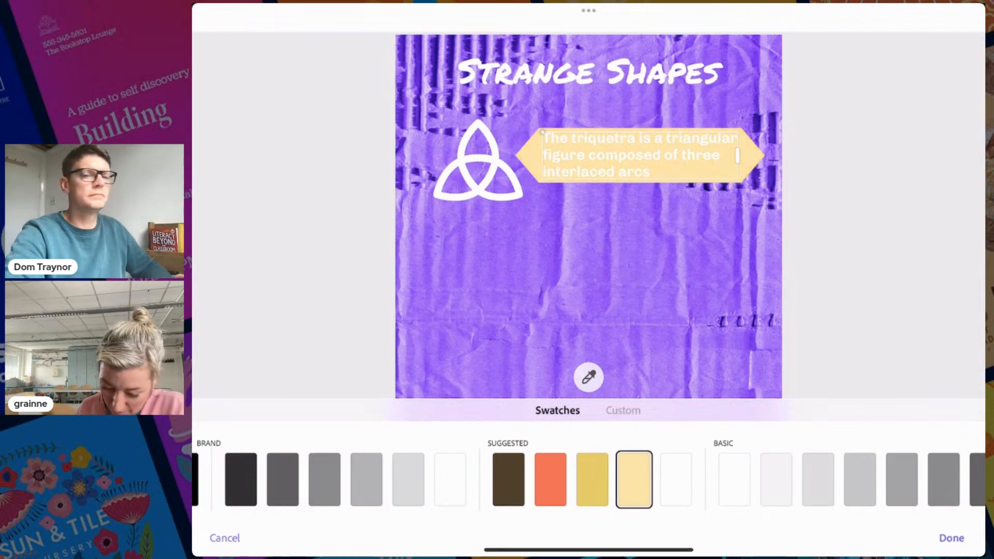
scroll(589, 479, "right", 3)
left_click(383, 478)
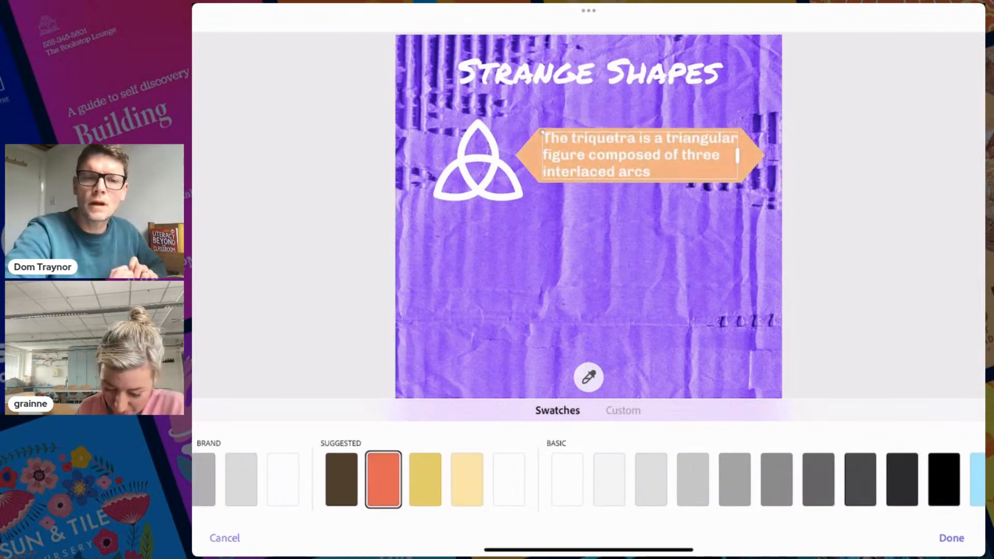
scroll(589, 479, "right", 5)
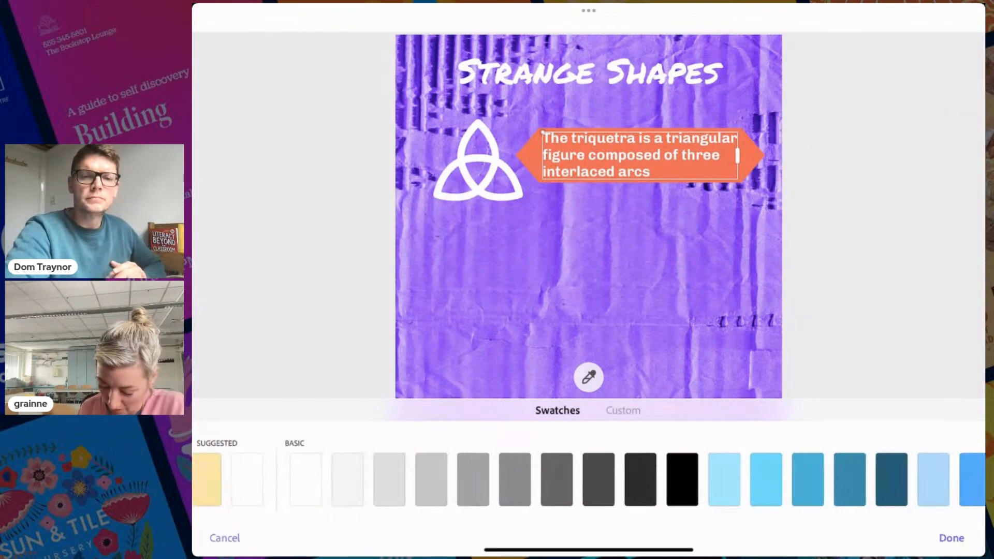
scroll(589, 479, "right", 4)
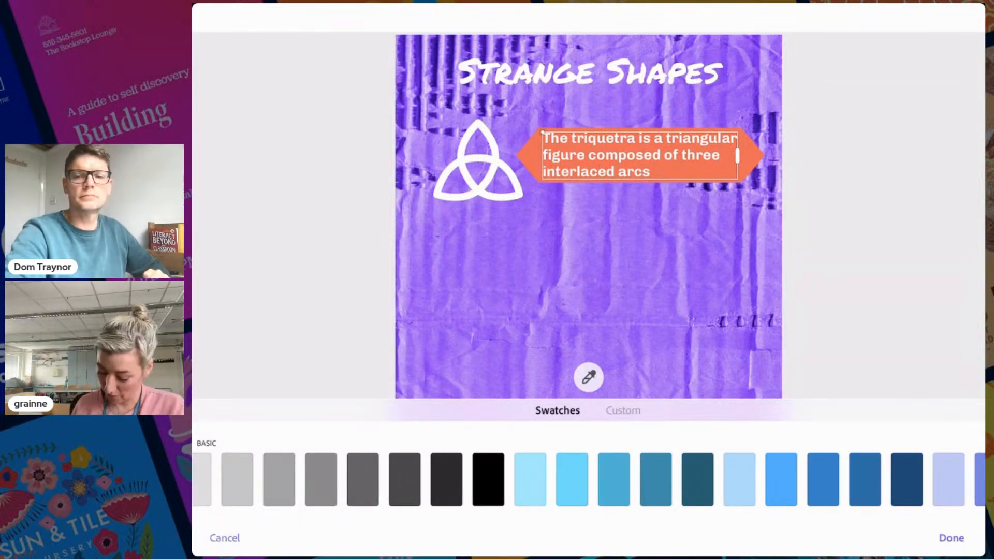
left_click(951, 538)
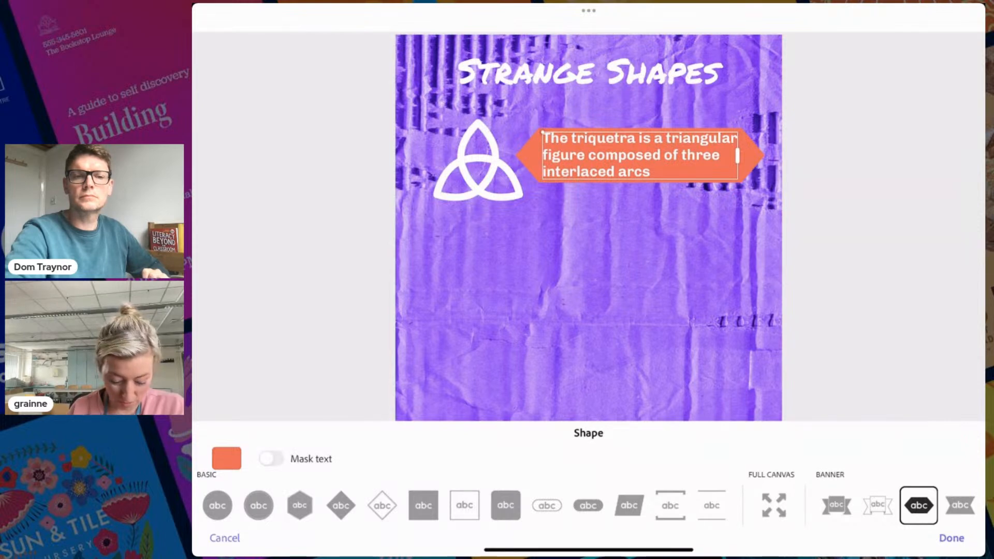
left_click(951, 538)
left_click_drag(737, 155, 747, 156)
left_click(640, 205)
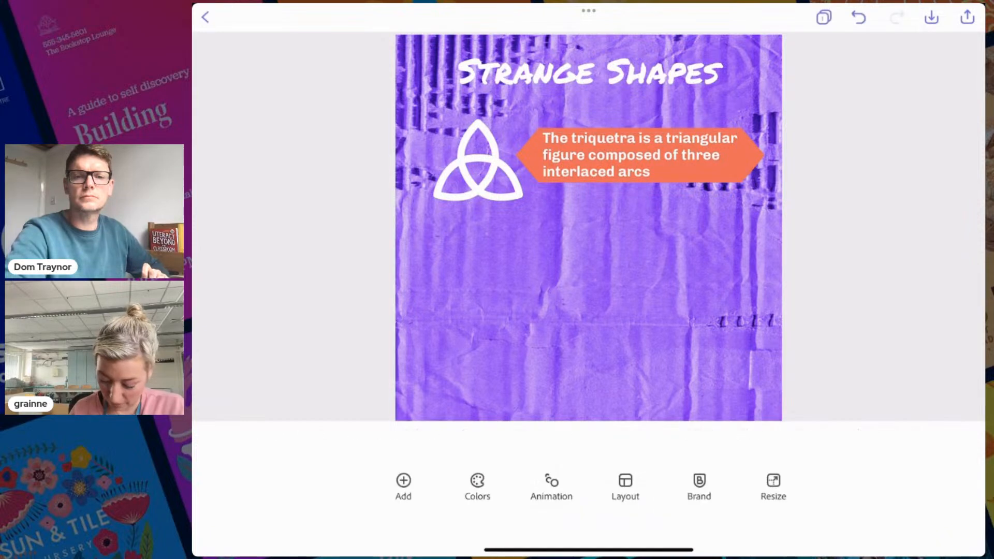
Nudge the orange banner caption right and down, then switch to the Numeracy Day Digital Leaders page
left_click_drag(640, 155, 647, 160)
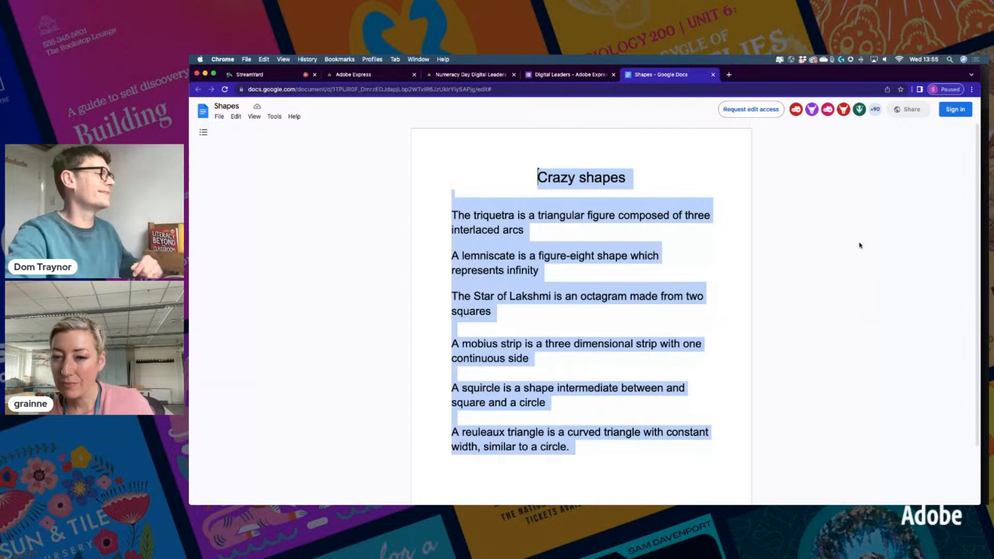
left_click(464, 76)
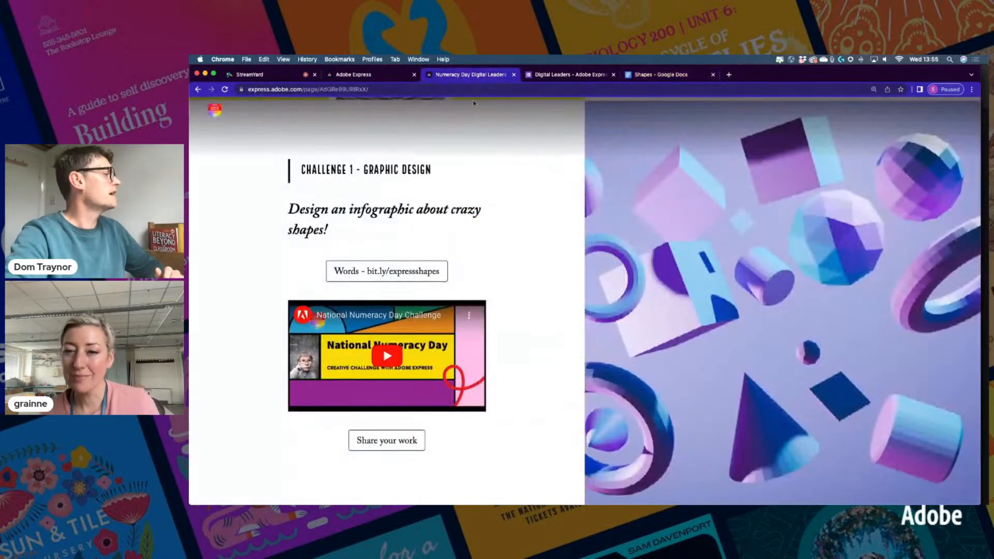
Reload the Numeracy Day challenge page and scroll down to its shape list
scroll(497, 165, "up", 10)
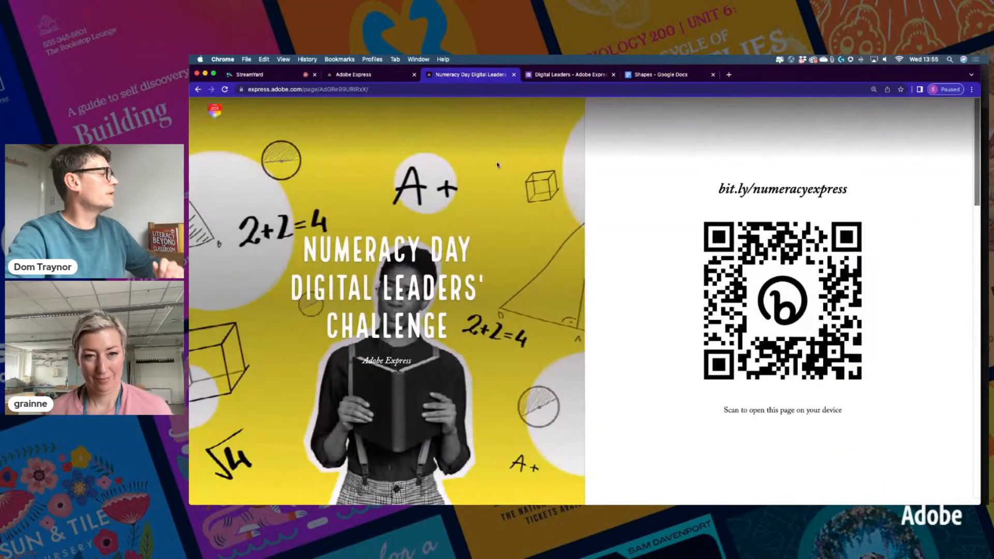
left_click(474, 90)
key("Return")
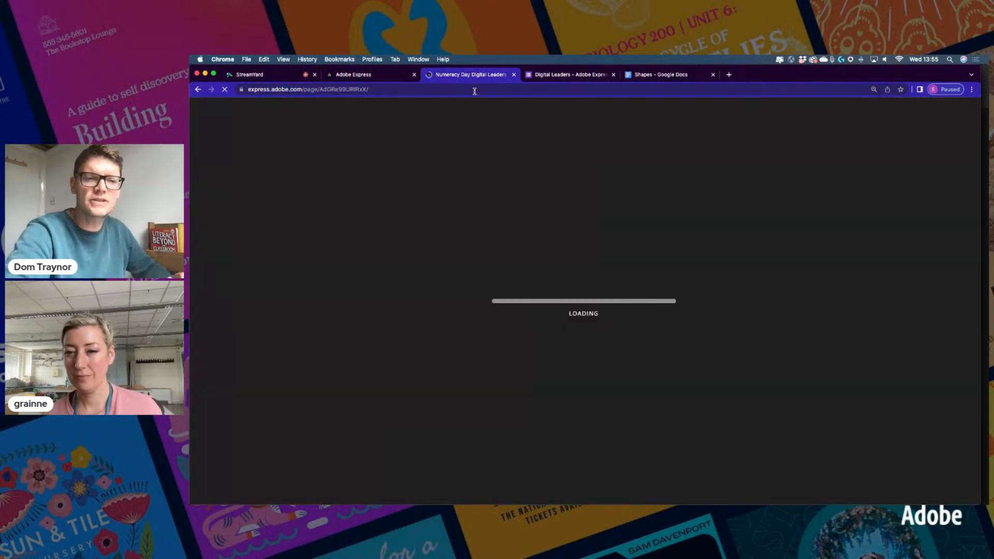
scroll(539, 339, "down", 8)
scroll(539, 339, "down", 10)
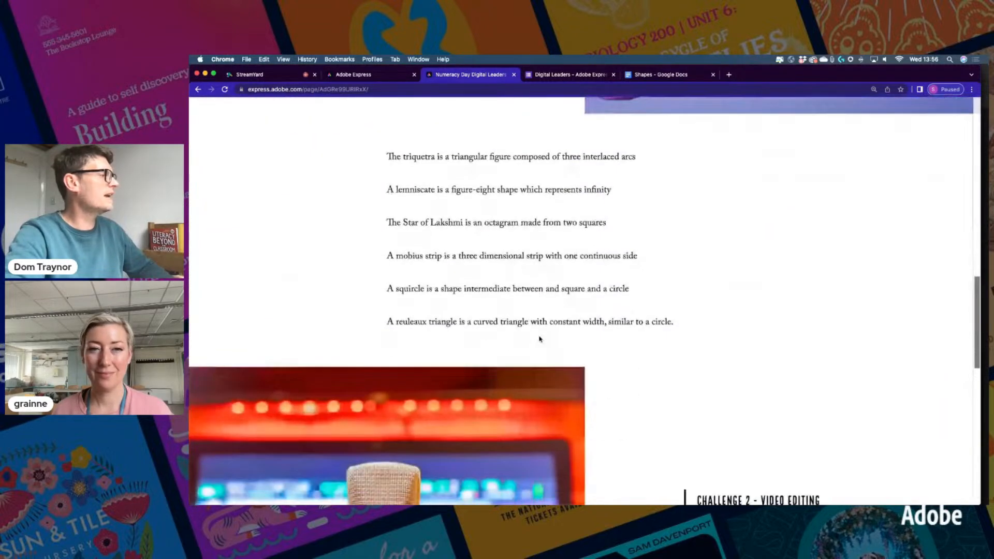
Highlight the six shape definitions, clear the selection, then return to the Crazy Shapes design
left_click_drag(386, 156, 692, 324)
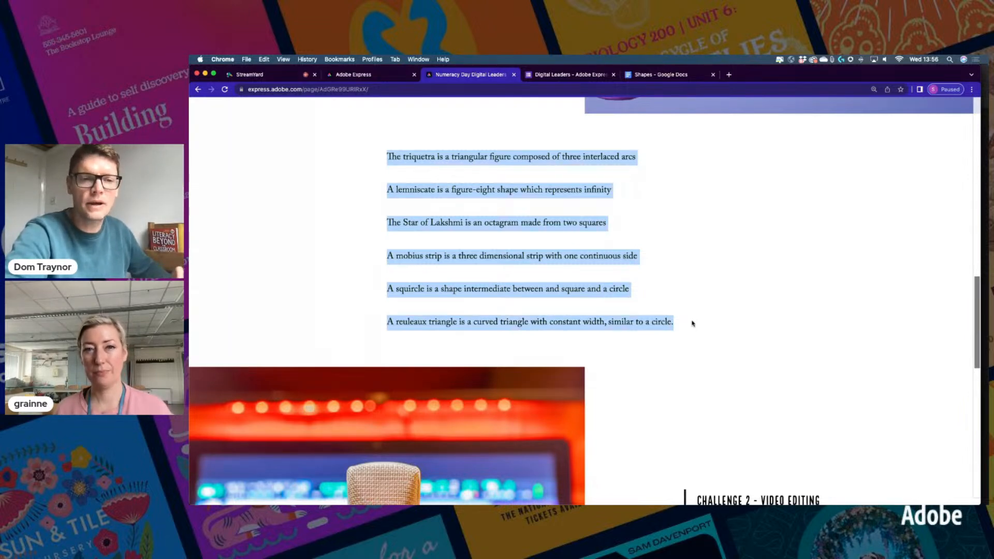
scroll(532, 217, "up", 15)
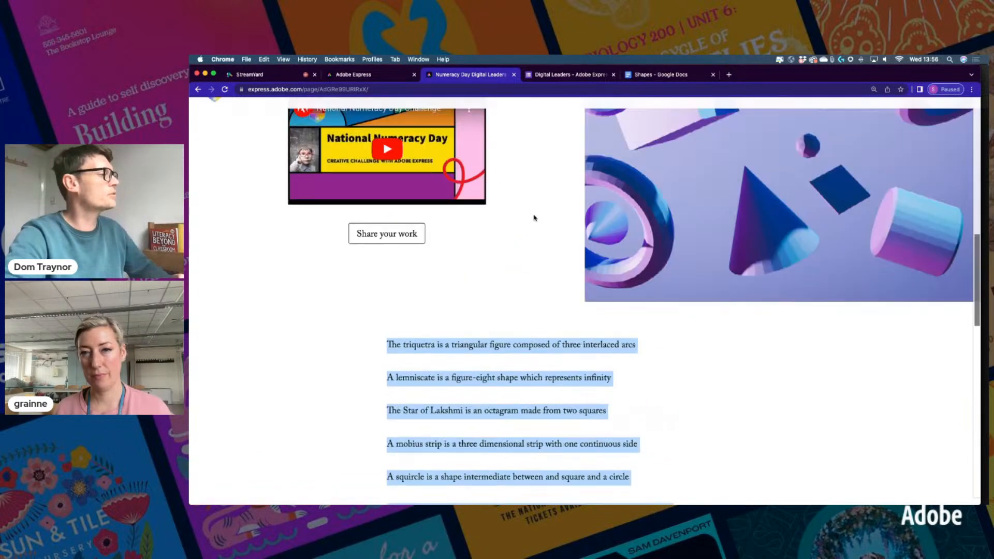
scroll(534, 217, "up", 4)
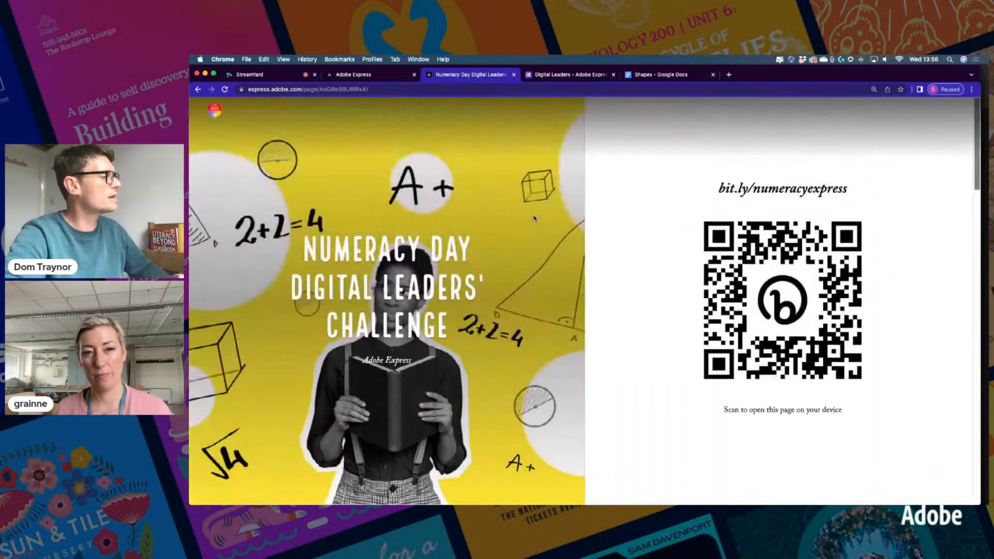
scroll(535, 217, "down", 15)
left_click(534, 269)
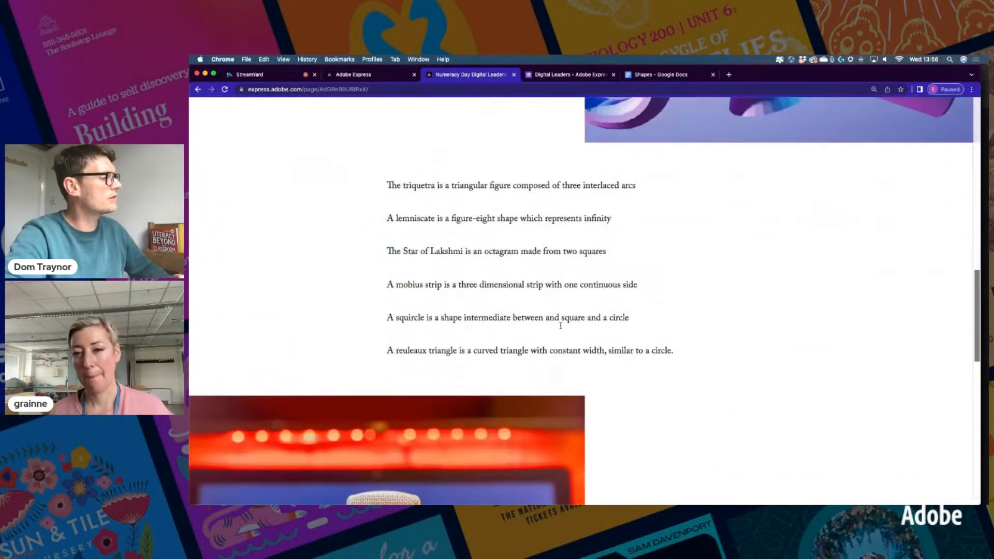
scroll(559, 328, "down", 5)
scroll(564, 325, "up", 7)
scroll(564, 326, "down", 3)
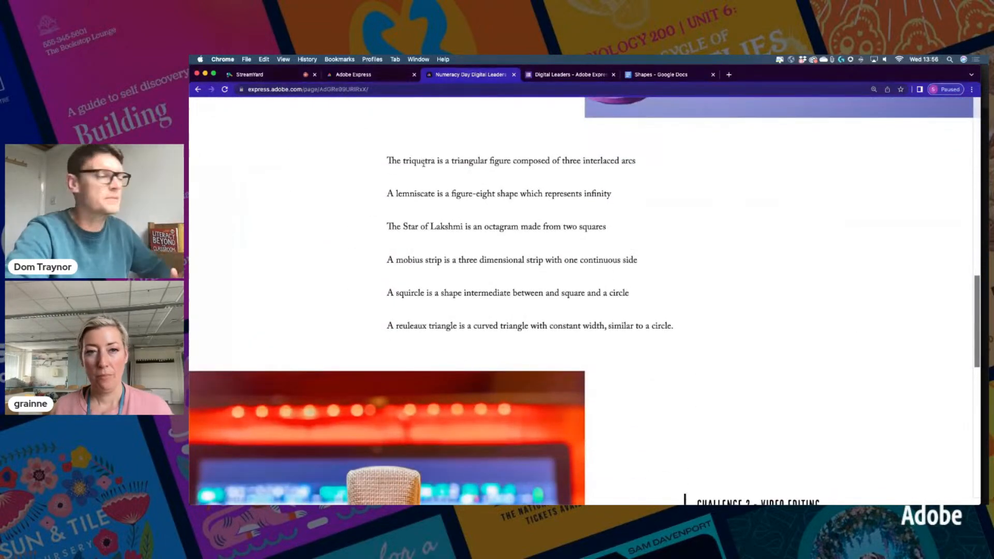
left_click(354, 76)
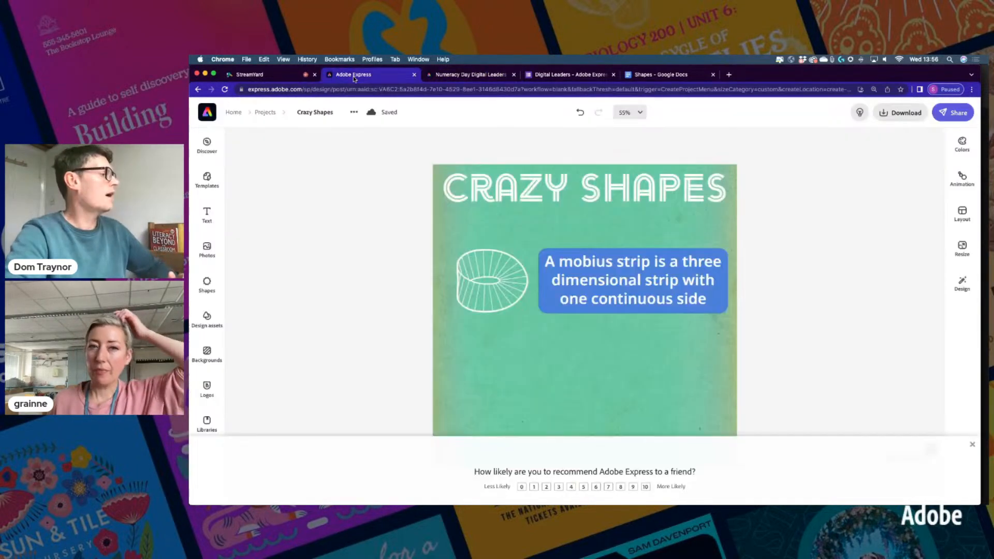
Dismiss the recommendation survey, inspect the mobius strip caption, then switch to the Shapes document
left_click(973, 446)
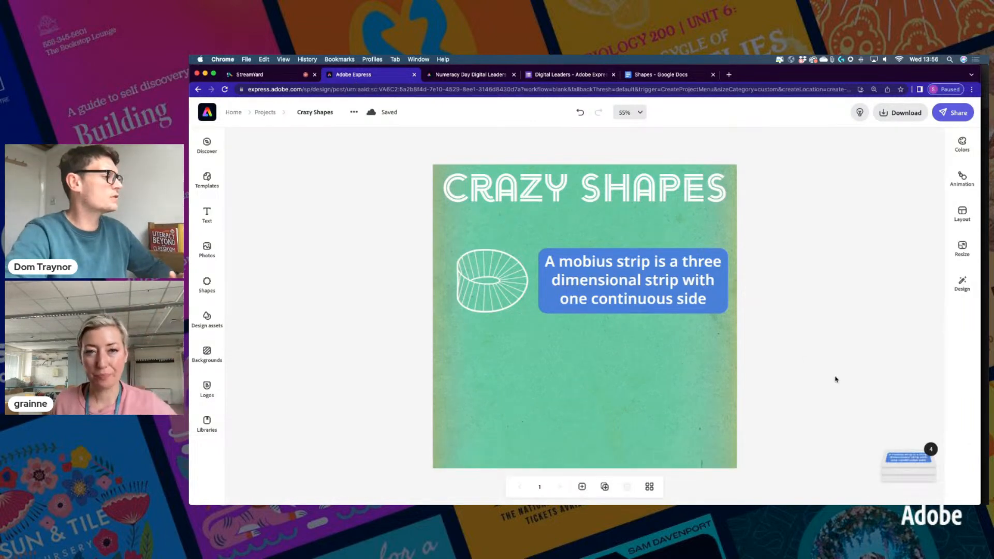
left_click(656, 292)
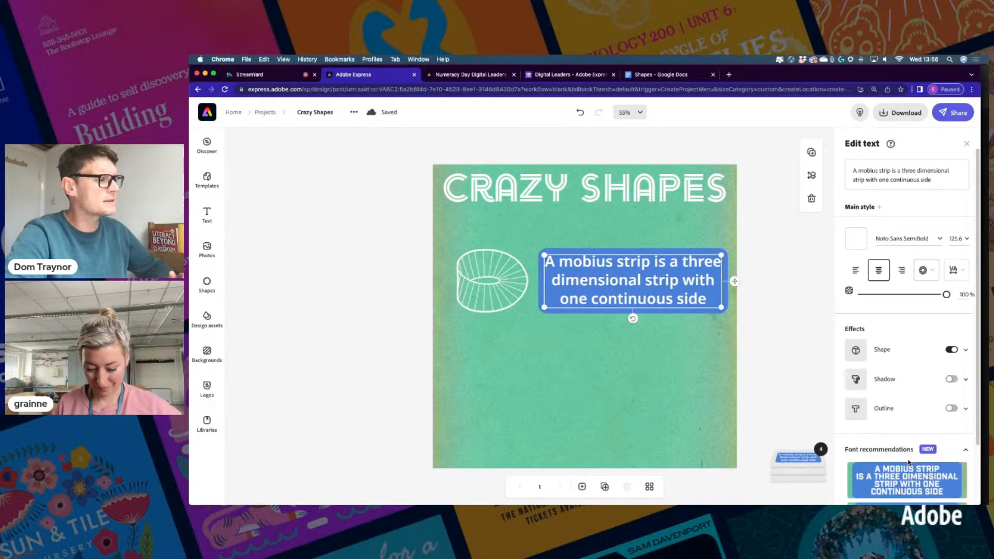
scroll(896, 430, "down", 3)
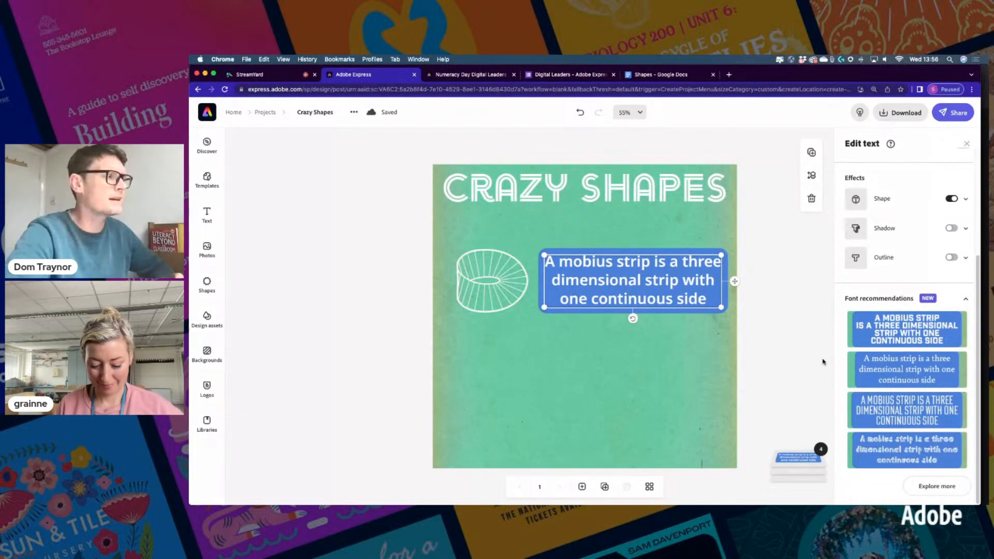
left_click(800, 285)
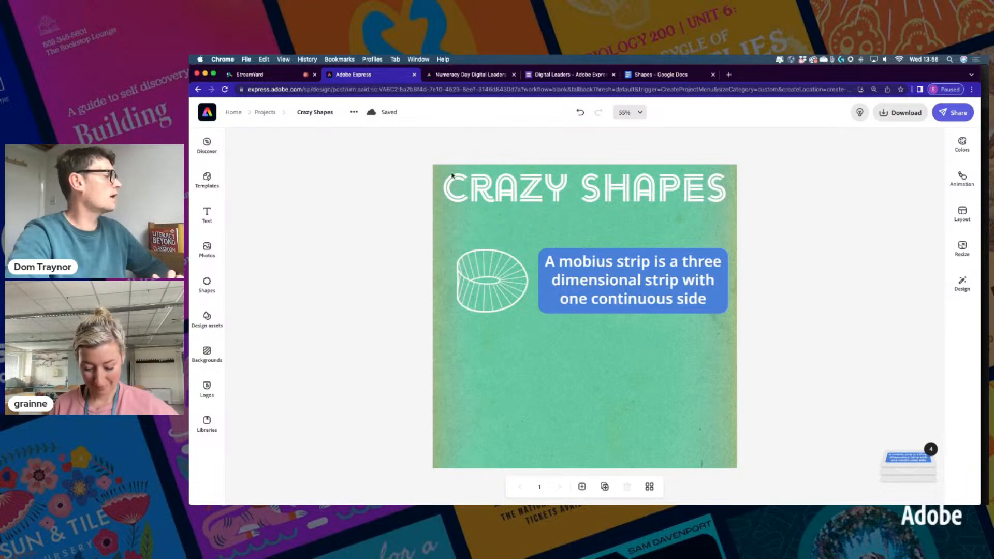
left_click(635, 75)
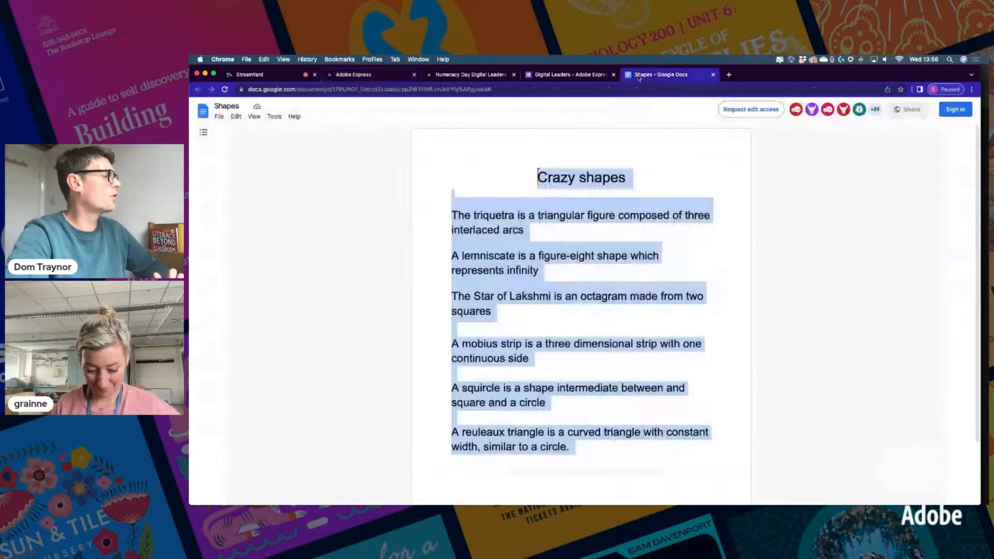
Highlight the squircle paragraph in the Shapes doc, then switch back to the Adobe Express tab
left_click_drag(452, 388, 554, 400)
key("super+c")
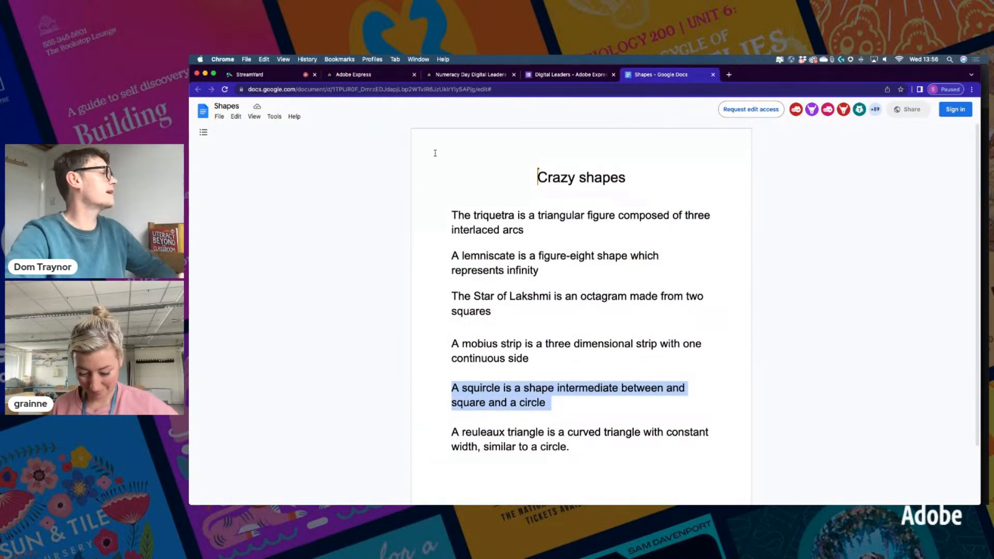
left_click(377, 75)
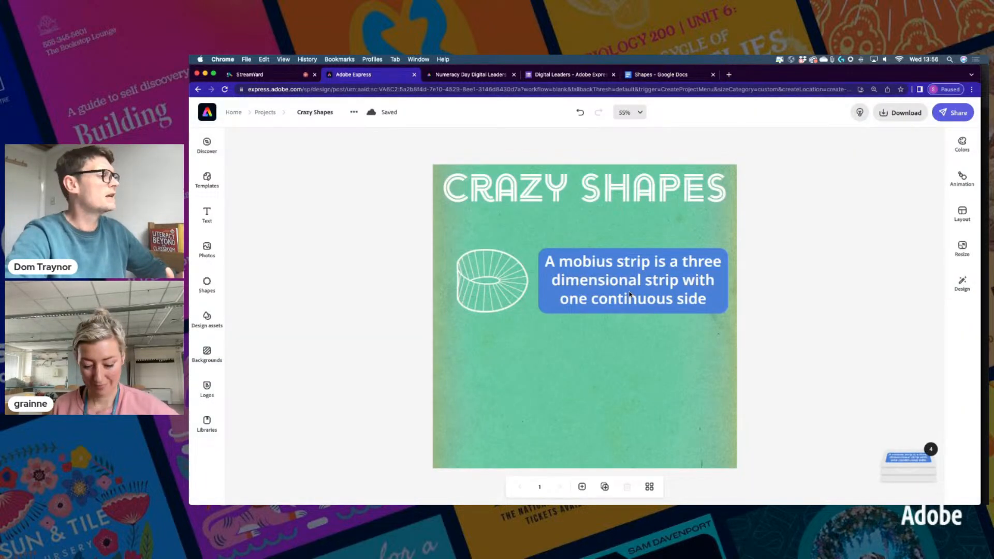
Duplicate the mobius strip caption and move the copy to the lower left
left_click(630, 294)
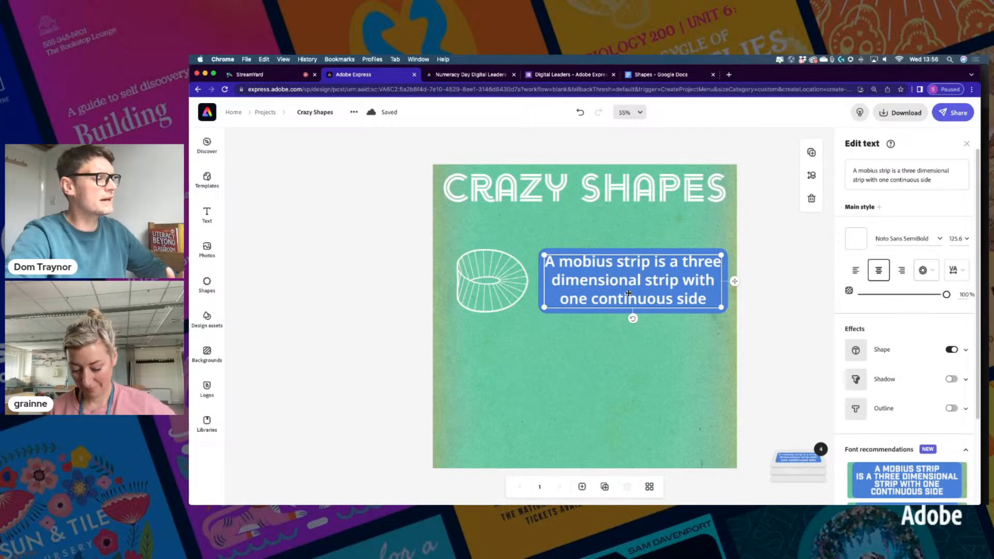
left_click(811, 153)
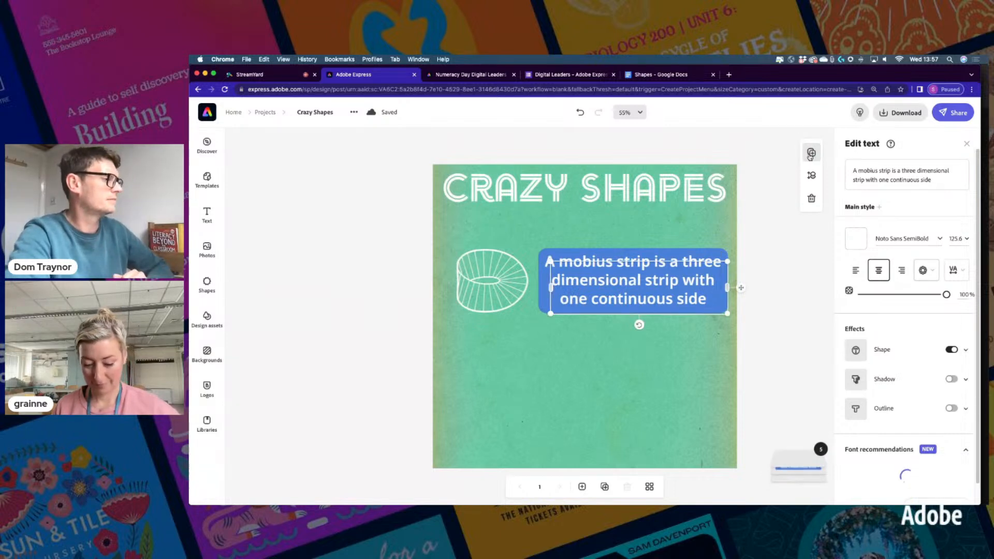
left_click_drag(742, 287, 642, 356)
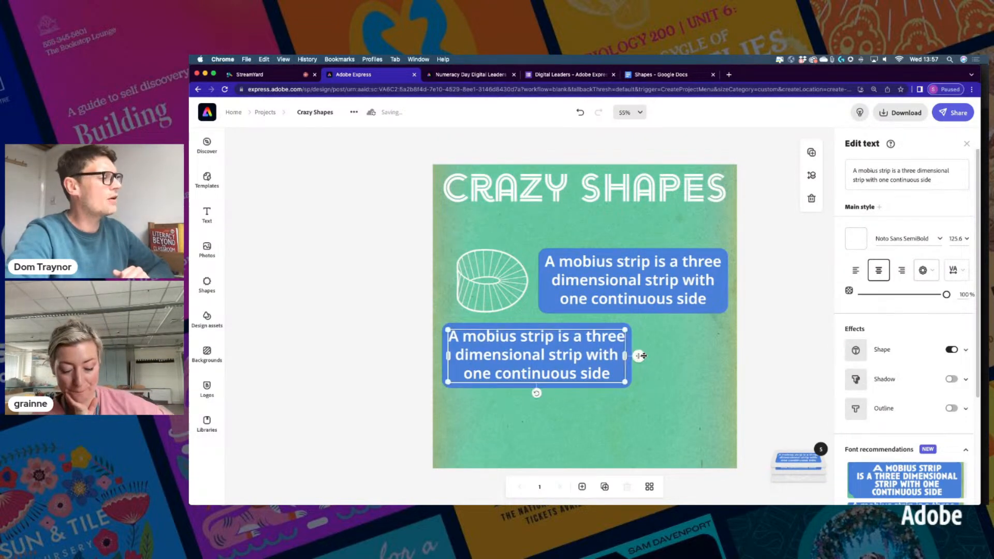
Replace the copied caption's text with the pasted squircle sentence
left_click(886, 170)
triple_click(886, 170)
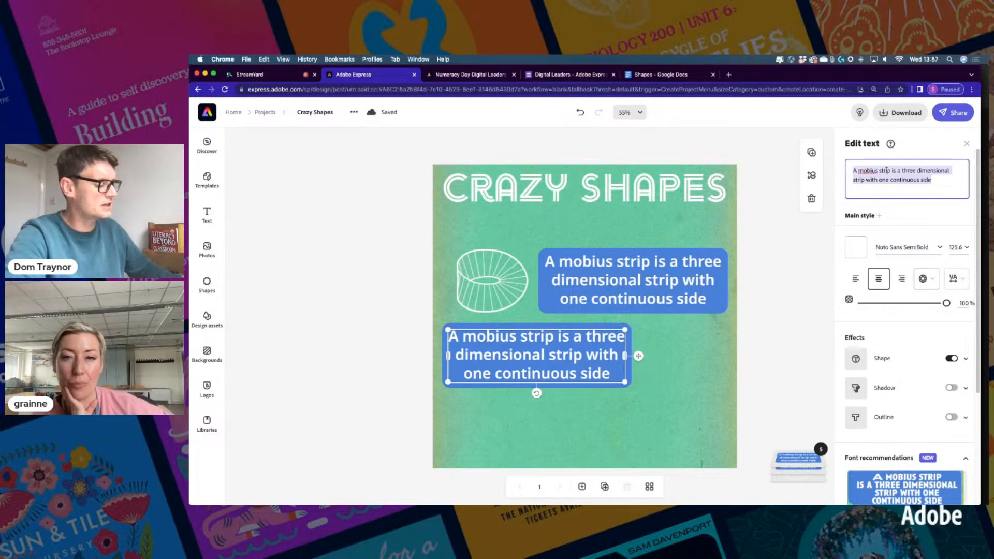
key("super+v")
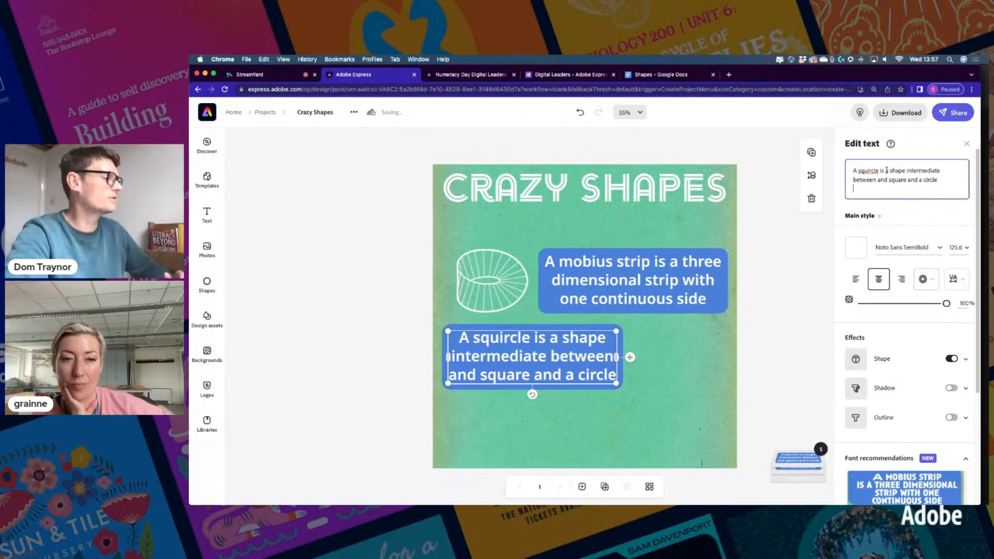
double_click(865, 171)
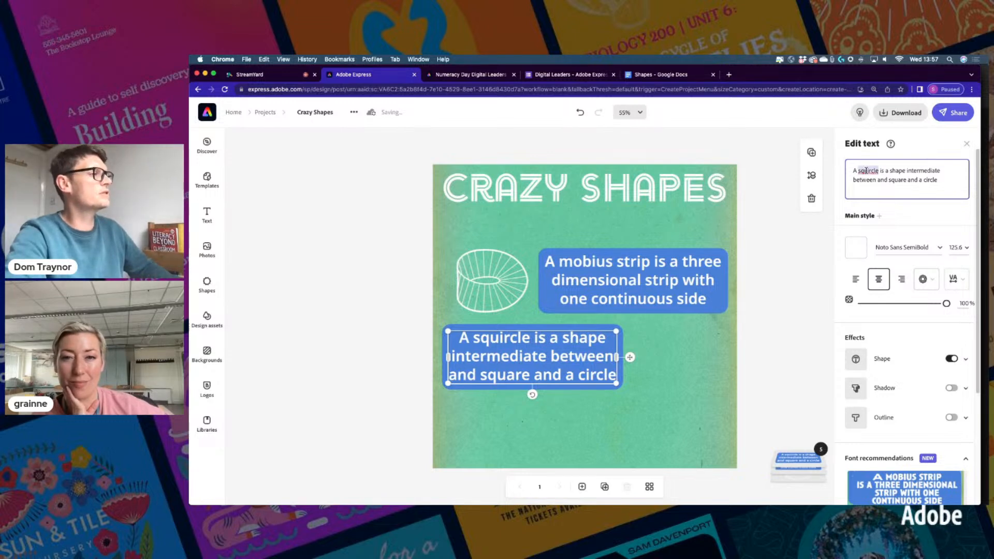
left_click(495, 280)
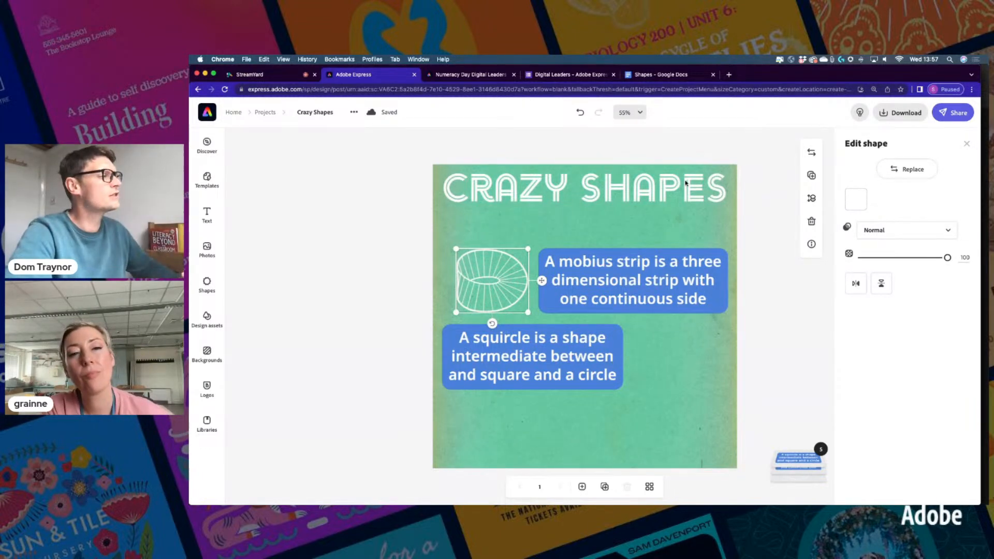
Duplicate the mobius strip icon and position the copy just right of the squircle caption
left_click(811, 175)
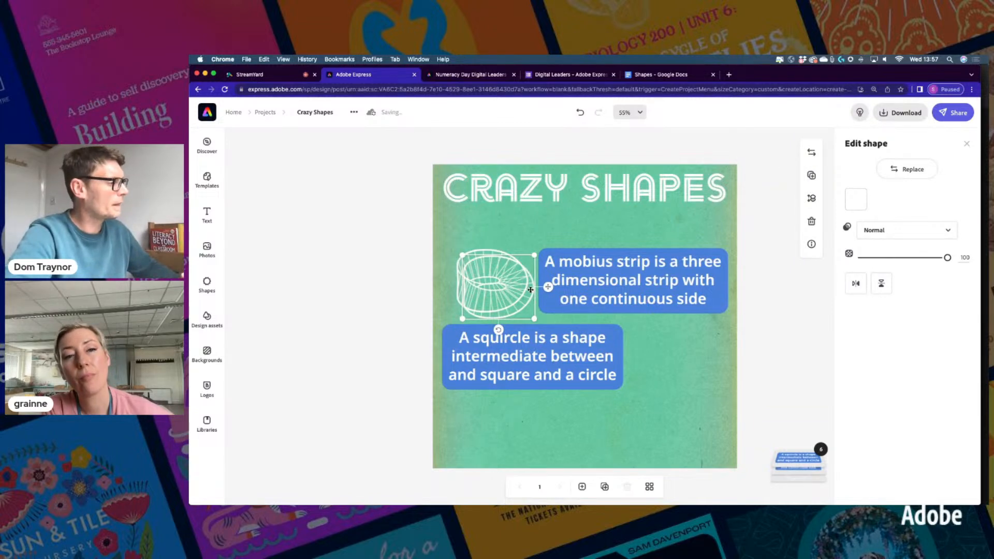
left_click_drag(546, 287, 730, 363)
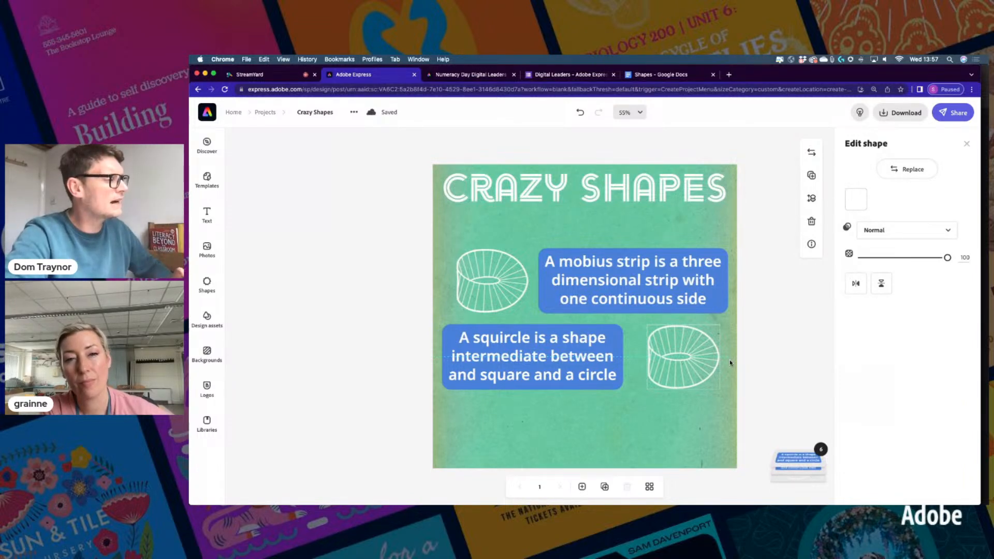
left_click_drag(729, 362, 725, 359)
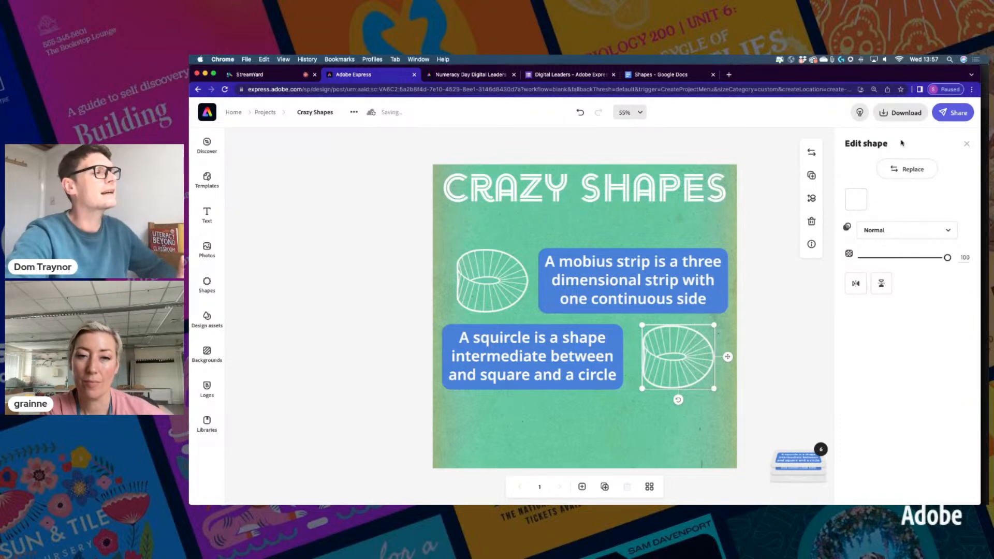
Replace the icon copy with the first 'squircle' result from a Shapes search
left_click(907, 171)
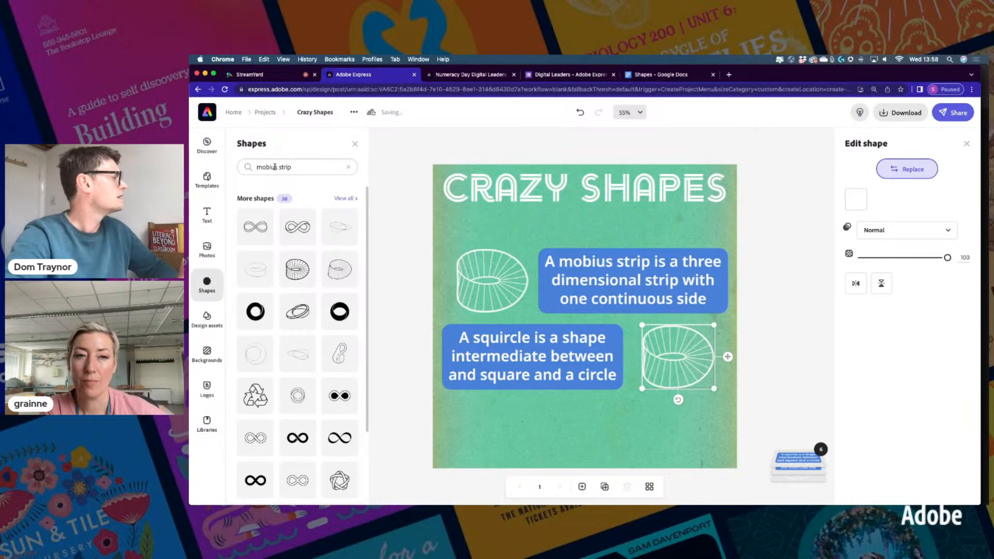
left_click(274, 167)
type("squircle")
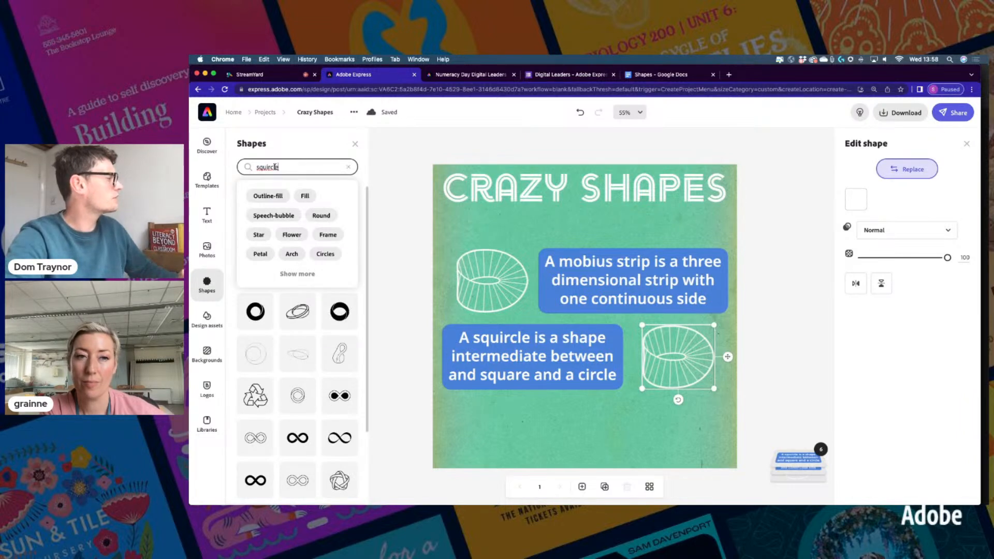
key("Return")
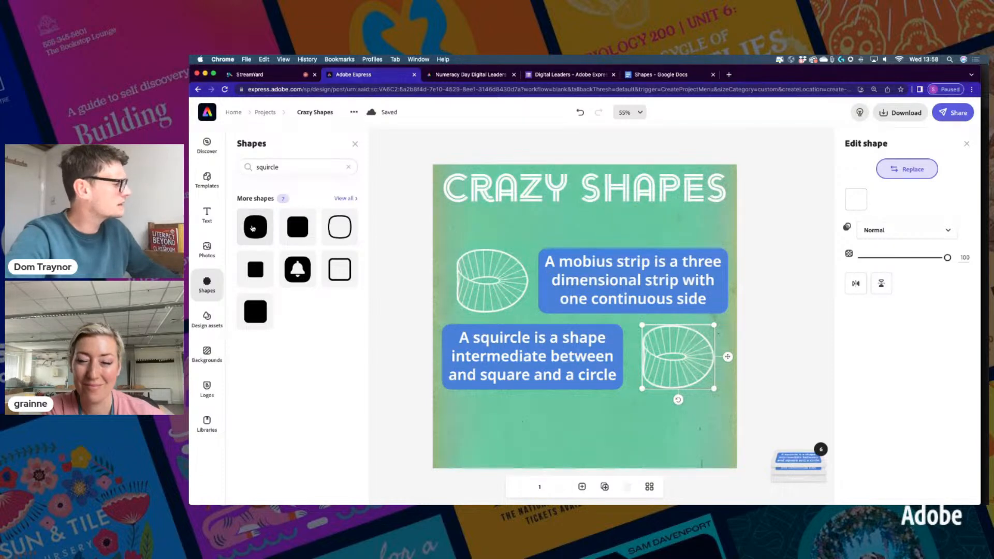
left_click(252, 228)
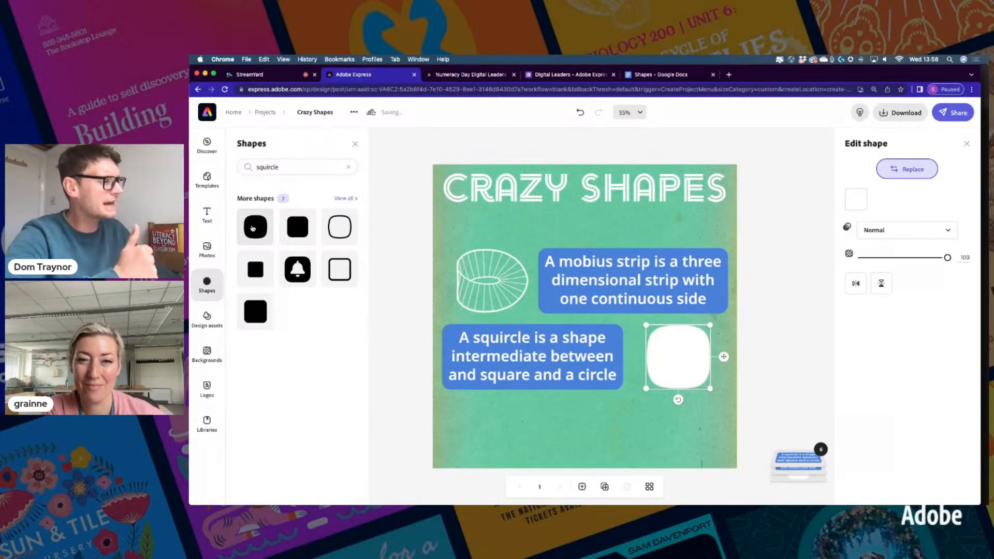
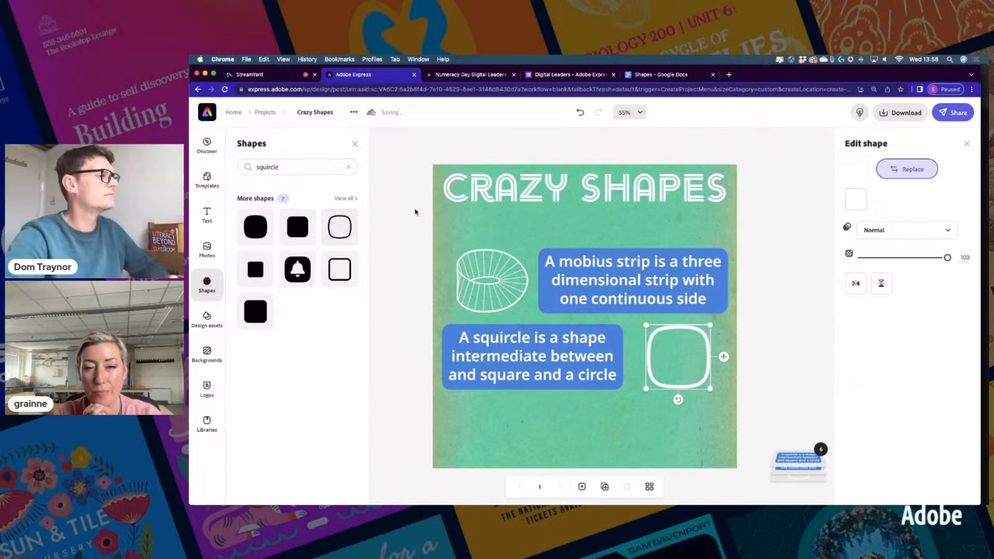
Deselect the squircle outline so the Shapes and Edit shape panels close
left_click(776, 281)
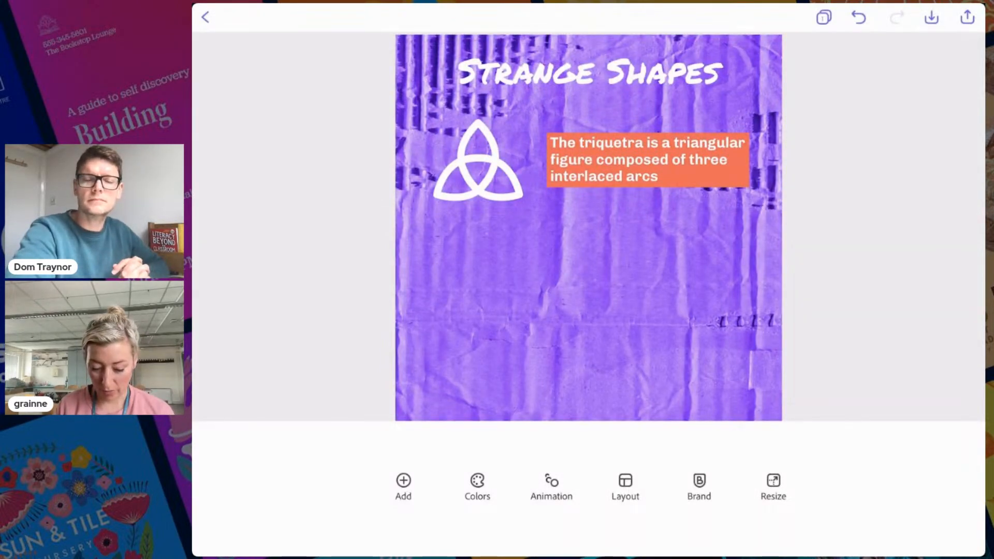
Duplicate the triquetra caption and move the copy below the triquetra
left_click(647, 159)
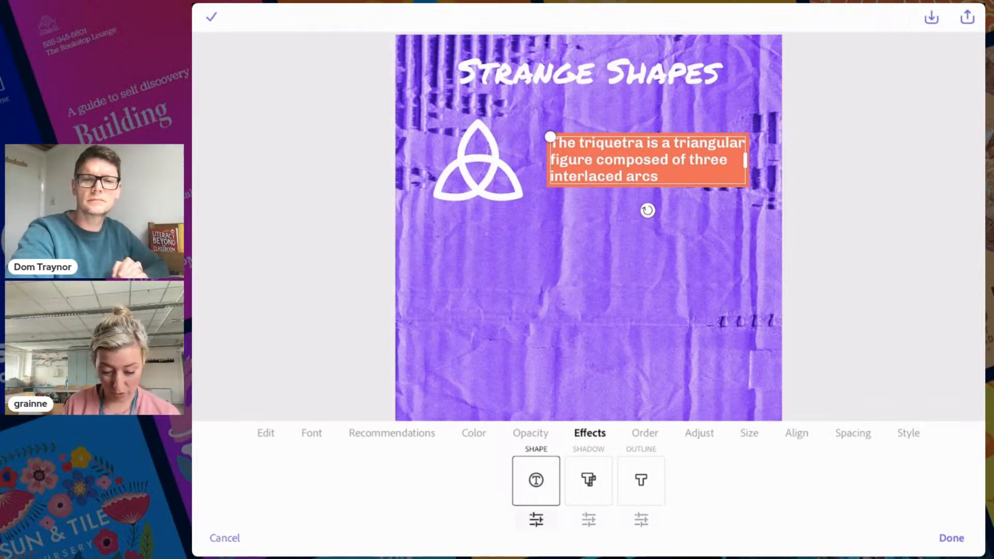
left_click(265, 433)
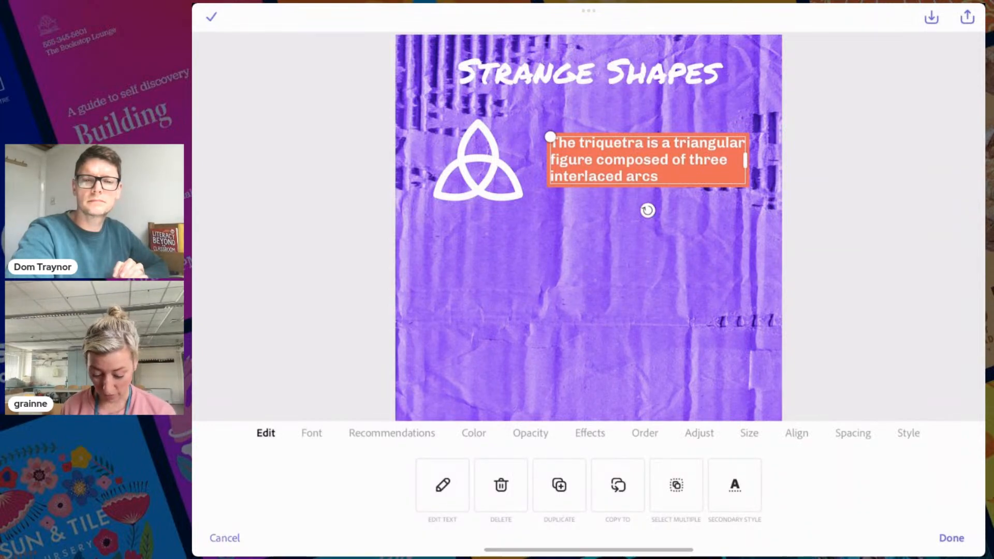
left_click(559, 486)
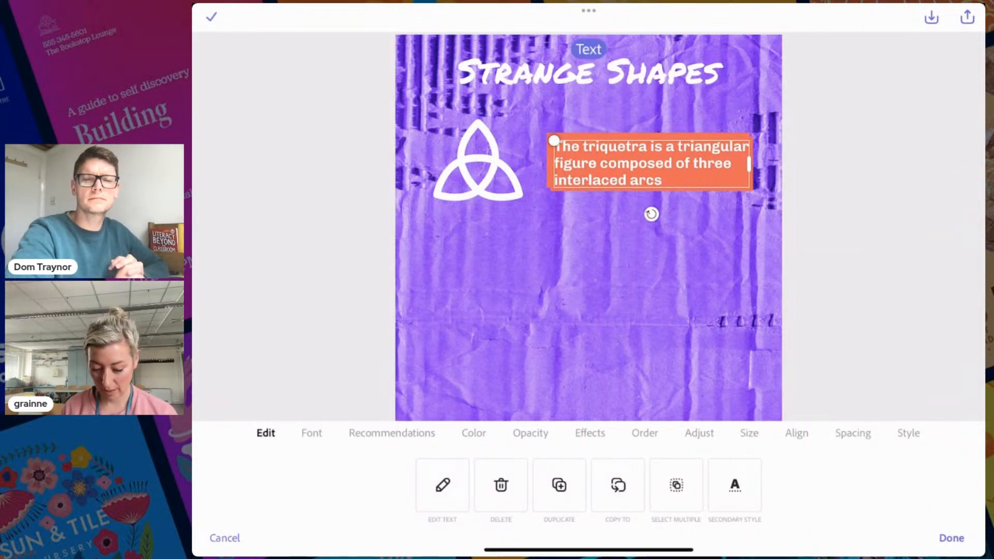
left_click_drag(649, 163, 513, 254)
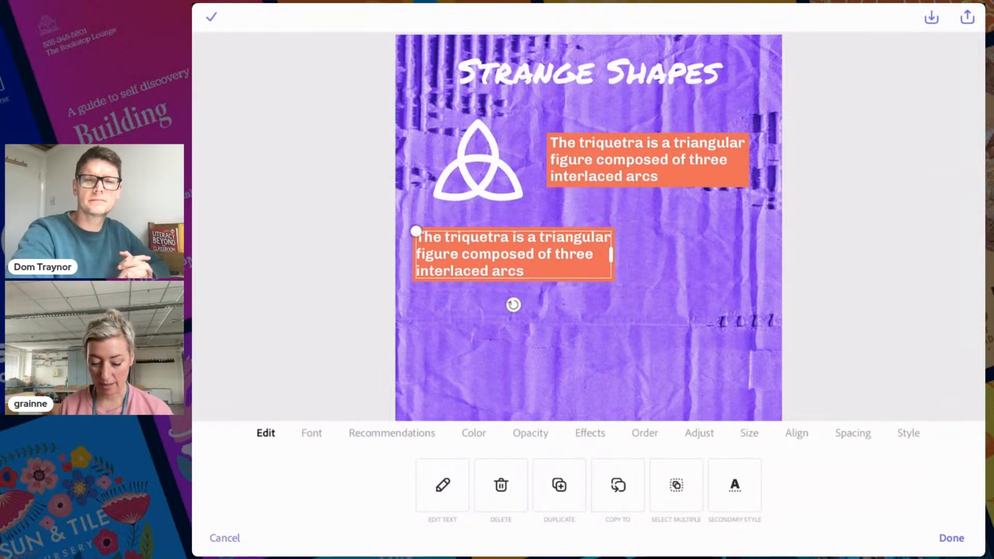
Replace the copy's text with 'A lemniscate is a figure-eight shape which represents infinity'
double_click(512, 254)
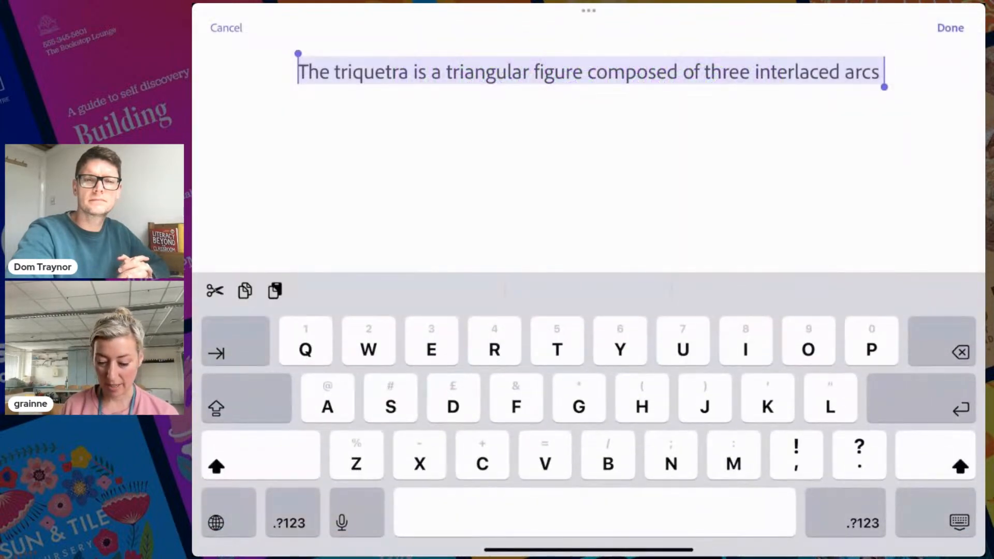
key("BackSpace")
left_click(588, 71)
left_click(588, 39)
left_click(588, 38)
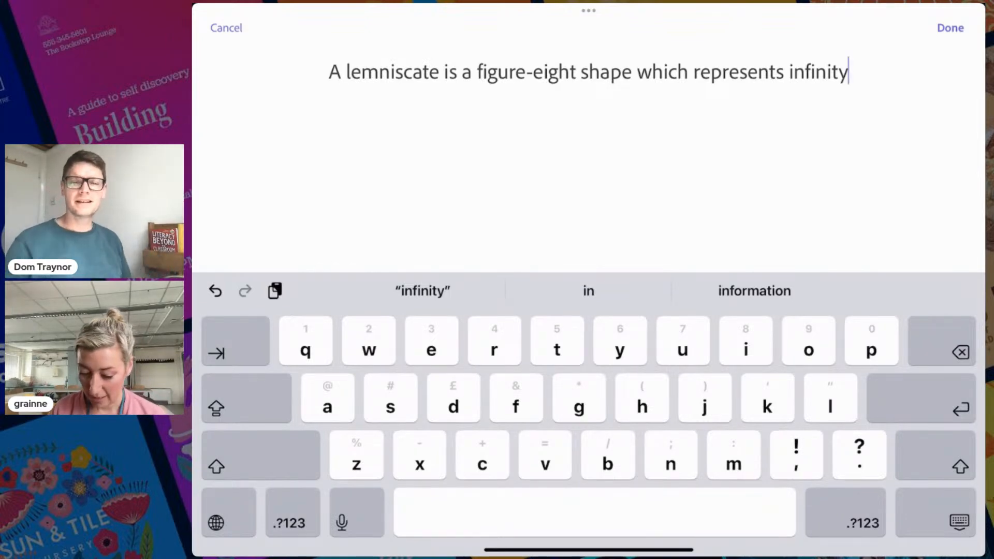
left_click(950, 28)
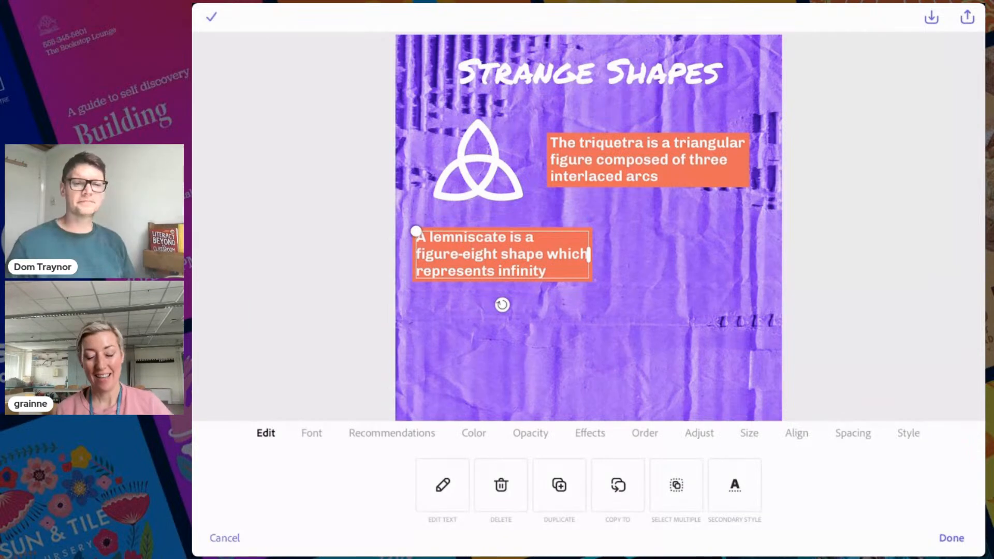
Right-align the lemniscate caption and nudge it left and down
left_click(796, 433)
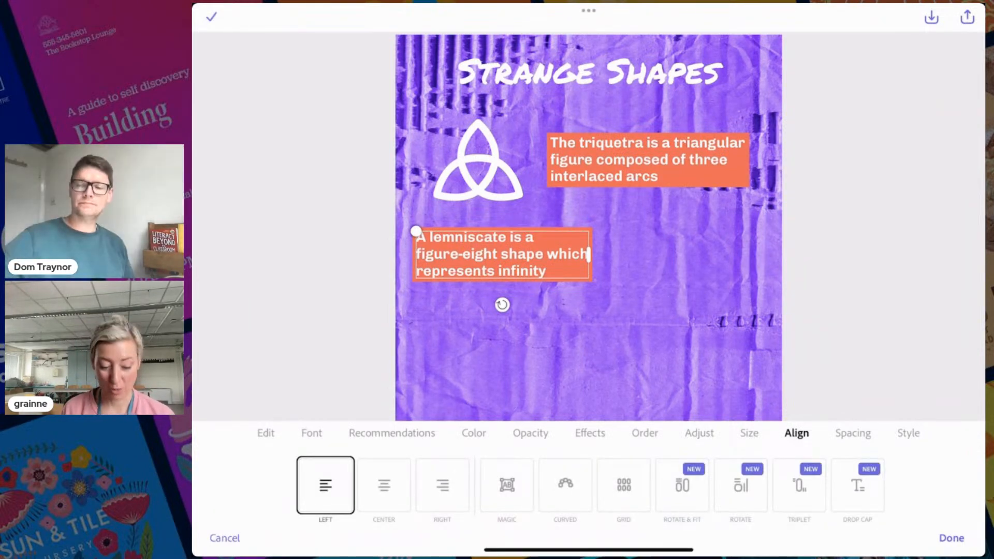
left_click(442, 485)
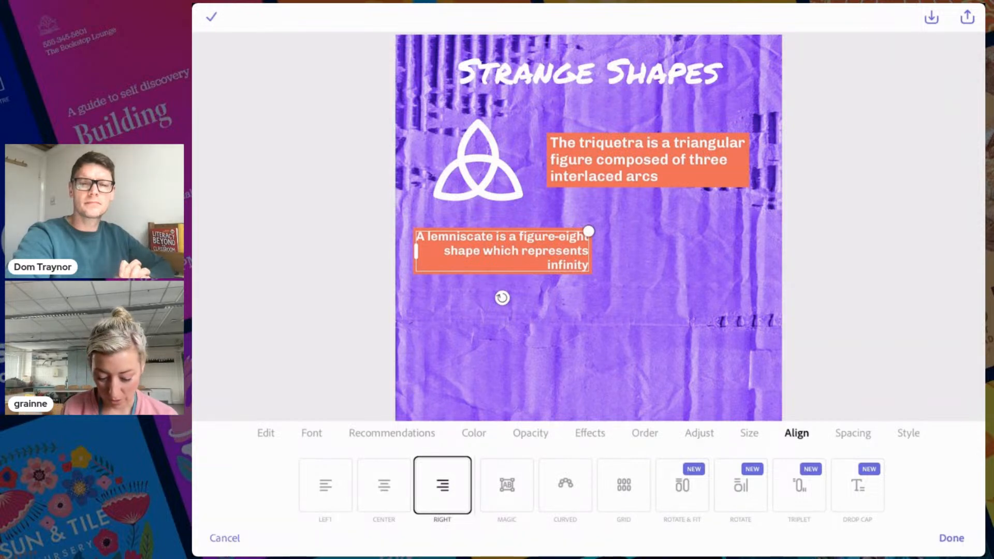
left_click_drag(501, 250, 496, 253)
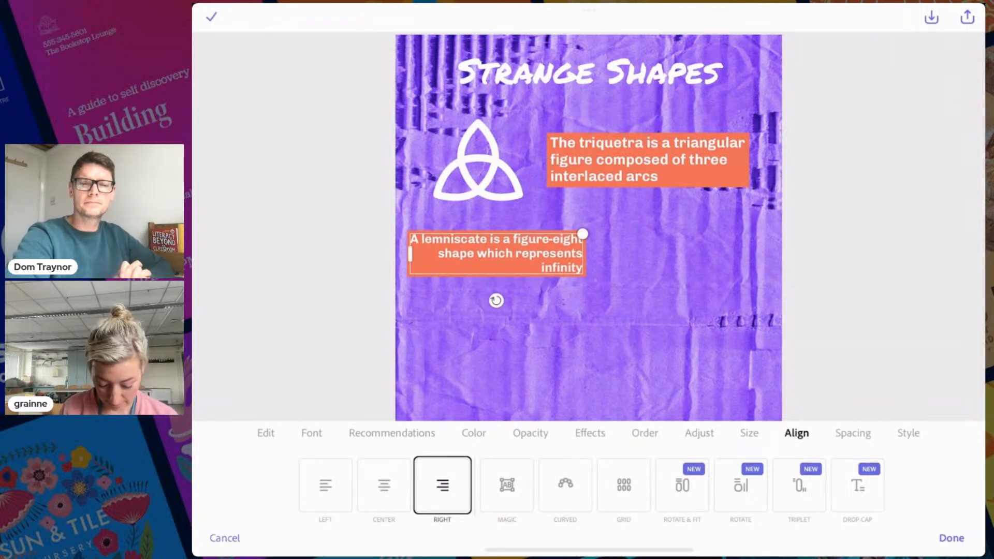
Widen the lemniscate text box to the right so it wraps on three even lines
left_click(266, 433)
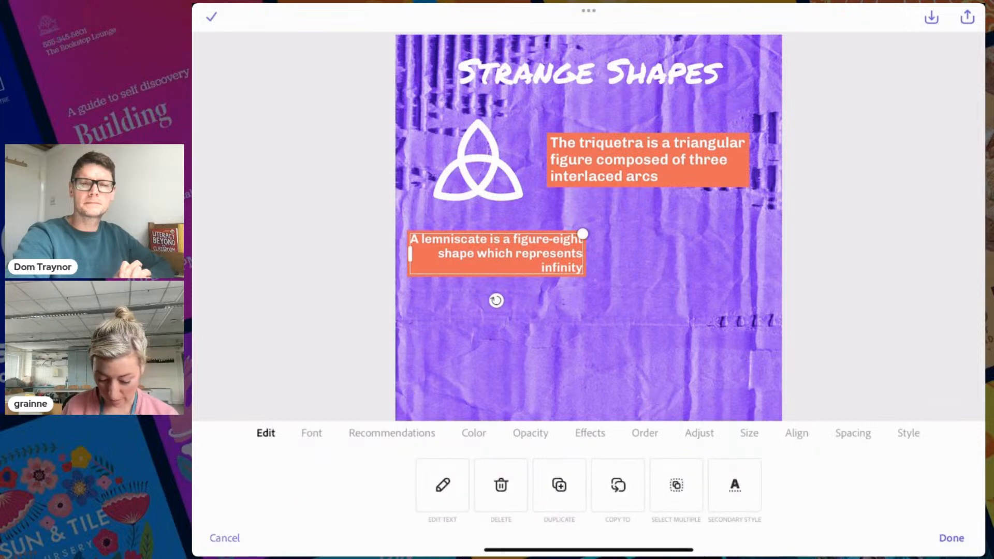
left_click(952, 538)
left_click(496, 253)
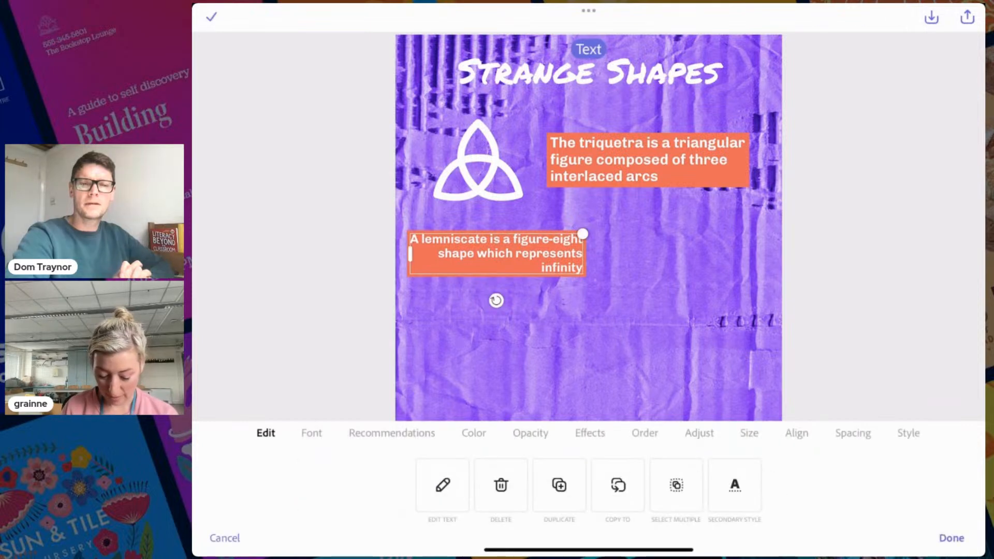
left_click_drag(582, 234, 609, 232)
left_click_drag(510, 255, 509, 258)
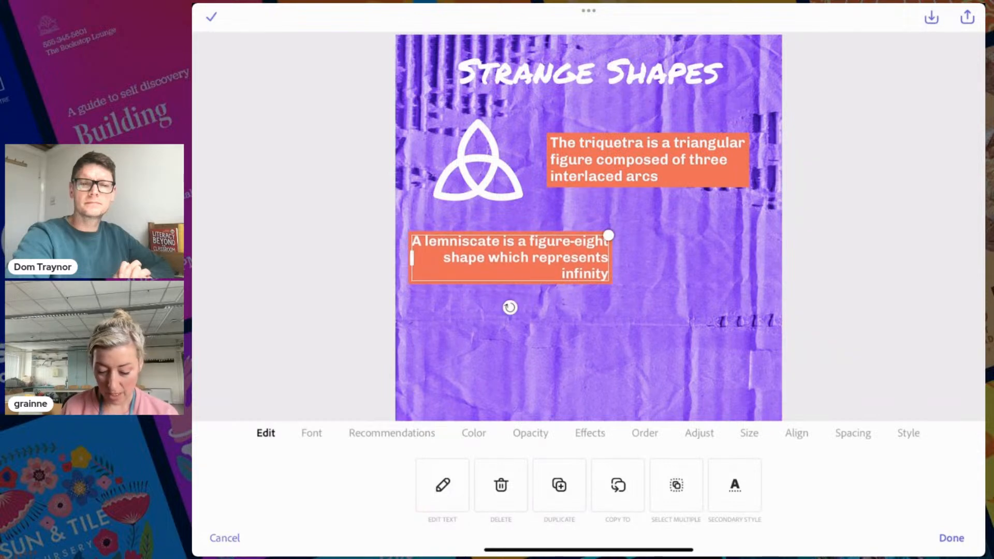
left_click(951, 538)
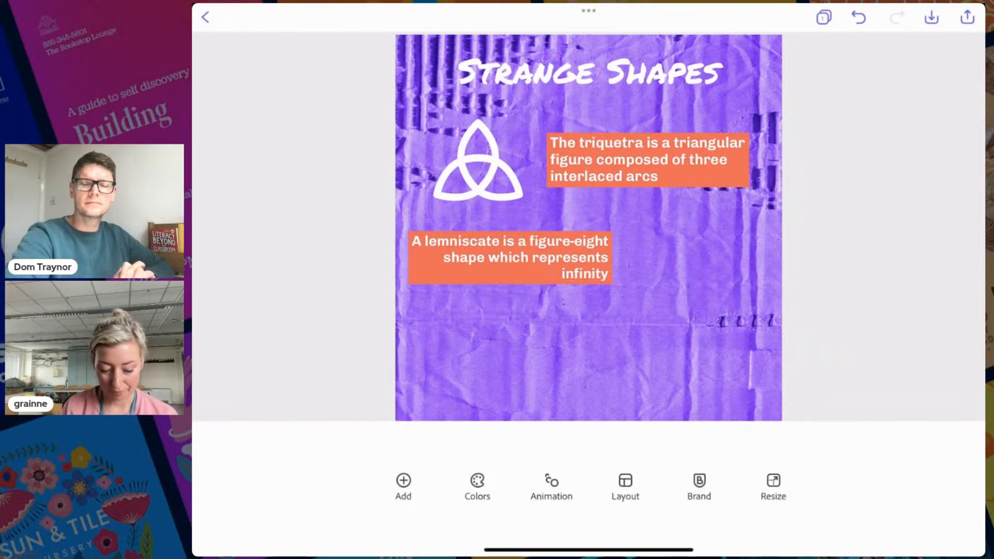
left_click(478, 161)
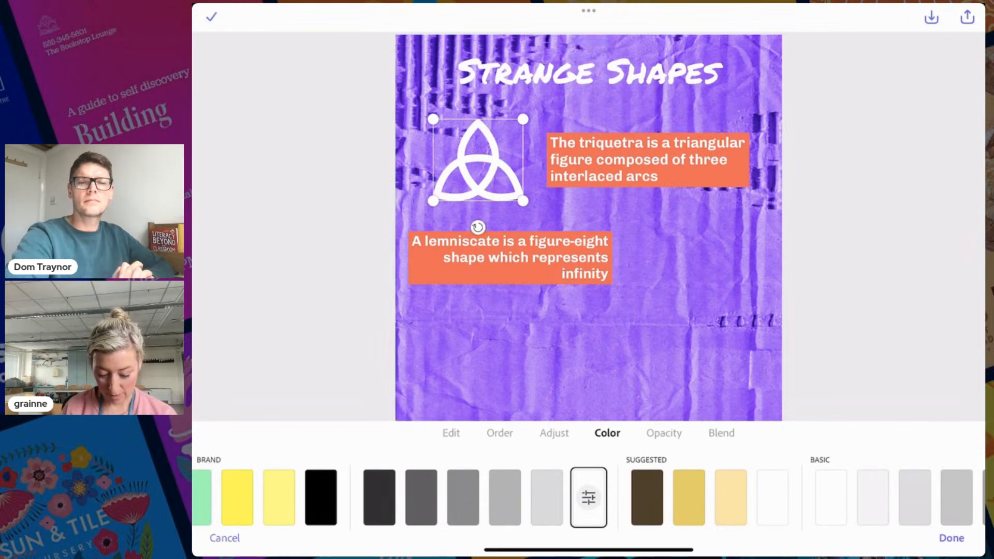
Duplicate the white triquetra shape and place the copy right of the lemniscate caption
left_click(451, 433)
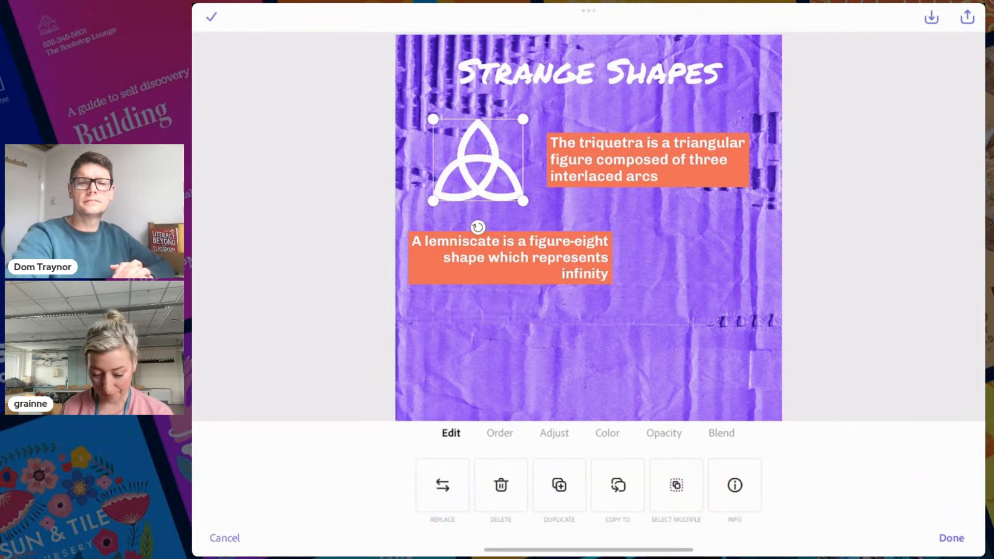
left_click(559, 485)
left_click_drag(481, 164, 692, 258)
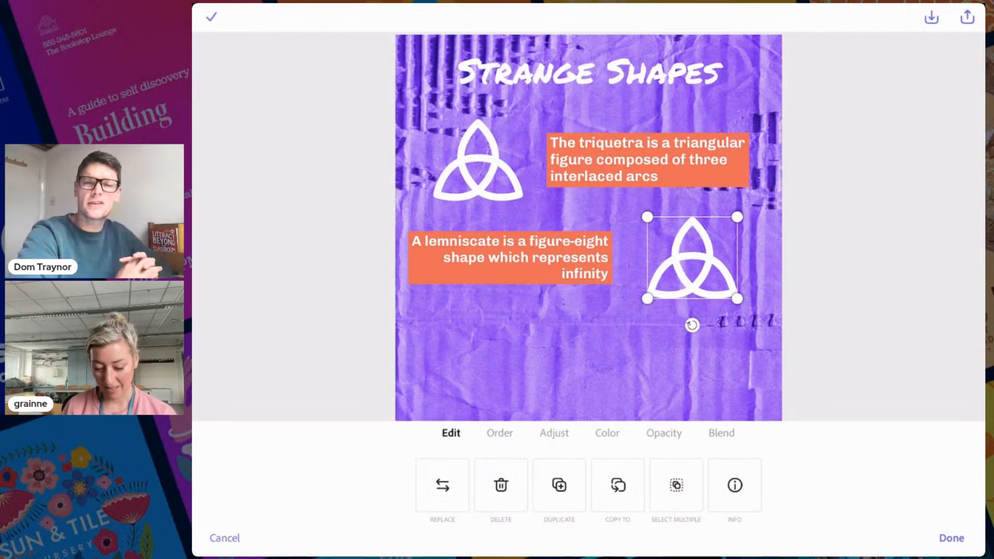
left_click_drag(692, 258, 692, 257)
Replace the copy with a figure-eight shape from a 'lemniscate' search, enlarged and aligned with the caption
left_click(442, 485)
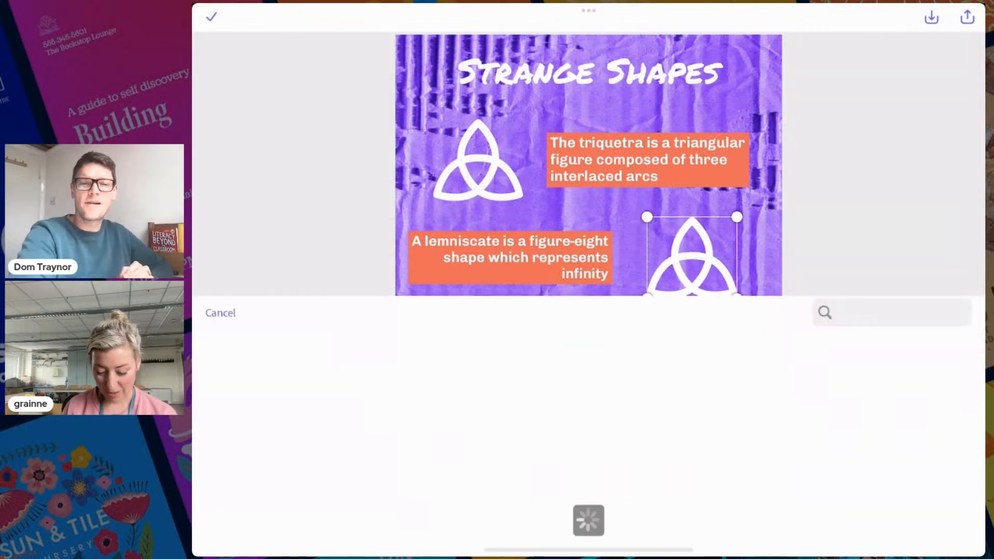
left_click(960, 35)
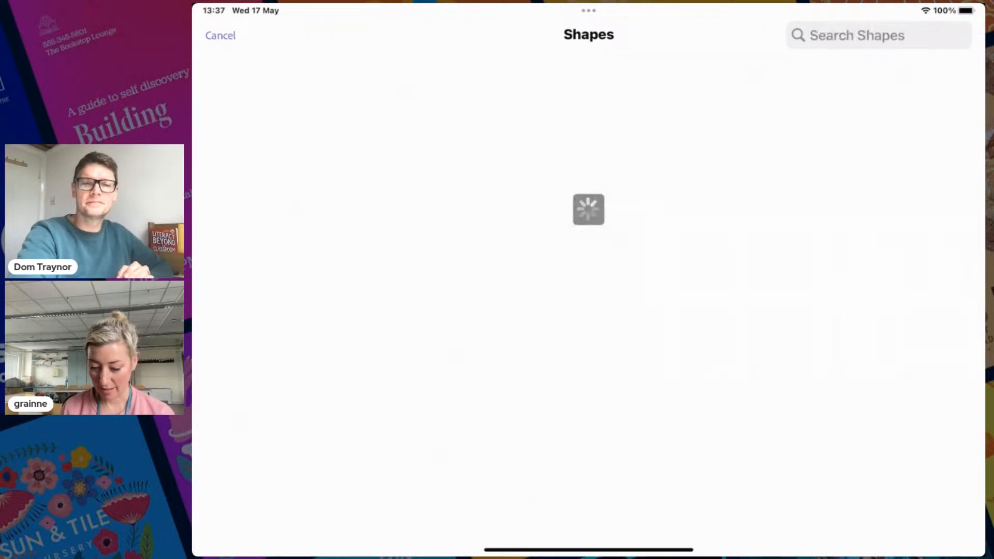
left_click(879, 35)
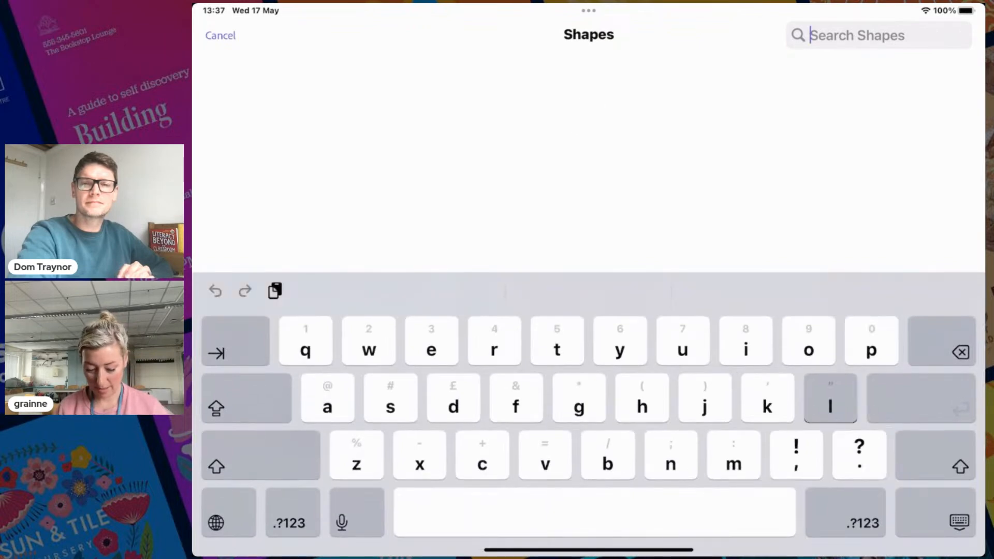
type("lemniscate")
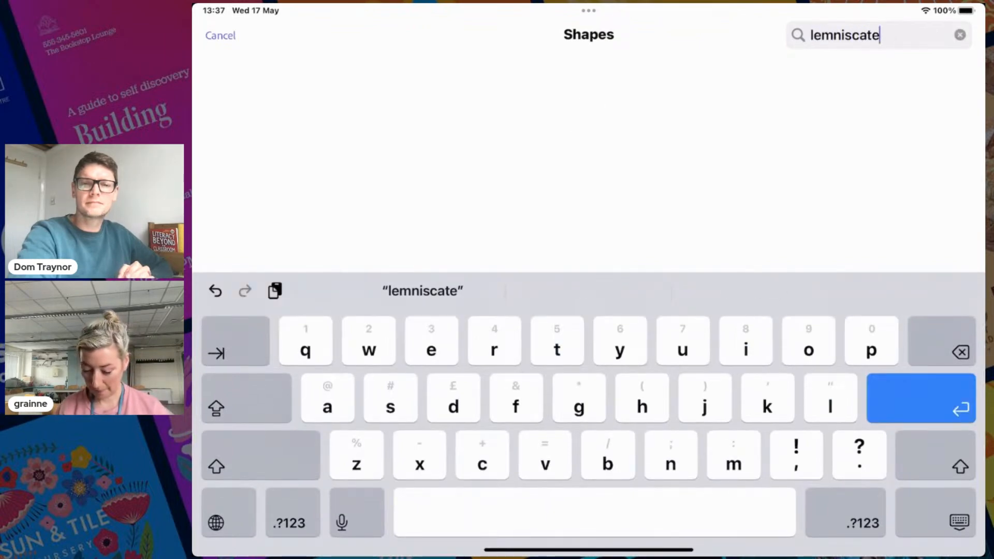
key("Return")
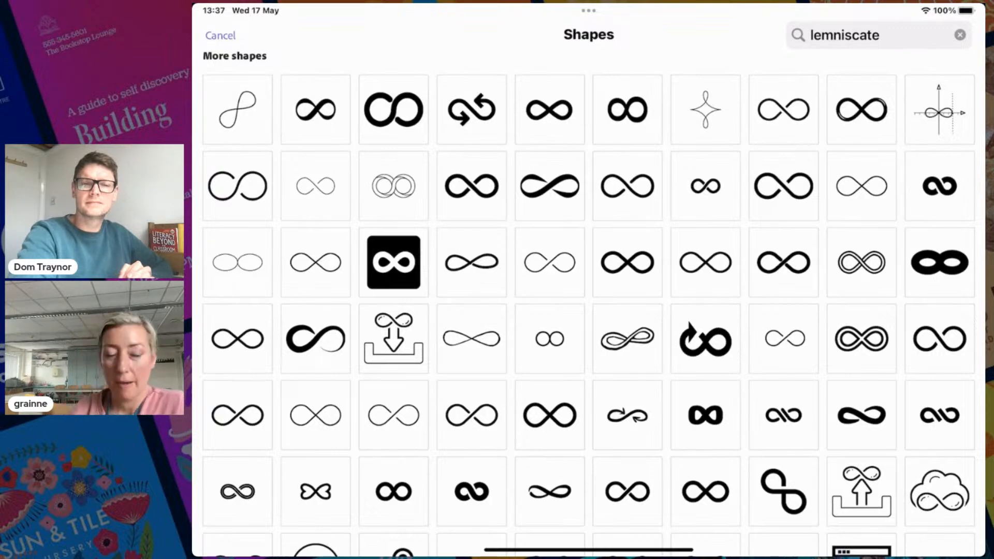
left_click(628, 110)
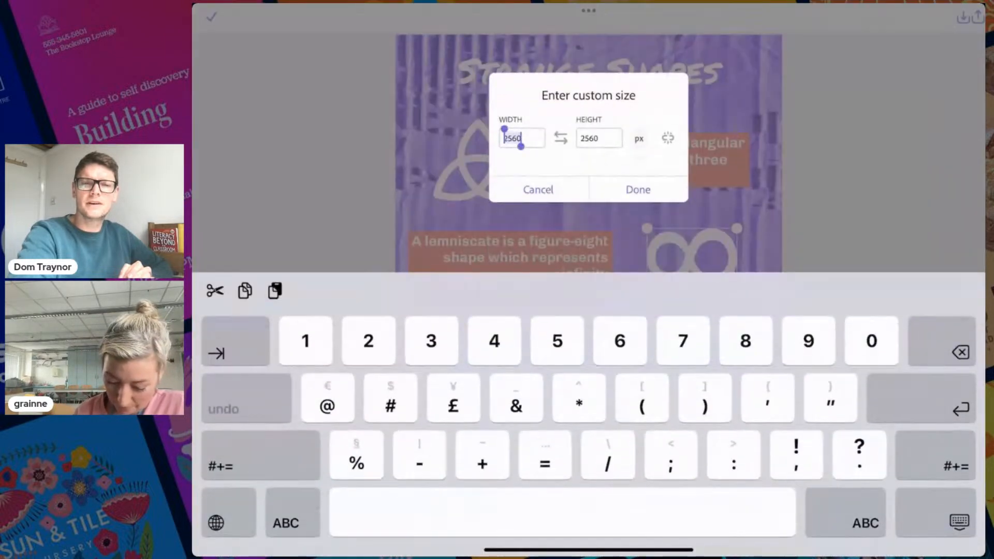
left_click(638, 189)
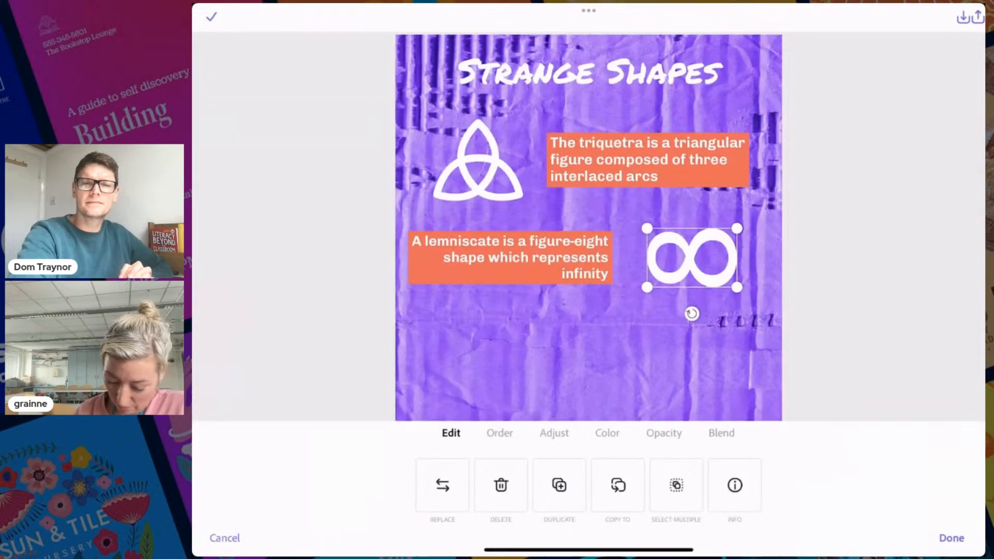
left_click_drag(736, 287, 743, 292)
left_click_drag(696, 260, 694, 258)
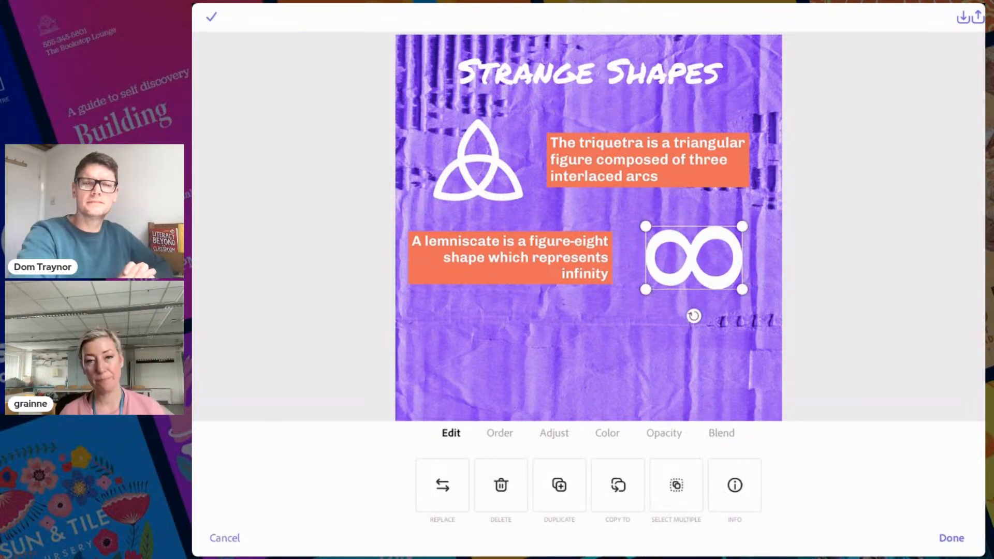
left_click(951, 539)
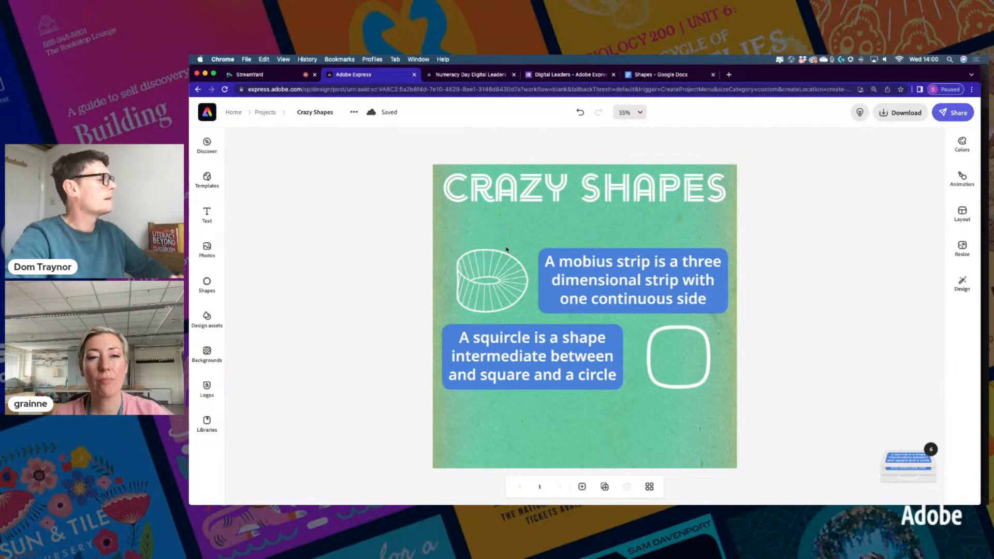
Duplicate the squircle caption, move the copy to the lower right, and switch to the Shapes document
left_click(535, 359)
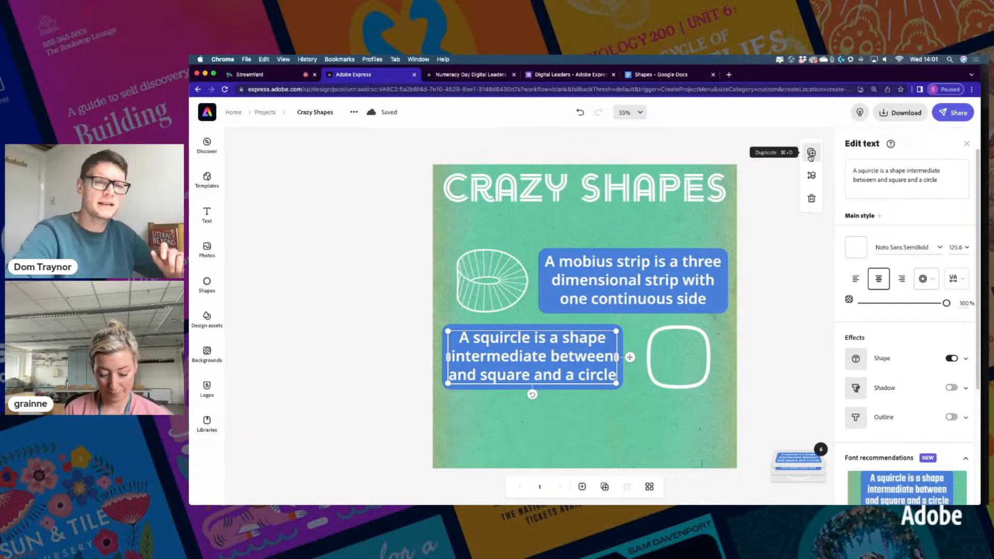
left_click(811, 153)
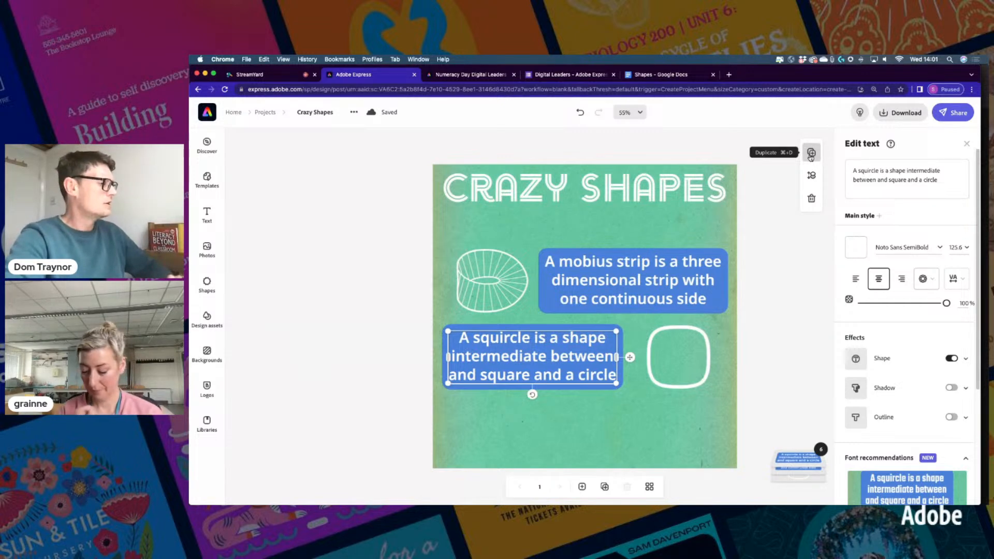
left_click_drag(636, 365, 738, 433)
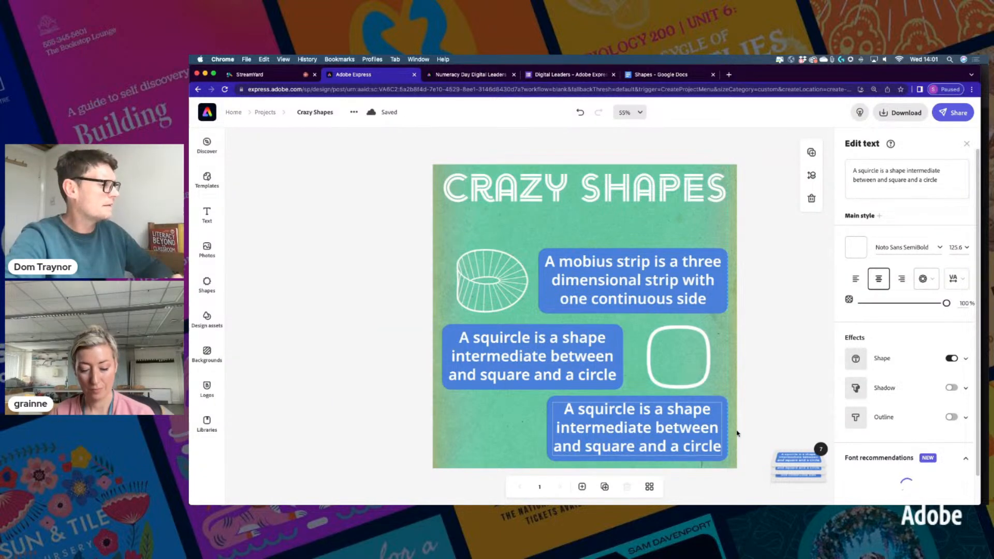
left_click(734, 431)
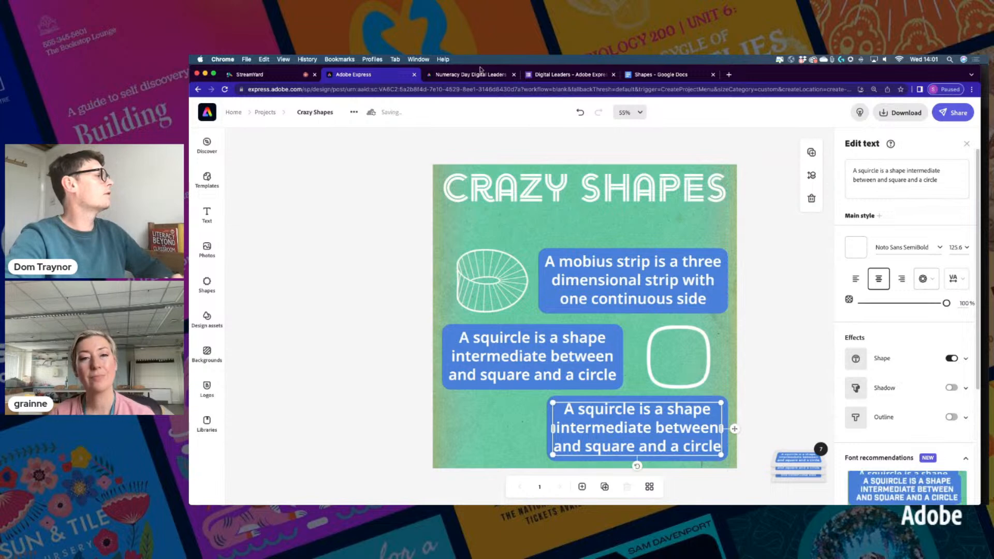
left_click(655, 75)
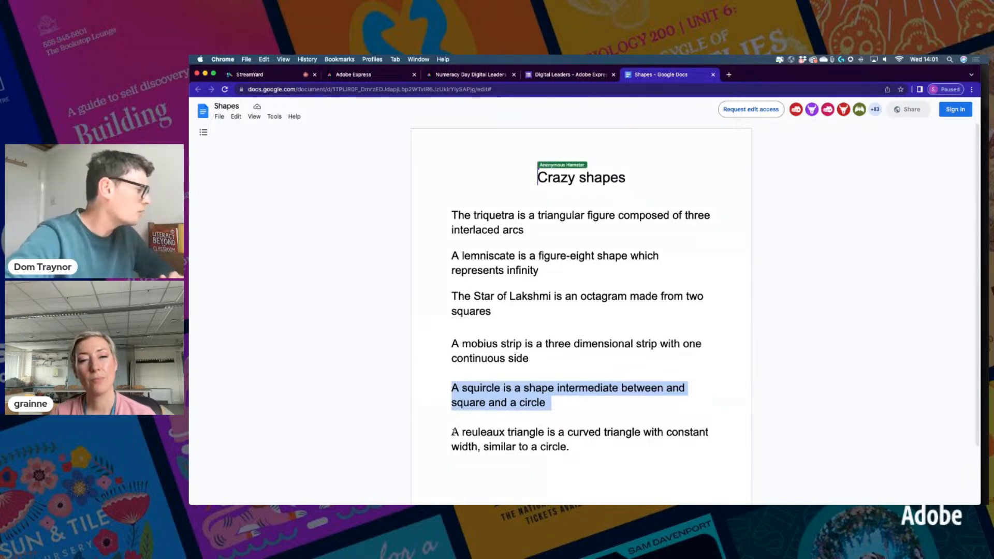
Copy the reuleaux triangle sentence from the Shapes document and begin editing the bottom caption copy
left_click_drag(455, 432, 573, 443)
key("super+c")
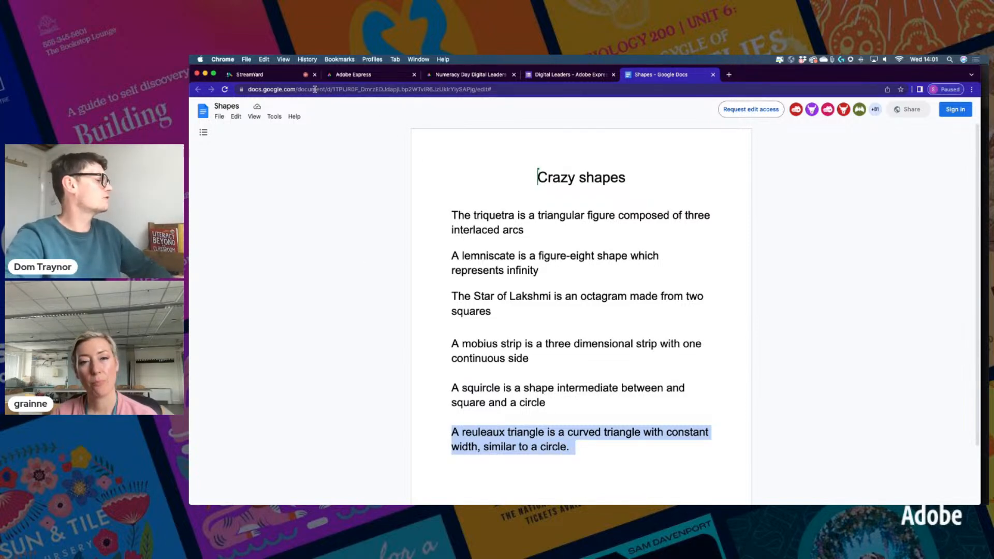
left_click(365, 75)
left_click(873, 173)
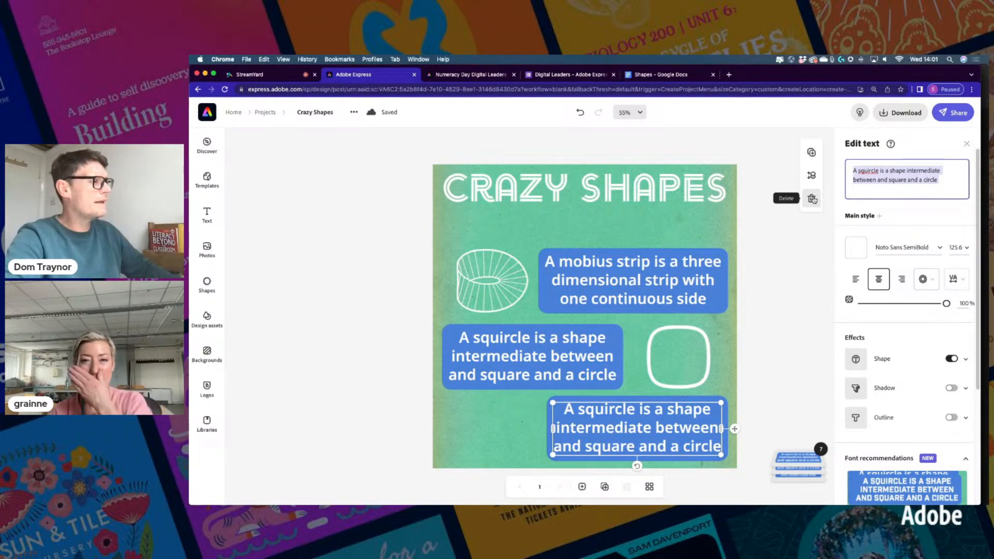
Paste the reuleaux triangle sentence into the bottom box, resize it to three lines, and left-align it
key("super+v")
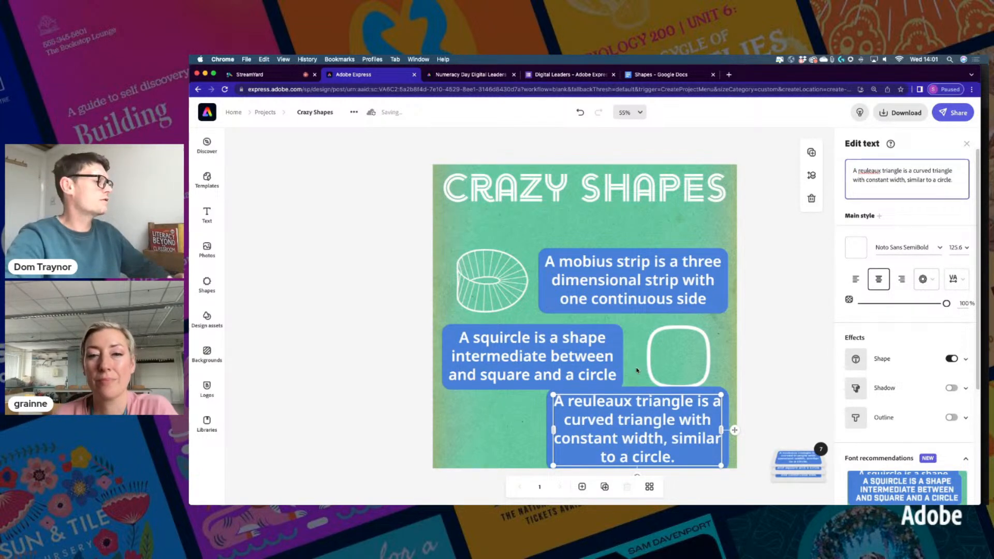
left_click_drag(554, 429, 537, 402)
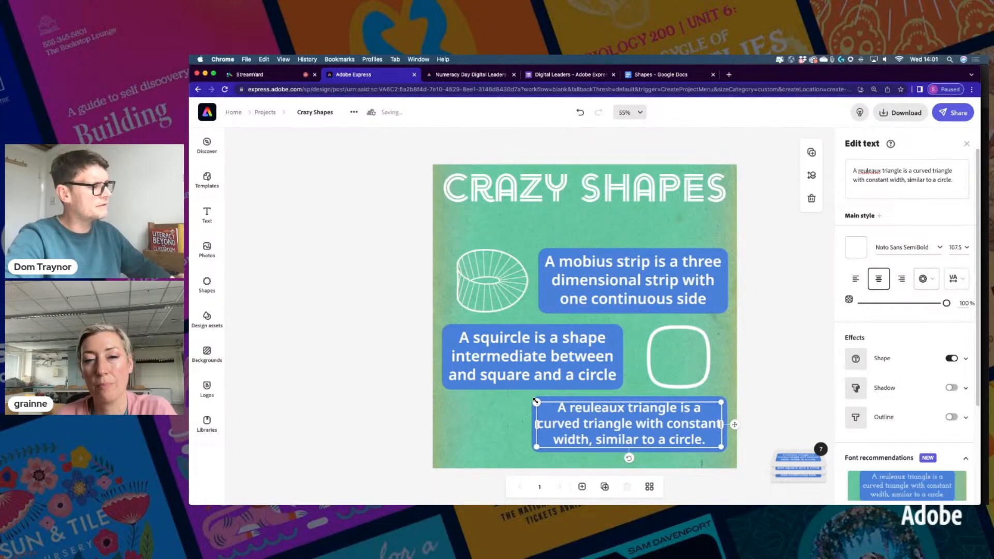
left_click_drag(536, 402, 543, 403)
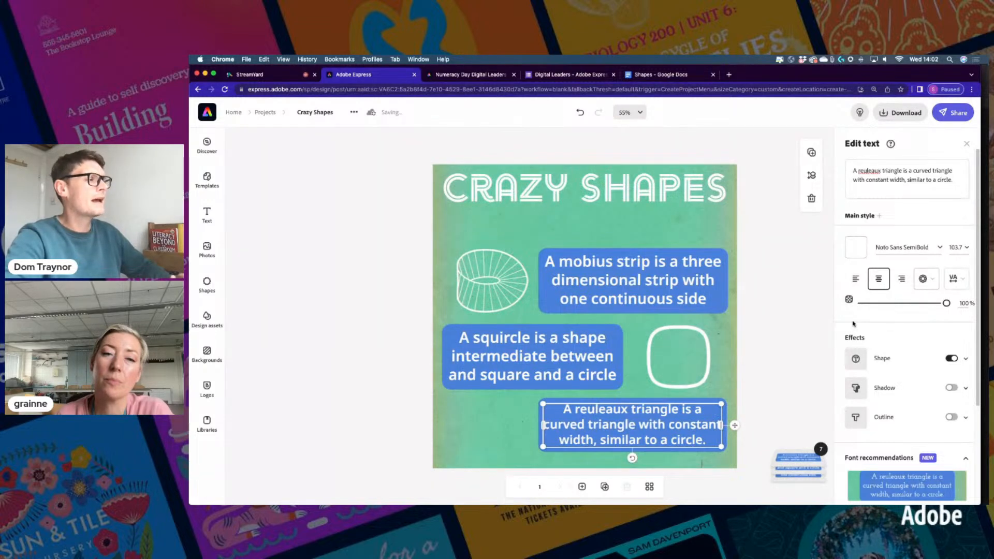
left_click(856, 280)
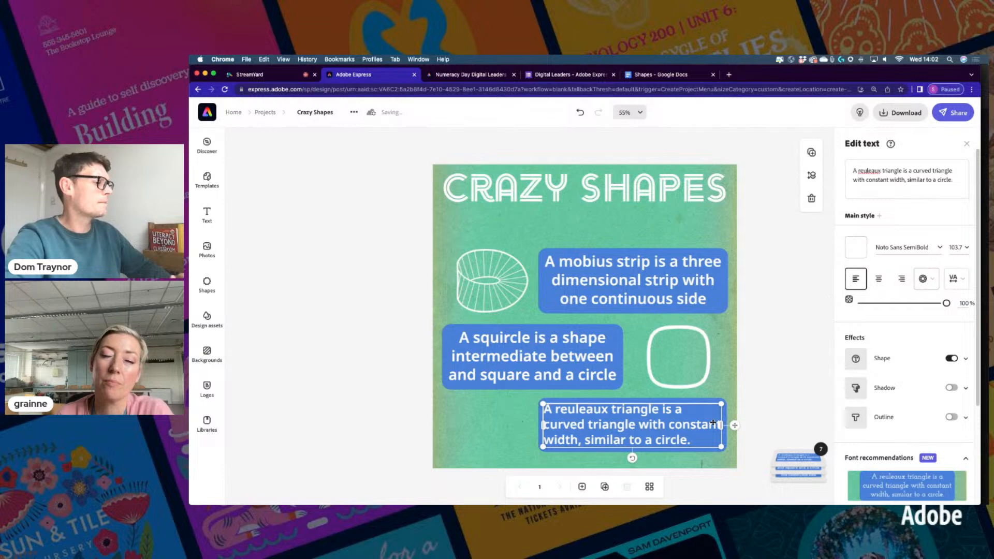
mouse_move(543, 447)
left_mouse_down()
mouse_move(552, 468)
mouse_move(550, 450)
left_mouse_up()
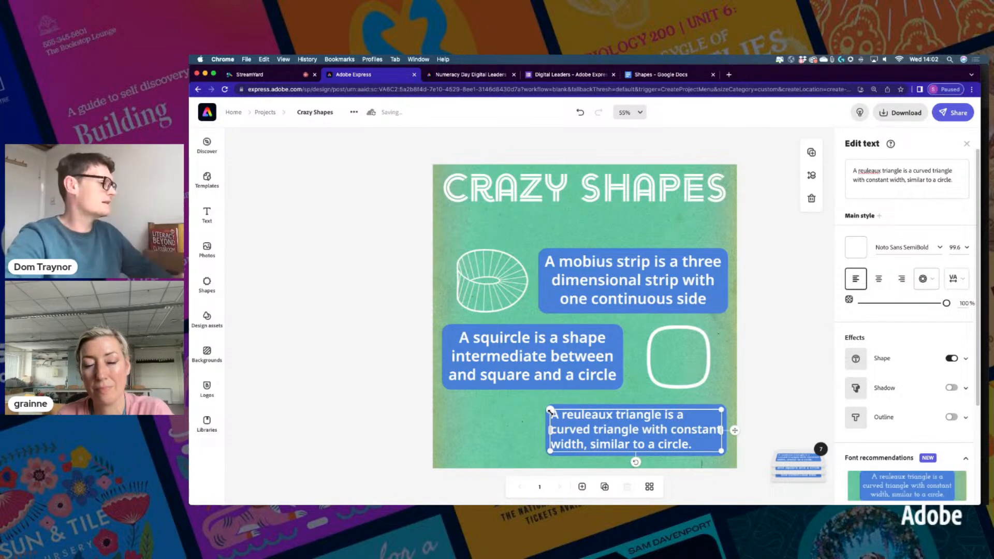
Select the words 'reuleaux triangle' in the caption and go to the Shapes document
left_click(872, 171)
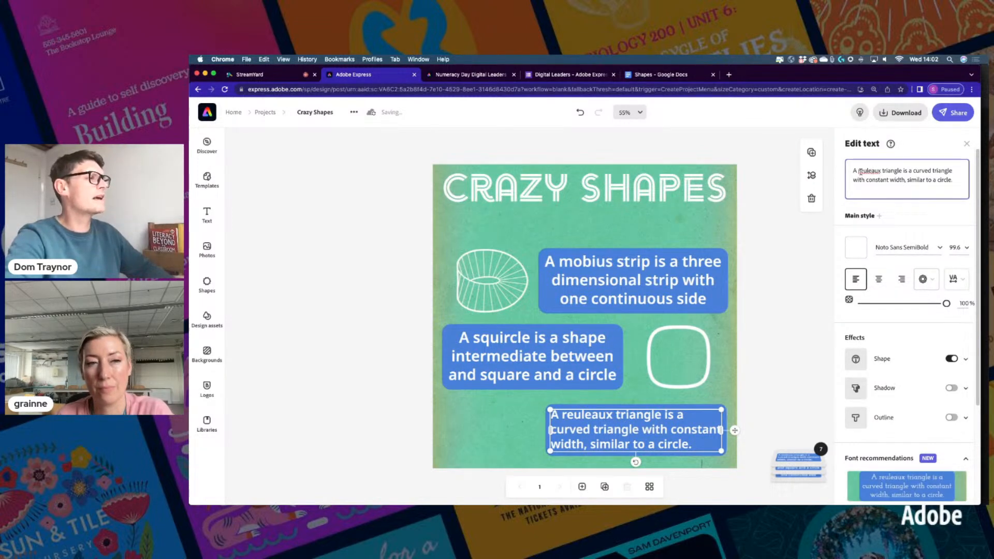
left_click_drag(859, 171, 898, 168)
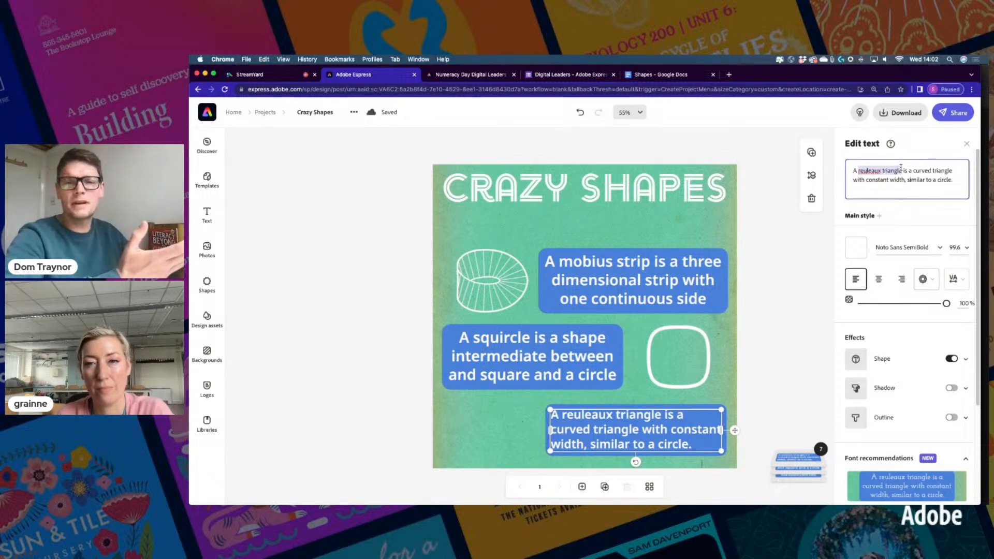
left_click(648, 79)
Copy 'reuleaux triangle' from the document's last paragraph and return to the Crazy Shapes design
left_click(504, 447)
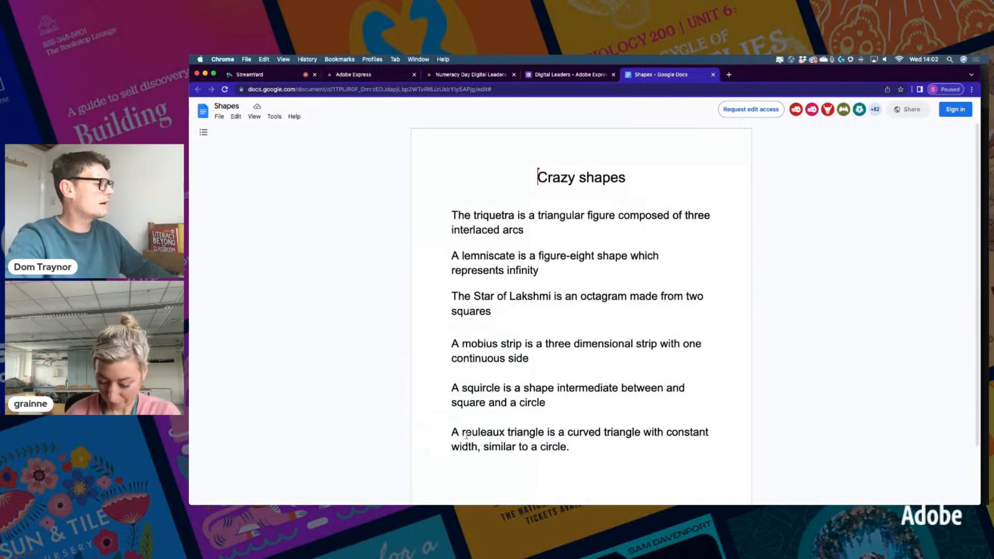
left_click_drag(462, 434, 541, 431)
key("super+c")
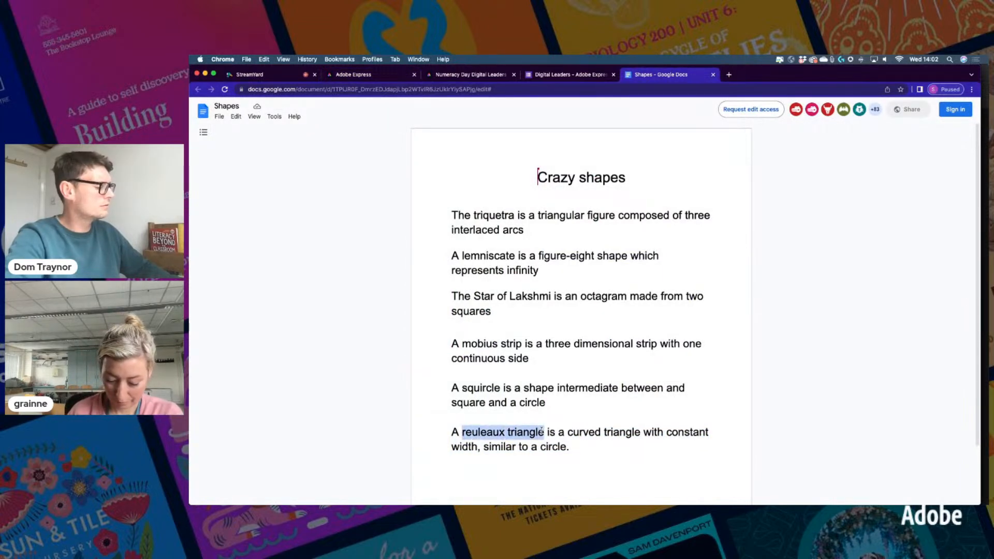
left_click(361, 75)
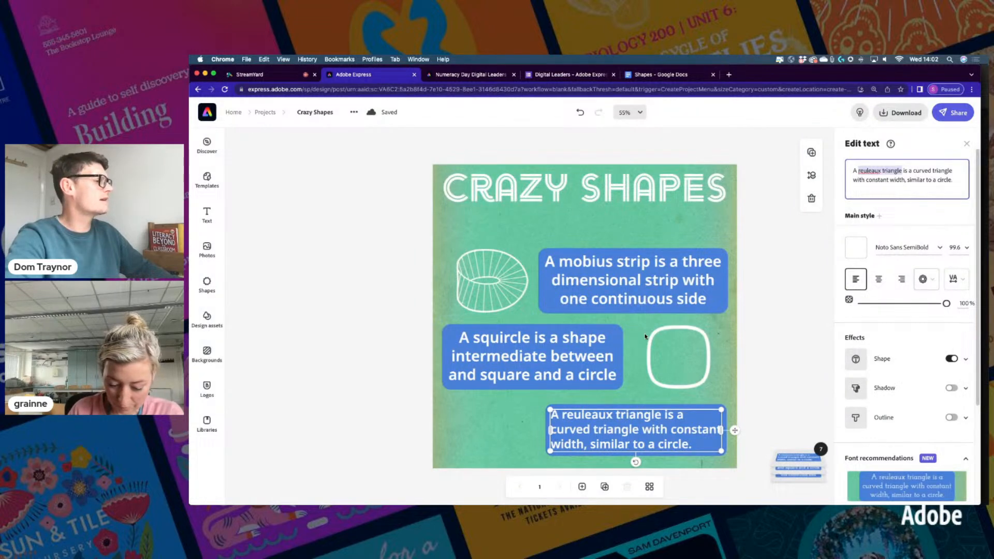
Place a copy of the mobius strip shape beside the reuleaux caption at the bottom
left_click(487, 292)
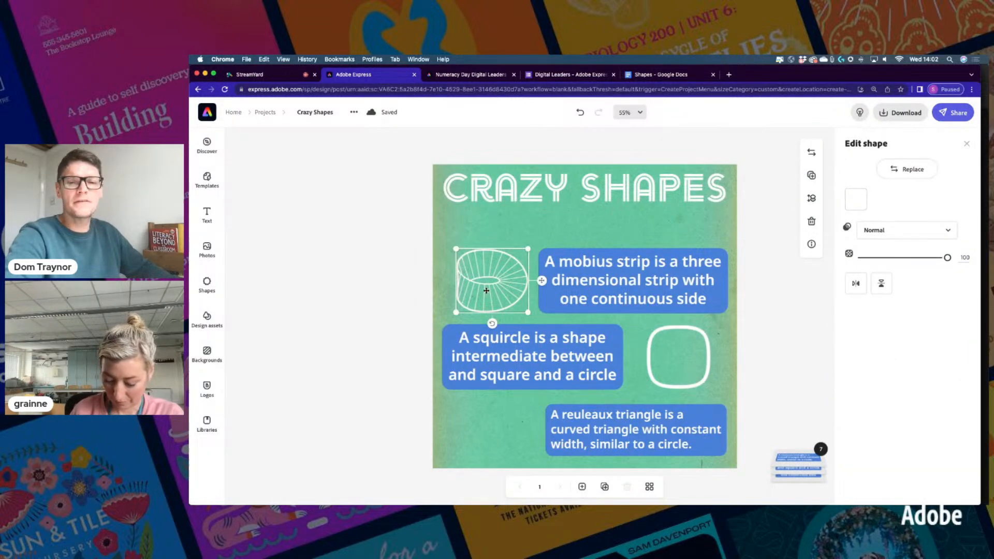
left_click_drag(486, 290, 543, 430)
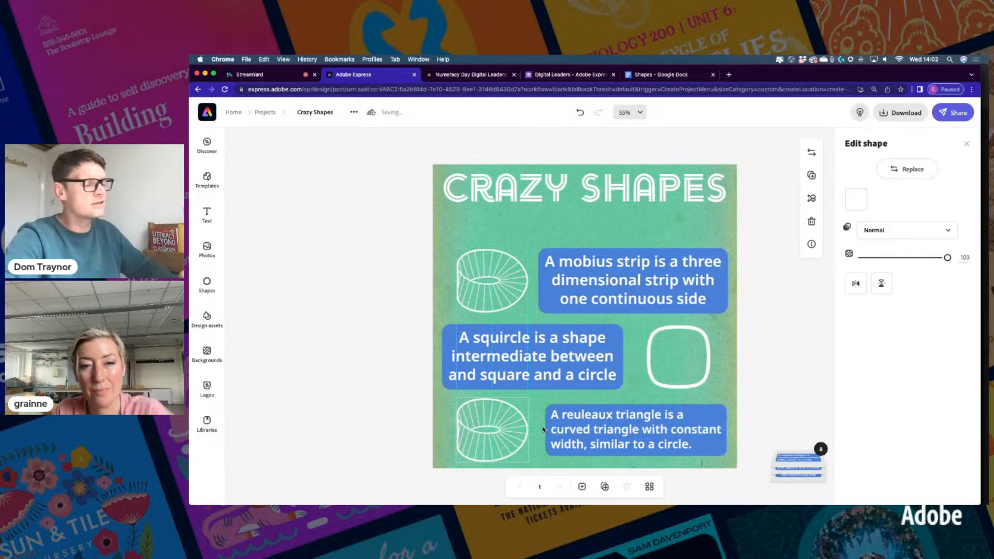
left_click(520, 429)
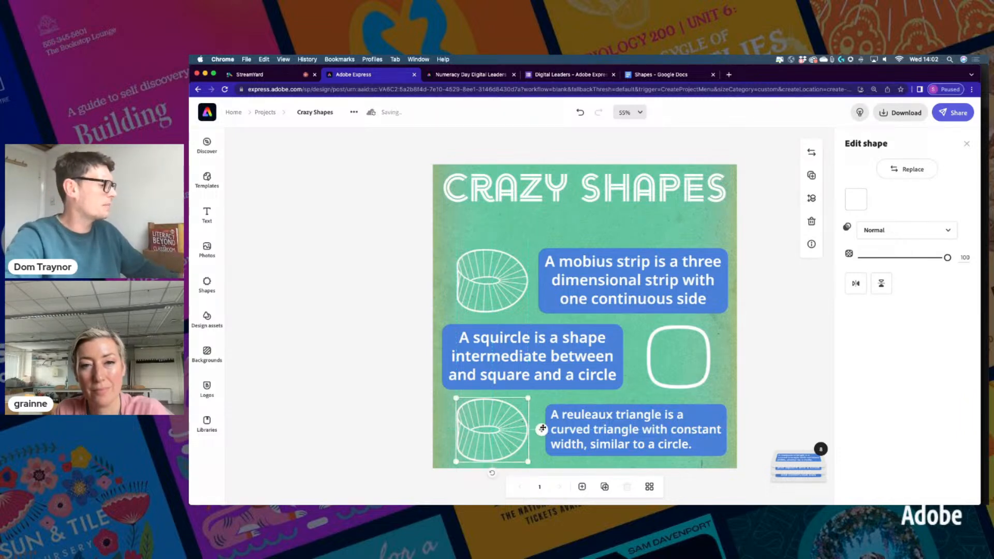
Replace the copy with an outlined Reuleaux triangle from a 'reuleaux triangle' Shapes search
left_click(906, 169)
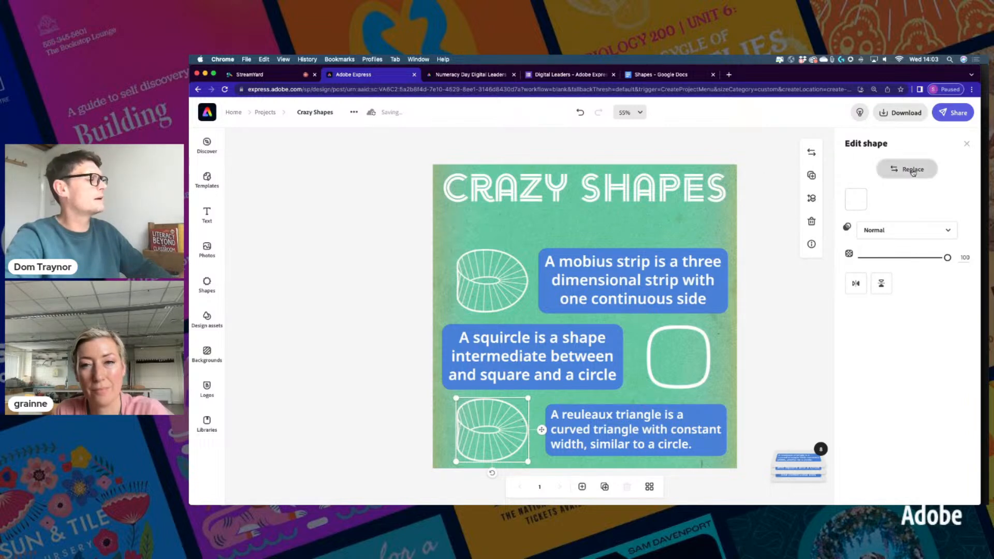
left_click(261, 166)
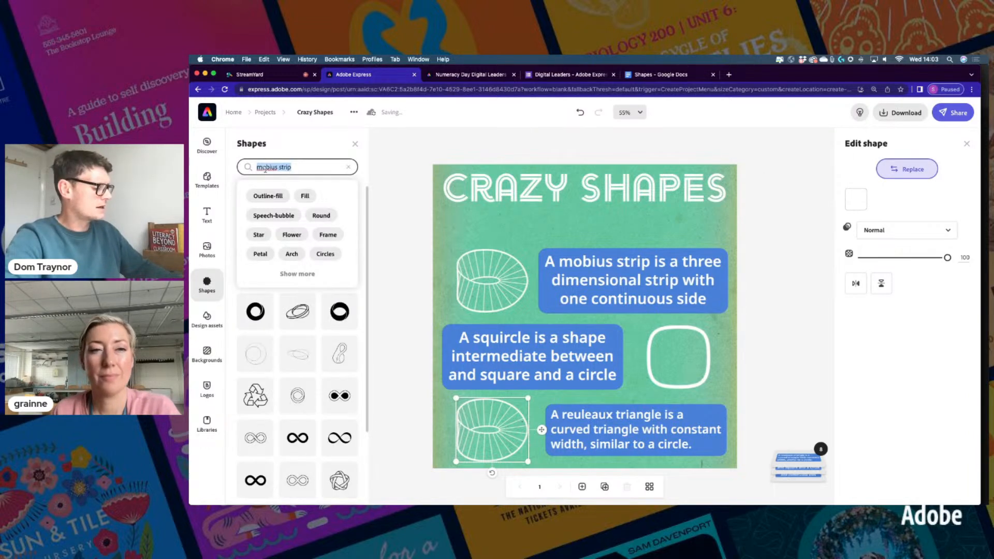
key("super+v")
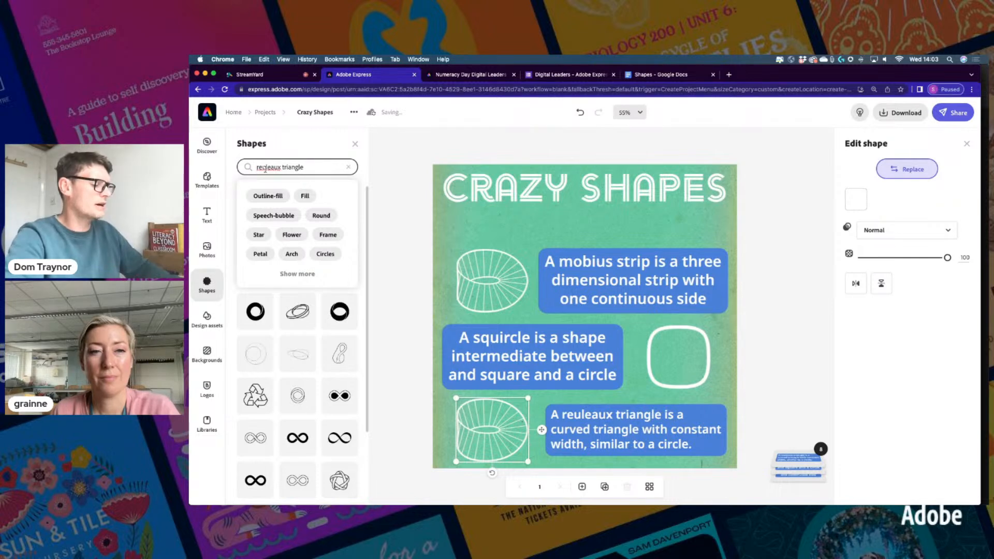
key("Return")
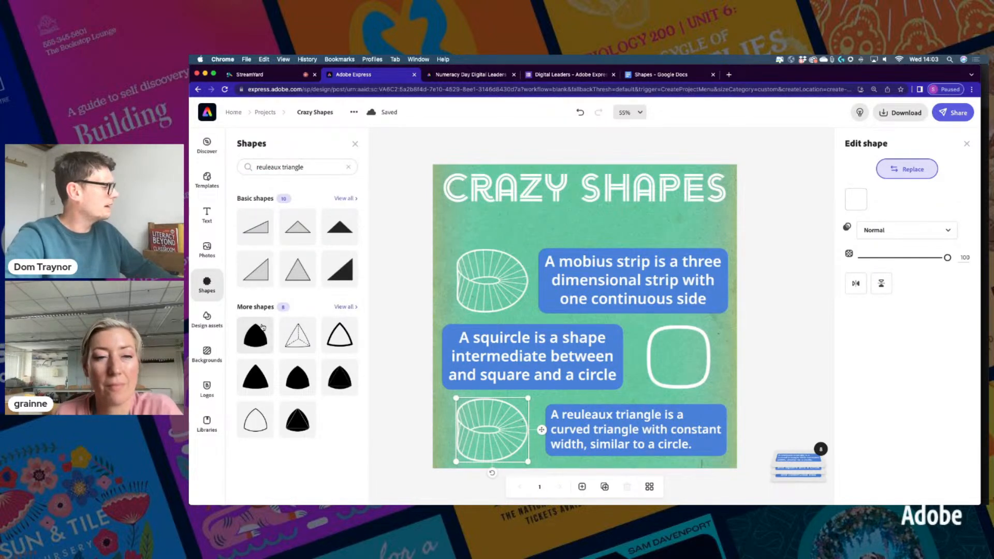
left_click(336, 335)
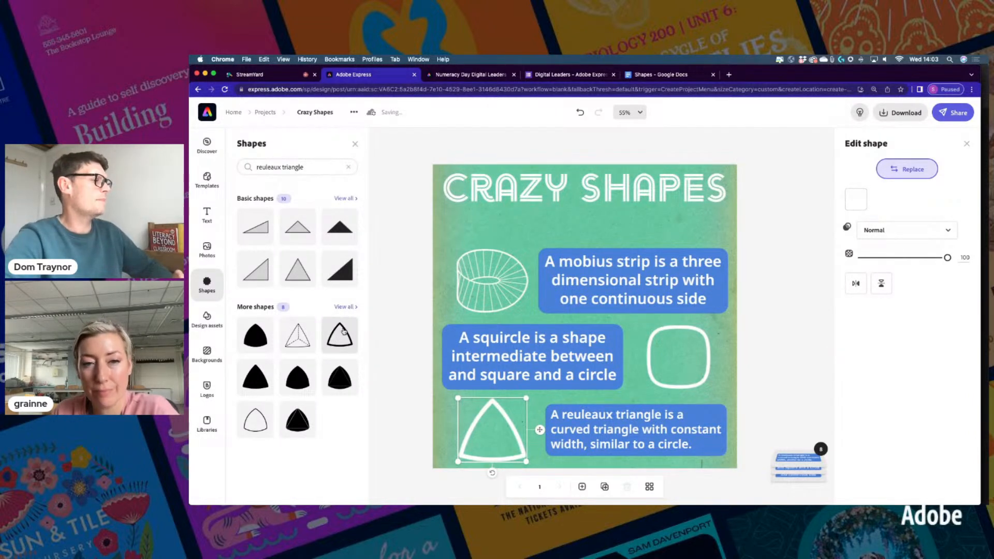
left_click(764, 306)
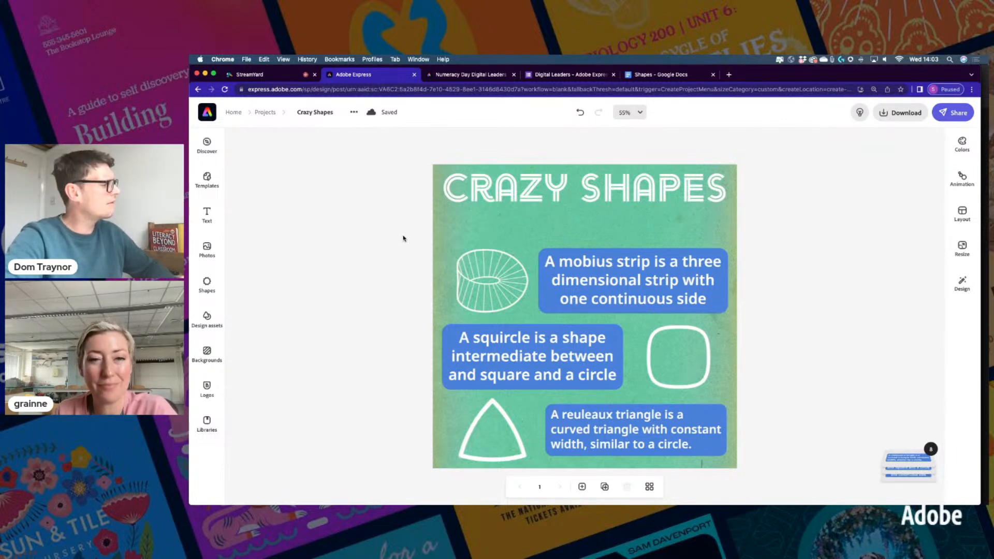
Move the mobius, squircle and reuleaux shape-and-caption rows up, evenly spaced under the title
left_click_drag(404, 238, 718, 306)
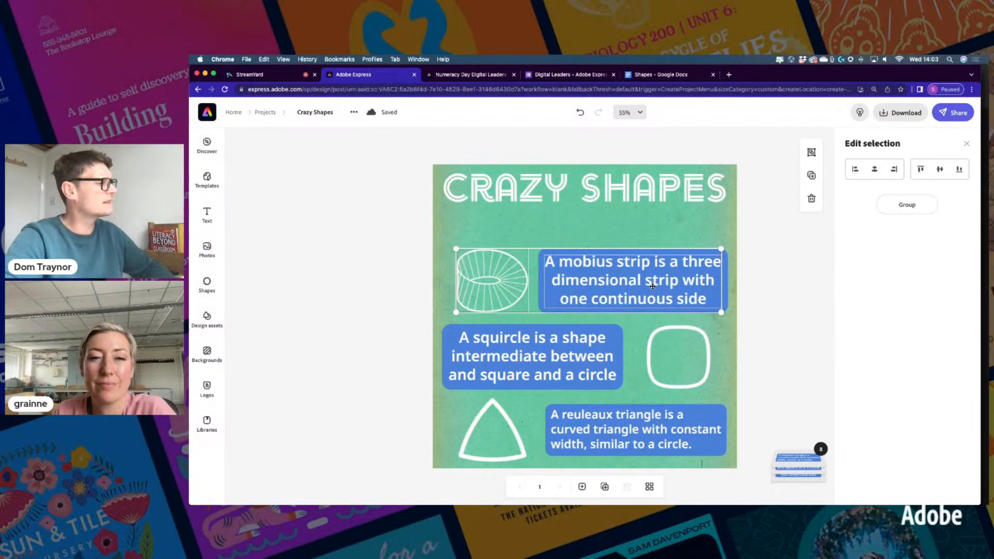
left_click_drag(652, 282, 652, 262)
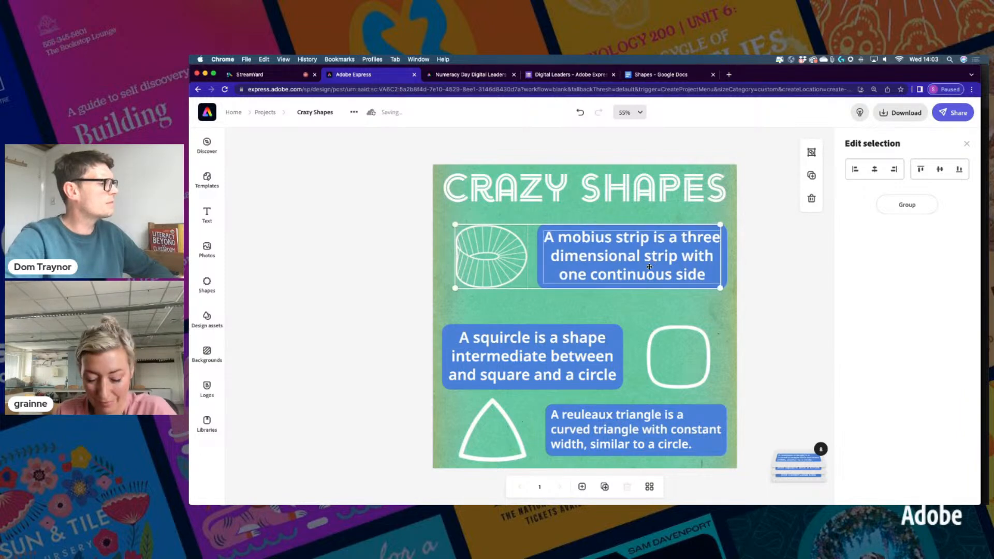
left_click(380, 324)
left_click_drag(377, 322, 716, 395)
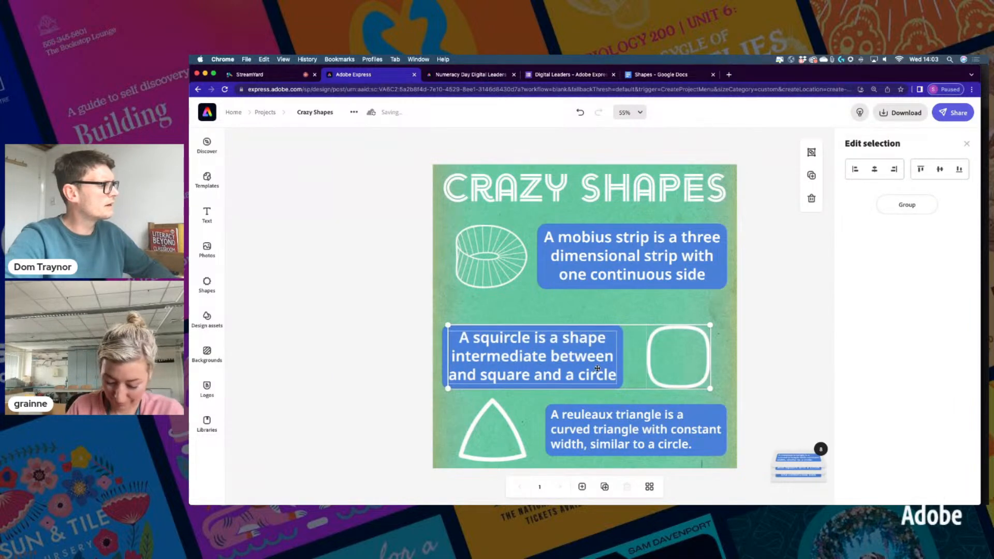
left_click_drag(595, 365, 597, 351)
left_click_drag(393, 393, 706, 458)
left_click_drag(645, 436, 637, 426)
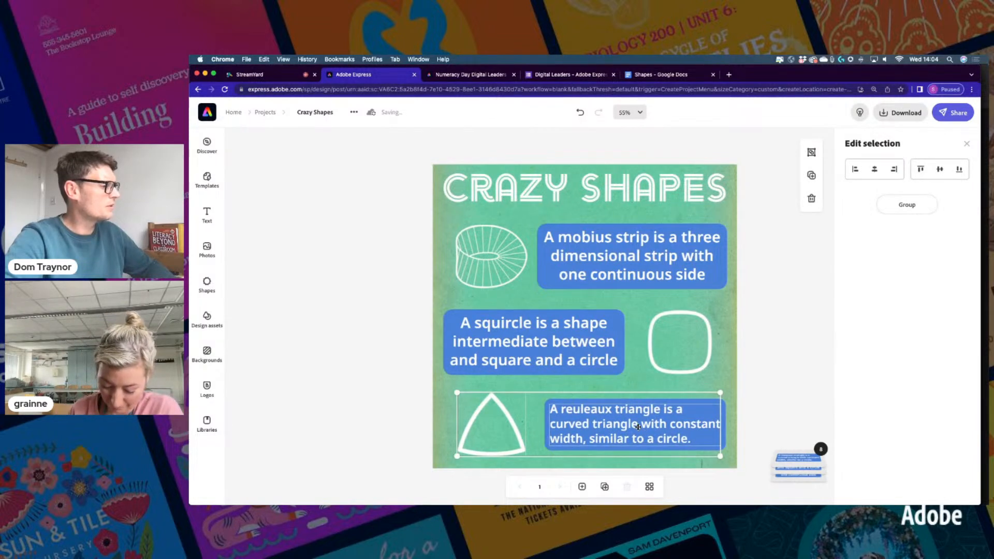
left_click(785, 370)
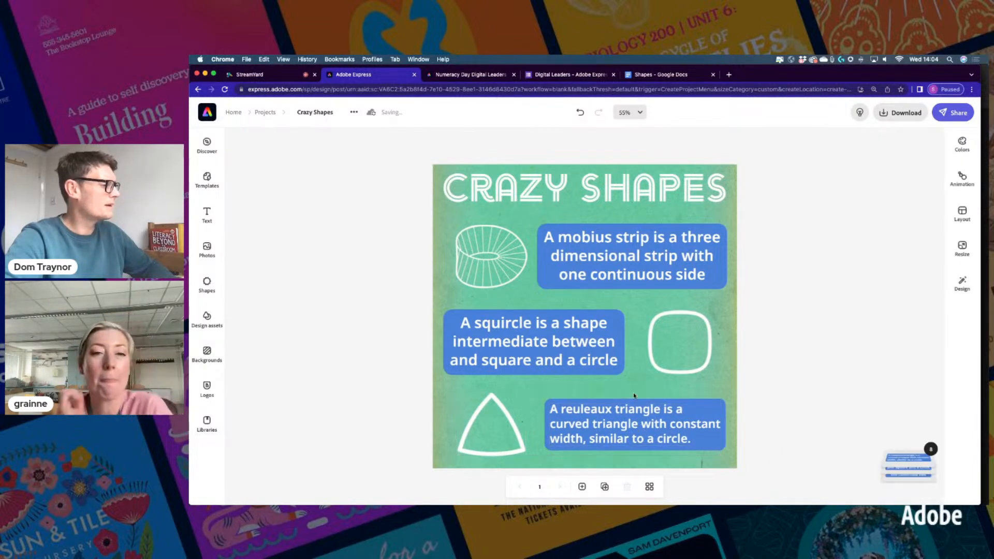
Enlarge the reuleaux text box up and left, and nudge the triangle slightly left
left_click(553, 408)
left_click_drag(547, 402, 532, 385)
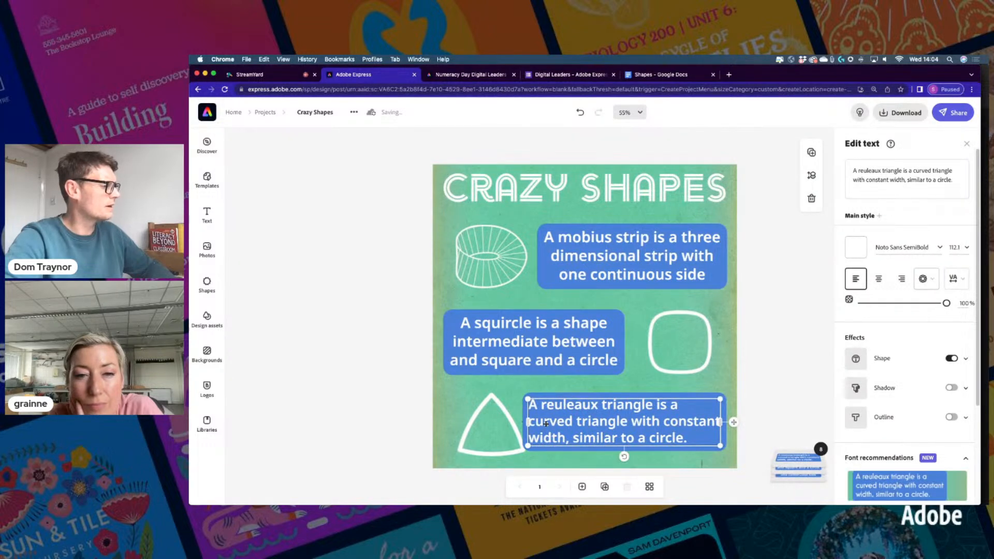
left_click_drag(476, 413, 472, 412)
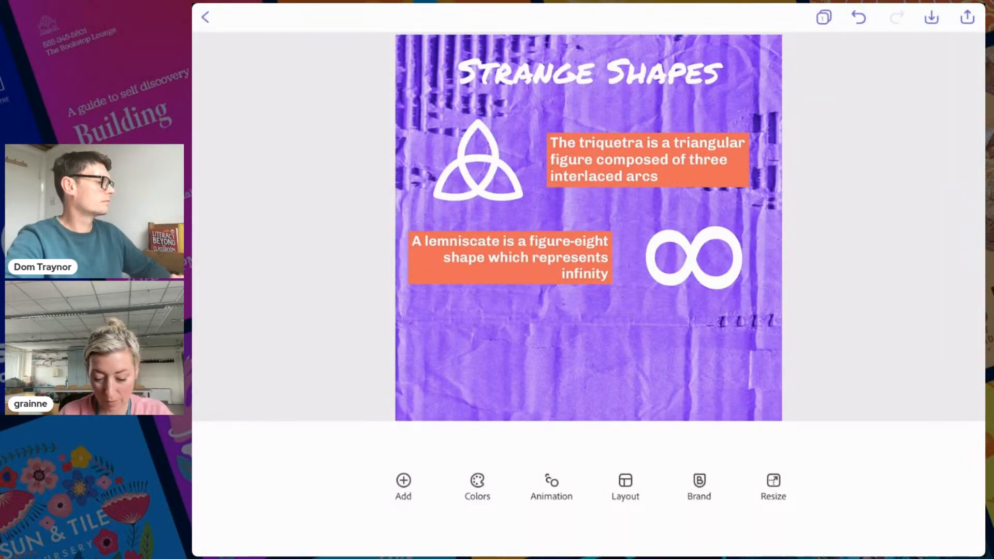
Duplicate the triquetra caption and move the copy below the infinity symbol
left_click(648, 159)
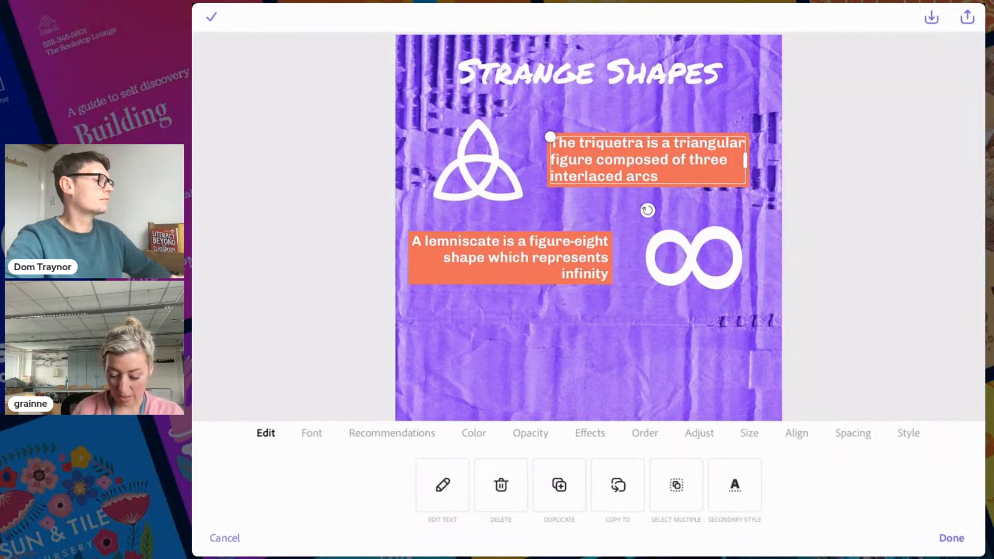
left_click(559, 485)
left_click_drag(647, 161, 647, 337)
left_click(951, 538)
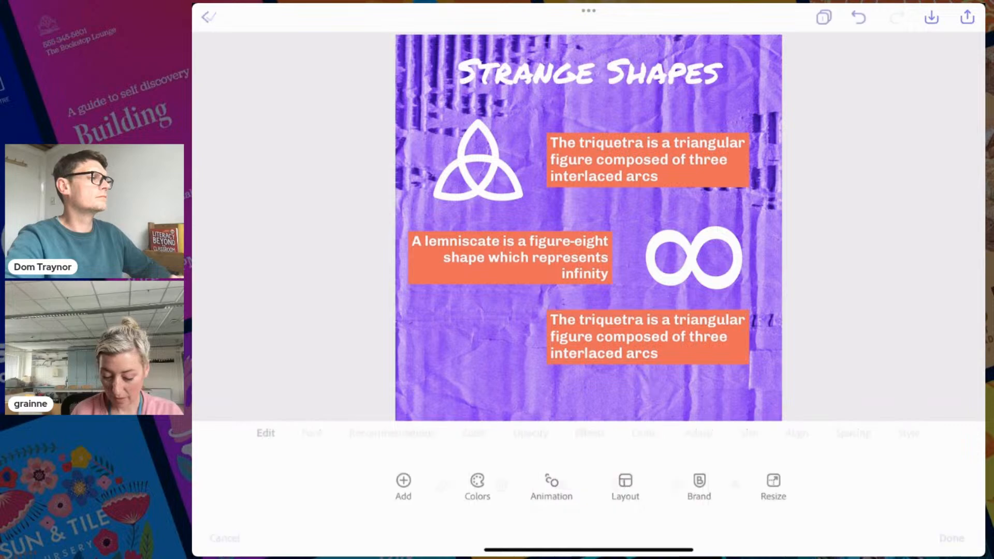
Change the copy to 'The Star of Lakshmi is an octagram made from two squares', then duplicate the triquetra shape
double_click(647, 337)
key("BackSpace")
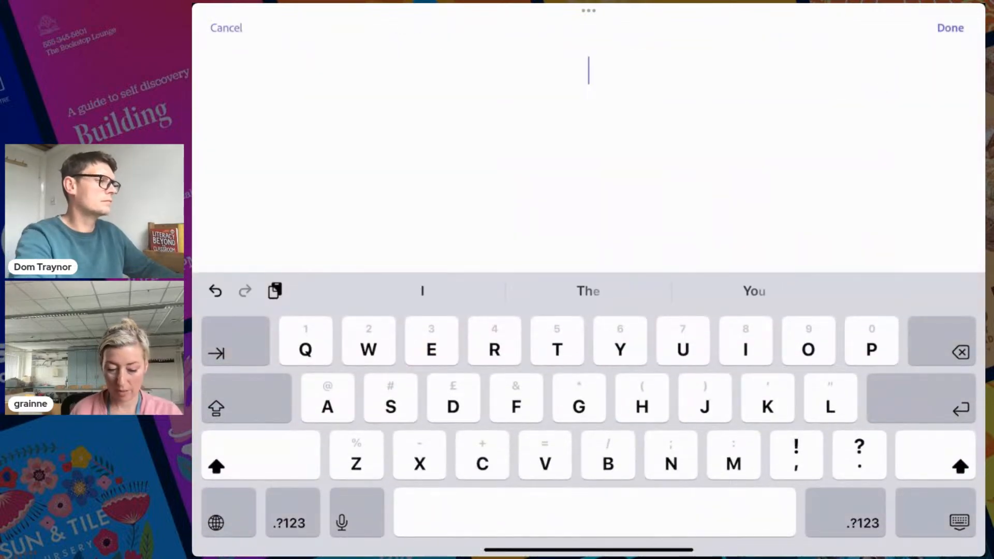
left_click(589, 70)
left_click(595, 31)
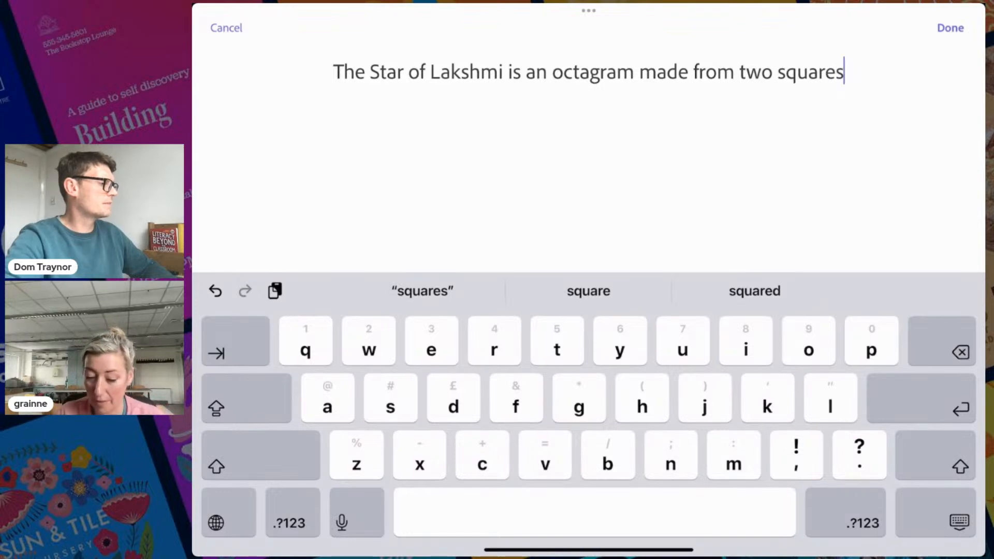
left_click(950, 27)
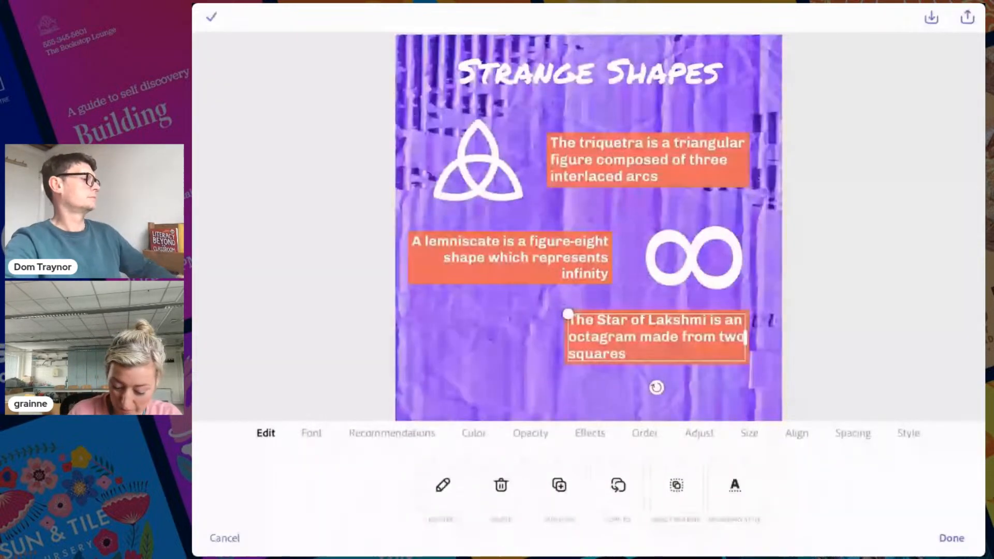
left_click(479, 166)
left_click(559, 485)
Move the triquetra copy to the lower left and replace it with the 'star of lakshmi' octagram
left_click_drag(479, 163, 478, 351)
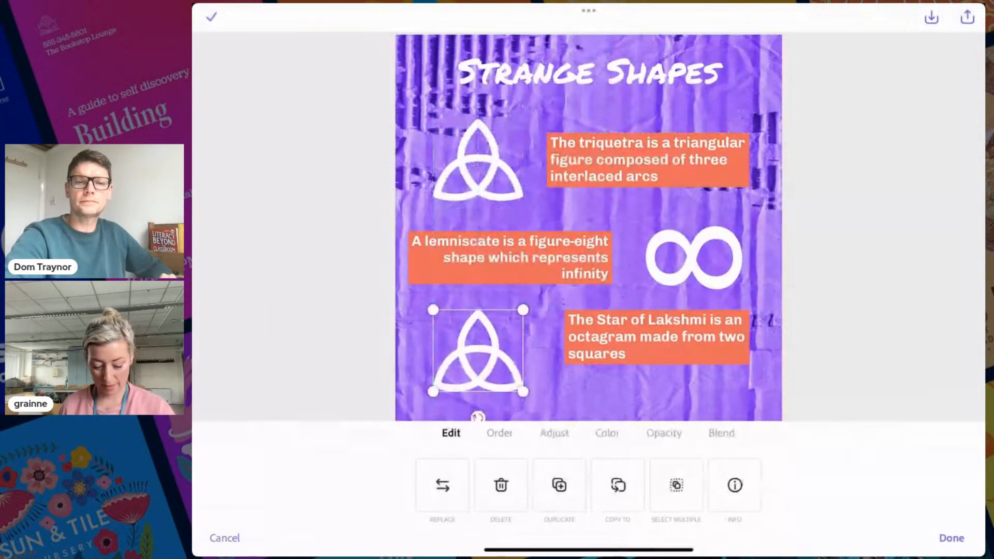
left_click(442, 485)
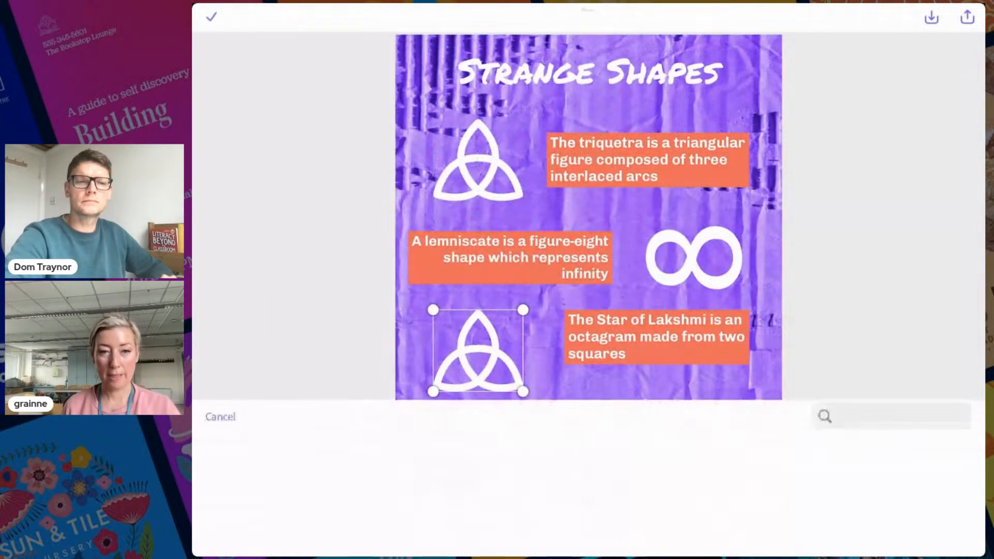
left_click(960, 35)
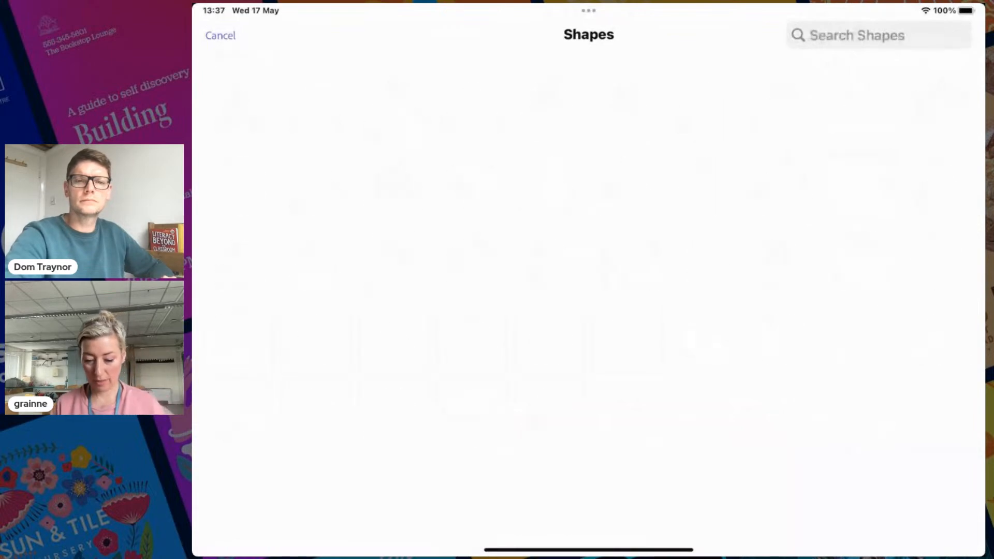
type("star ")
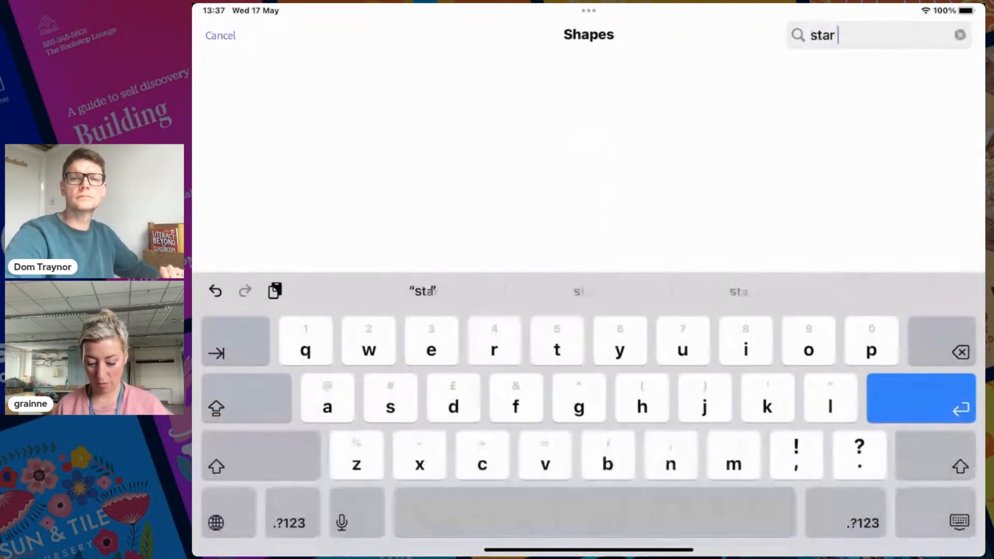
type("of laksh")
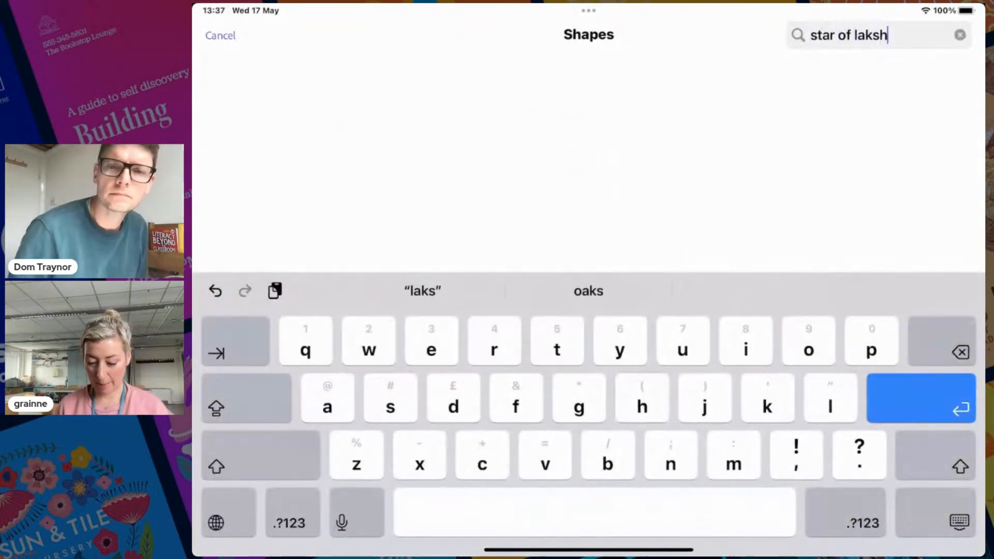
type("mi")
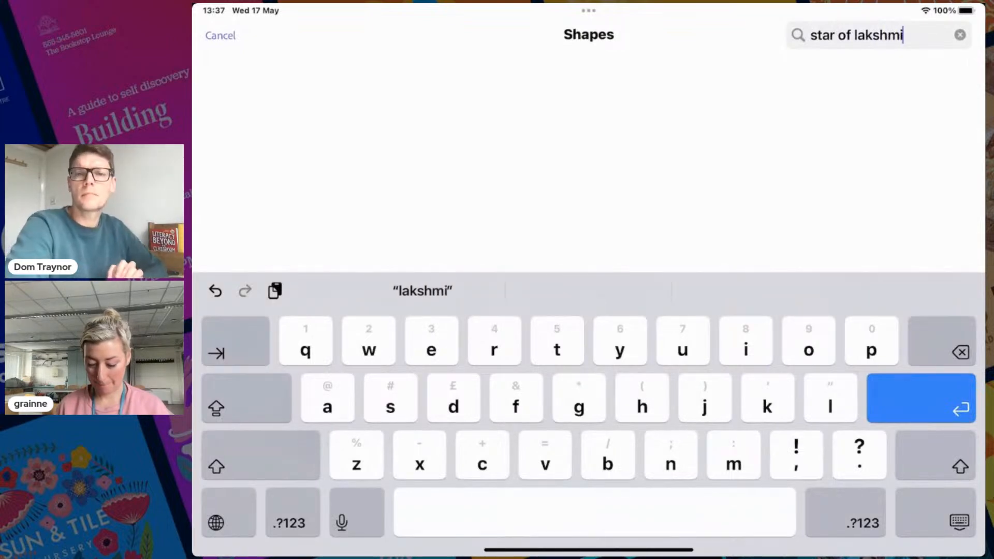
key("Return")
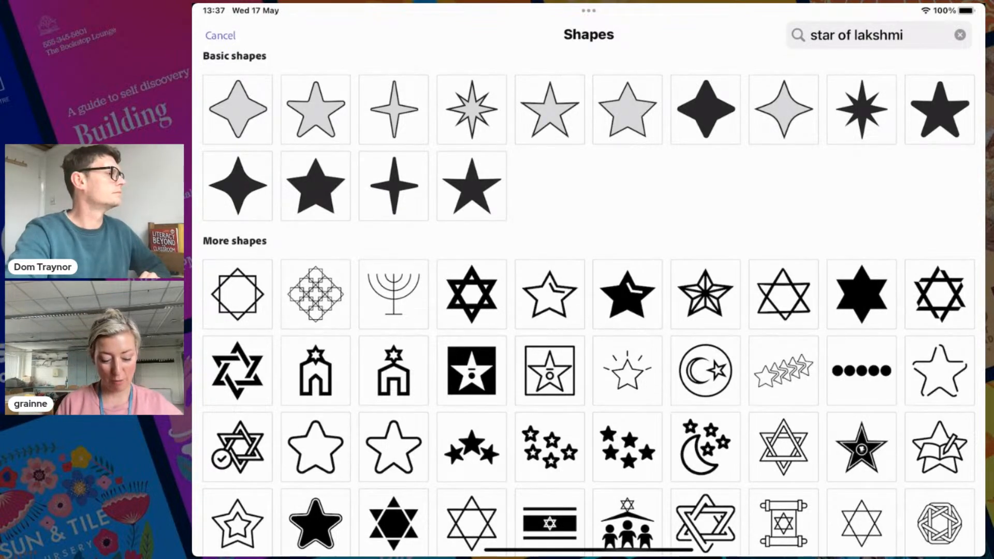
left_click(238, 294)
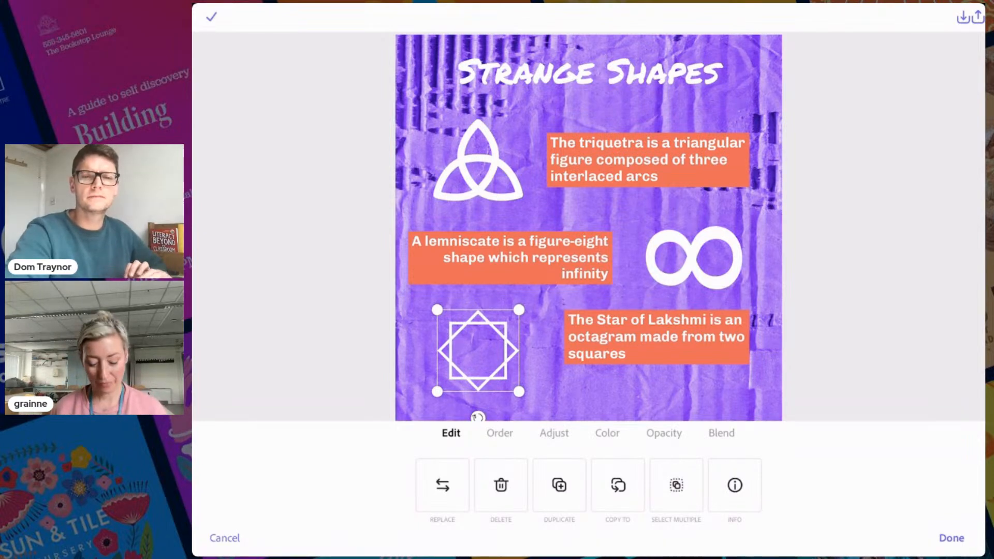
Enlarge the octagram and align it beside its caption
left_click_drag(437, 309, 422, 295)
left_click_drag(520, 393, 519, 392)
mouse_move(472, 344)
left_mouse_down()
mouse_move(488, 346)
mouse_move(477, 349)
left_mouse_up()
left_click(951, 538)
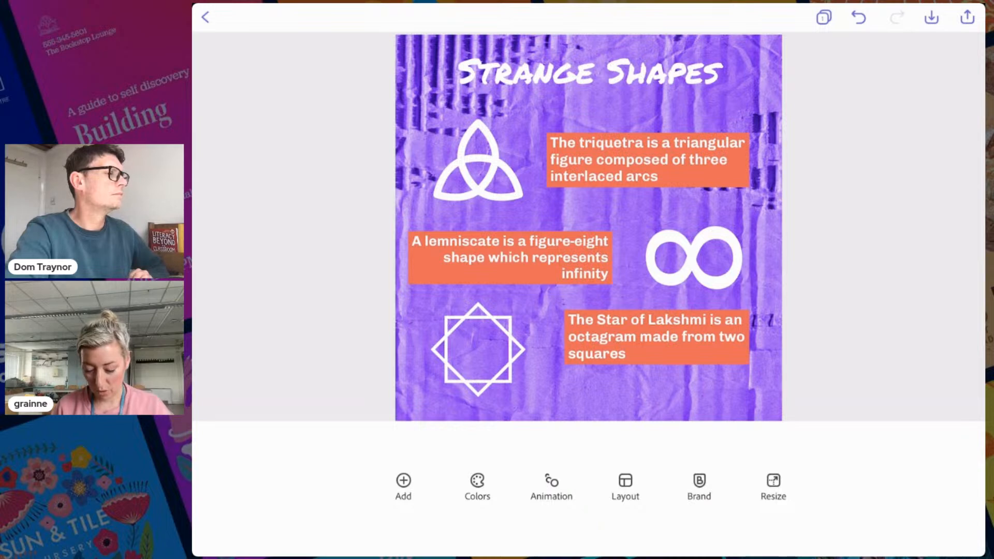
Nudge the Star of Lakshmi caption down and try multi-selecting it with the octagram
left_click_drag(656, 337, 657, 349)
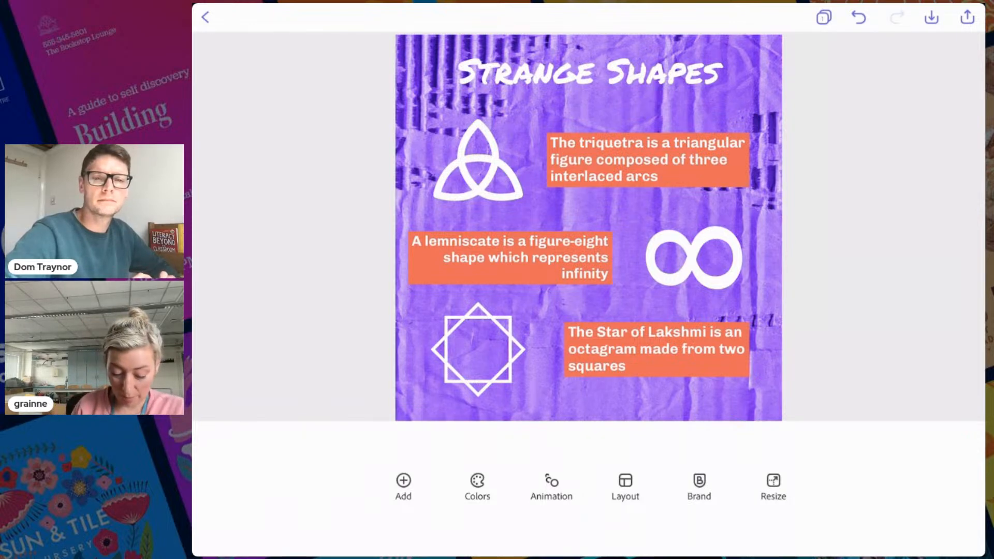
left_click(478, 350)
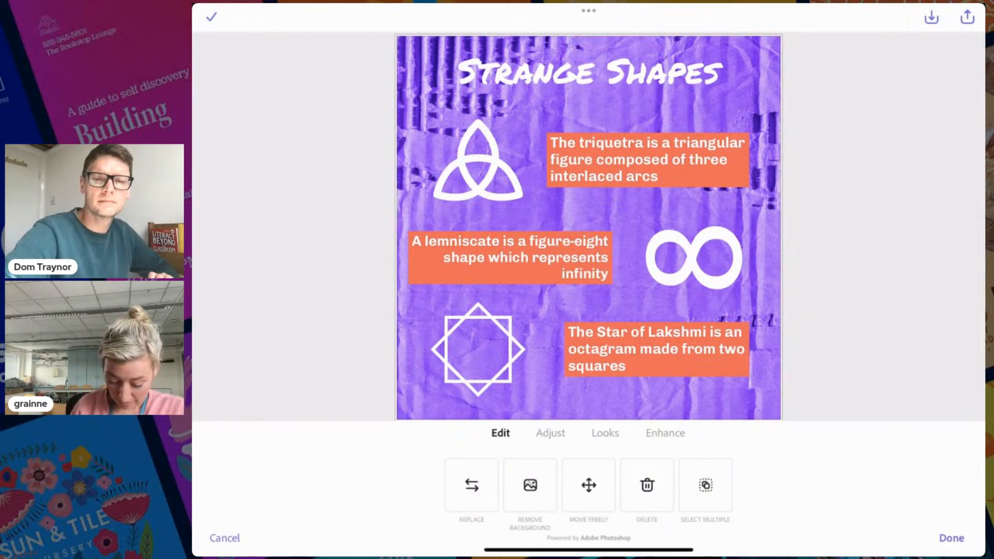
left_click(478, 350)
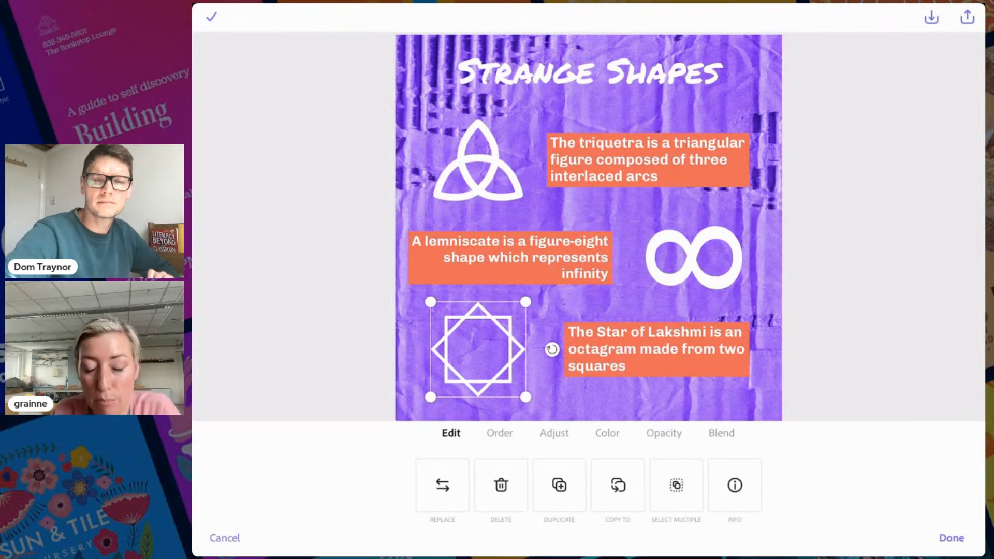
left_click(676, 485)
left_click(656, 349)
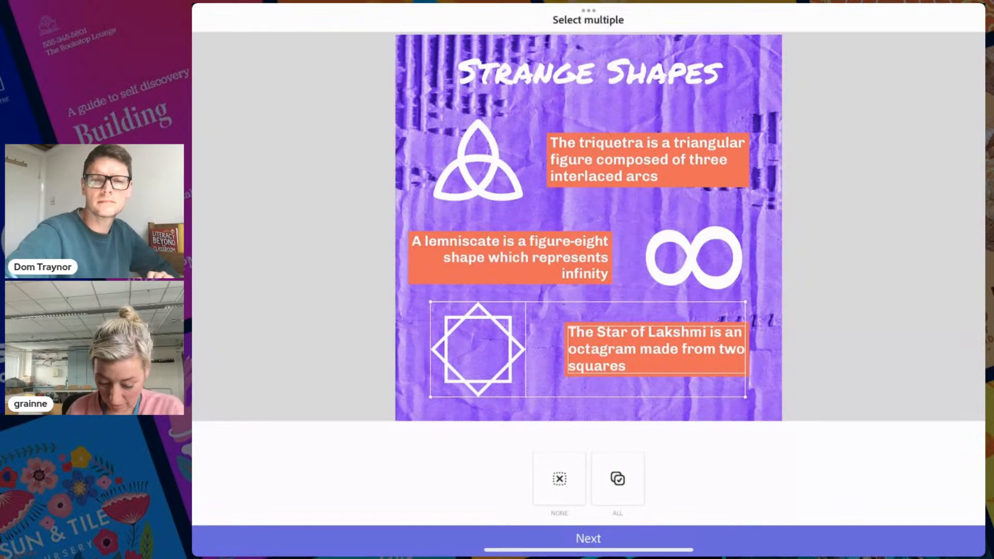
left_click(831, 354)
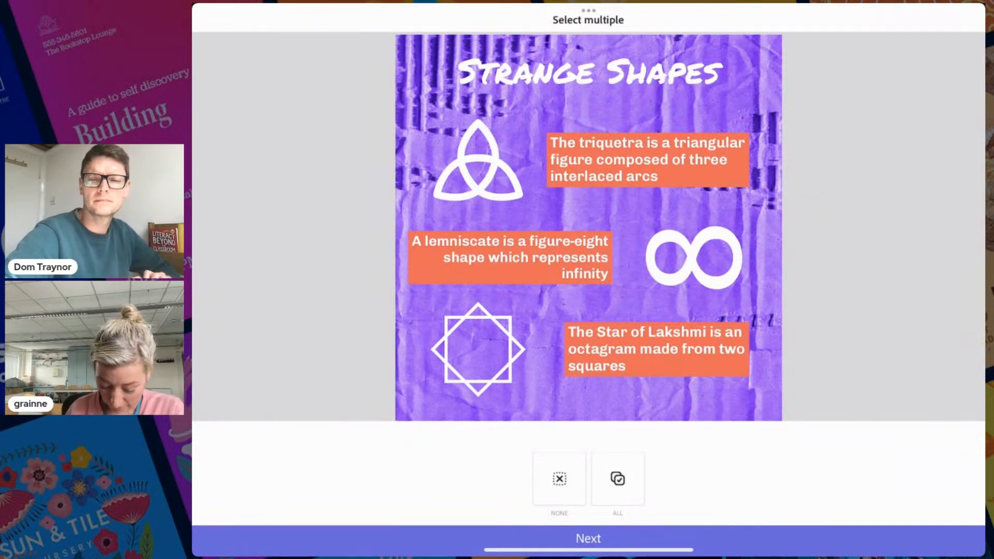
left_click(588, 538)
Multi-select the octagram and its caption and move both up slightly together
mouse_move(656, 349)
left_mouse_down()
mouse_move(657, 330)
mouse_move(656, 350)
left_mouse_up()
left_click(656, 350)
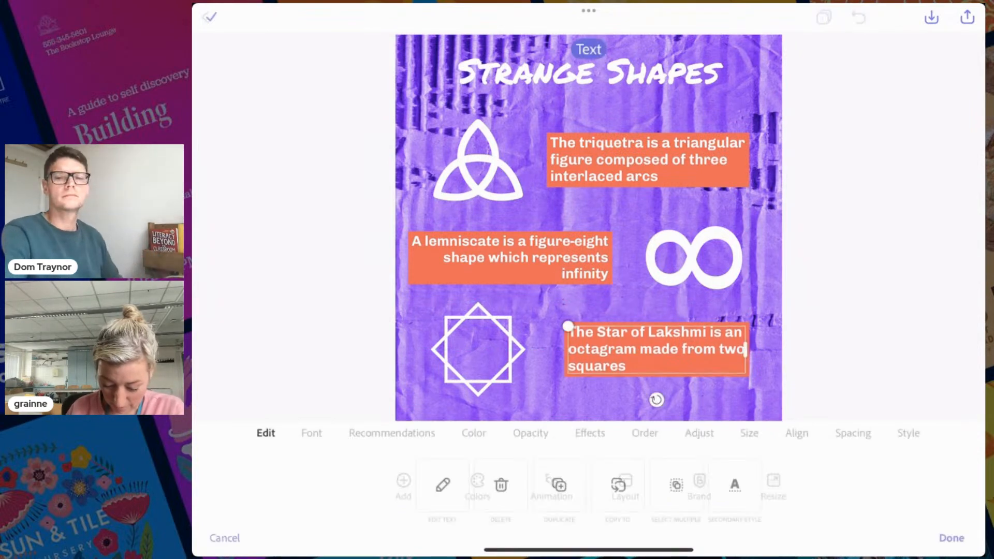
left_click(676, 485)
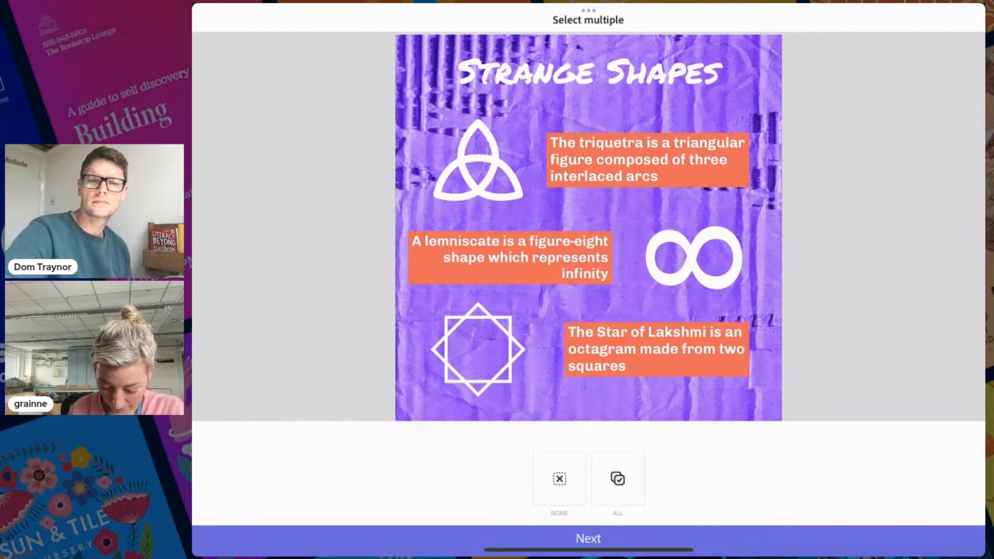
left_click(478, 349)
left_click(656, 349)
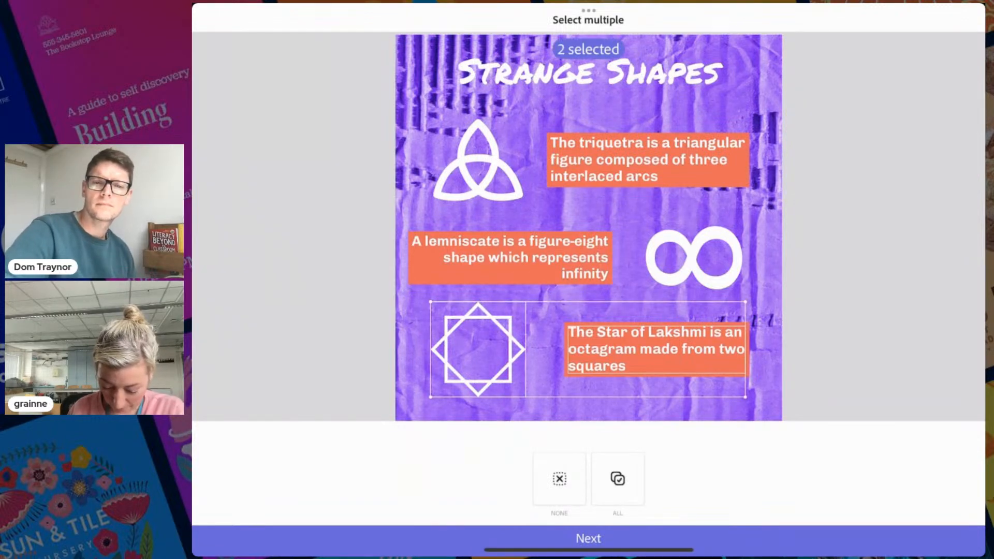
left_click(588, 539)
left_click_drag(656, 349, 658, 340)
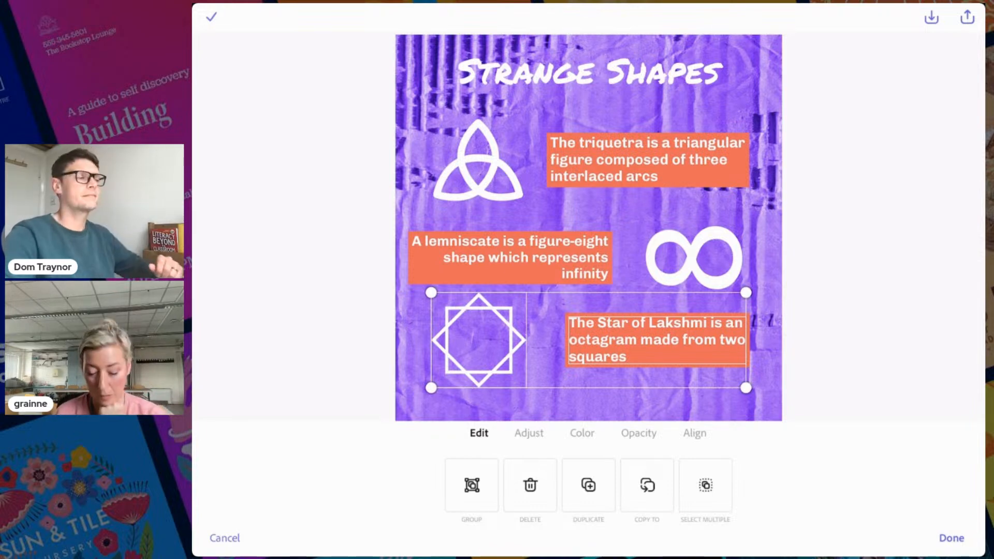
left_click(952, 538)
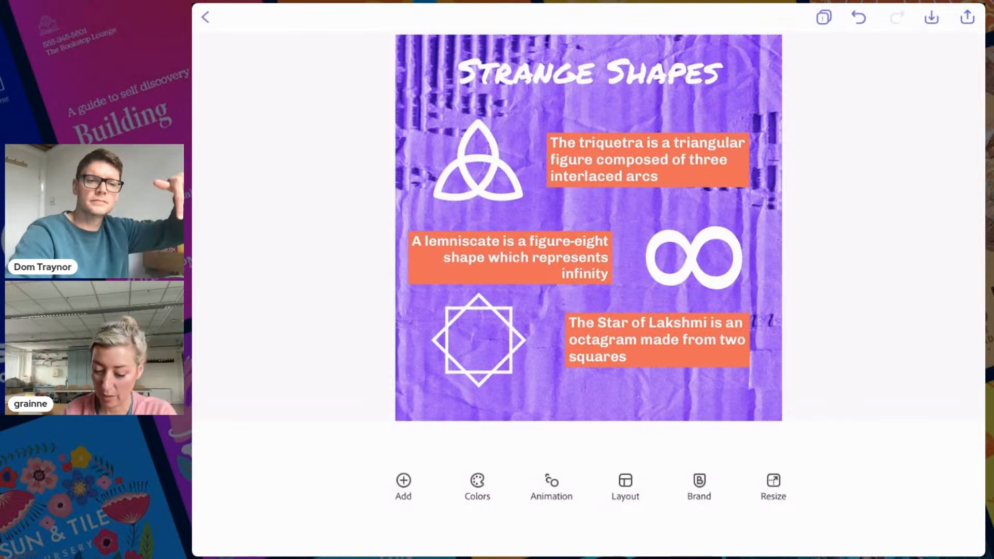
Bring up the sharing options for Strange Shapes and choose Copy link
left_click(931, 17)
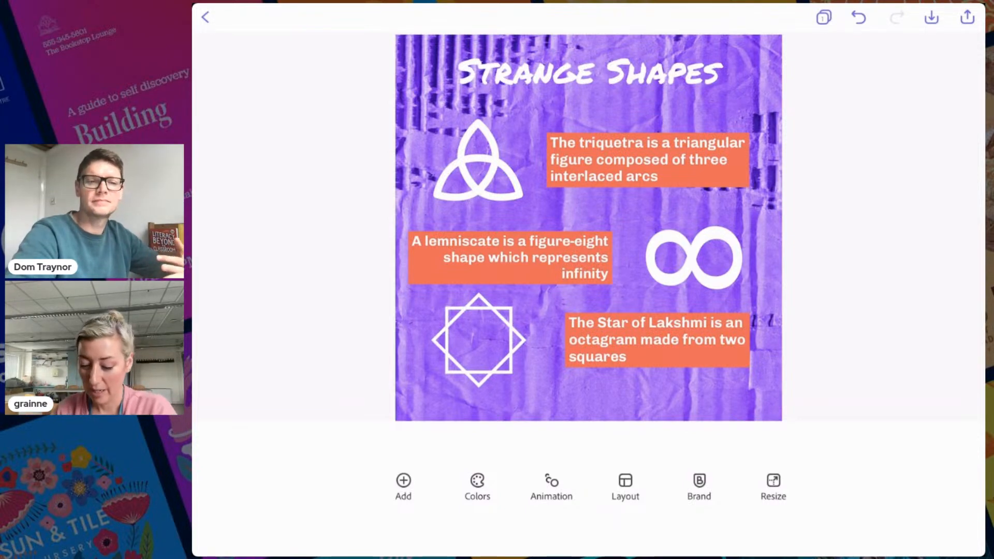
left_click(967, 18)
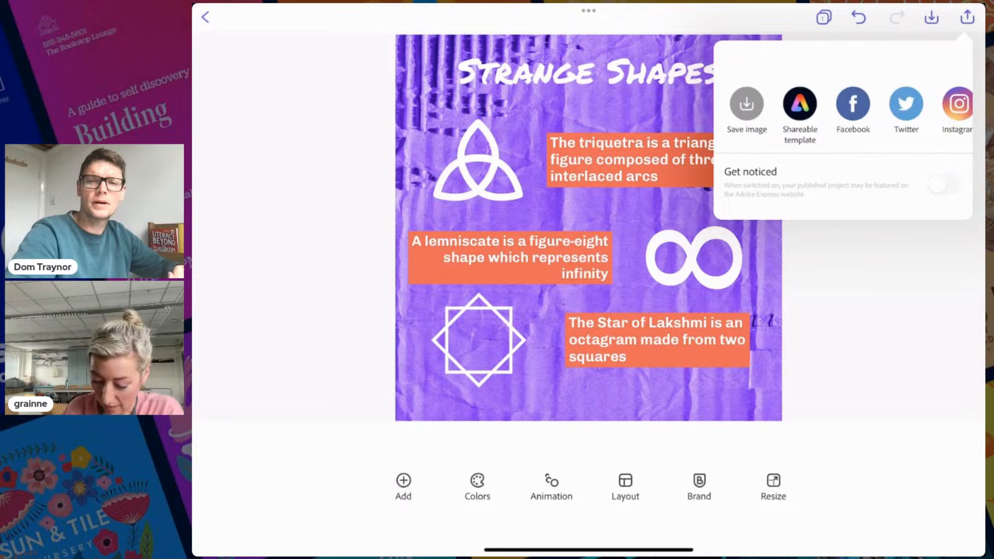
scroll(844, 108, "right", 5)
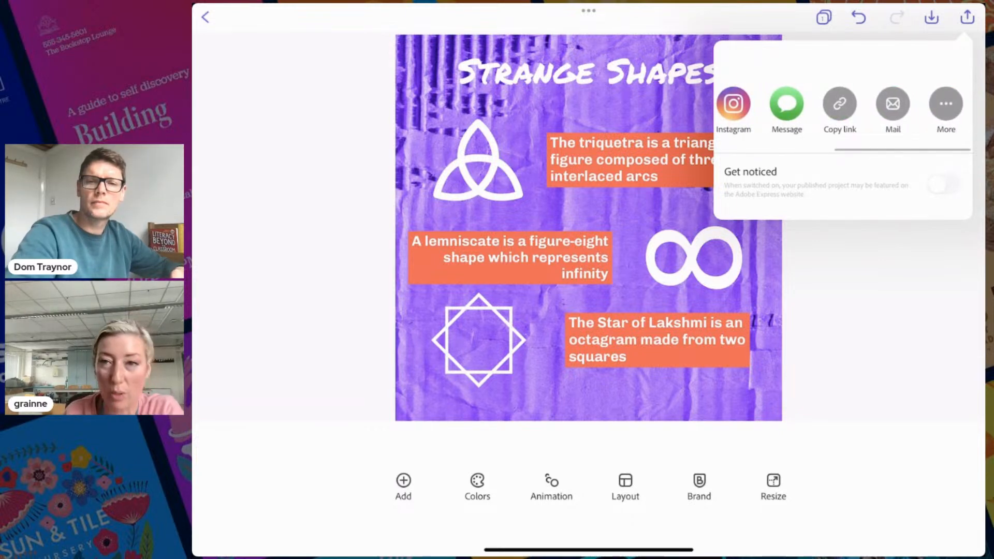
left_click(839, 104)
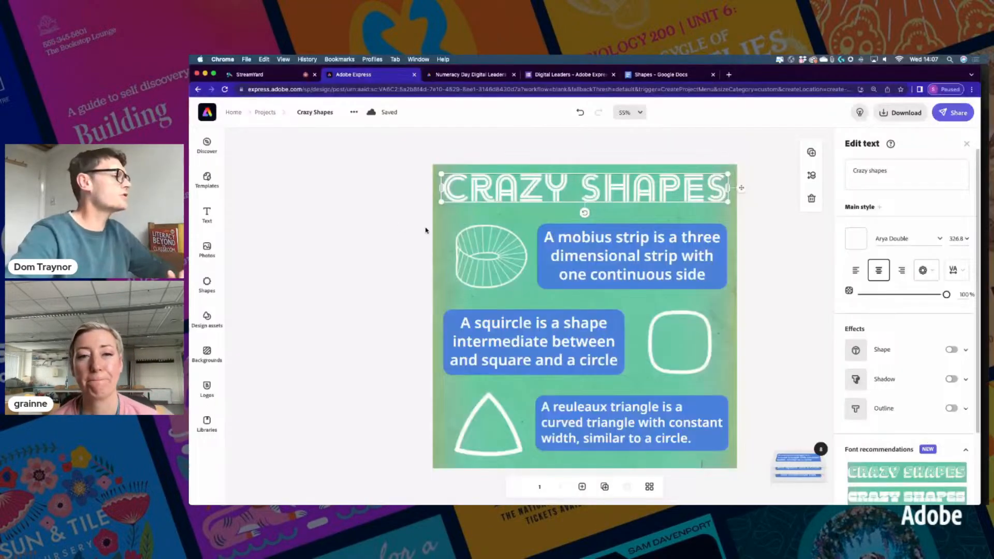
Download the Crazy Shapes design as a PNG to the Downloads folder
left_click(775, 241)
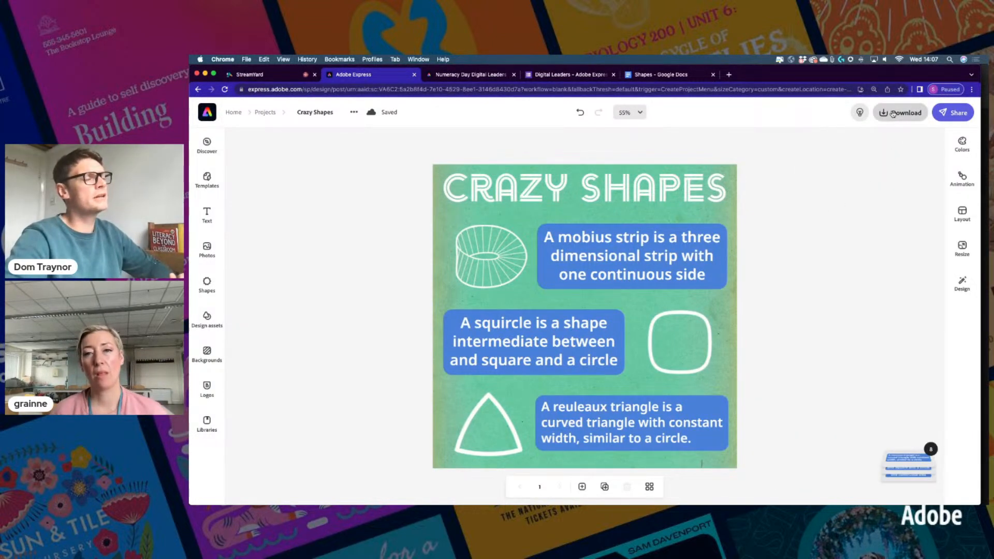
left_click(296, 112)
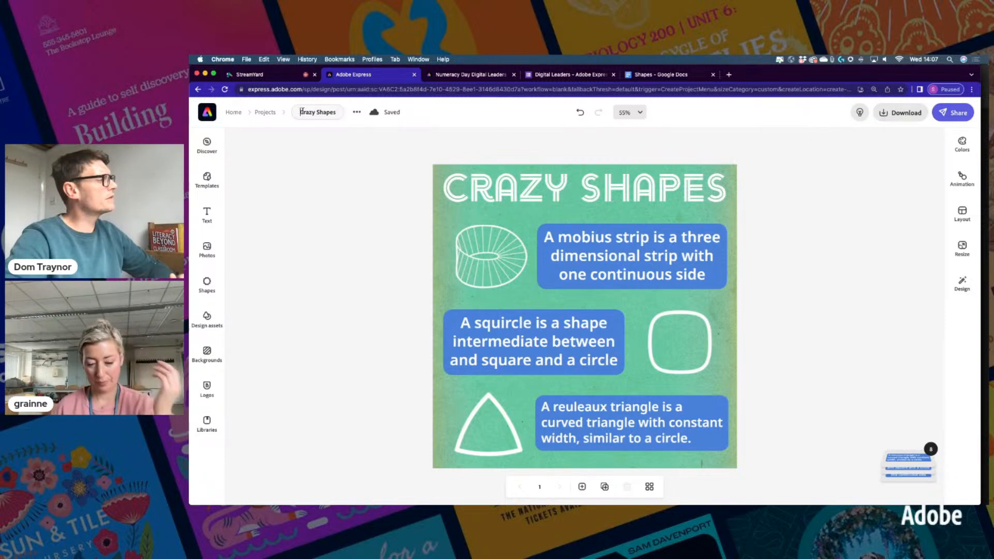
left_click(882, 114)
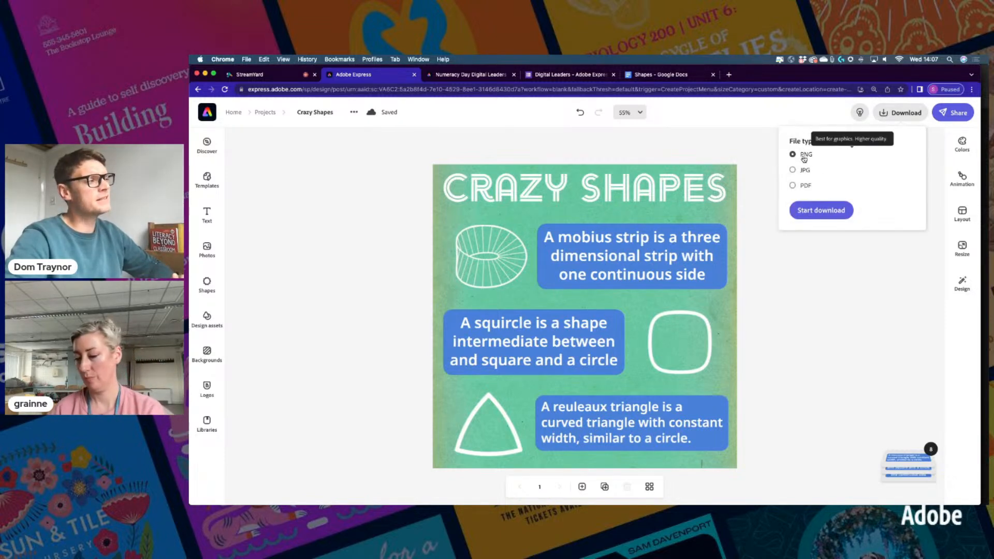
left_click(809, 211)
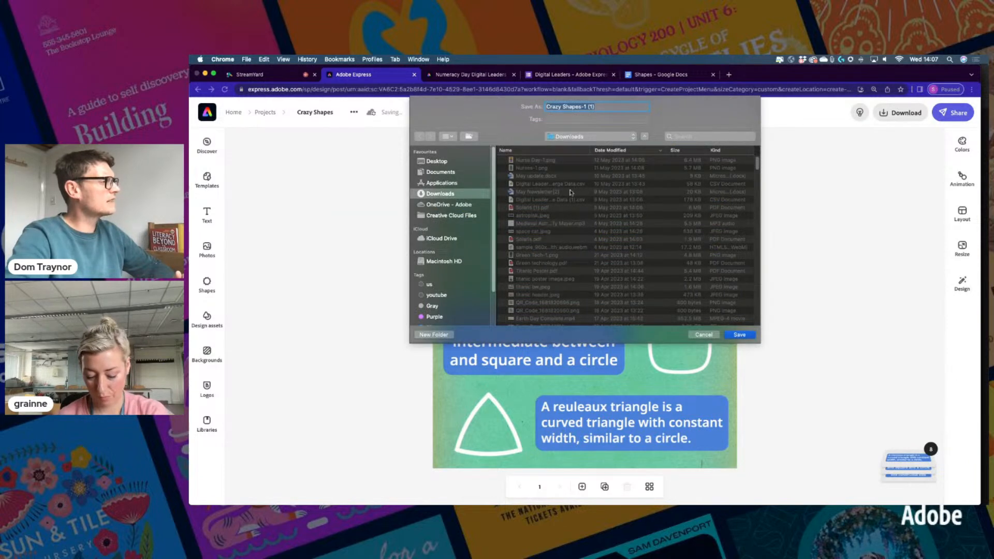
left_click(739, 334)
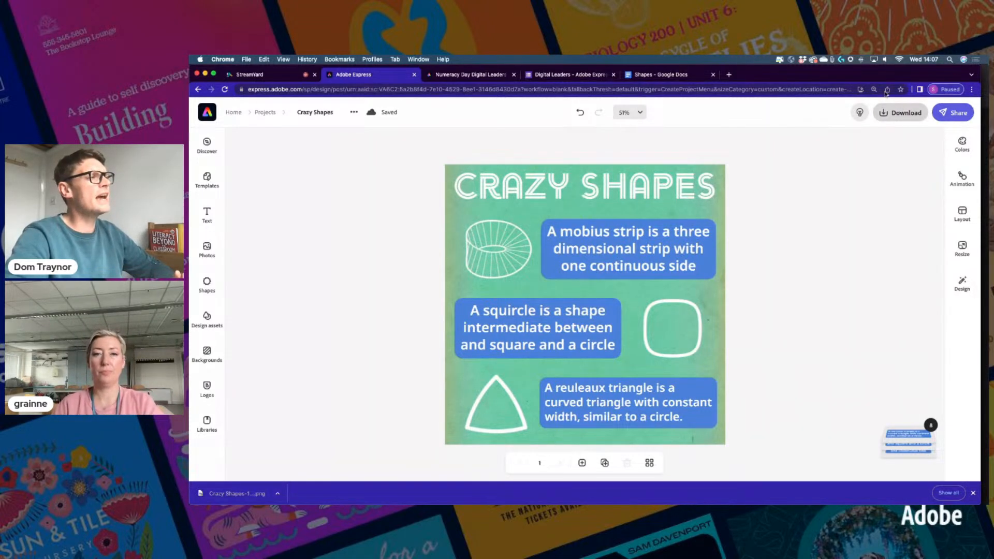
Generate and copy the design's publish share link, then switch to the Numeracy Day challenge page
left_click(953, 112)
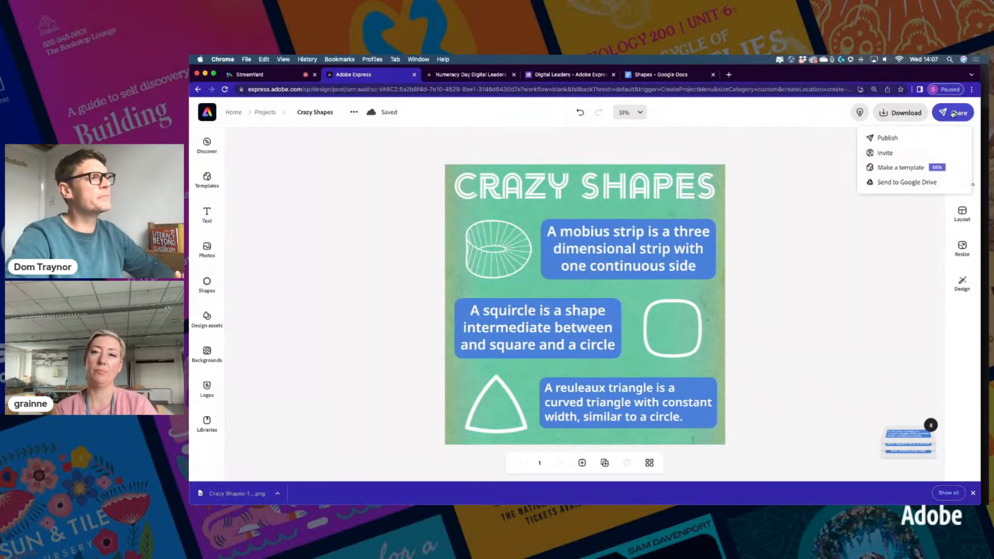
left_click(888, 138)
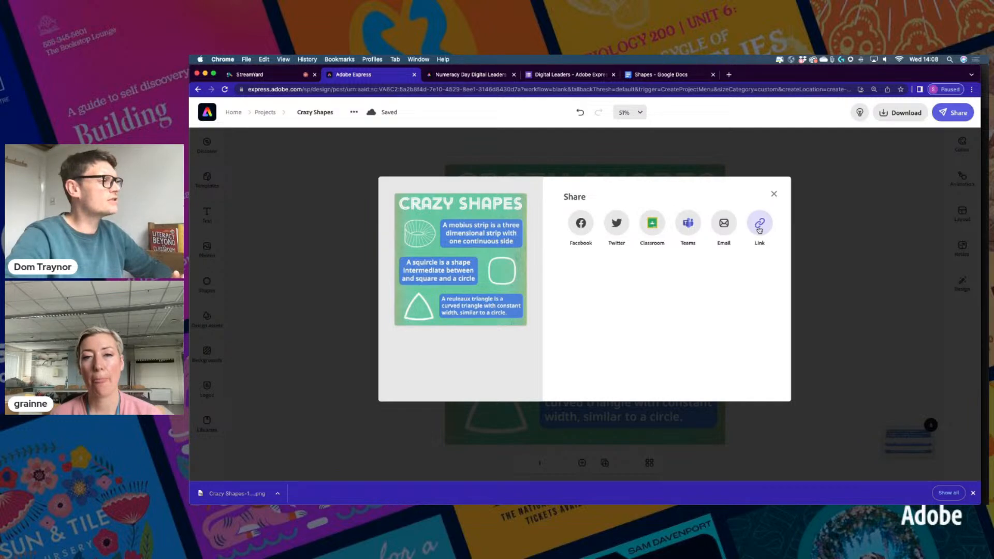
left_click(759, 228)
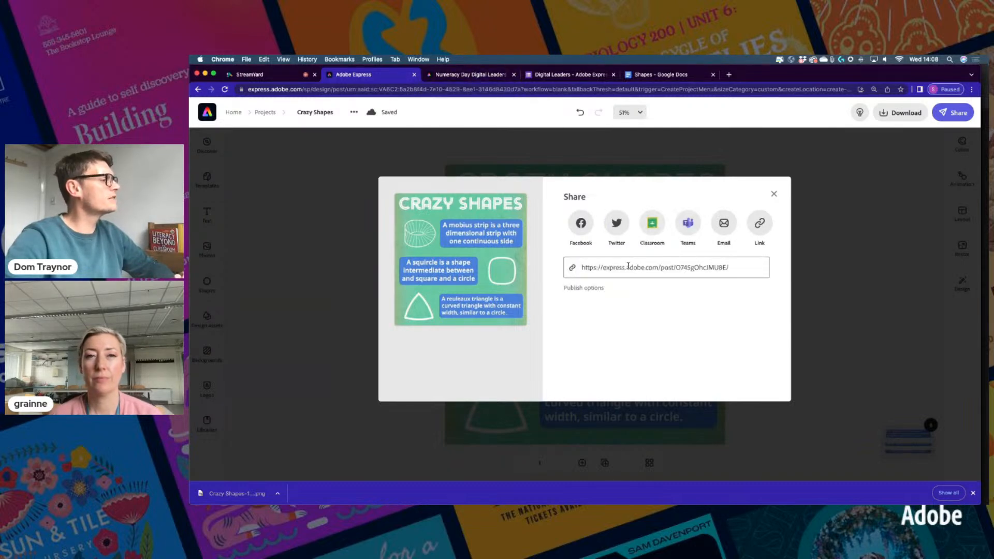
left_click(628, 265)
key("super+c")
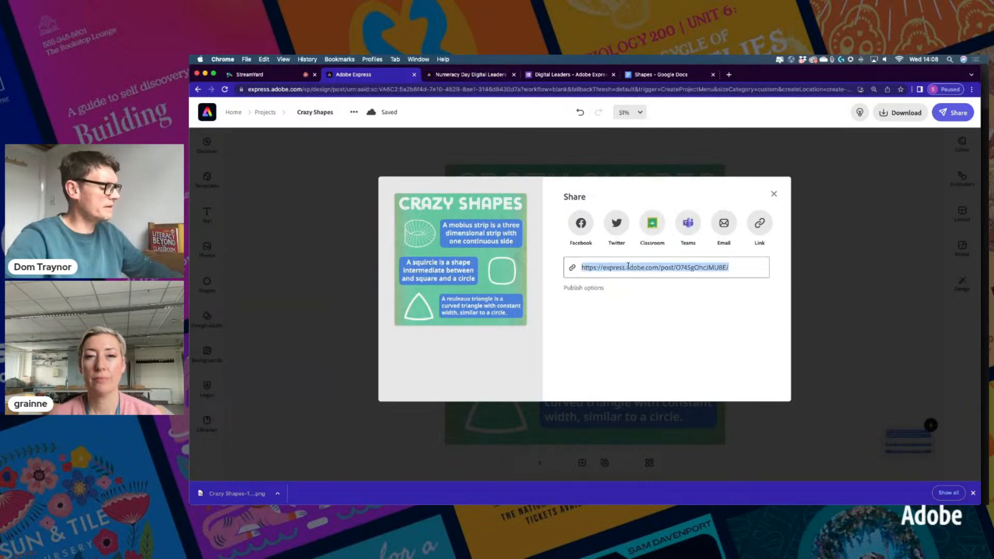
left_click(481, 77)
scroll(587, 213, "up", 10)
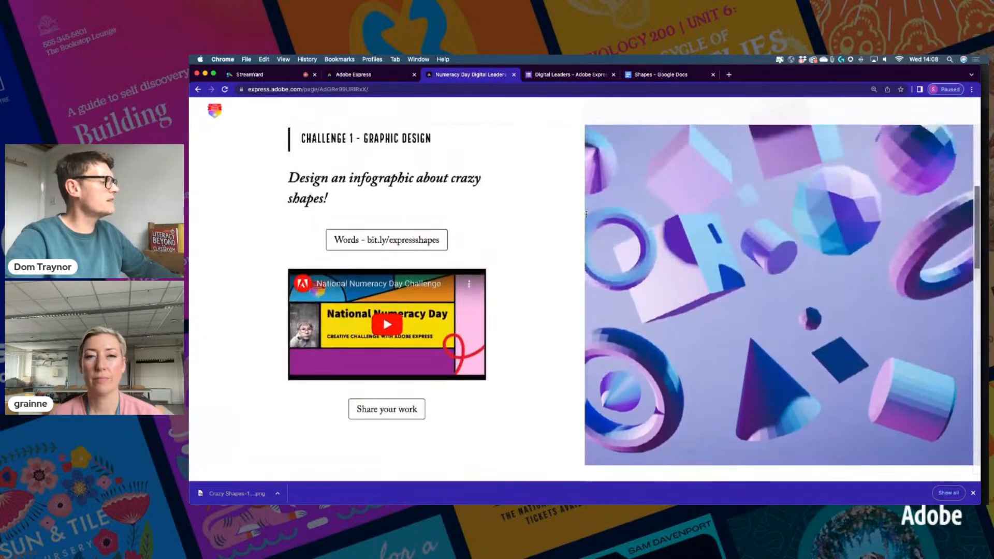
Submit the Share your work form with a first name, school and the pasted Crazy Shapes link
left_click(408, 411)
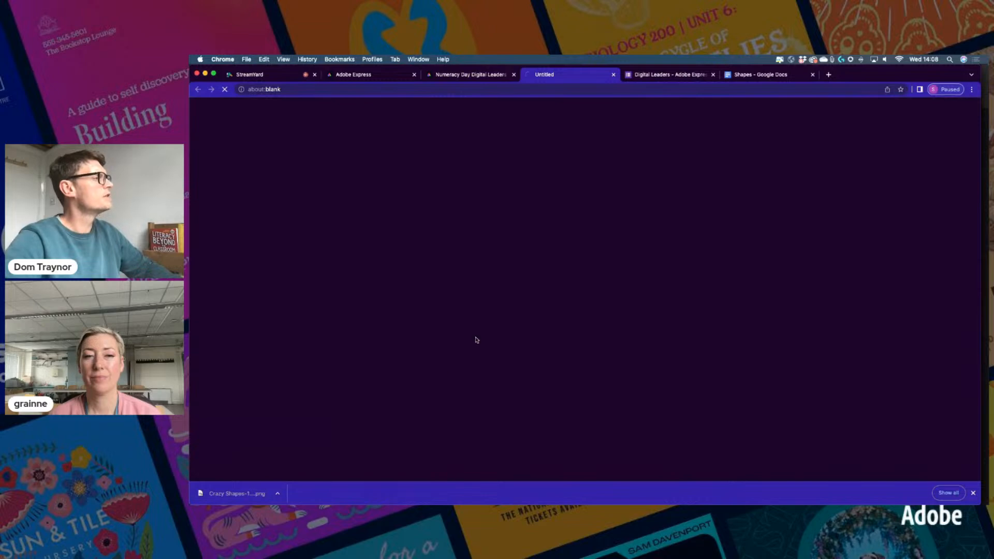
left_click(508, 301)
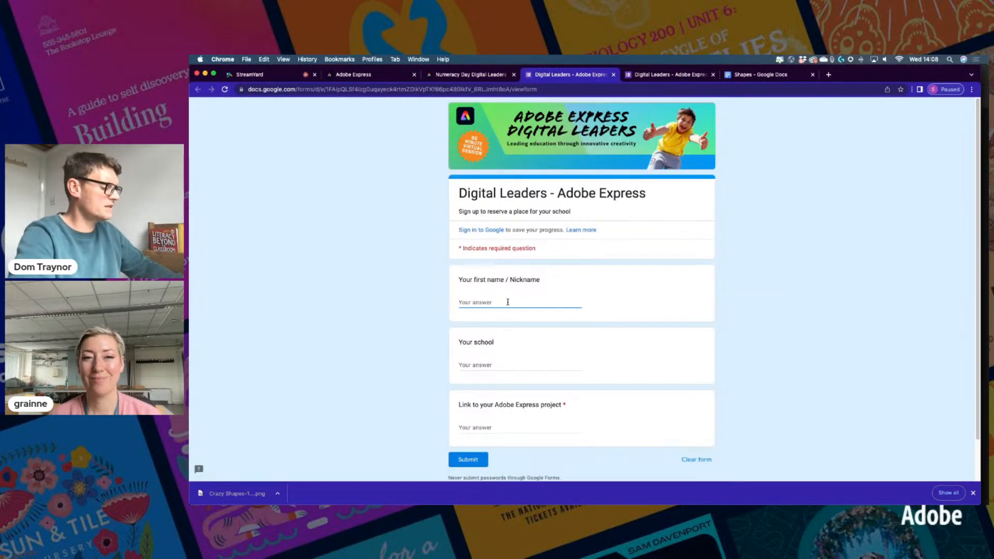
type("Dom")
key("Tab")
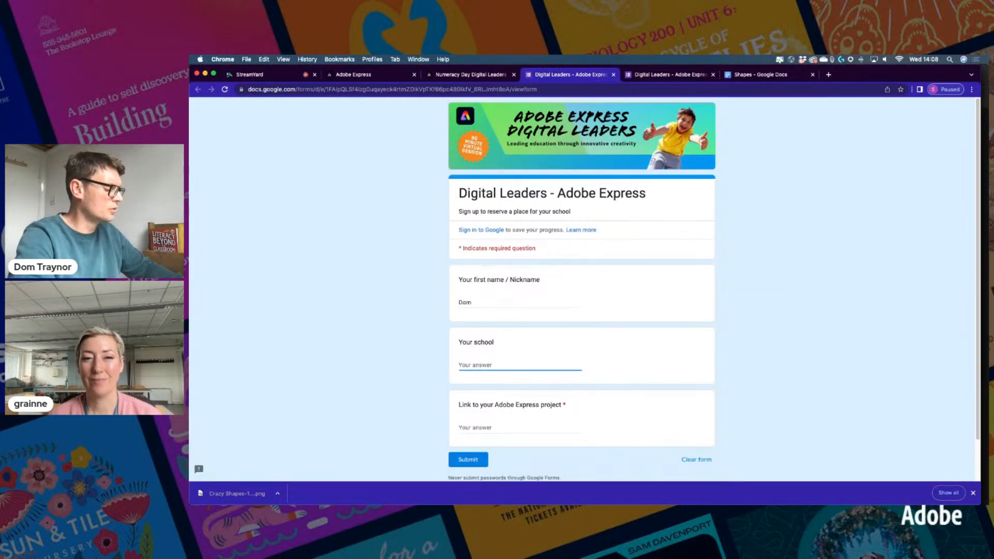
type("My school")
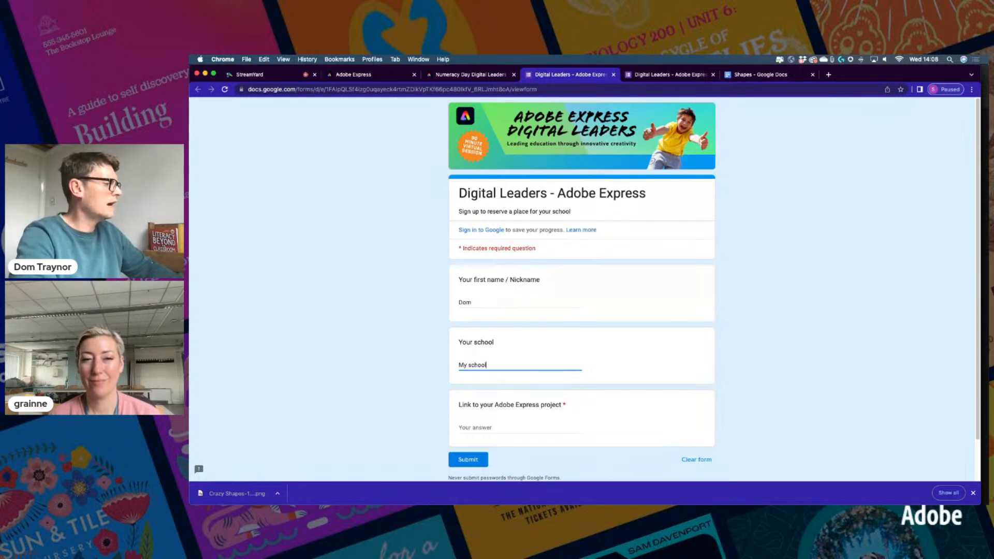
key("Tab")
key("super+v")
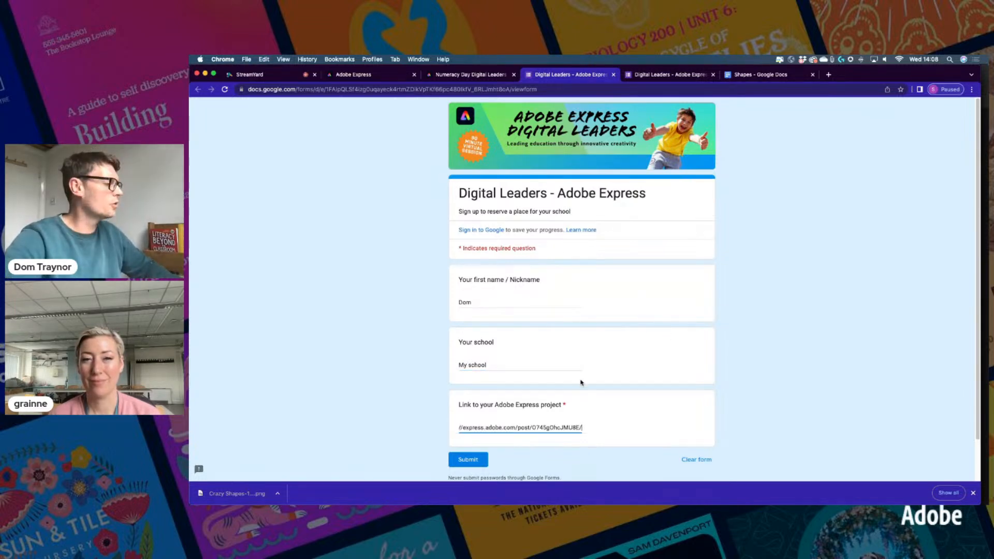
left_click(462, 463)
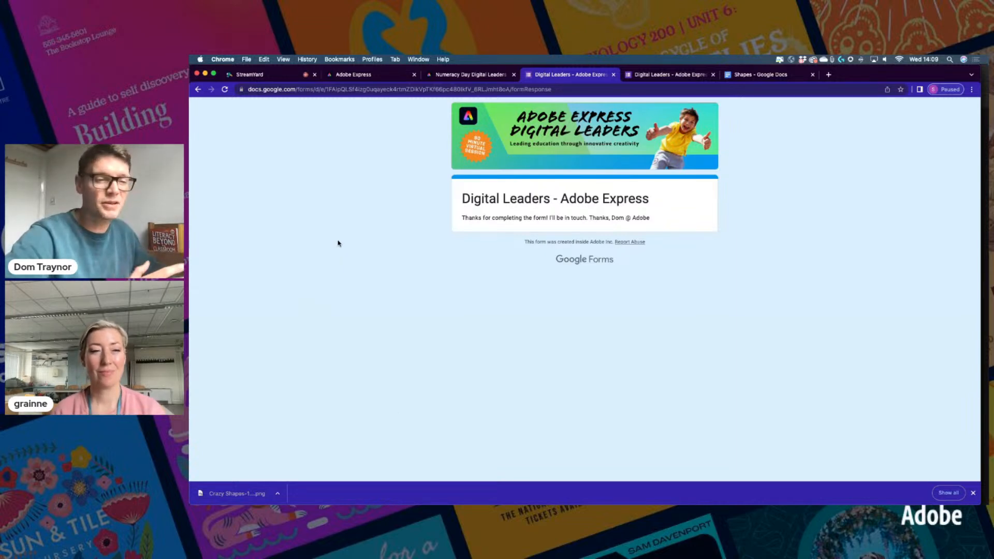
left_click(374, 78)
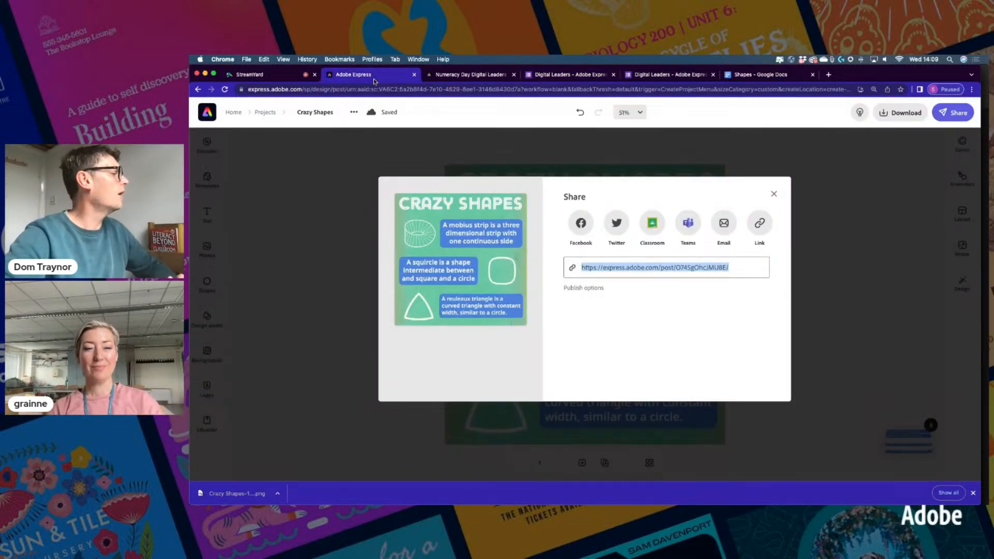
Close the Share dialog, glance at the Shapes notes document, and return to the design
left_click(773, 193)
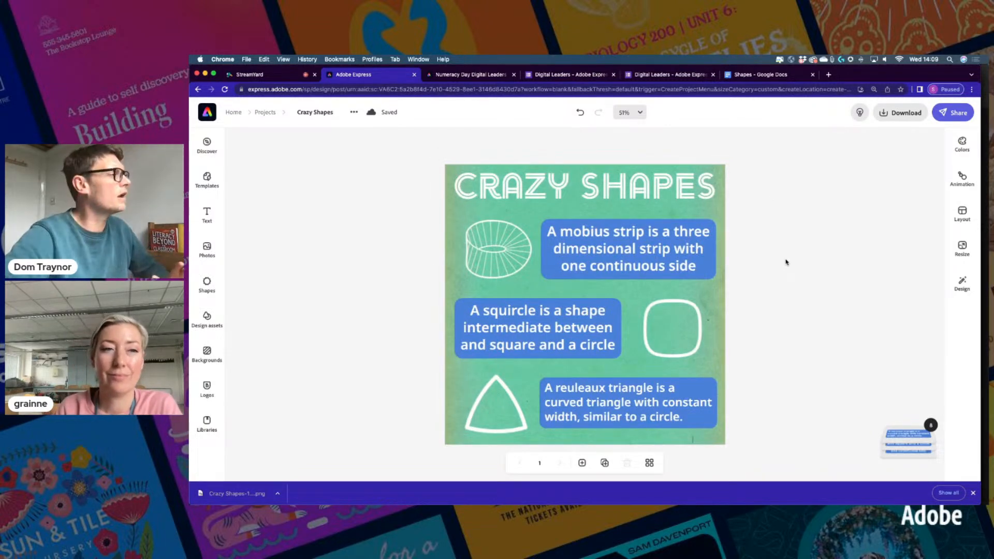
left_click(755, 75)
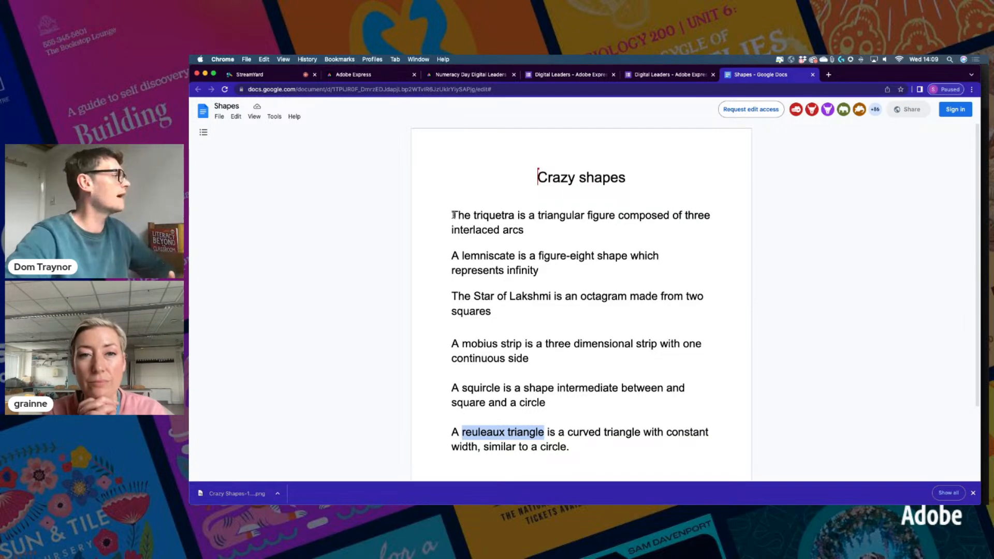
left_click(378, 77)
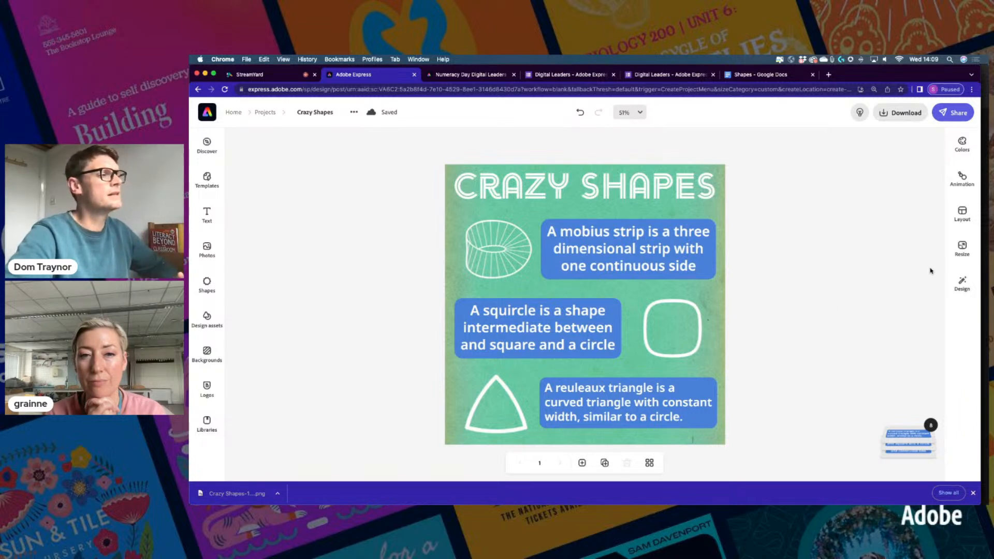
Resize the Crazy Shapes design to A4 portrait (210 x 297 mm)
left_click(962, 248)
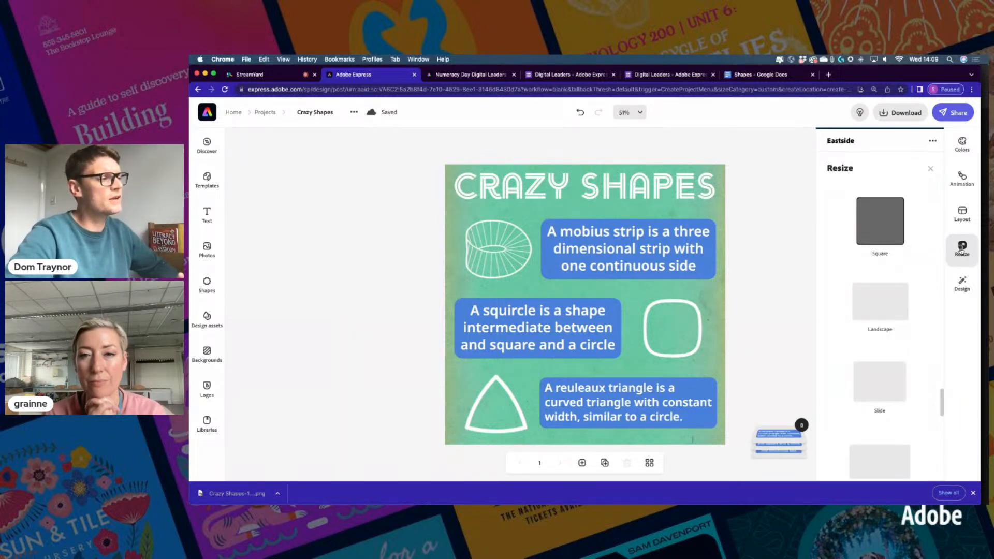
scroll(873, 385, "down", 10)
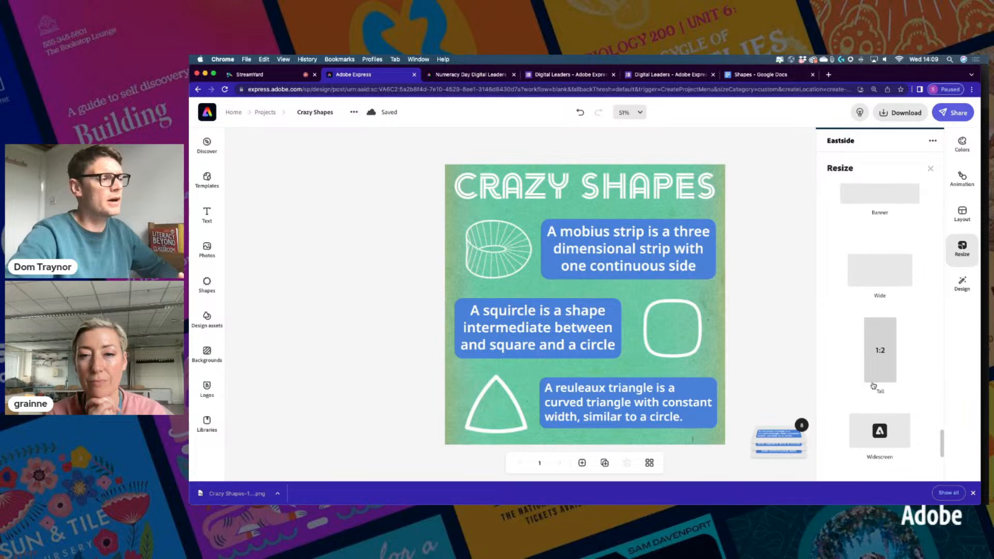
scroll(874, 385, "down", 5)
scroll(873, 386, "down", 10)
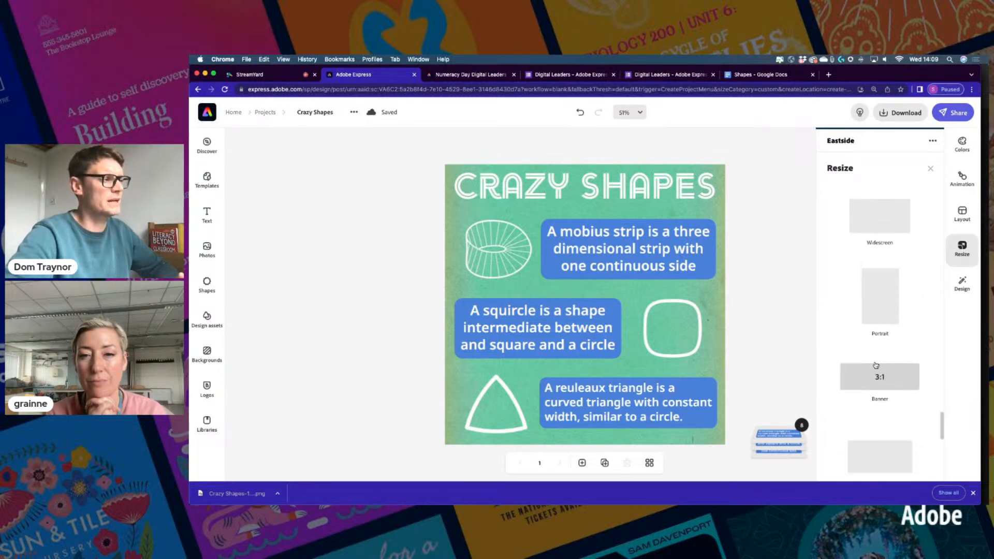
scroll(876, 366, "up", 13)
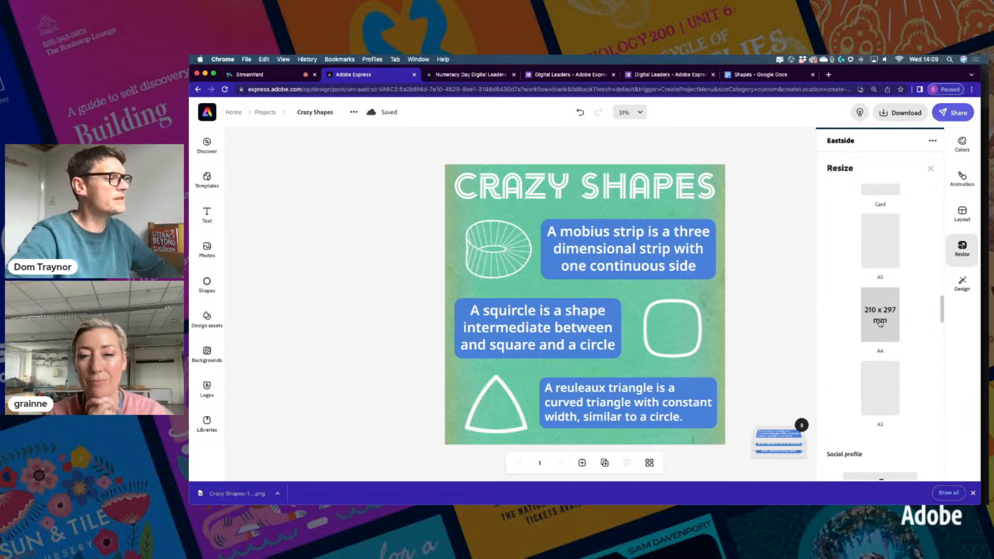
left_click(880, 316)
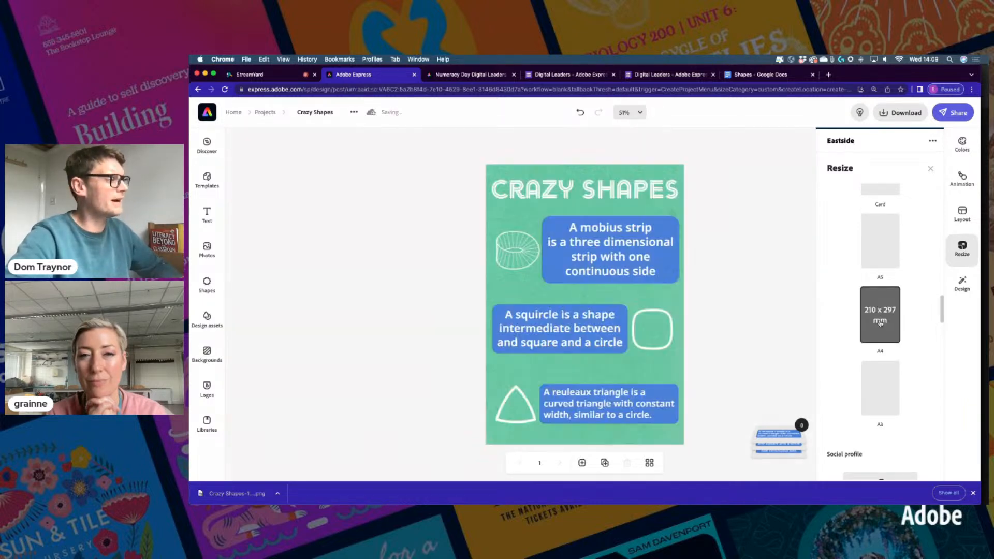
left_click(929, 170)
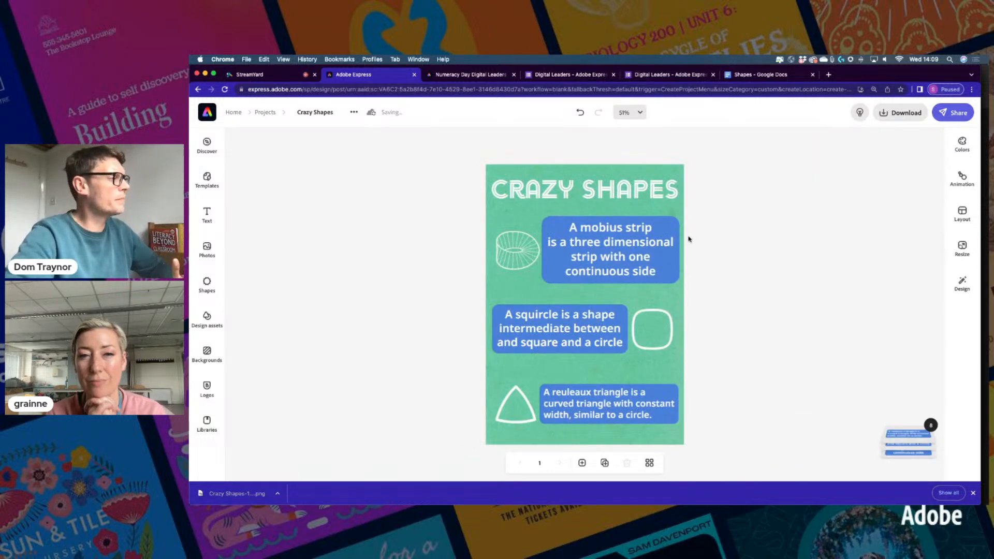
Left-align and narrow the mobius caption, moving it and its drawing up under the title
left_click_drag(590, 193, 590, 183)
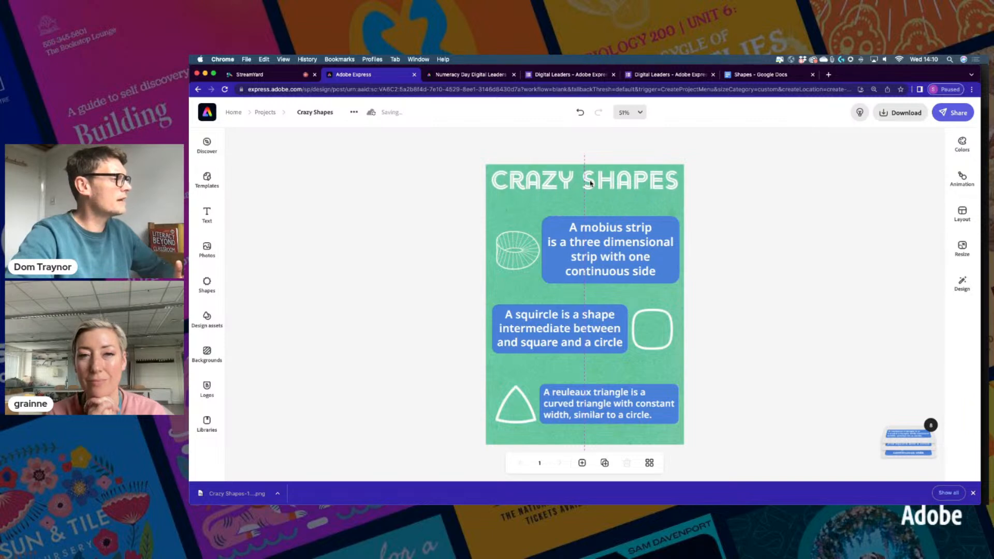
left_click(596, 248)
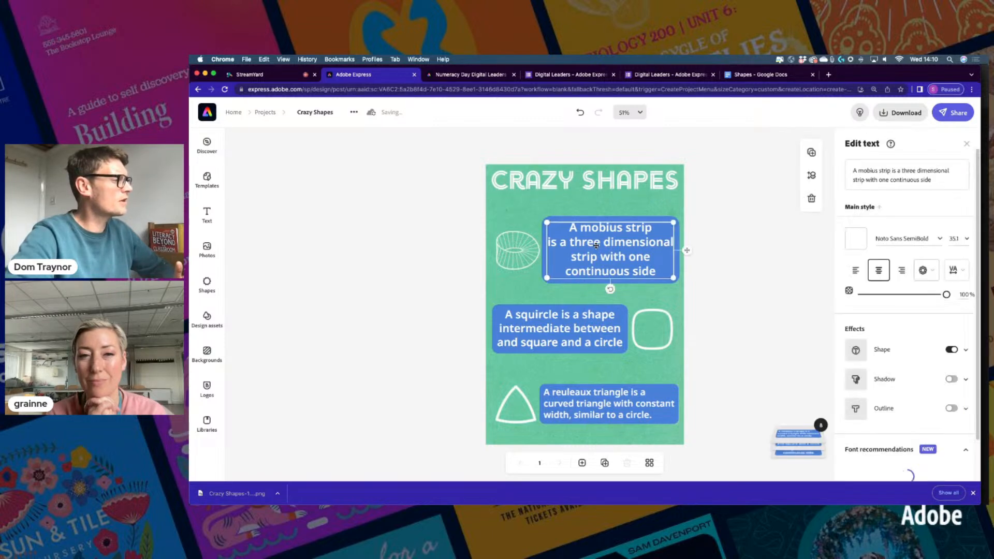
left_click(855, 270)
left_click_drag(547, 222, 564, 246)
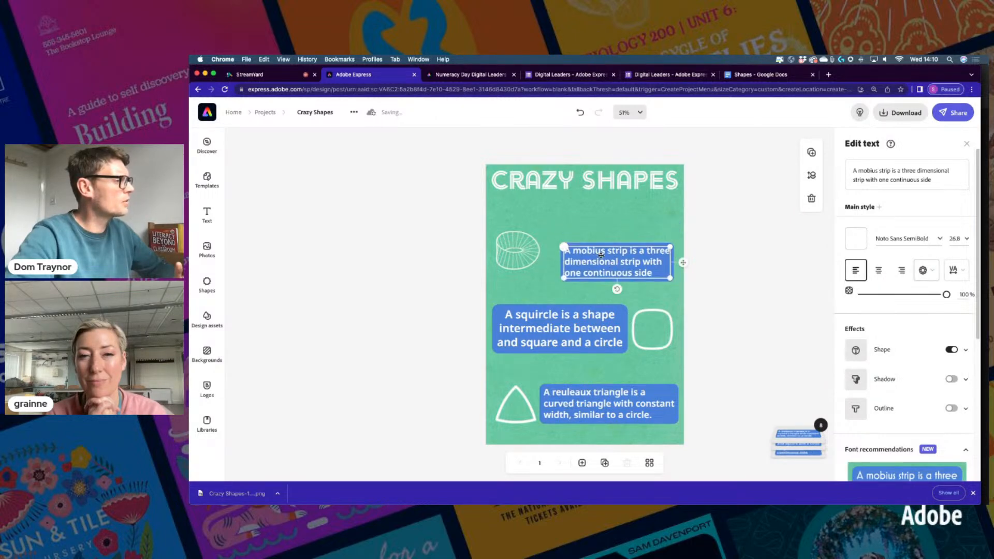
left_click_drag(685, 264, 688, 220)
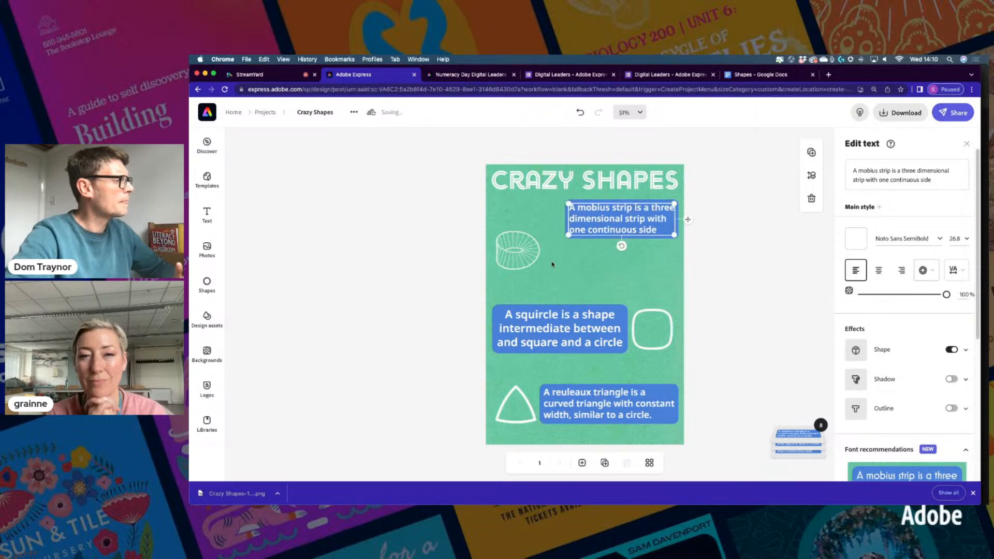
left_click_drag(526, 255, 536, 226)
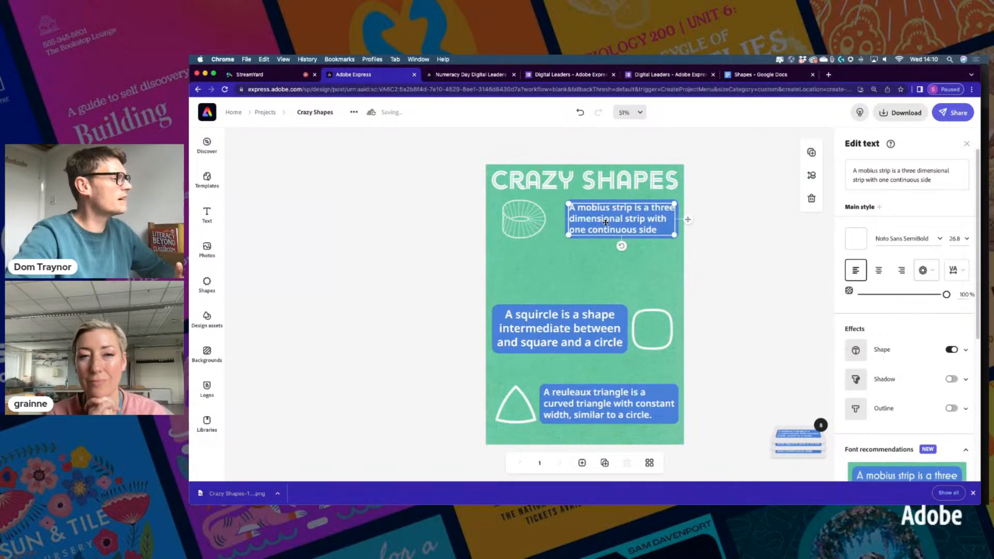
Set the squircle caption to text size 26.8 and move it with its outline below the mobius row
left_click(564, 330)
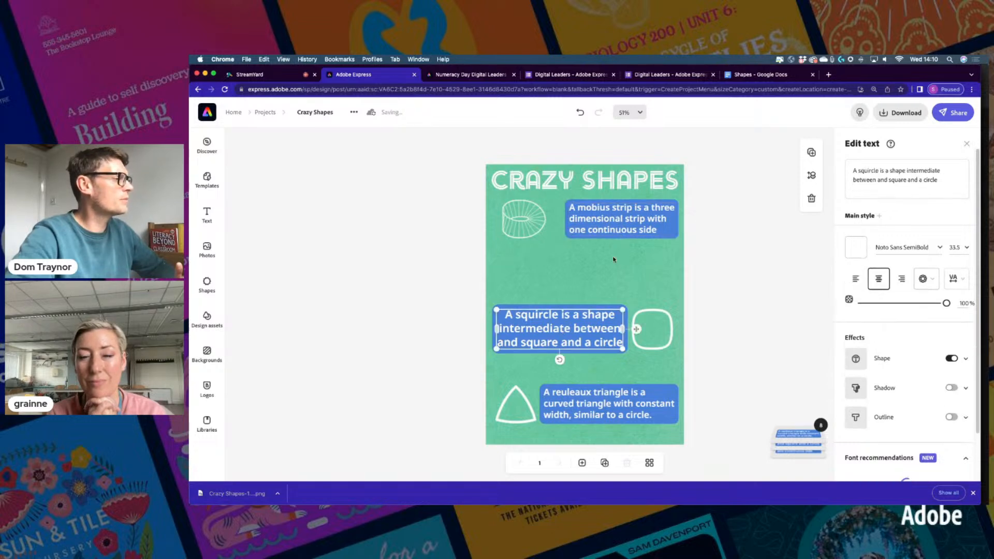
left_click(633, 218)
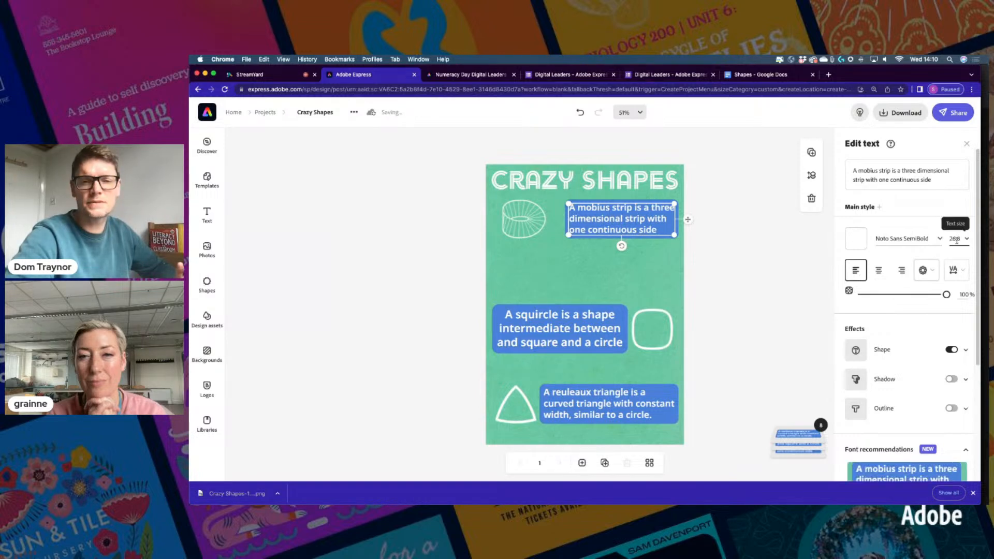
left_click(955, 239)
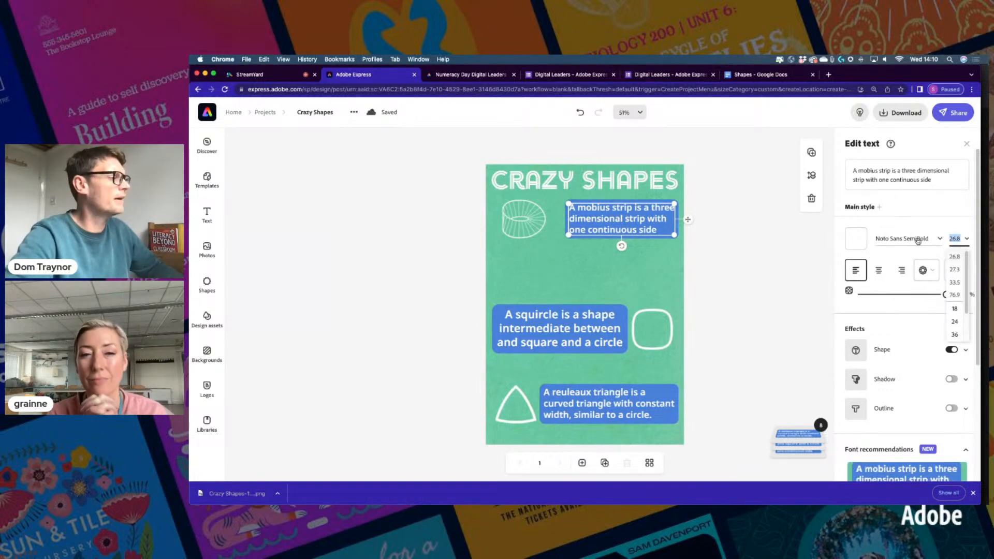
left_click(582, 329)
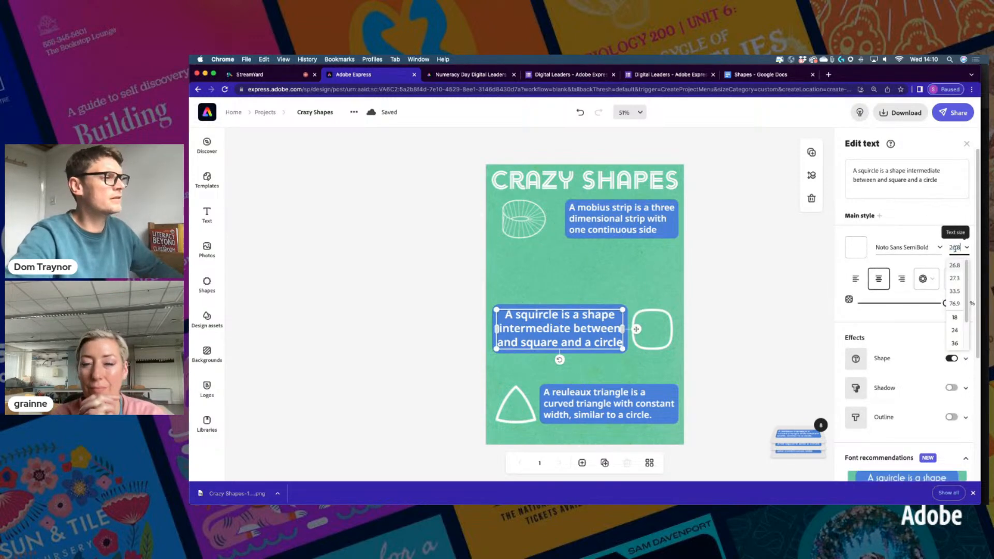
key("Return")
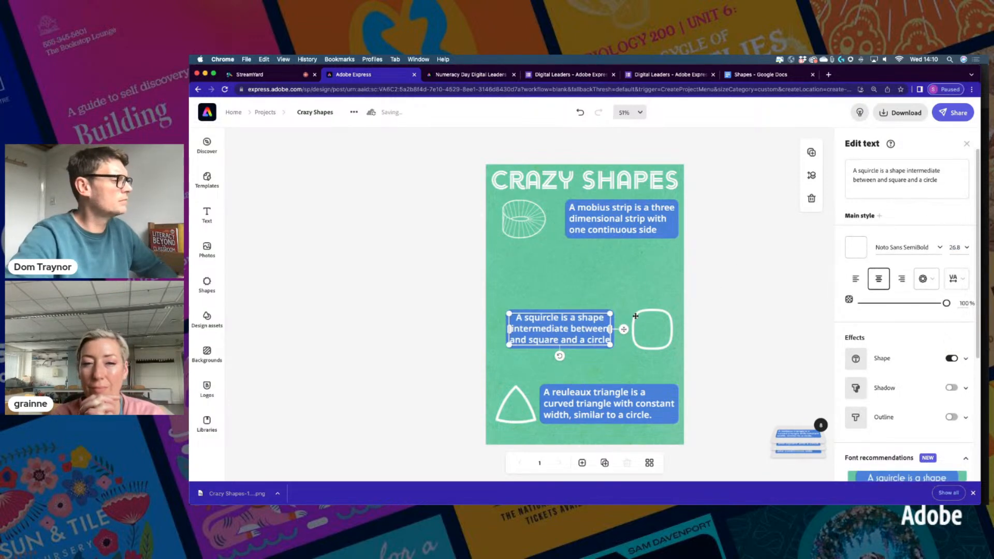
left_click_drag(624, 330, 613, 269)
left_click_drag(673, 336, 663, 276)
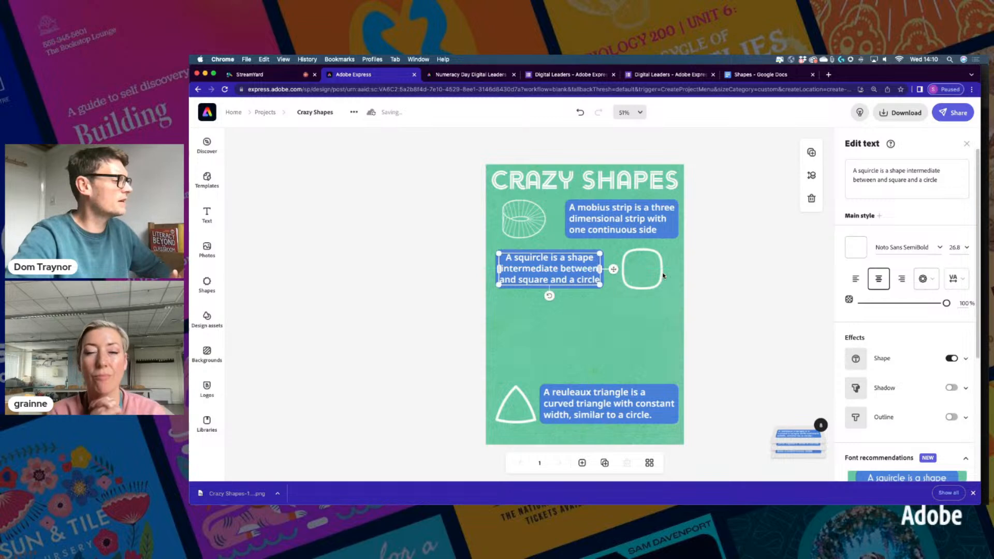
Set the reuleaux caption to size 26.8, narrow it, and move it and its triangle up
left_click(612, 413)
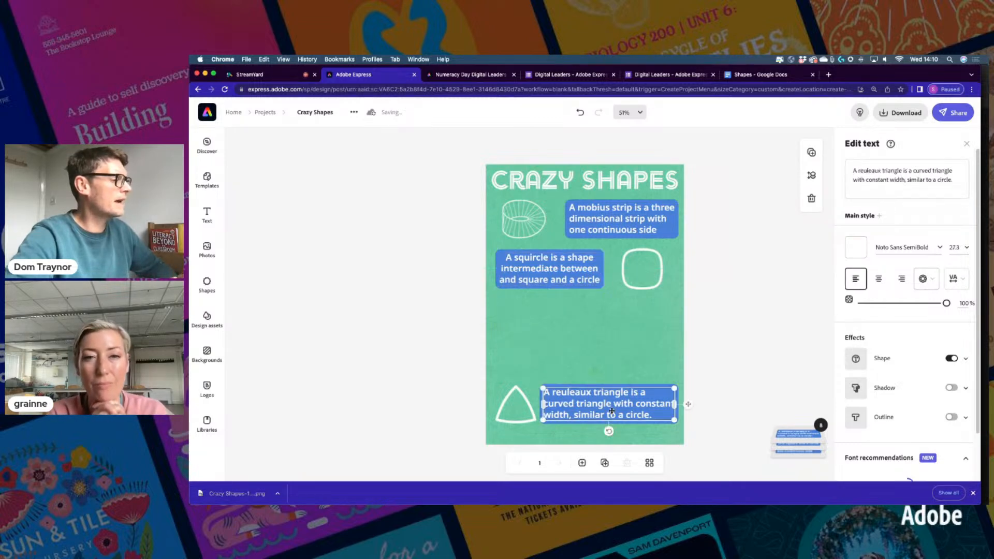
left_click(951, 247)
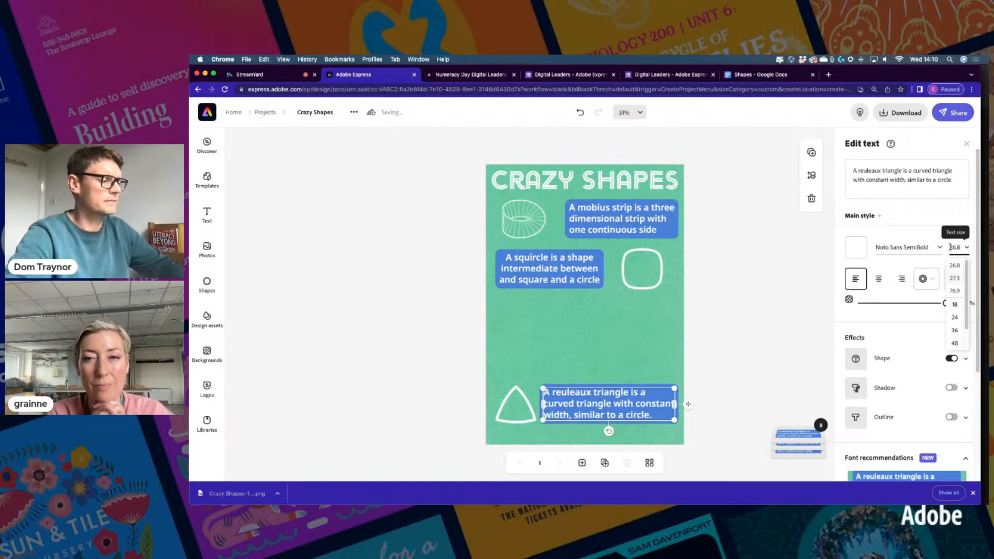
key("Return")
left_click_drag(686, 405, 687, 325)
left_click_drag(517, 420, 523, 337)
left_click(552, 331)
mouse_move(546, 320)
left_mouse_down()
mouse_move(561, 335)
mouse_move(538, 322)
left_mouse_up()
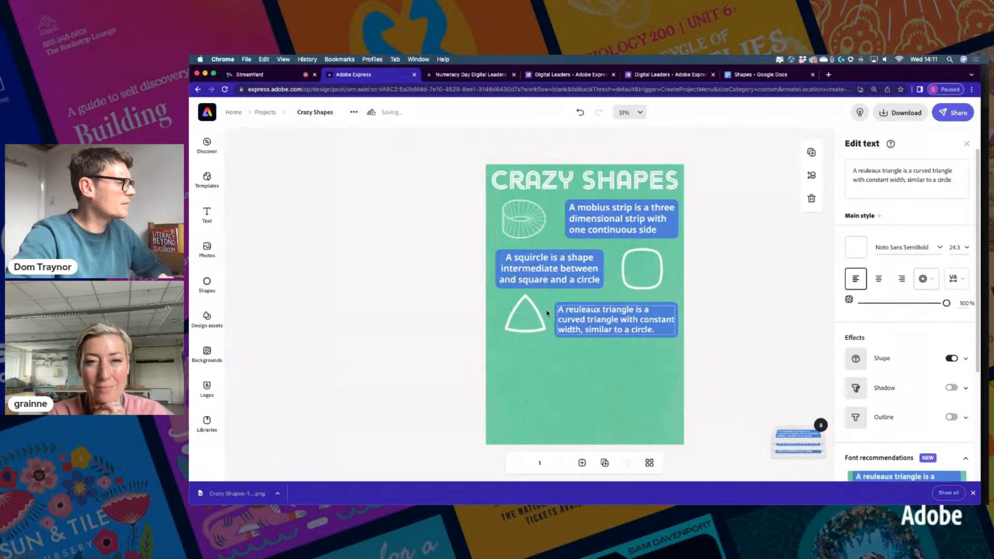
Duplicate the reuleaux triangle caption and drag the copy to the lower left
left_click(542, 315)
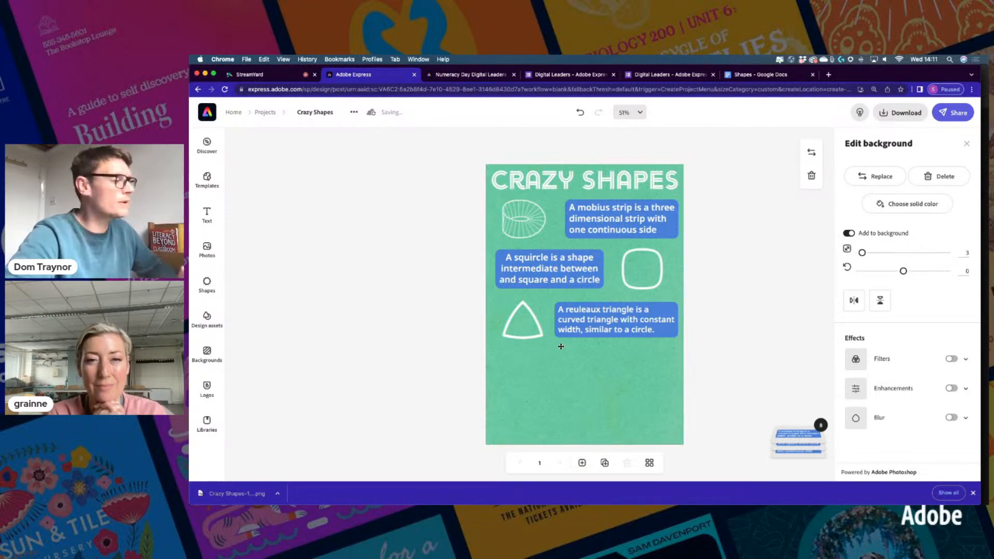
left_click(609, 321)
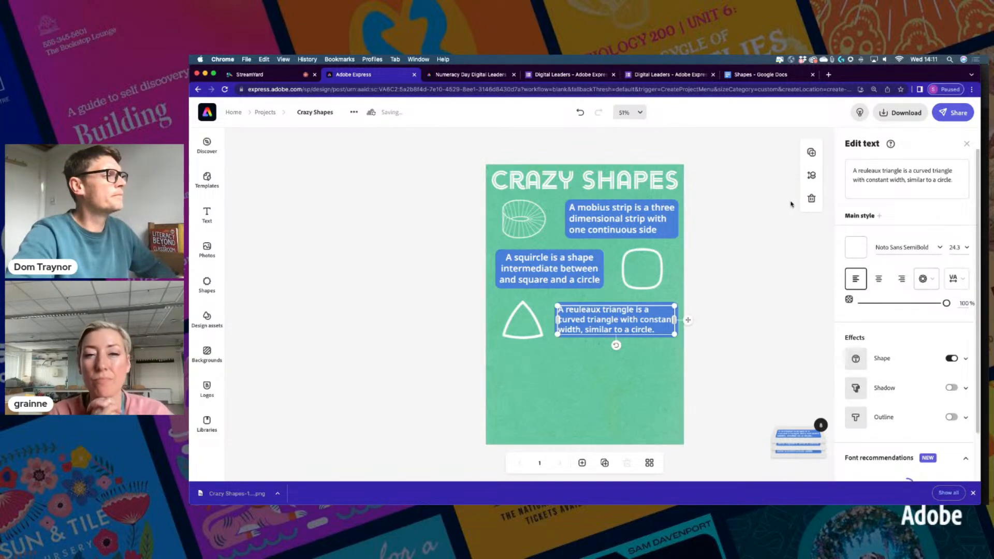
left_click(811, 153)
left_click_drag(692, 326, 629, 372)
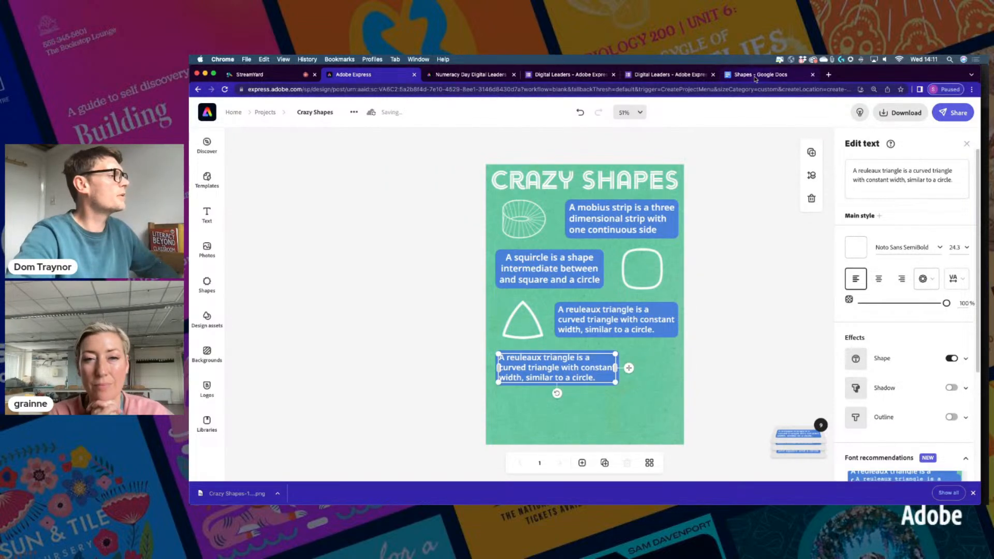
Copy the lemniscate sentence from the Shapes document into the copied caption and enlarge it to three lines
left_click(756, 78)
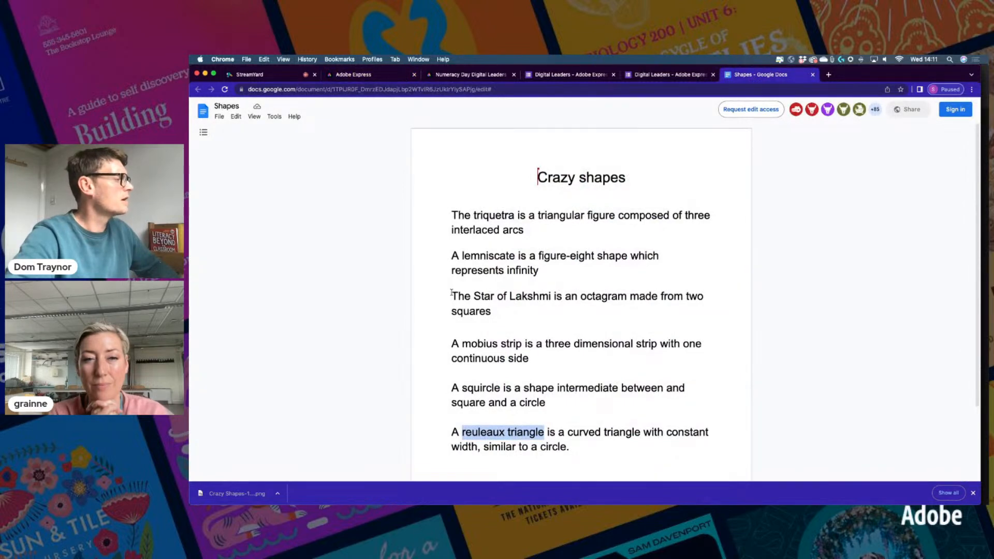
left_click_drag(451, 264, 539, 271)
key("super+c")
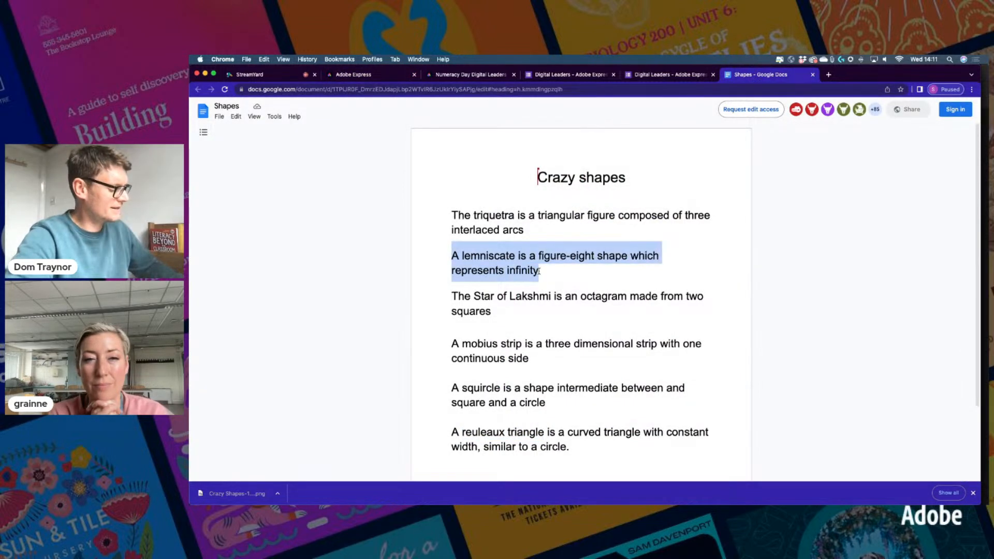
left_click(354, 75)
triple_click(883, 173)
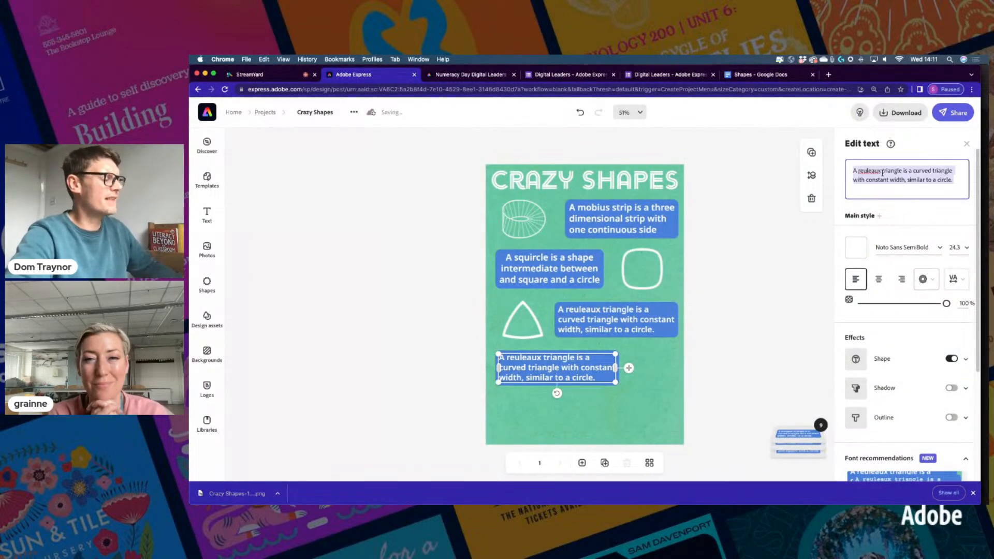
key("super+v")
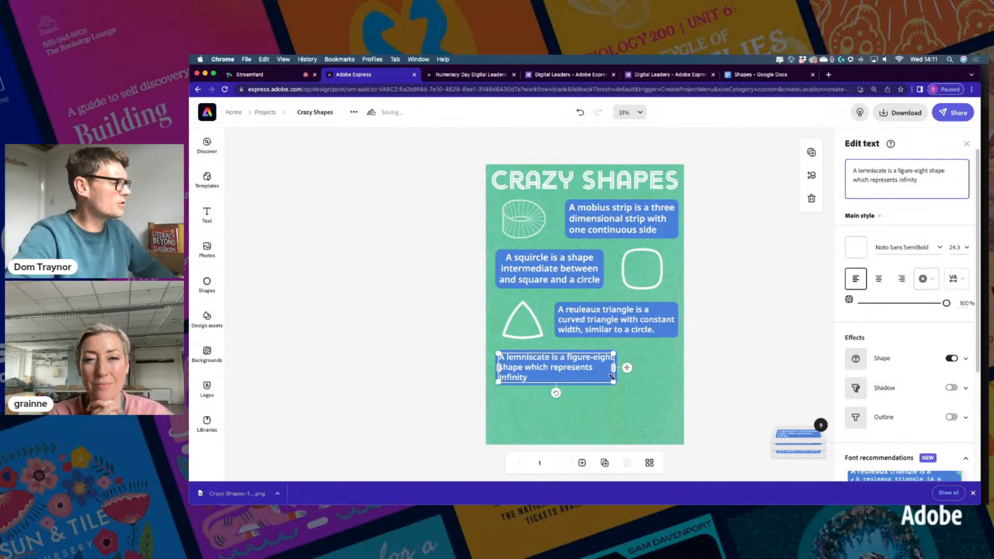
mouse_move(612, 382)
left_mouse_down()
mouse_move(599, 390)
mouse_move(628, 385)
left_mouse_up()
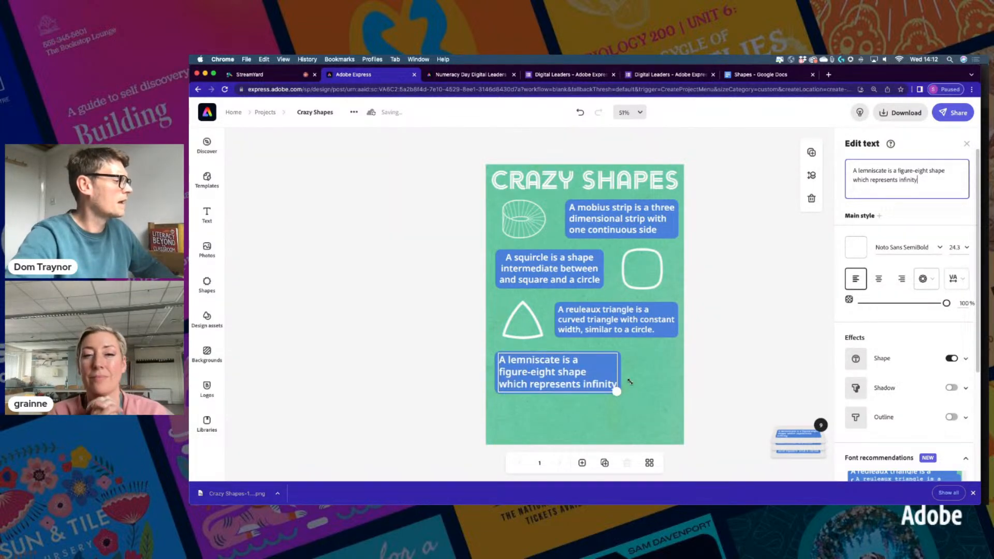
double_click(872, 170)
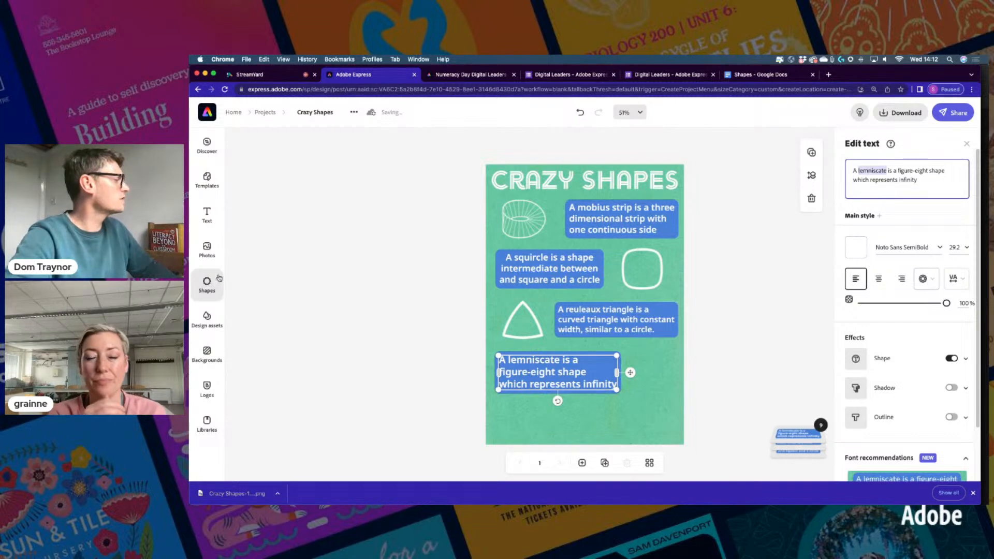
Duplicate the reuleaux triangle outline and place the copy beside the lemniscate caption
left_click(514, 320)
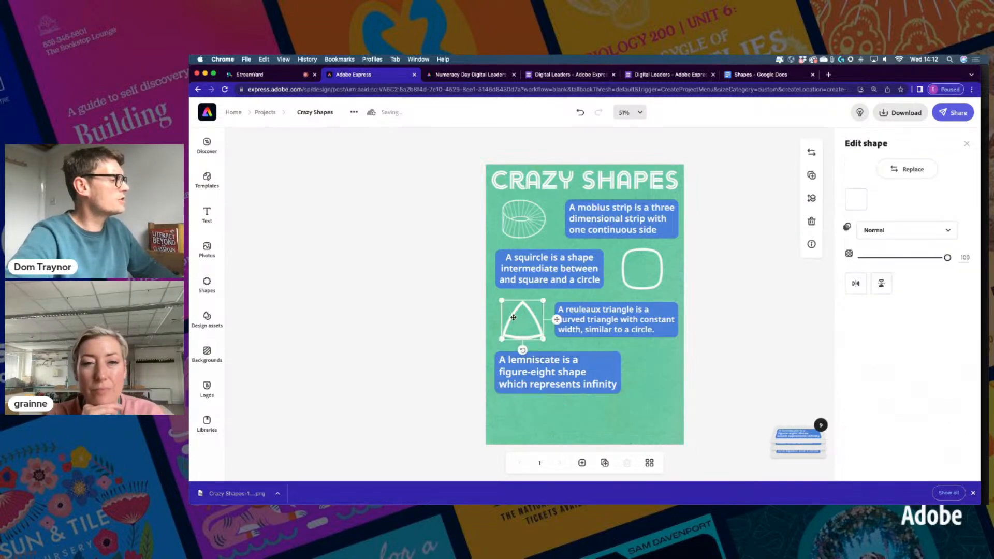
left_click(810, 176)
left_click_drag(566, 322, 682, 374)
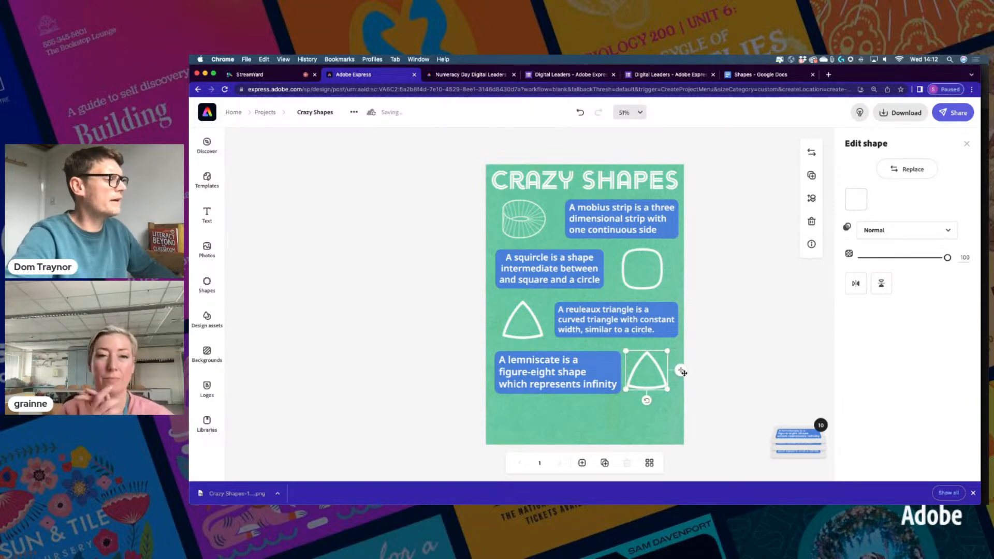
left_click_drag(682, 376, 682, 376)
Replace the triangle copy with a figure-eight shape found by searching Shapes for 'lemniscate'
left_click(907, 169)
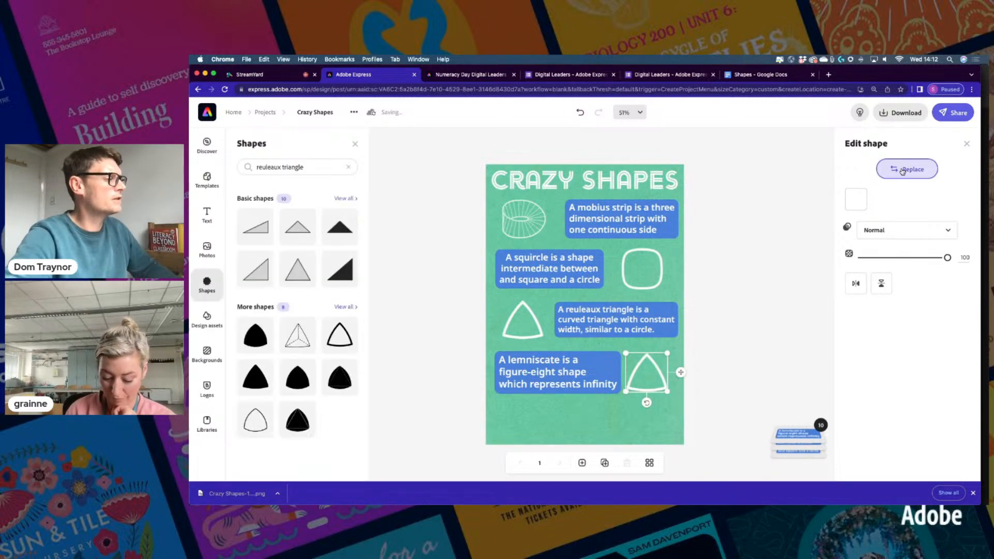
left_click(264, 168)
key("super+a")
type("lemniscate")
key("Return")
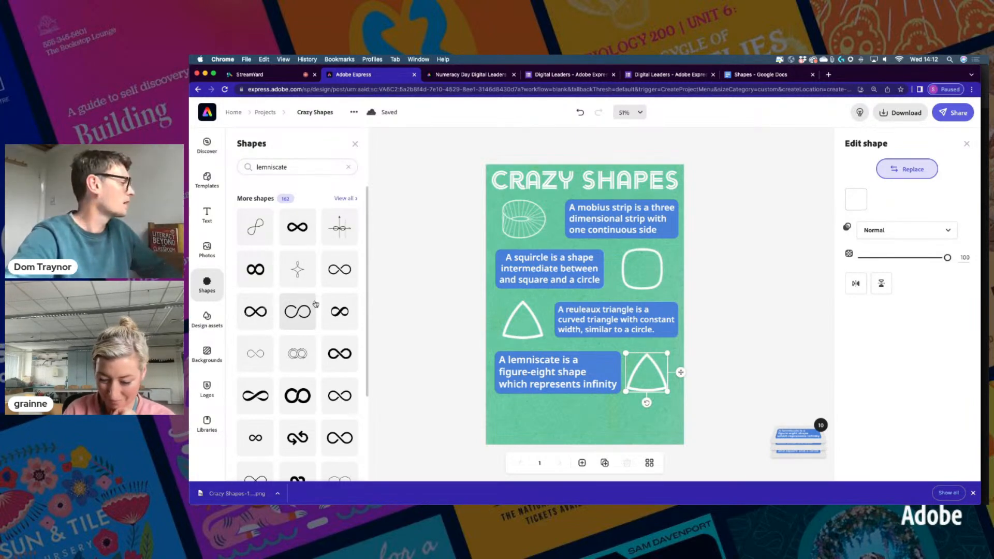
scroll(325, 335, "down", 3)
scroll(325, 335, "down", 5)
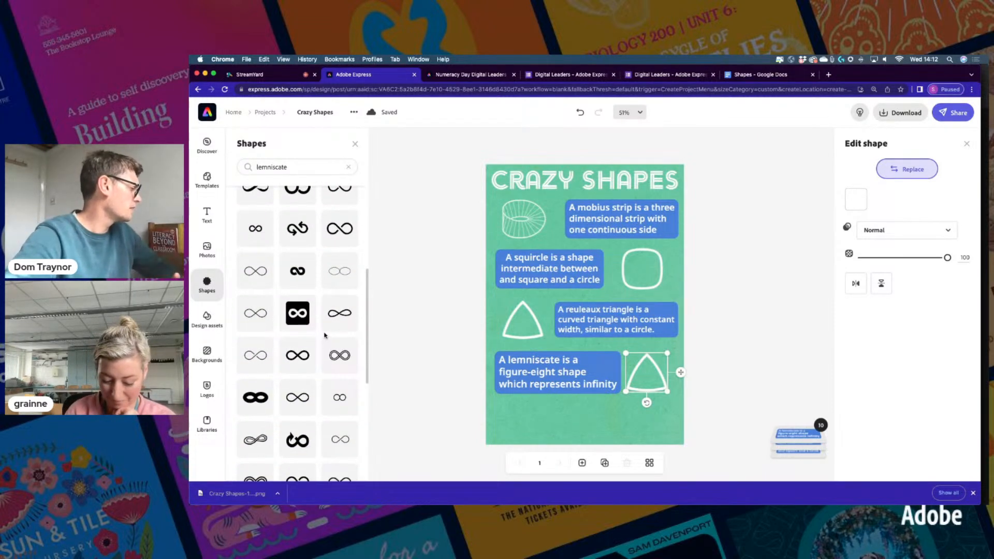
scroll(325, 336, "down", 5)
scroll(325, 335, "down", 5)
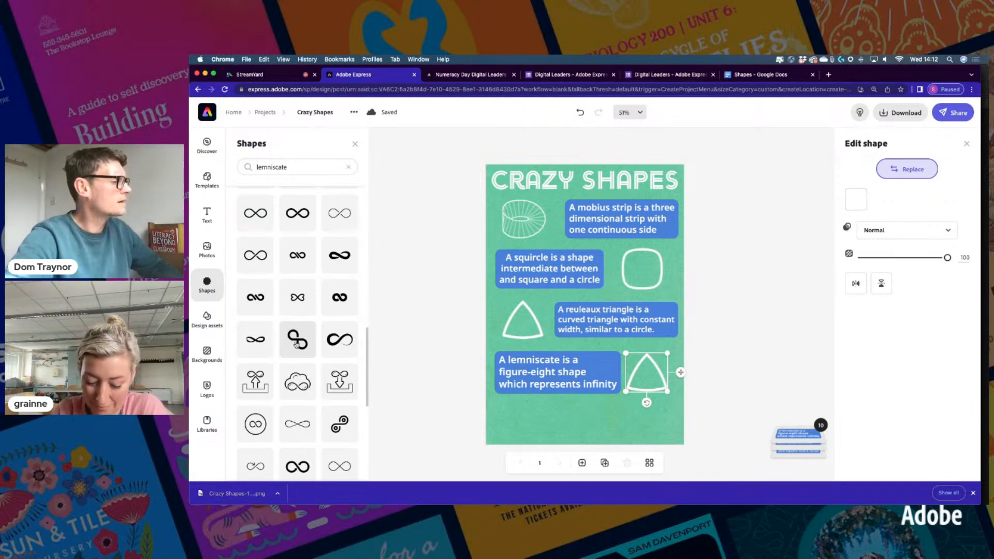
left_click(297, 343)
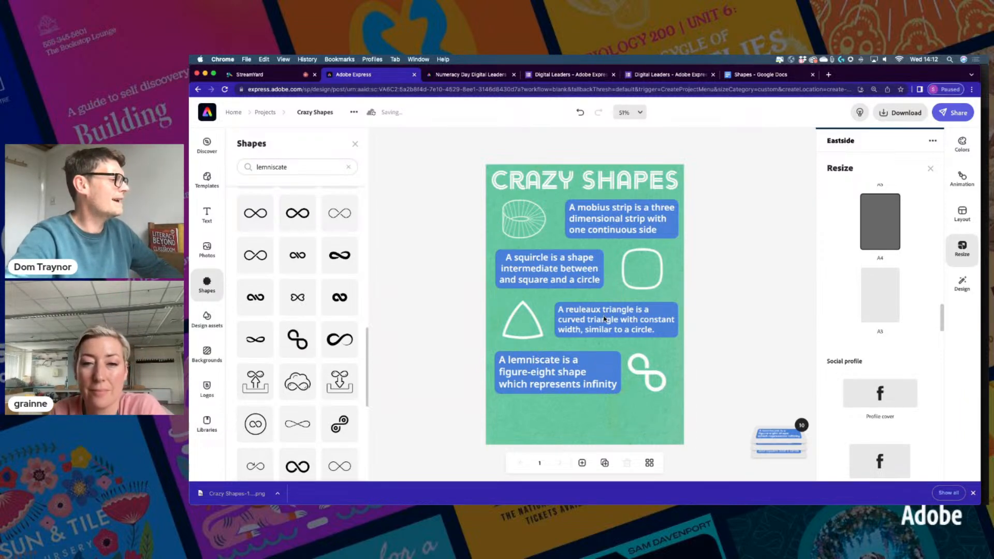
Duplicate the reuleaux triangle caption and move the copy below the lemniscate row
left_click(604, 320)
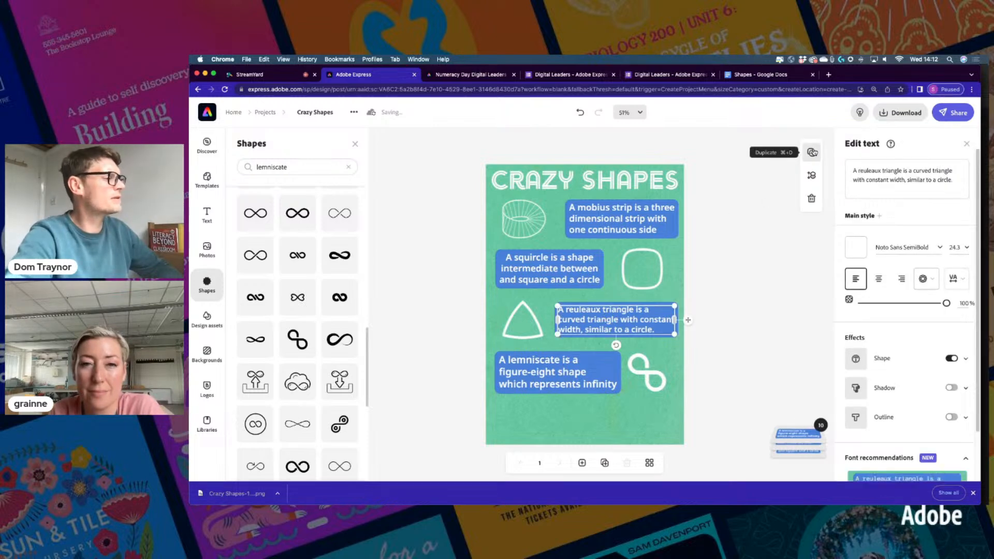
left_click(811, 153)
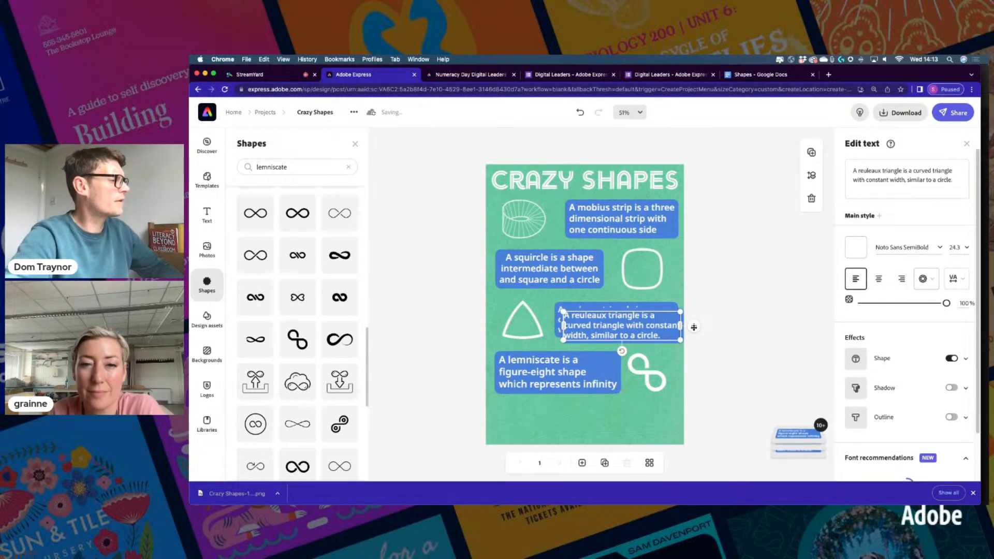
left_click_drag(687, 361, 688, 425)
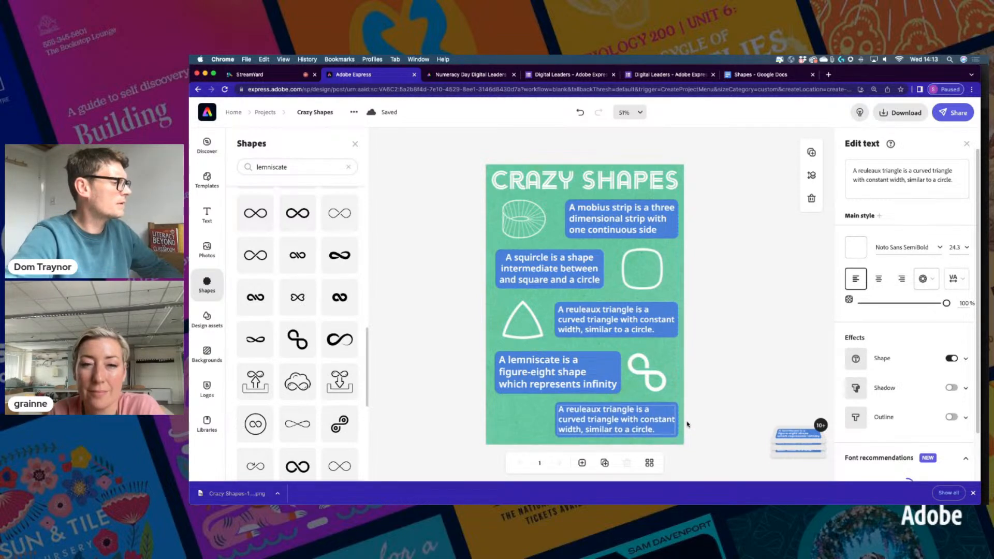
Copy the Star of Lakshmi sentence from the Shapes document
left_click(737, 74)
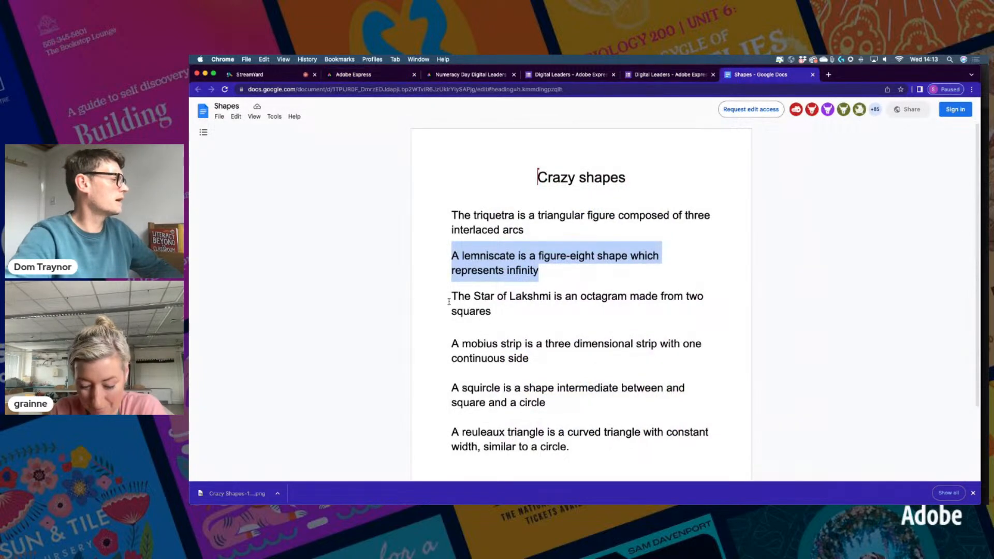
left_click_drag(448, 300, 489, 310)
key("ctrl+c")
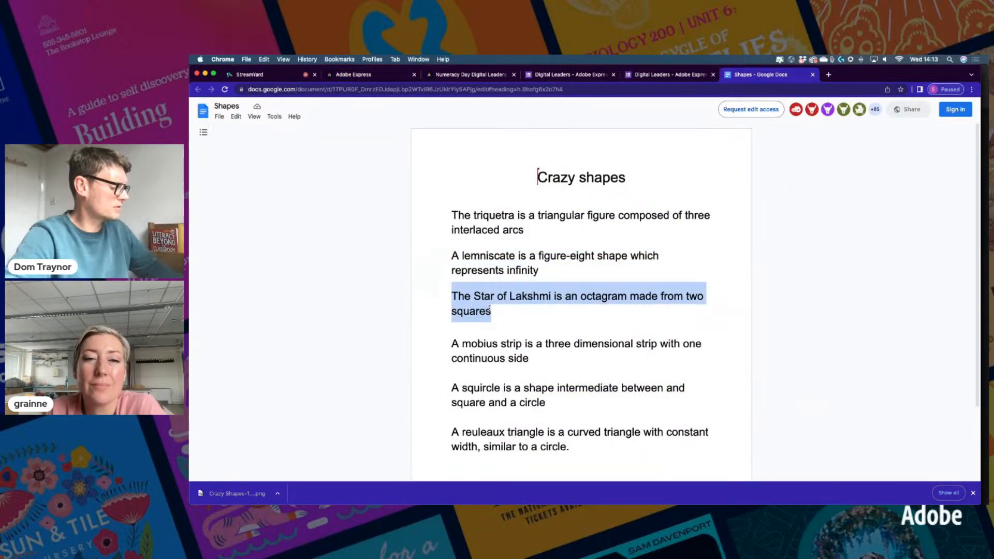
left_click(354, 74)
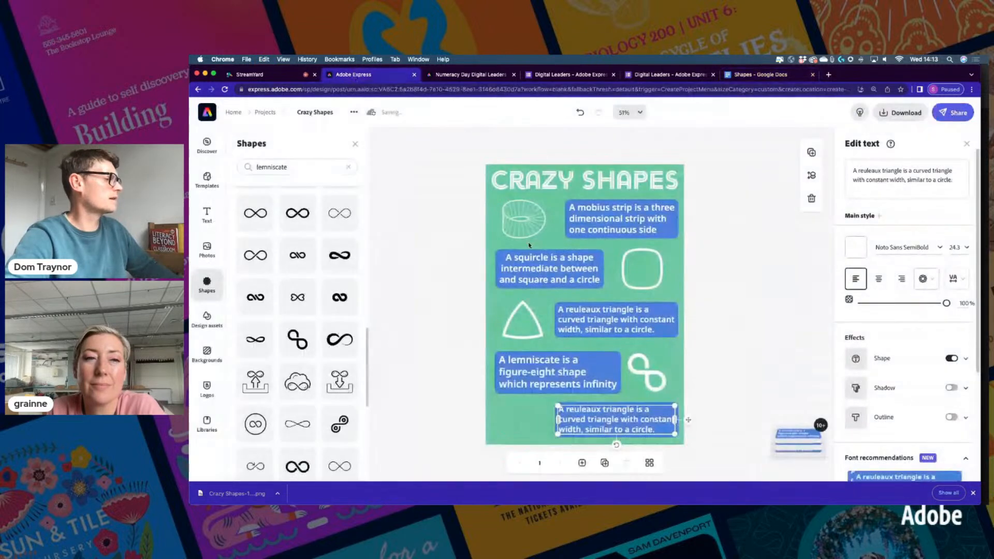
Replace the bottom caption's text with the Star of Lakshmi sentence and rewrap it onto three lines
left_click(909, 172)
key("ctrl+a")
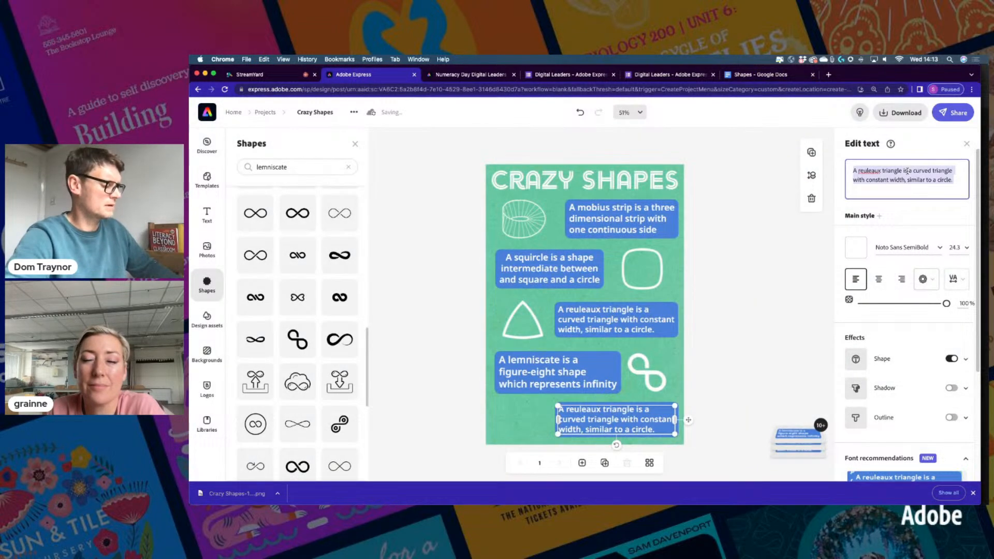
key("ctrl+v")
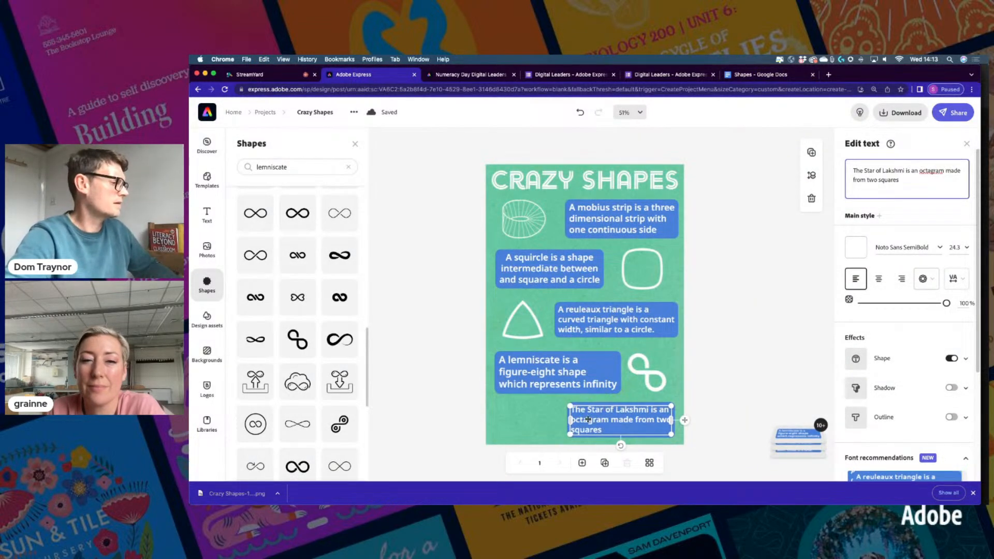
mouse_move(570, 434)
left_mouse_down()
mouse_move(552, 444)
mouse_move(564, 450)
mouse_move(575, 437)
left_mouse_up()
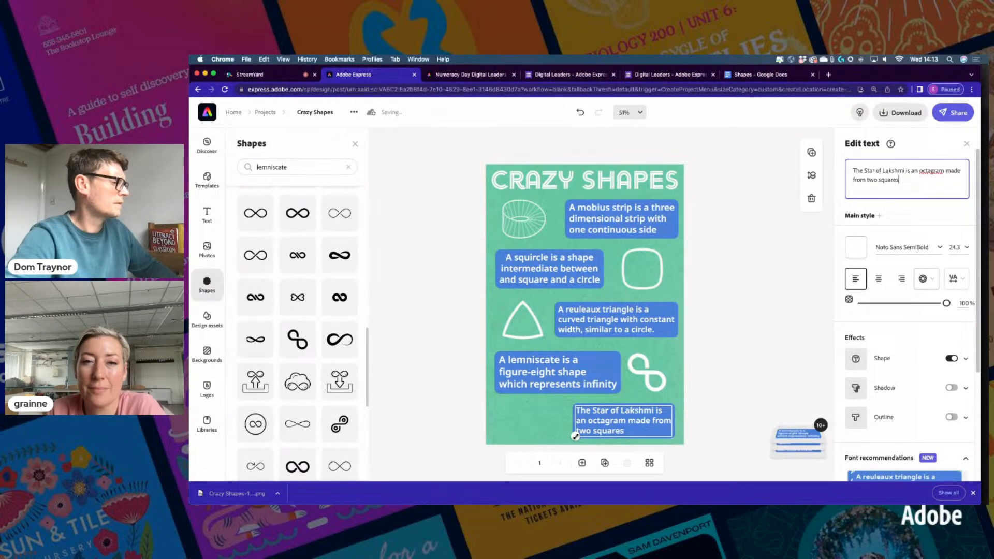
left_click(648, 379)
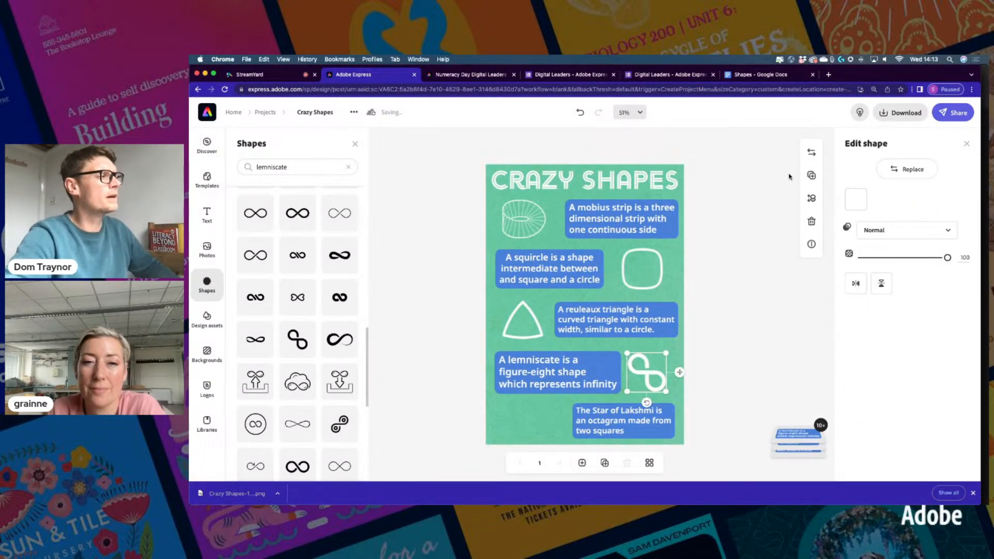
Place a copy of the figure-eight beside the Star of Lakshmi caption and swap it for the octagram
left_click(811, 174)
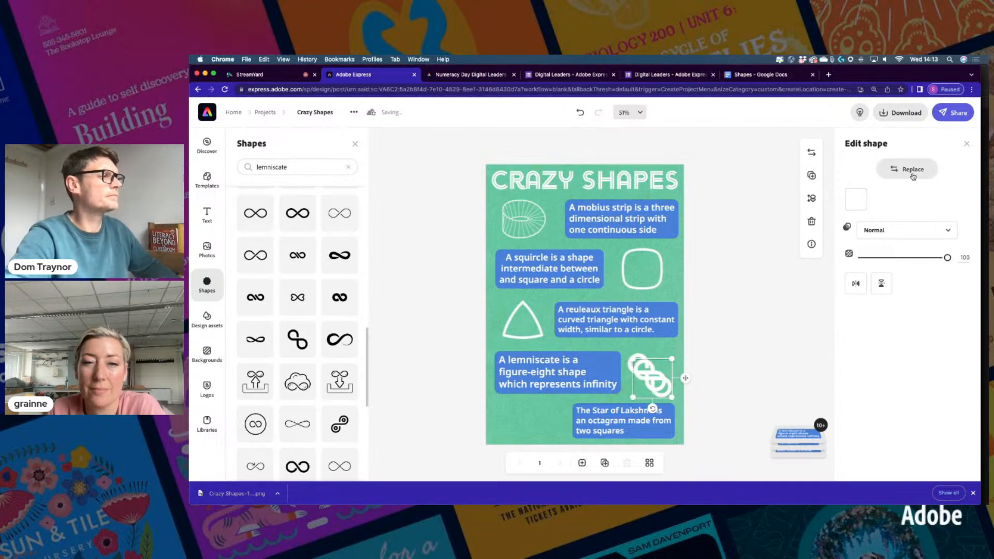
left_click_drag(687, 380, 564, 423)
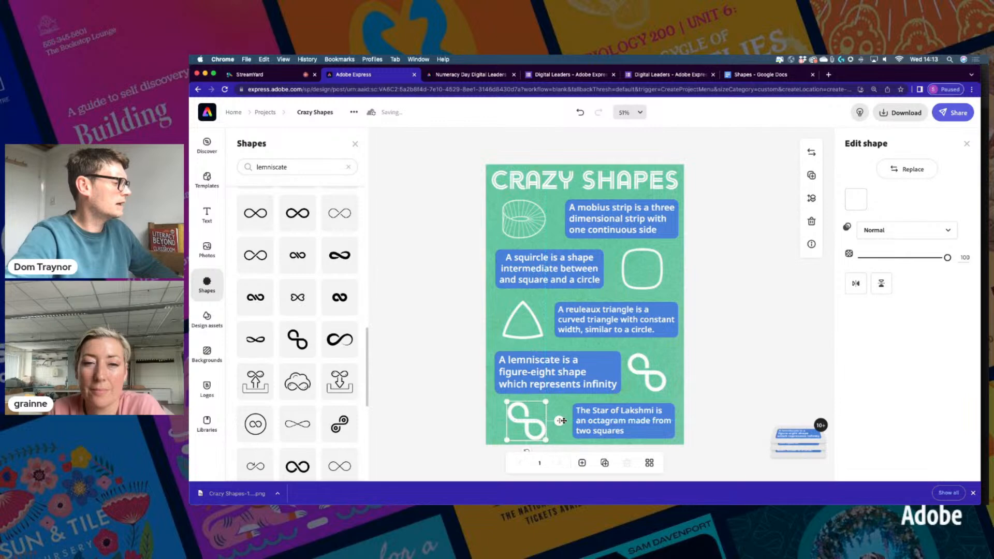
left_click(901, 169)
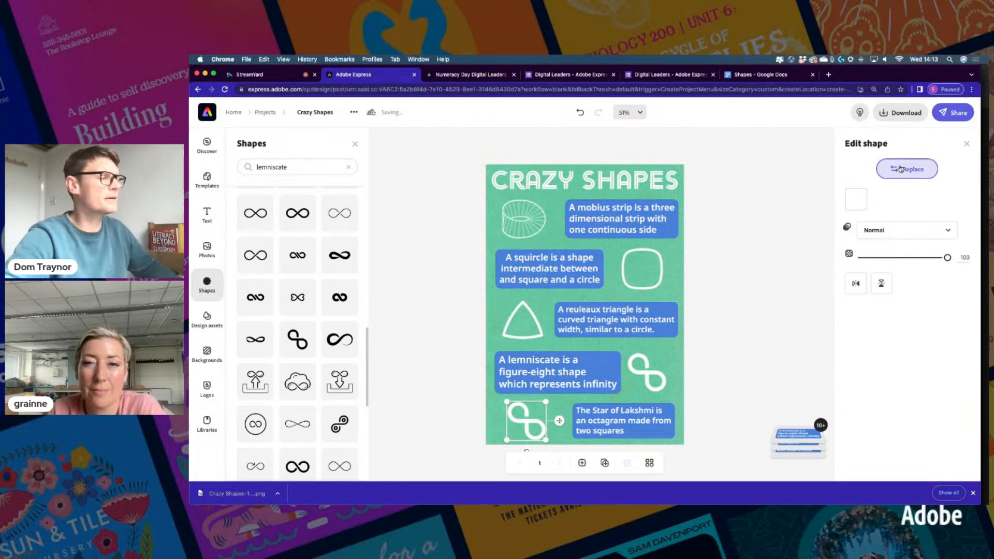
double_click(260, 167)
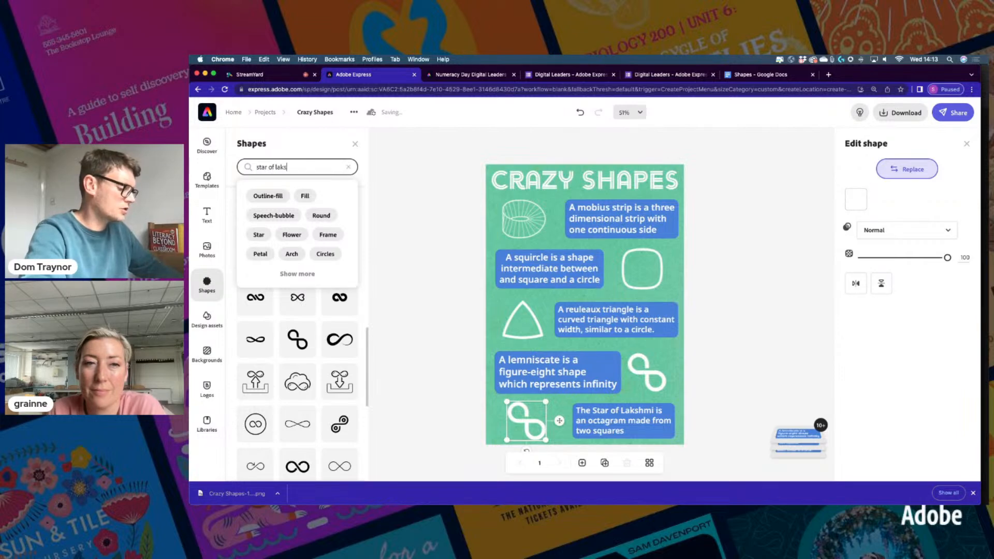
key("Return")
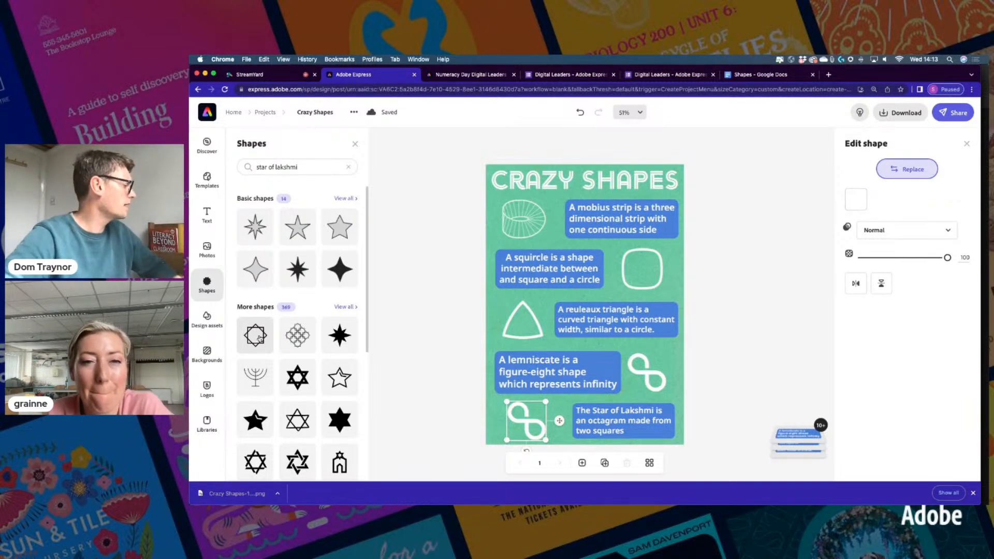
scroll(259, 338, "down", 2)
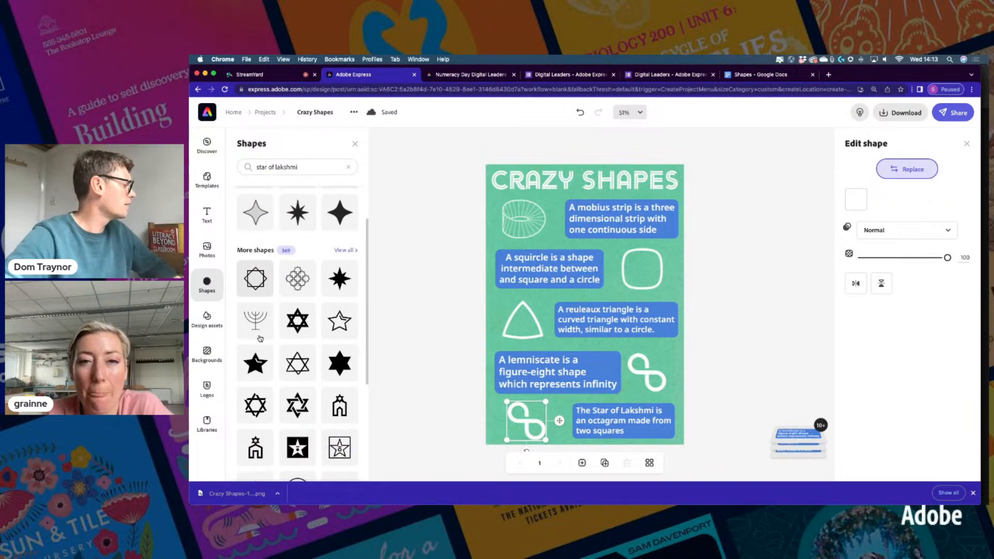
left_click(255, 280)
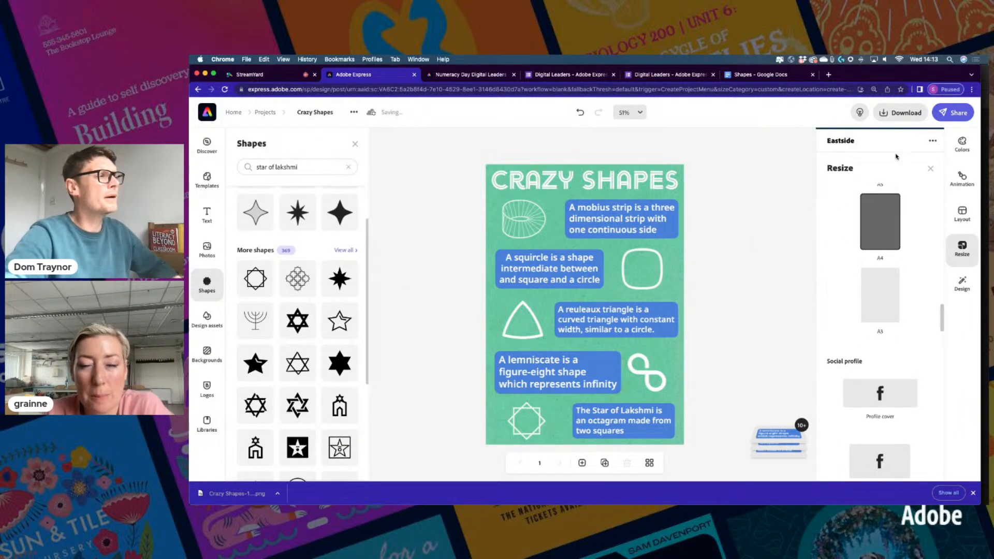
left_click(930, 169)
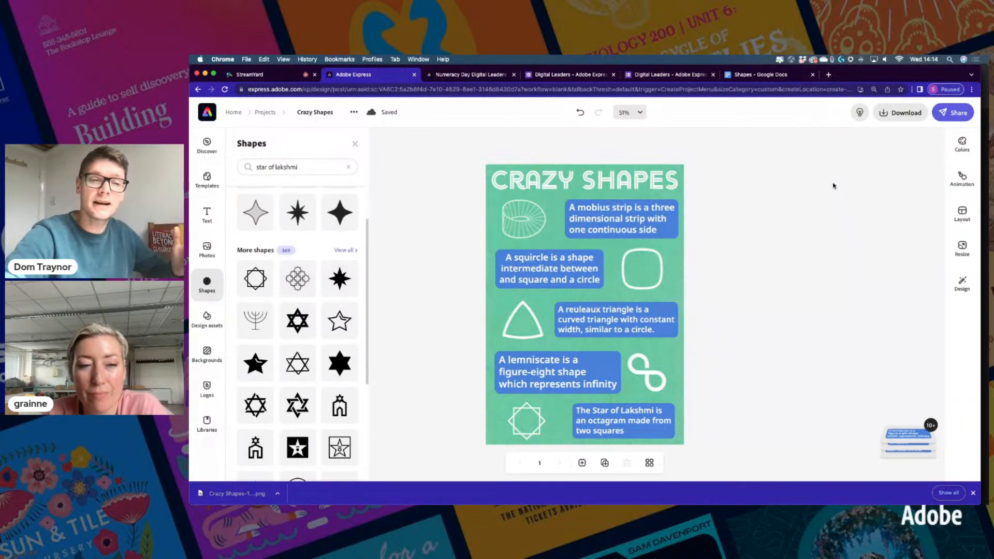
Publish the poster and open its share link in a new browser tab
left_click(953, 109)
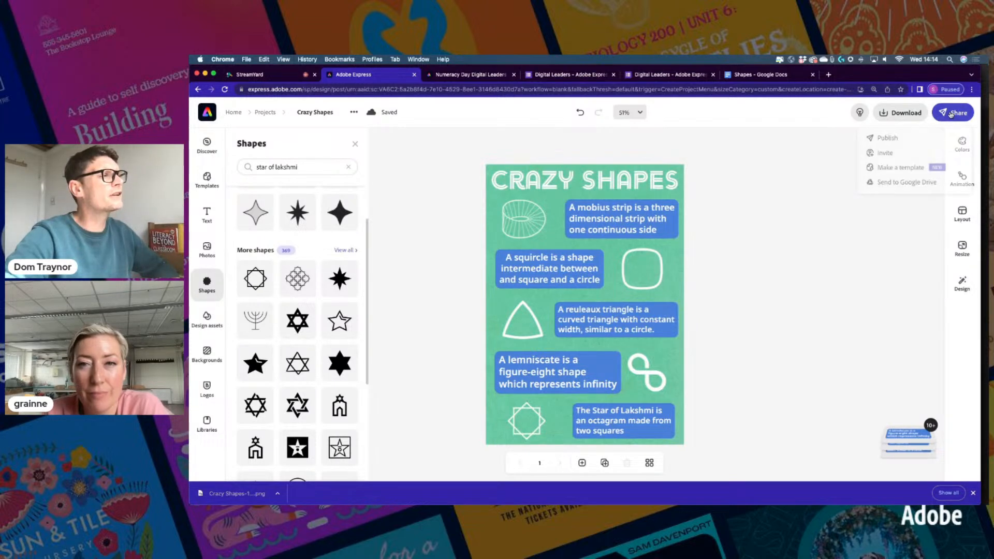
left_click(907, 139)
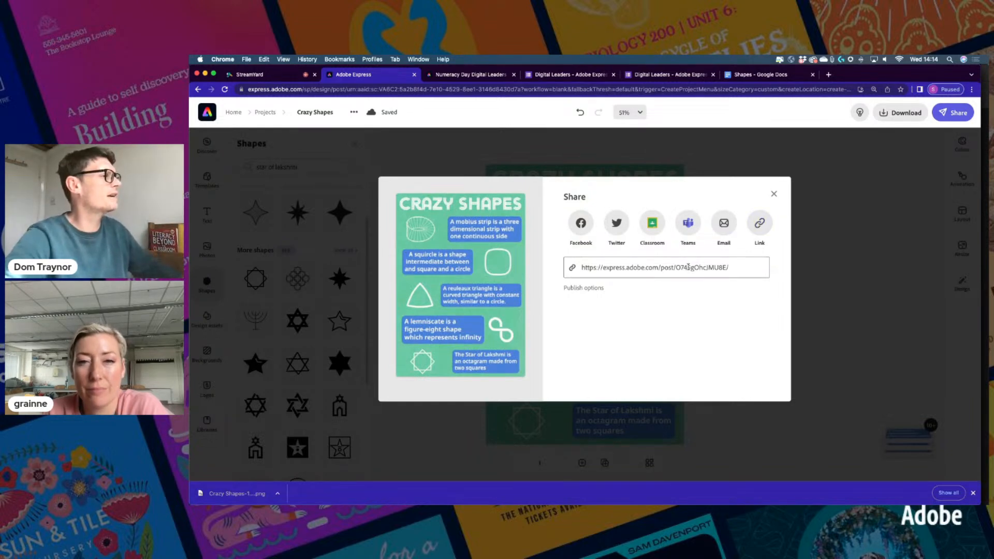
left_click(688, 267)
key("super+c")
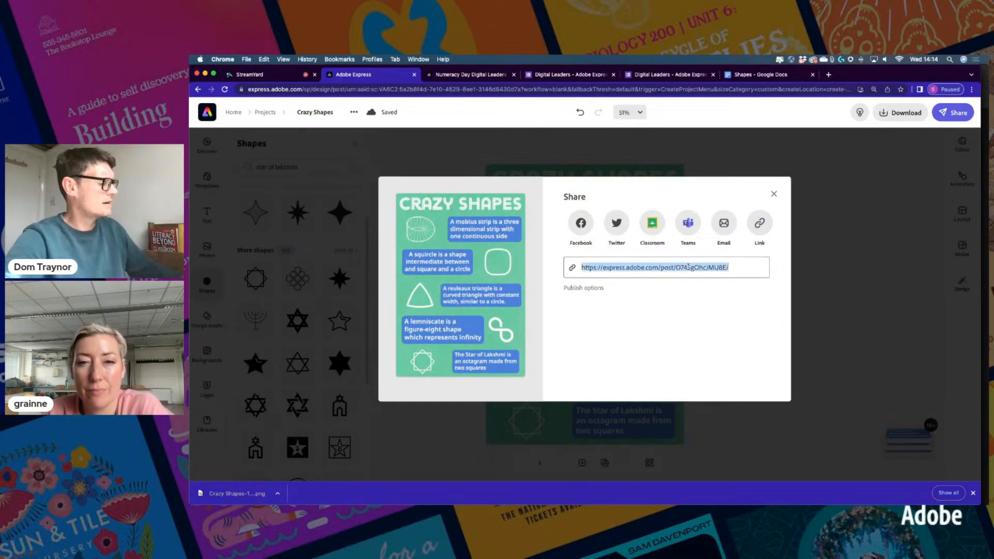
left_click(828, 75)
key("super+v")
key("Return")
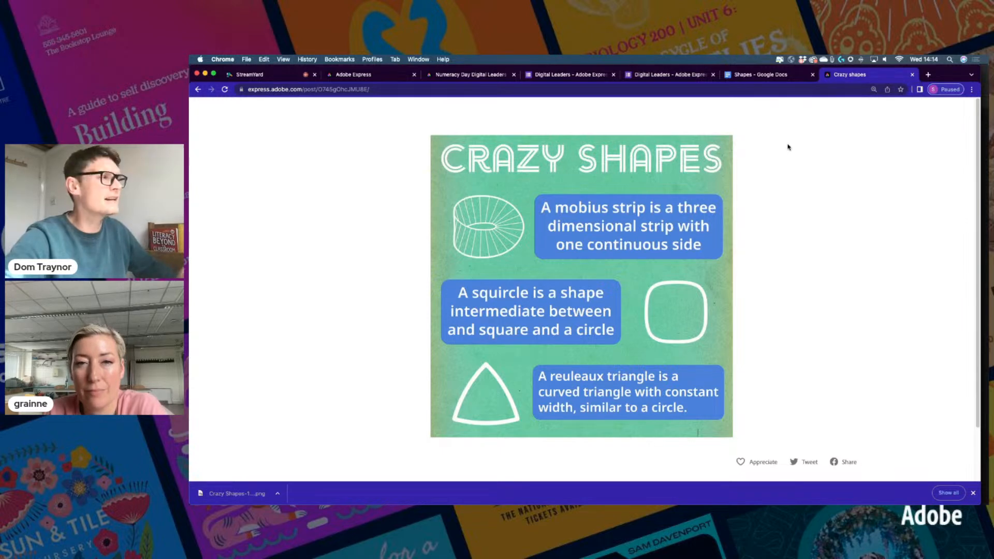
Update the published link with the latest design and reload the public page
left_click(378, 73)
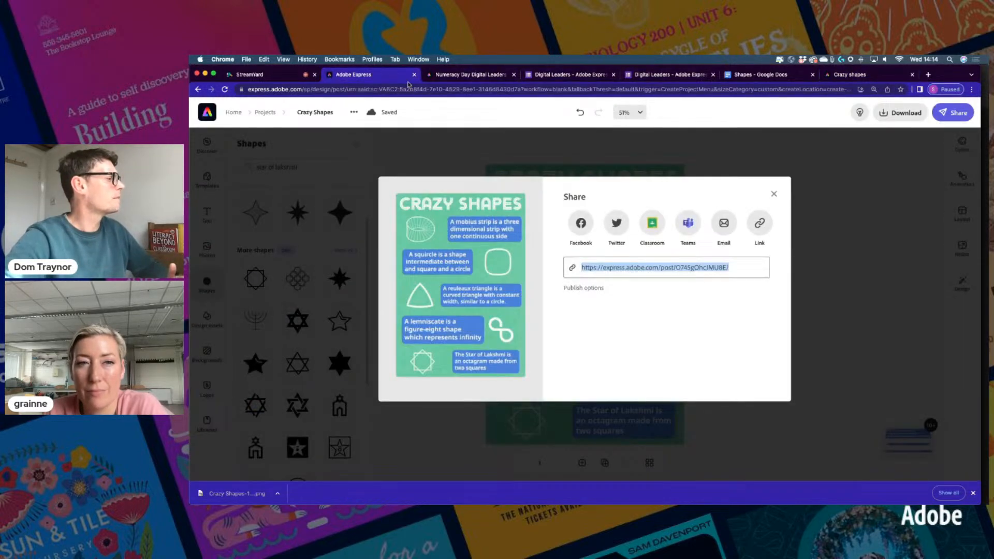
left_click(758, 224)
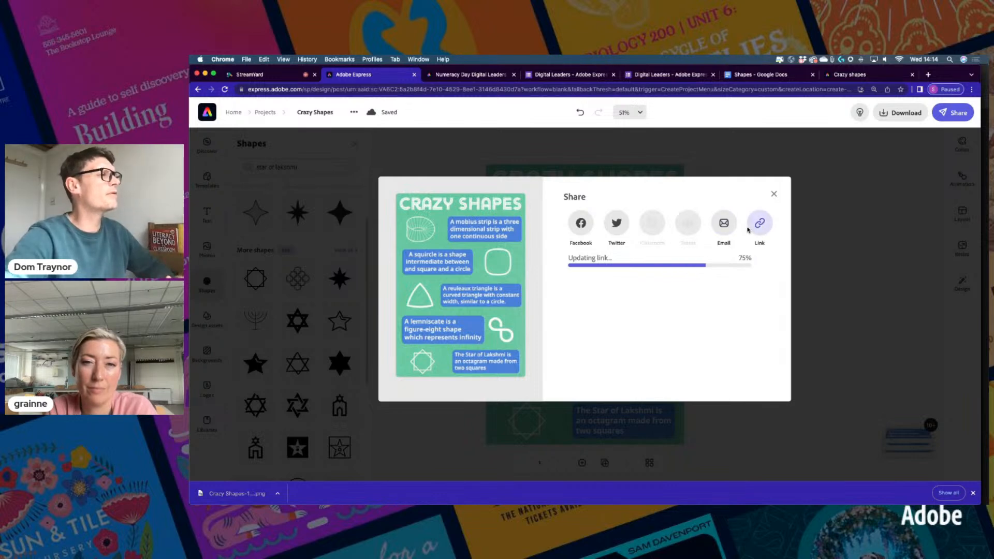
left_click(857, 76)
left_click(225, 89)
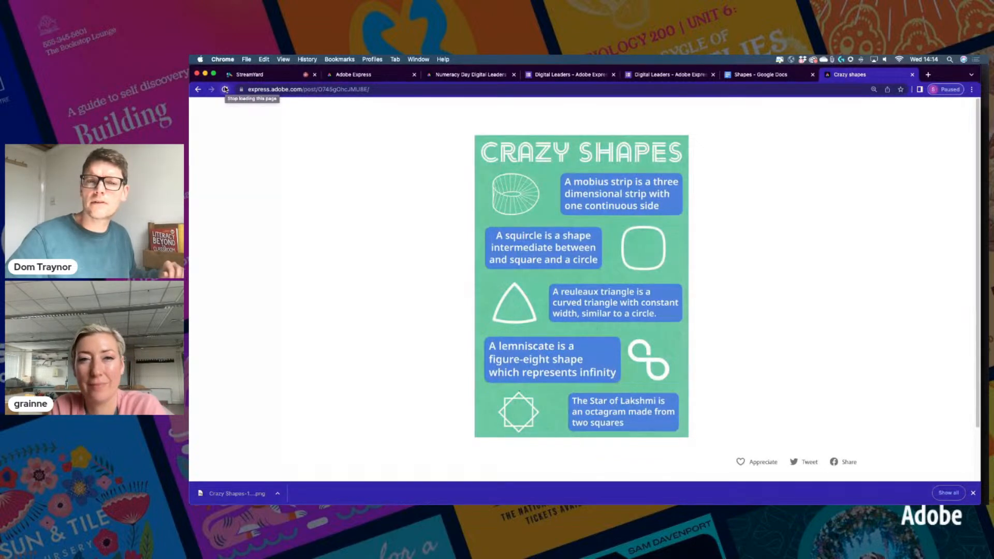
Open the YOUR WORK responses spreadsheet and scroll to its latest rows
left_click(619, 90)
type("your")
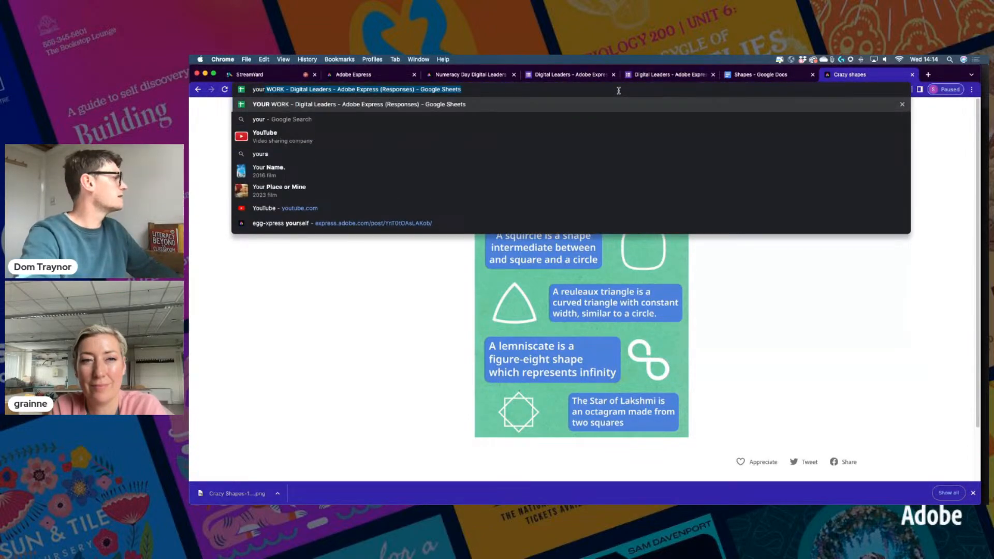
key("Return")
scroll(637, 319, "down", 10)
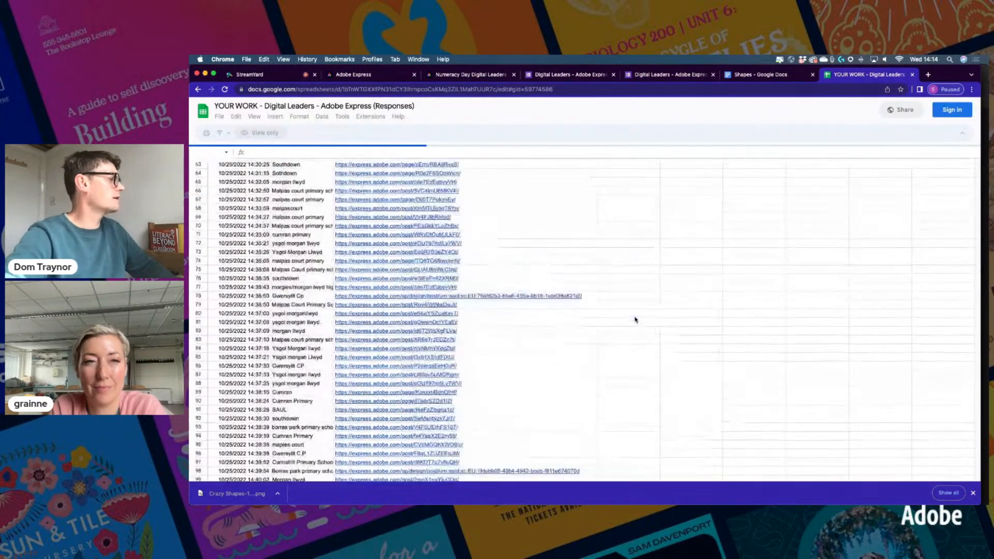
scroll(639, 317, "down", 15)
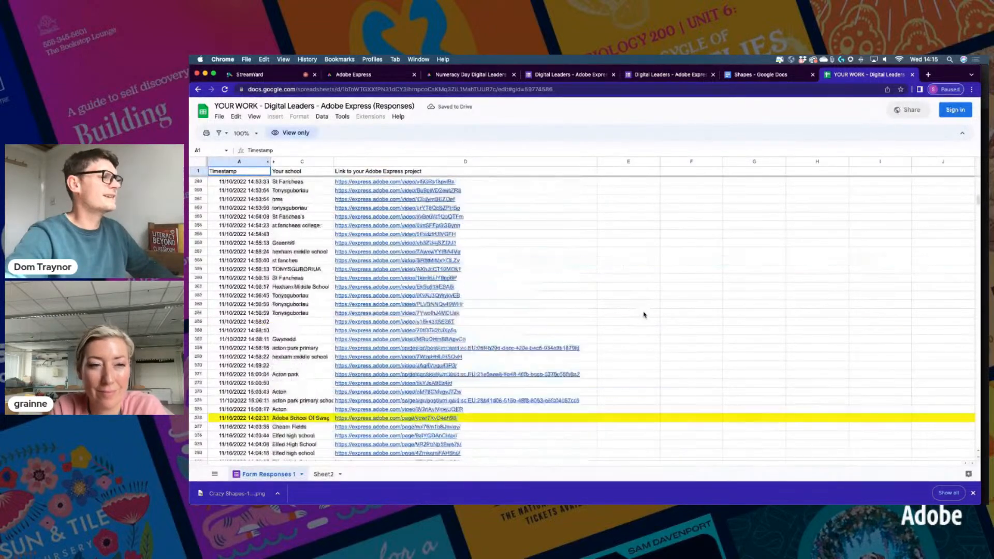
scroll(643, 314, "down", 20)
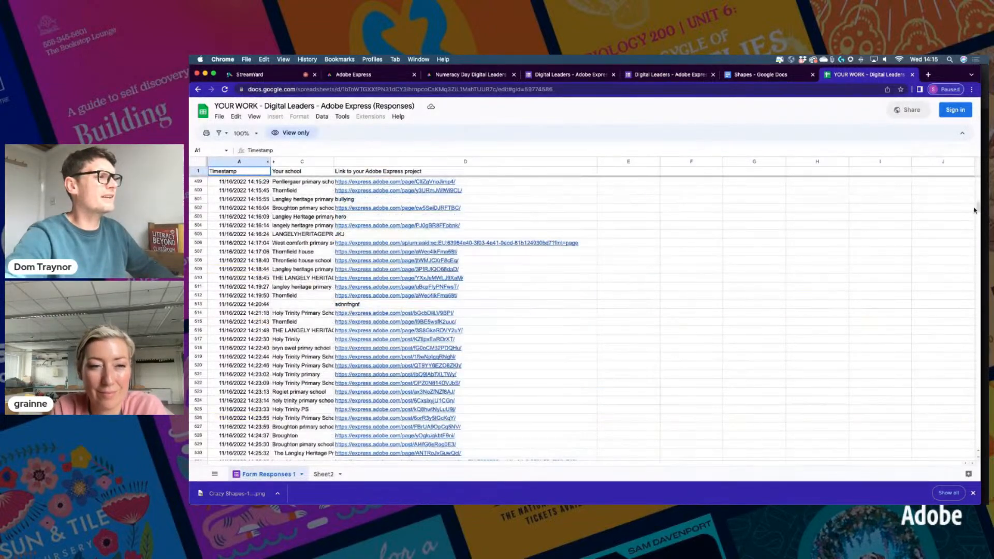
left_click_drag(977, 208, 976, 440)
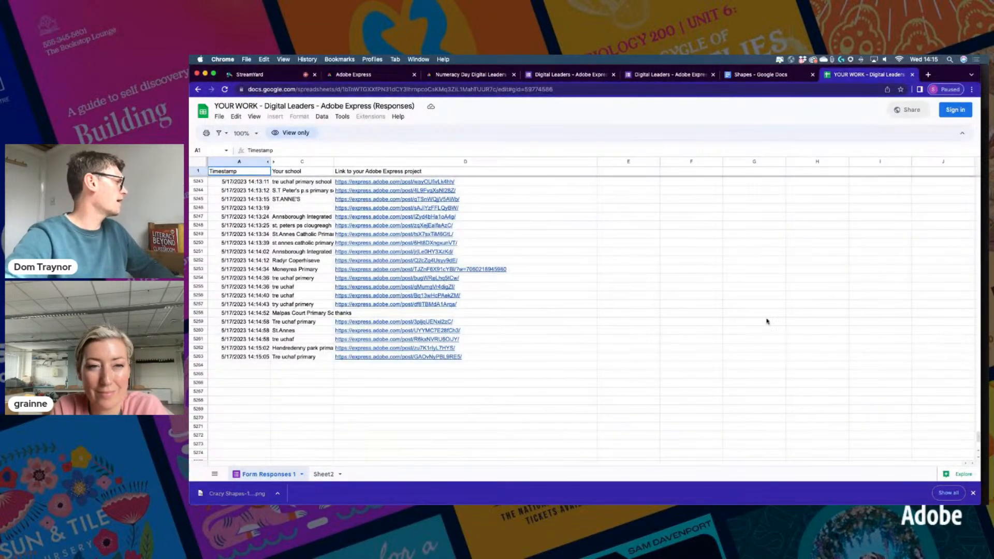
scroll(604, 338, "up", 5)
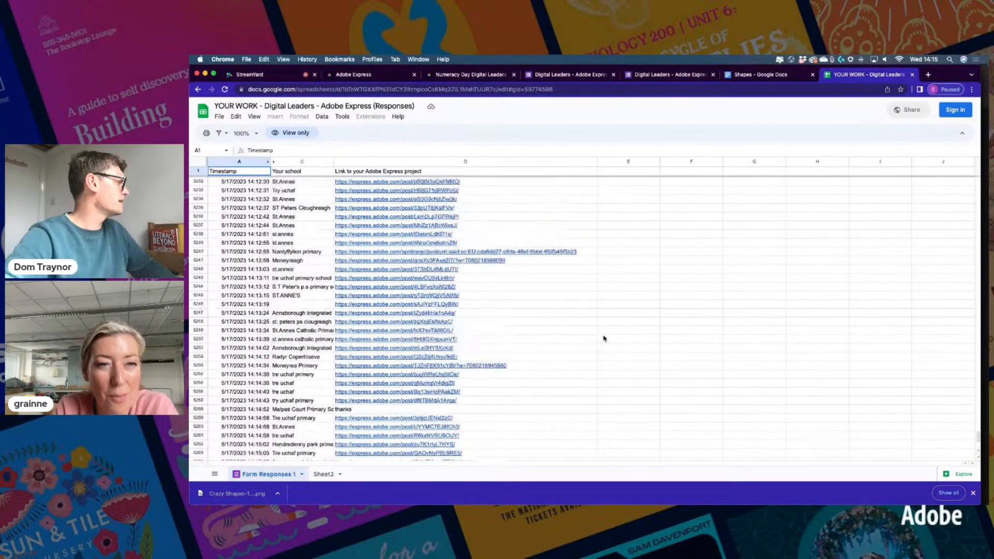
scroll(603, 338, "up", 6)
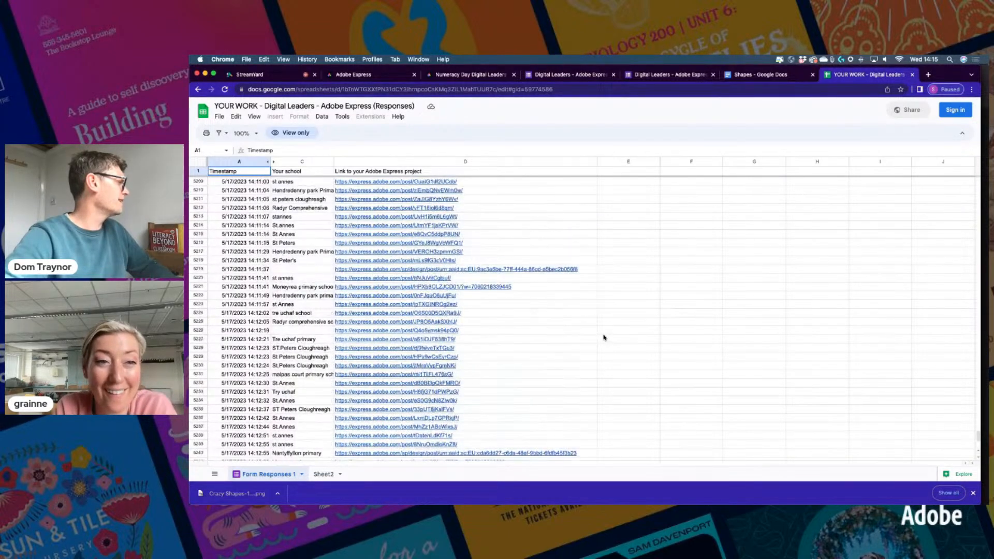
scroll(603, 338, "up", 6)
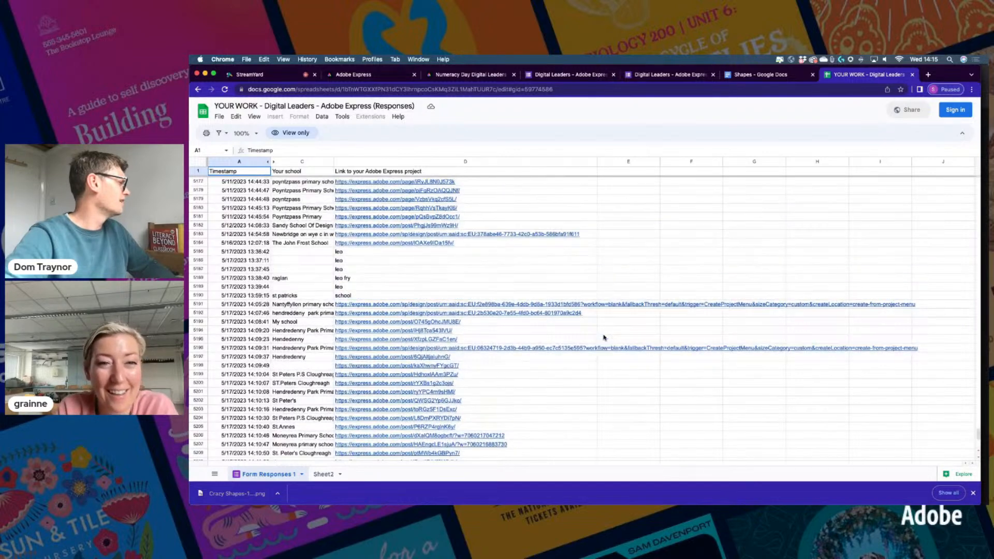
scroll(603, 338, "down", 1)
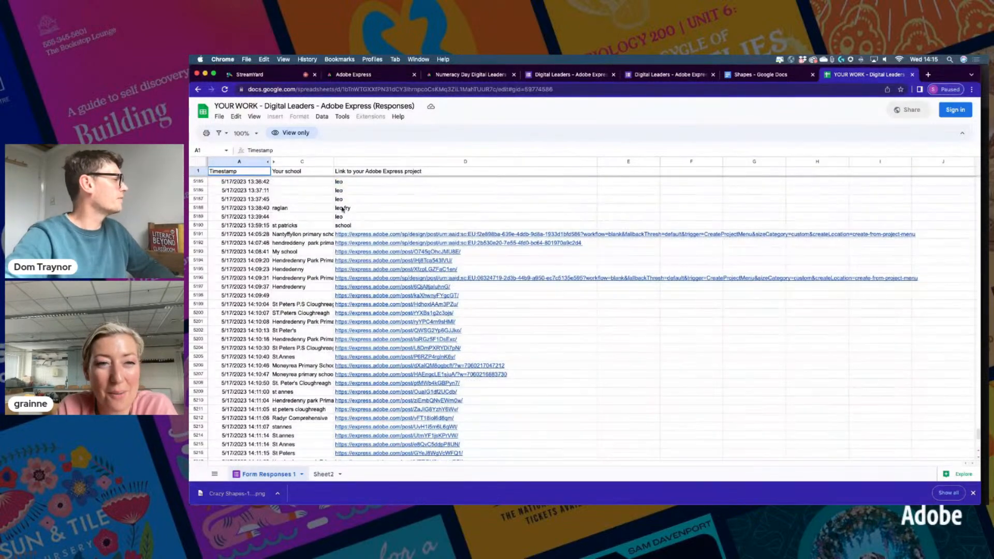
Zoom the sheet to 200%, select the link in D5191, and go back to Express
left_click(244, 133)
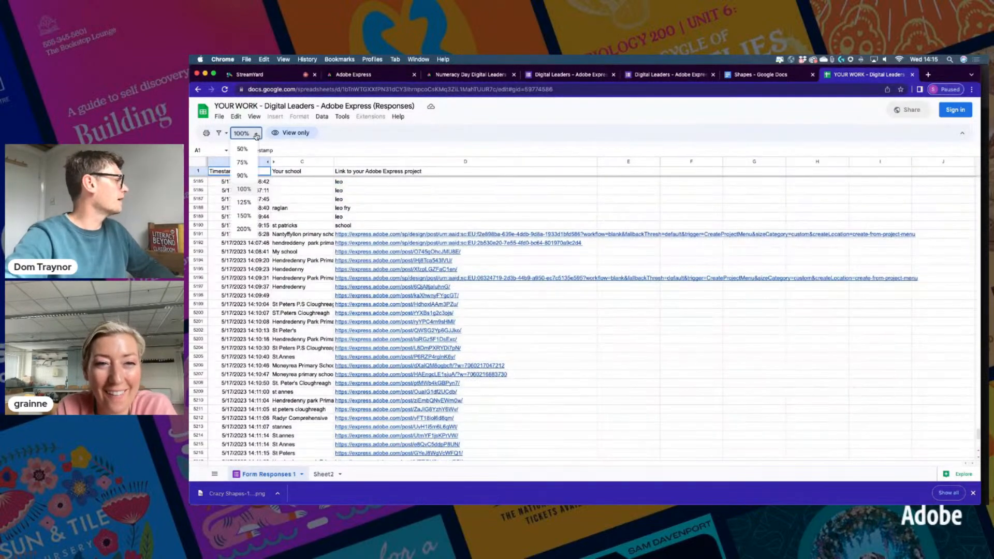
left_click(247, 233)
left_click(592, 311)
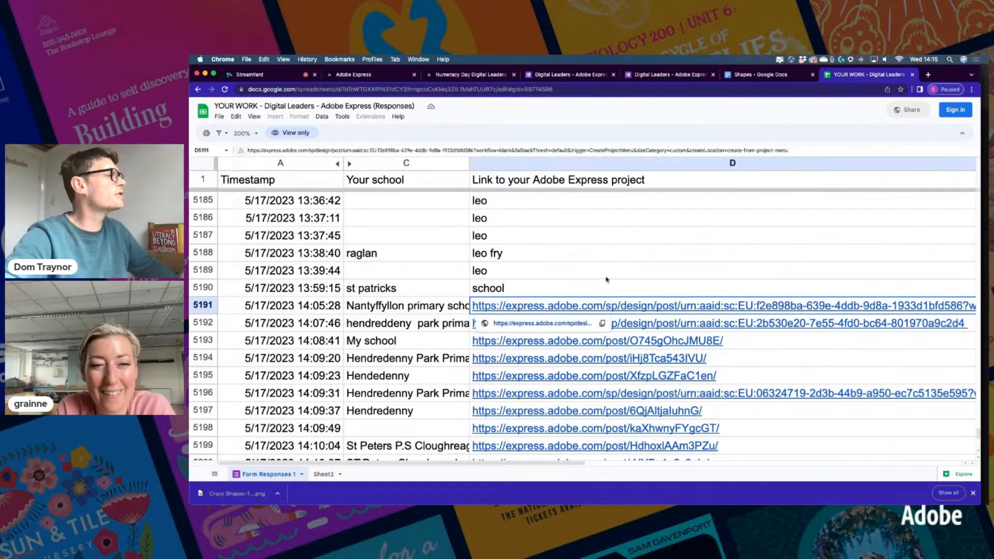
left_click(361, 75)
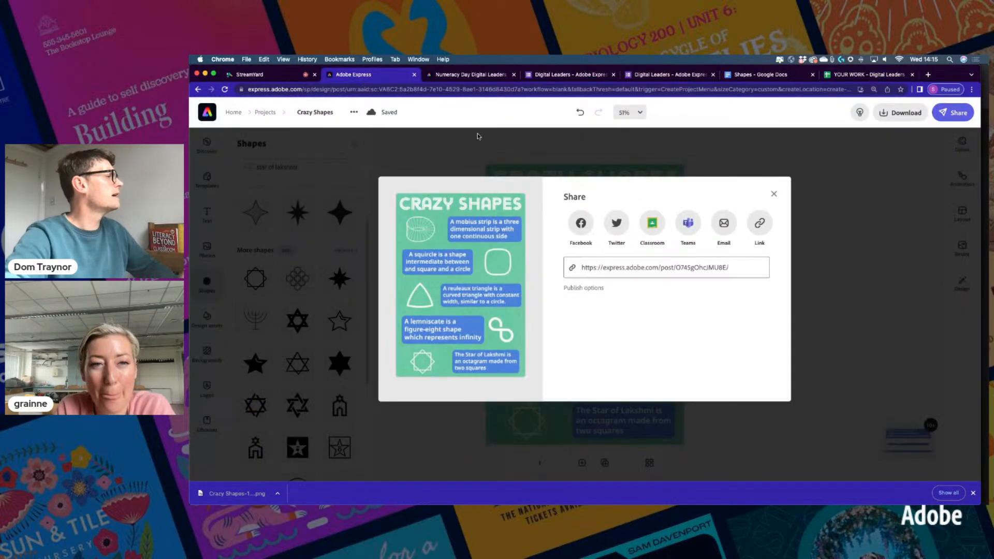
Check the editor's web address, then go back to the YOUR WORK responses sheet
left_click(465, 90)
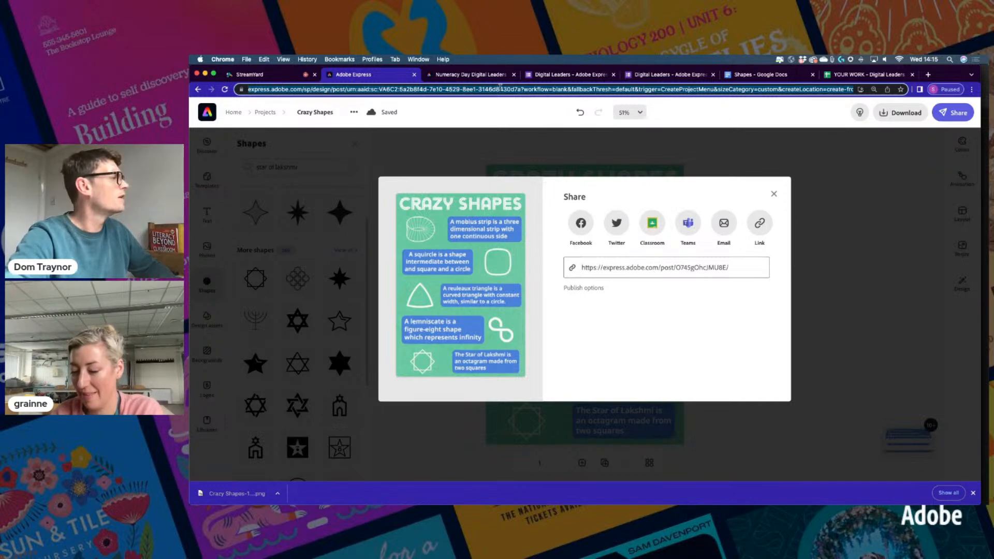
left_click(862, 75)
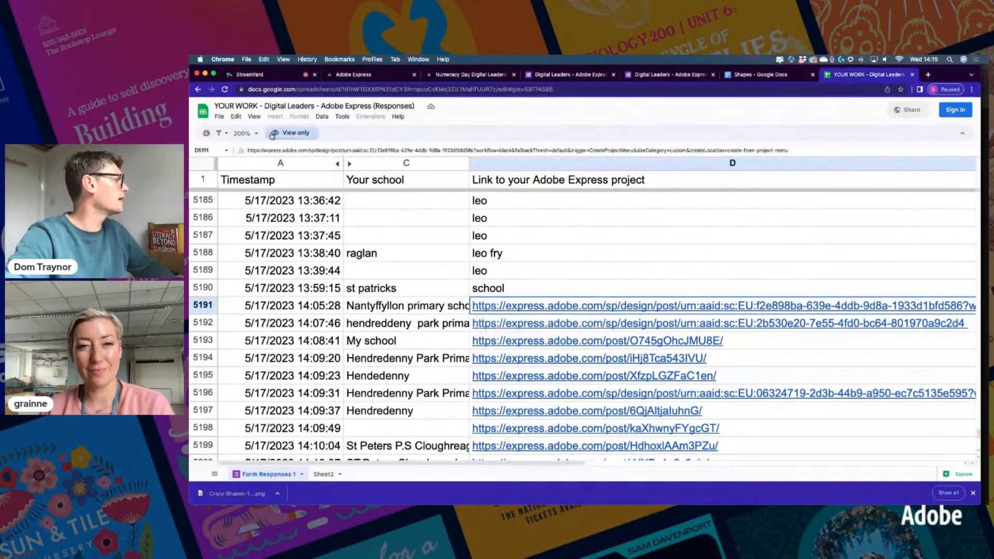
Reset zoom to 100% and open the project links in D5194, D5195 and D5197 in new tabs
left_click(243, 133)
left_click(244, 189)
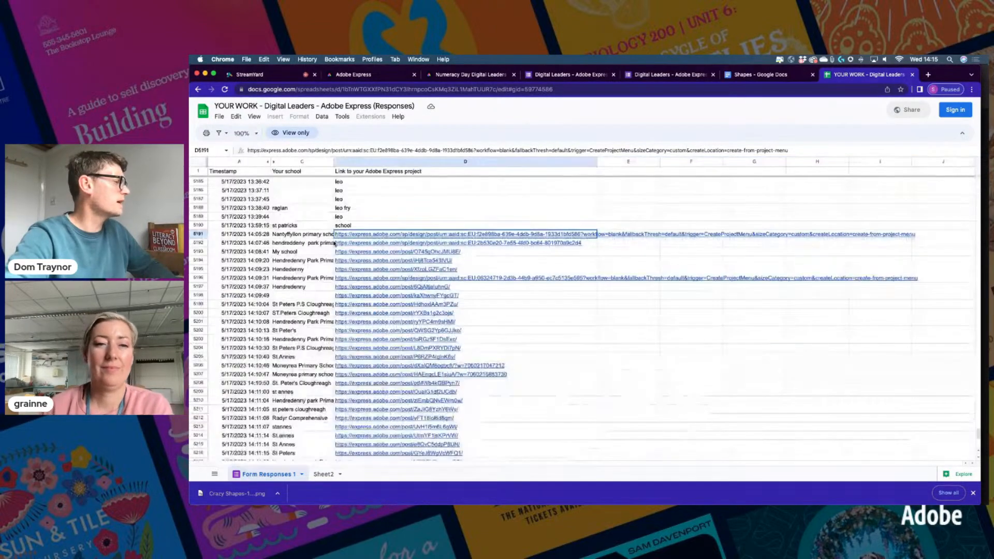
left_click(407, 253)
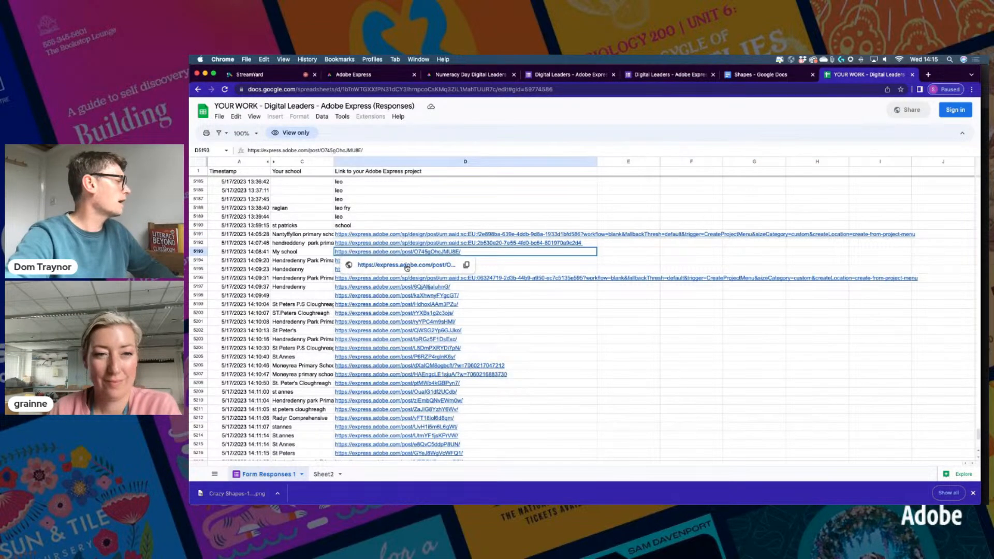
left_click(313, 262)
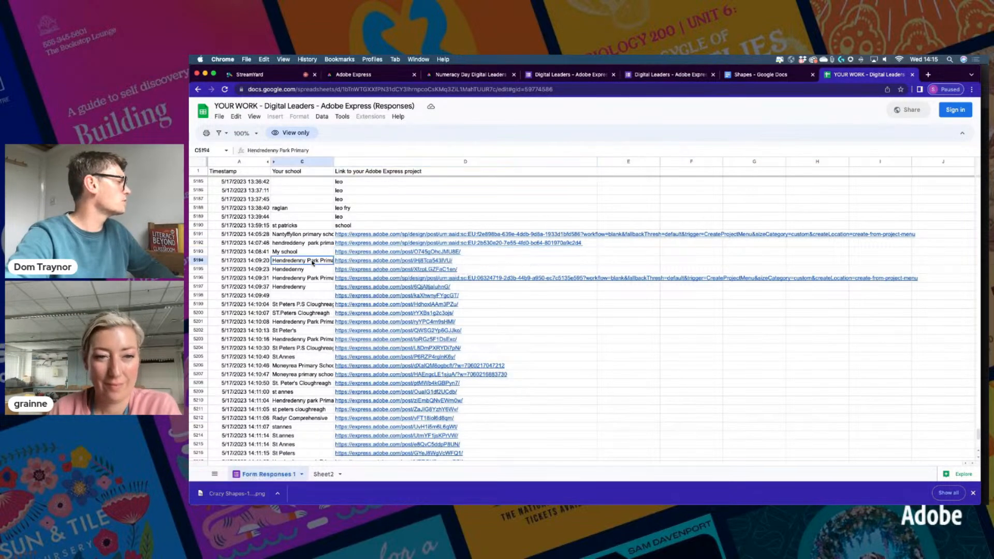
left_click(364, 263)
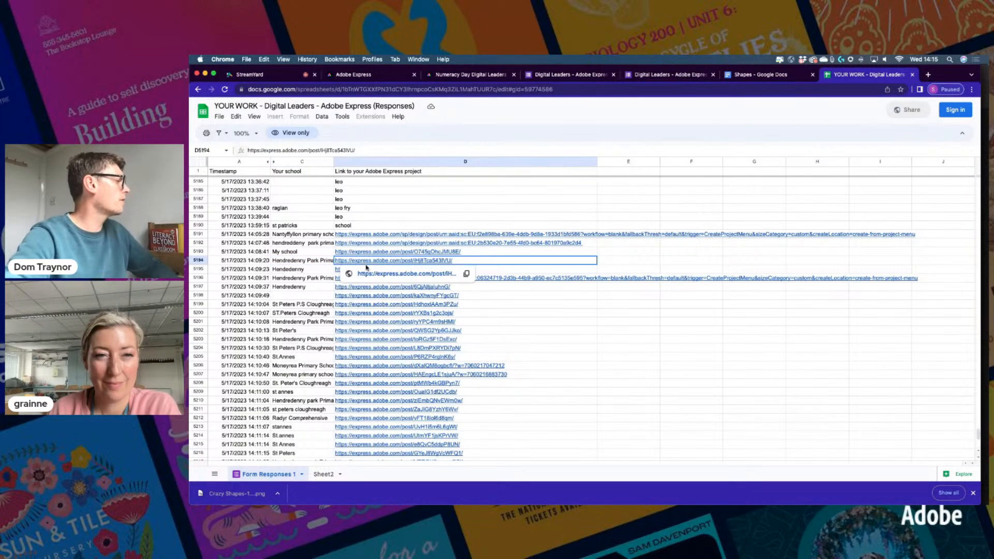
left_click(381, 273)
key("ctrl+shift+Tab")
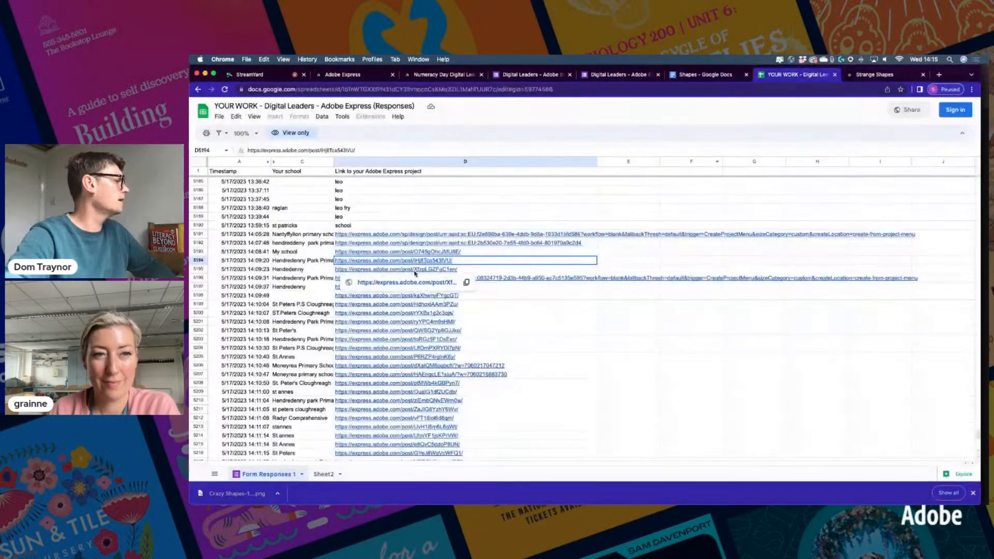
left_click(375, 270)
left_click(380, 282)
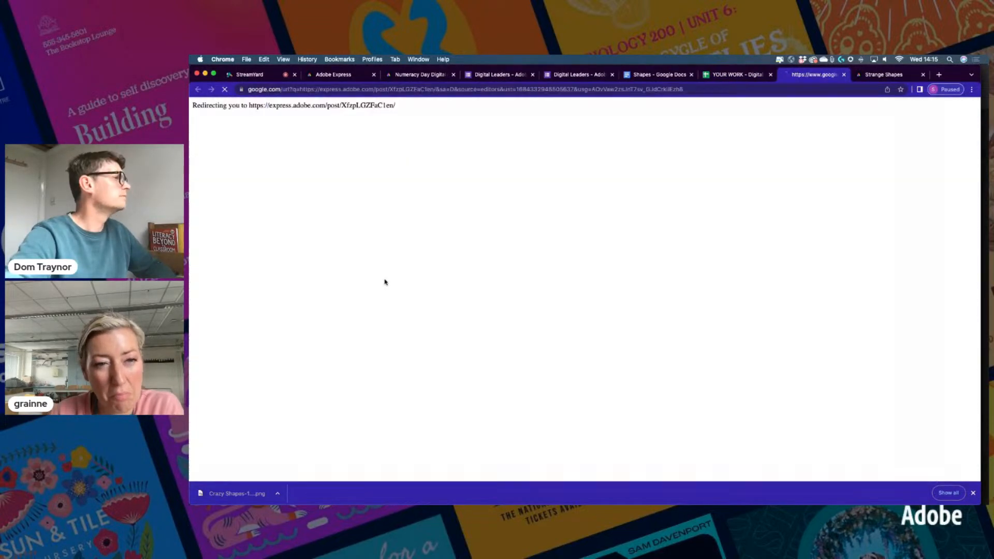
left_click(732, 73)
left_click(371, 288)
left_click(374, 299)
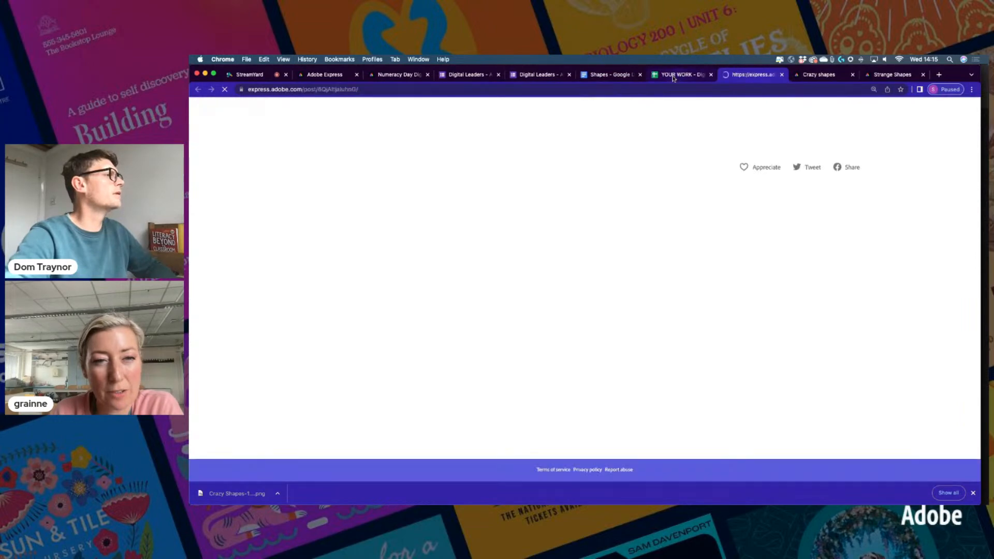
left_click(673, 76)
Open the project links in D5199, D5200, D5205 and D5206 in new tabs
left_click(321, 305)
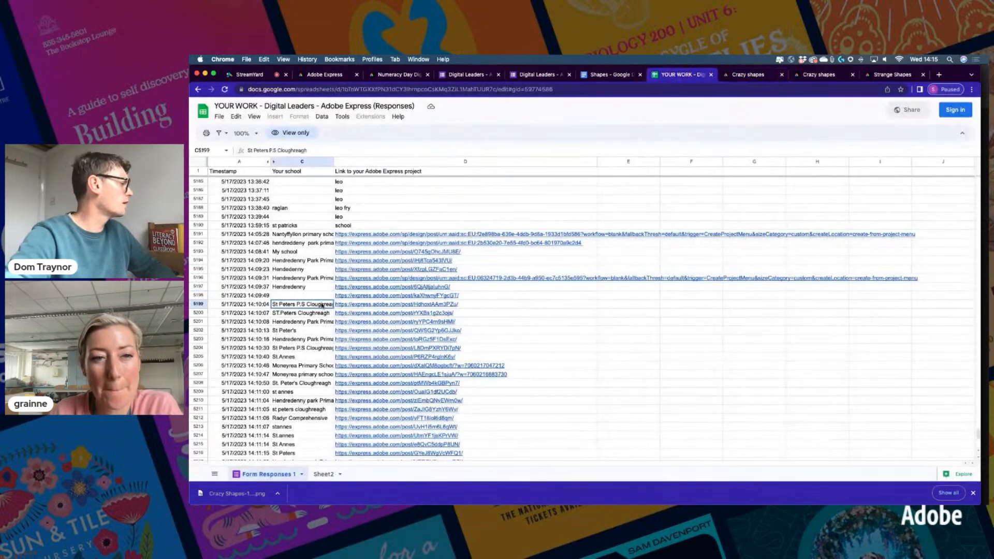
left_click(351, 305)
left_click(367, 317)
left_click(639, 74)
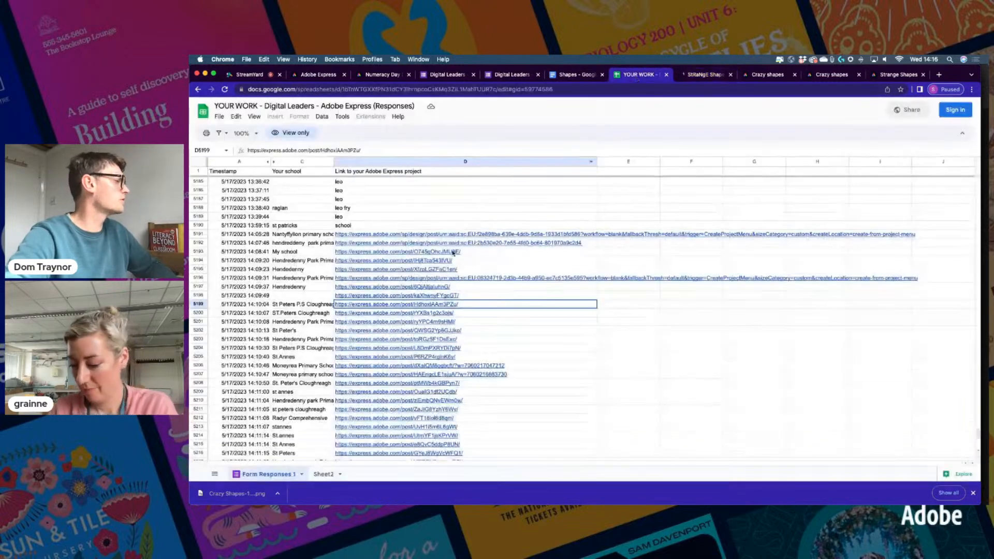
left_click(378, 313)
left_click(376, 329)
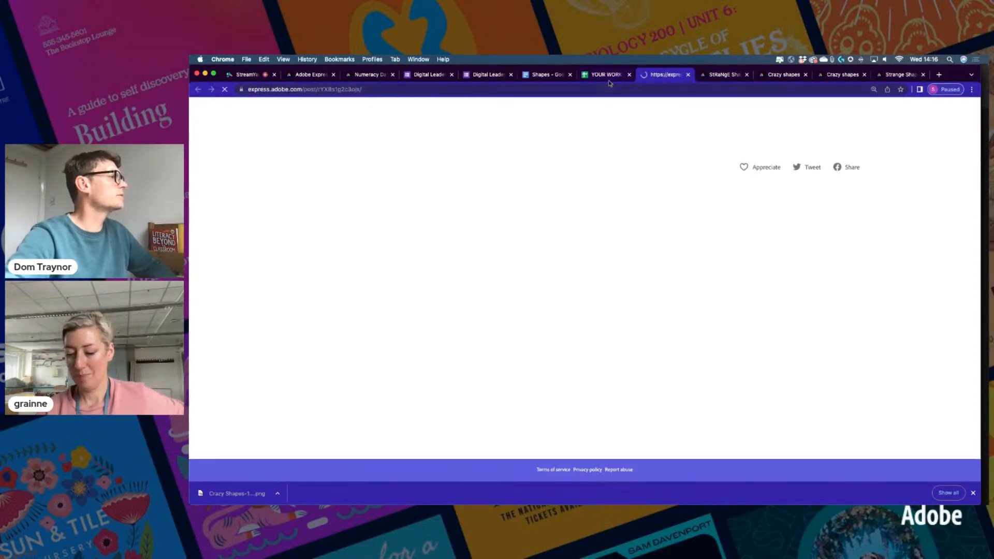
left_click(606, 74)
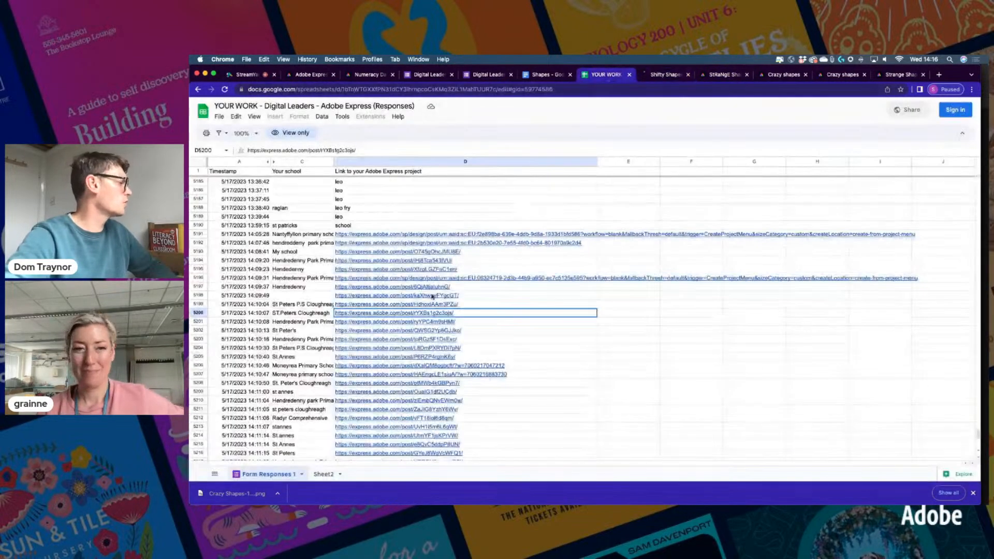
left_click(365, 357)
left_click(371, 370)
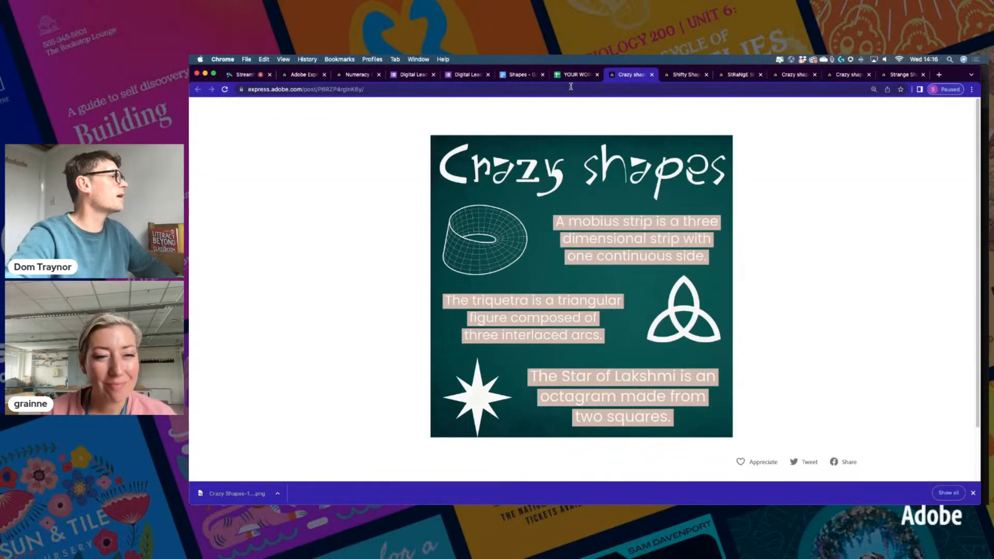
left_click(574, 75)
left_click(363, 370)
left_click(369, 379)
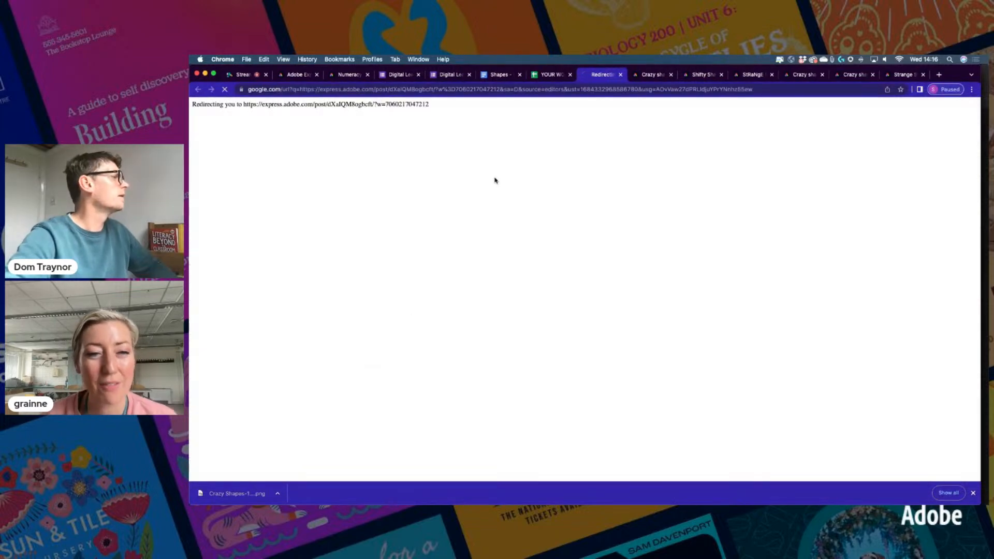
left_click(551, 75)
Open the project links in D5212, D5213 and D5215 in new tabs
scroll(359, 377, "down", 1)
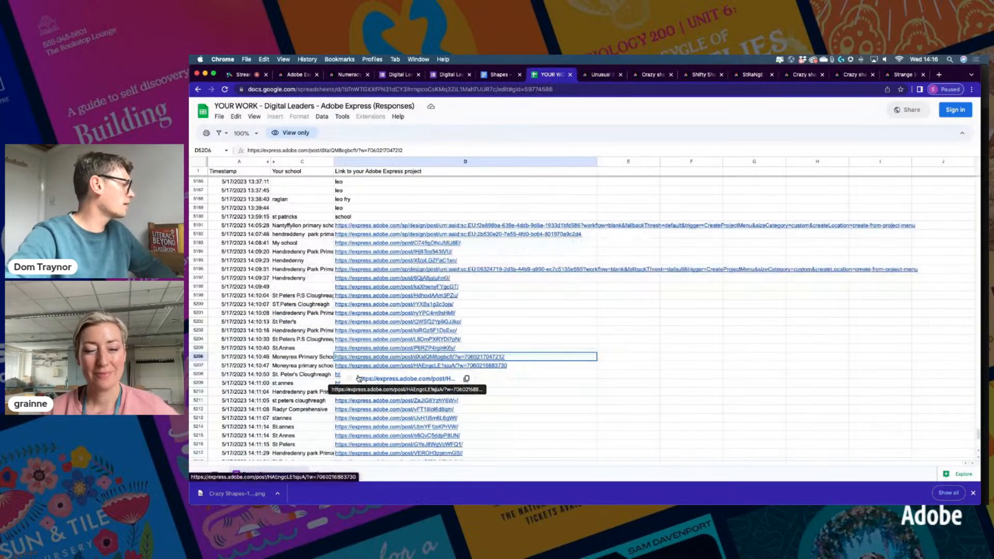
left_click(354, 412)
left_click(363, 422)
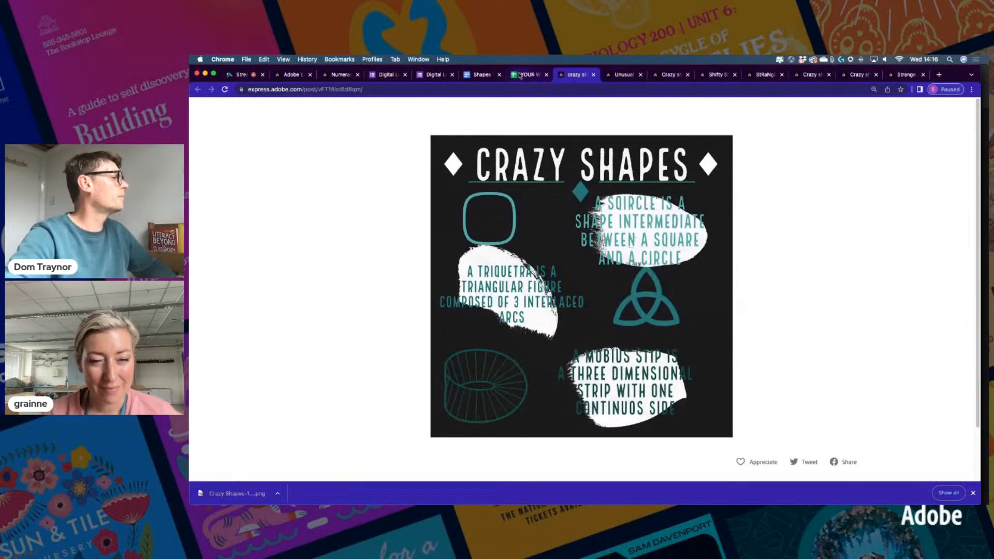
left_click(520, 76)
scroll(380, 401, "down", 2)
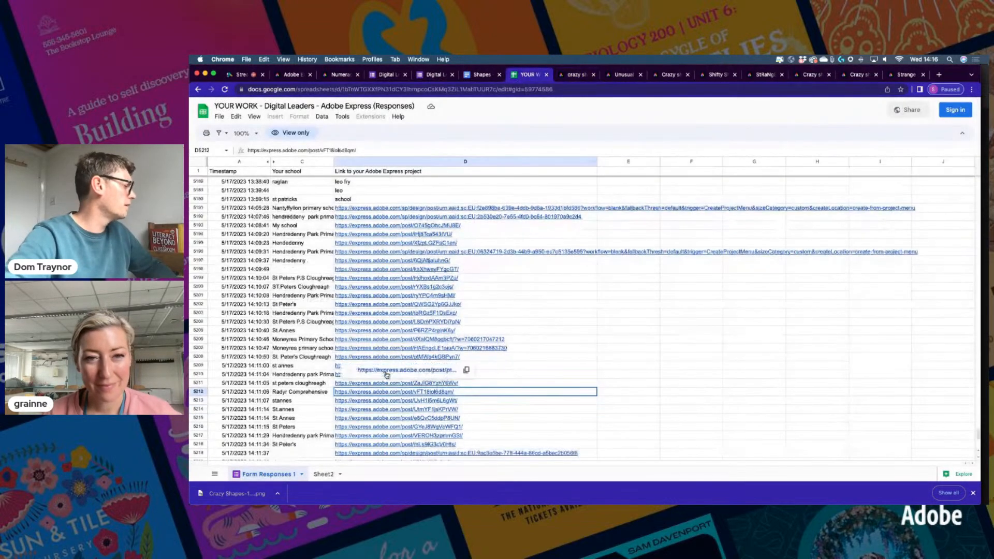
left_click(380, 401)
left_click(374, 414)
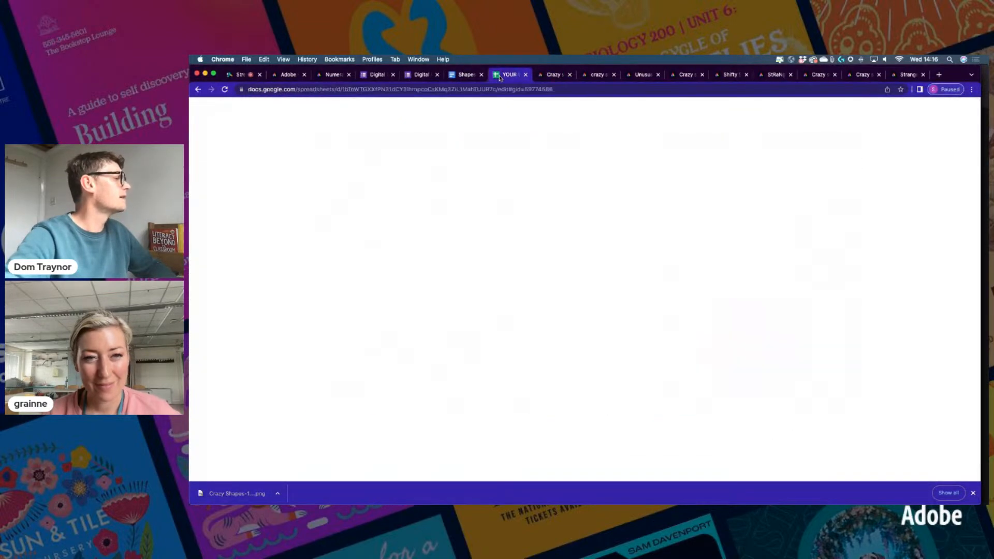
left_click(500, 77)
left_click(373, 419)
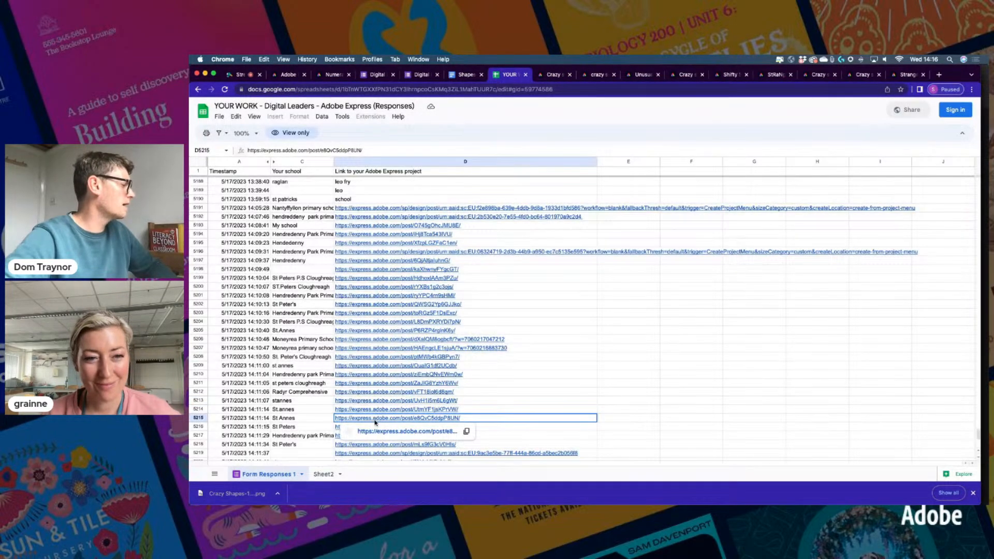
left_click(378, 431)
left_click(494, 75)
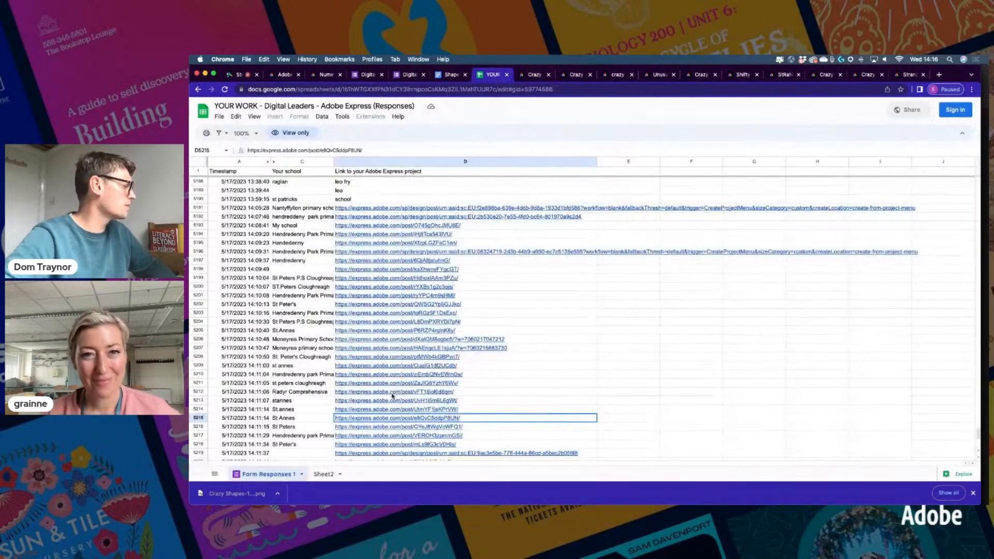
Open the project links in D5224, D5225 and D5226 in new tabs
scroll(392, 395, "down", 4)
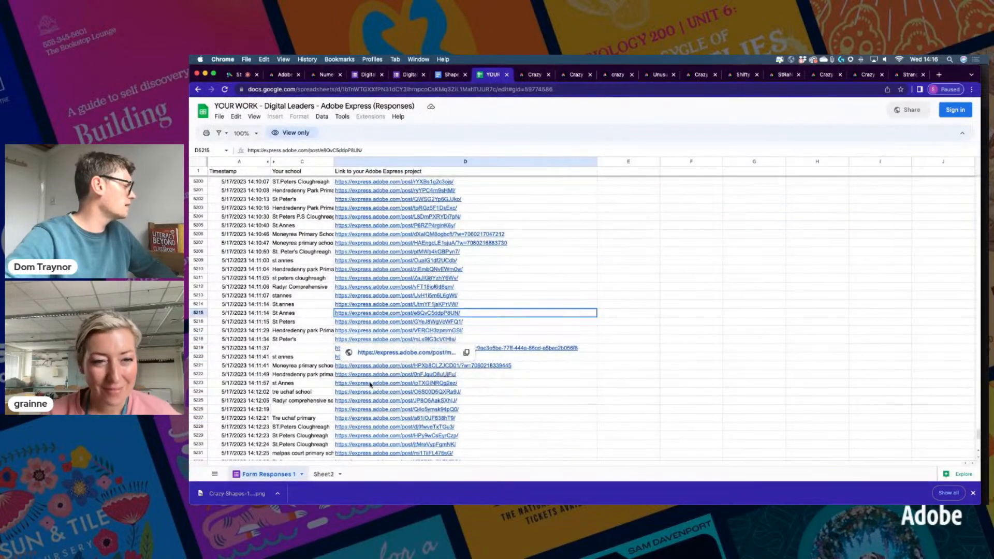
left_click(364, 392)
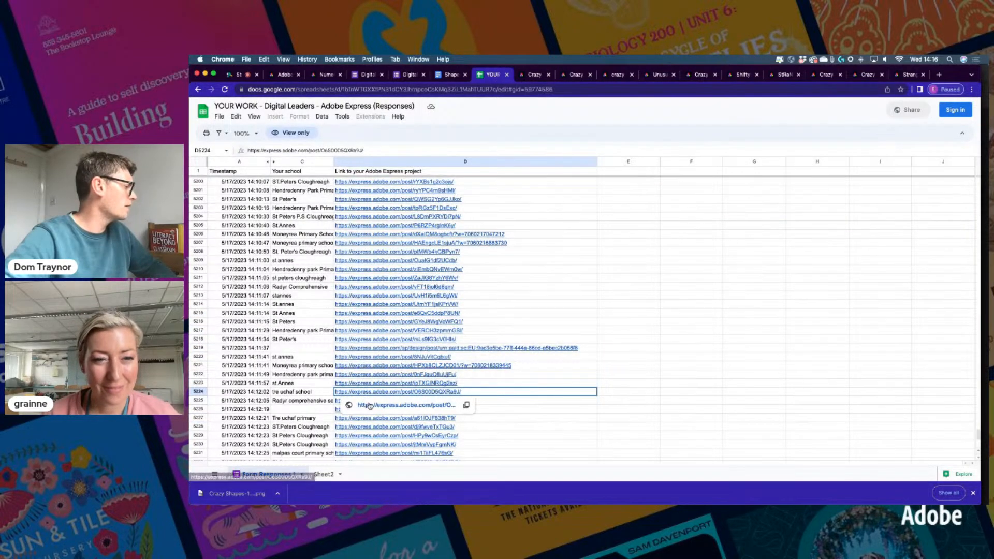
left_click(367, 406)
left_click(479, 75)
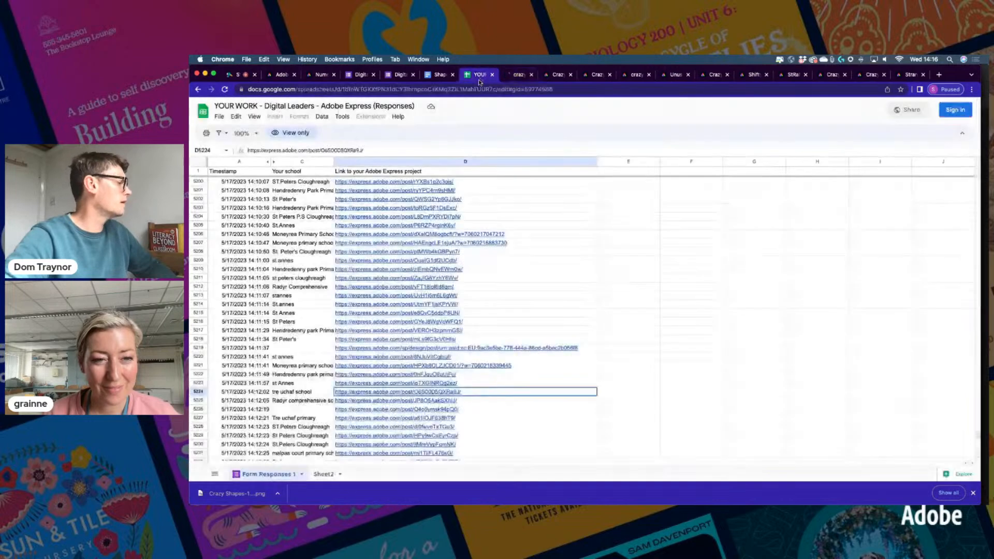
left_click(384, 401)
left_click(388, 413)
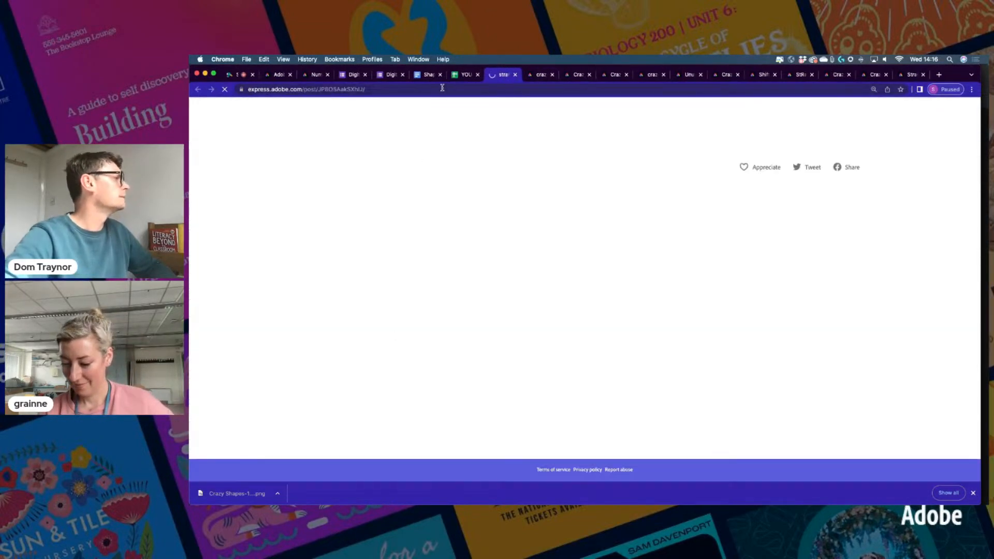
left_click(456, 77)
left_click(371, 409)
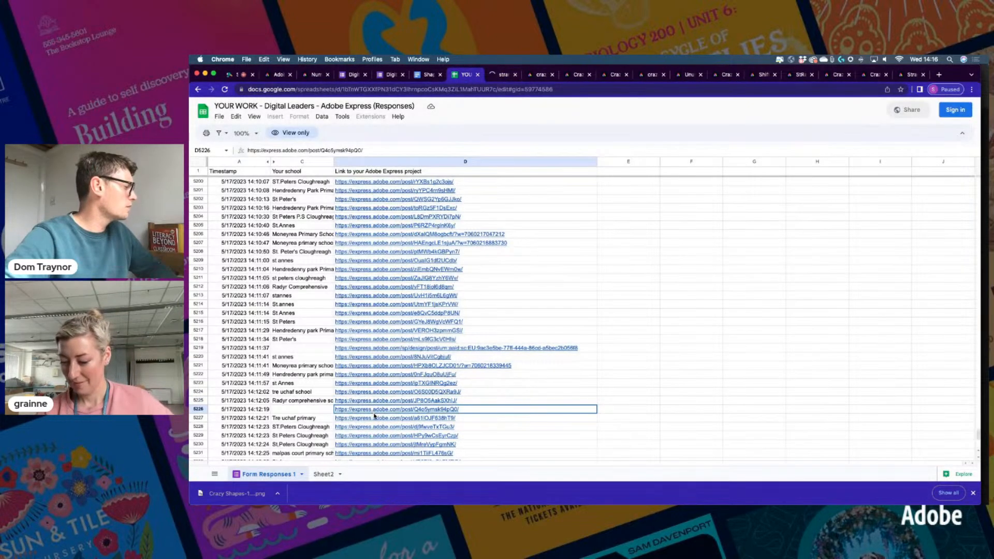
left_click(383, 422)
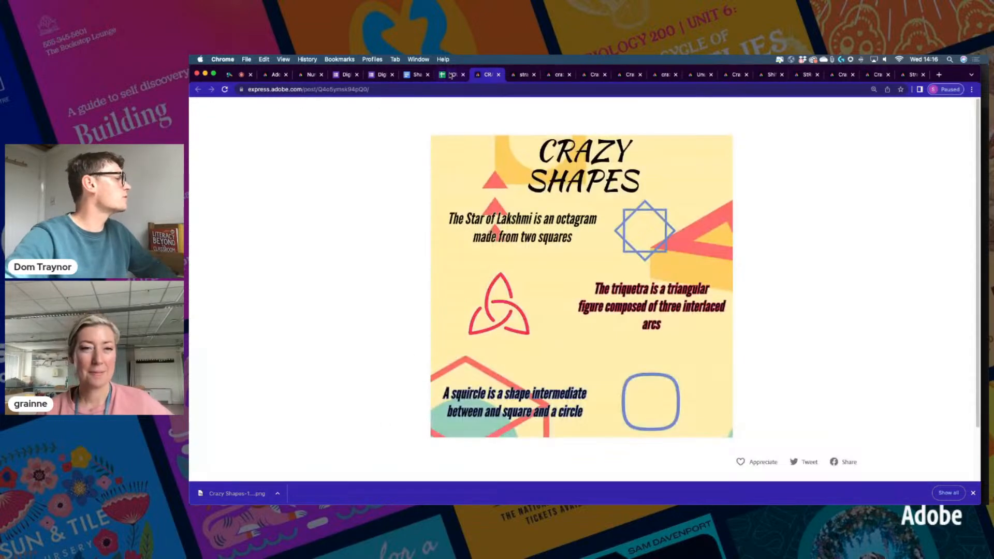
left_click(453, 75)
Open the D5231 project link and check the school name and link in row 5240
scroll(419, 316, "down", 2)
scroll(419, 315, "down", 3)
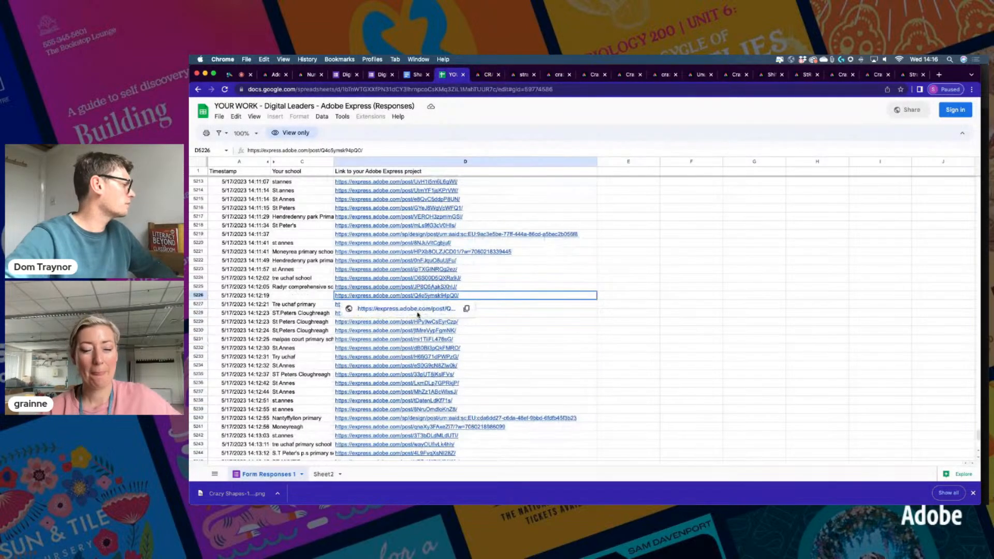
left_click(390, 339)
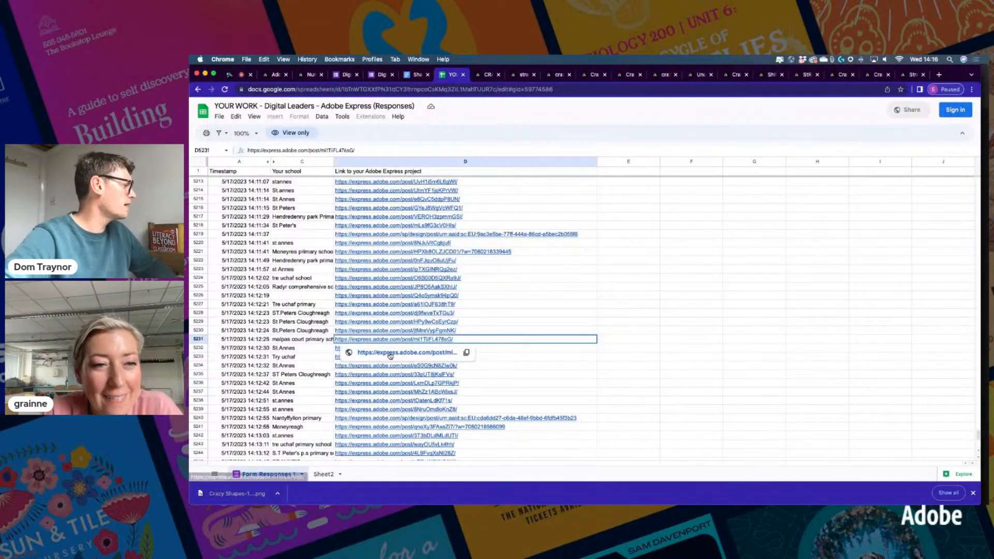
left_click(398, 353)
left_click(443, 74)
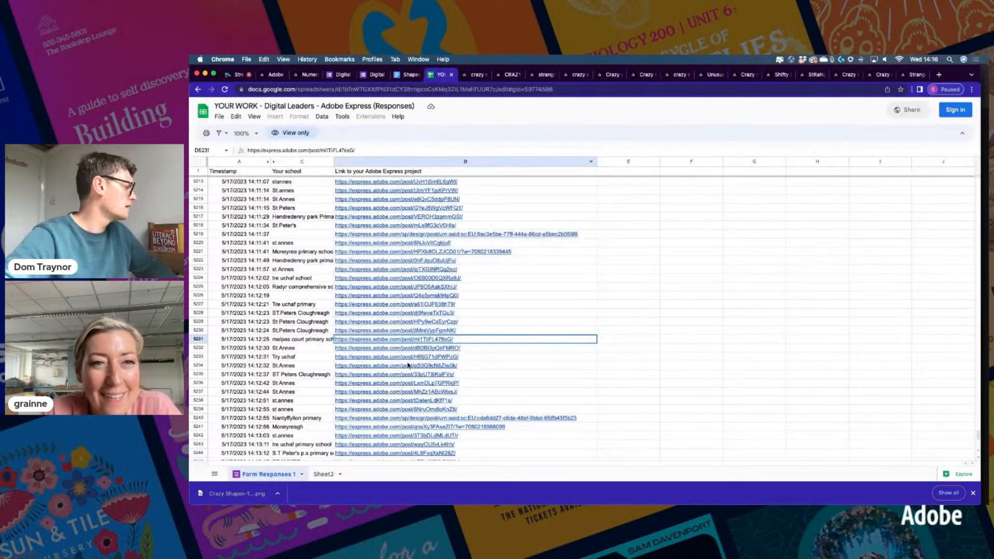
scroll(396, 356, "down", 3)
left_click(339, 359)
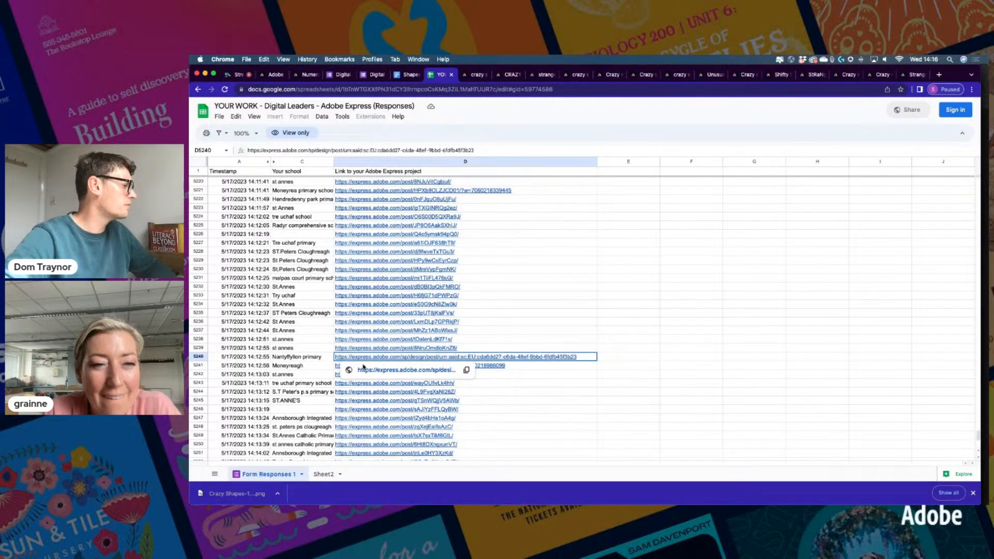
left_click(304, 358)
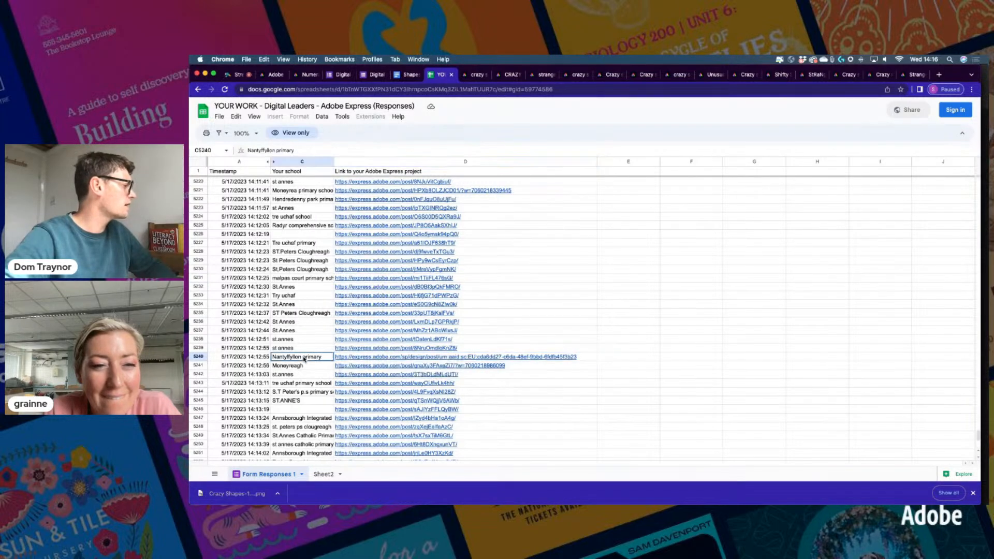
left_click(367, 358)
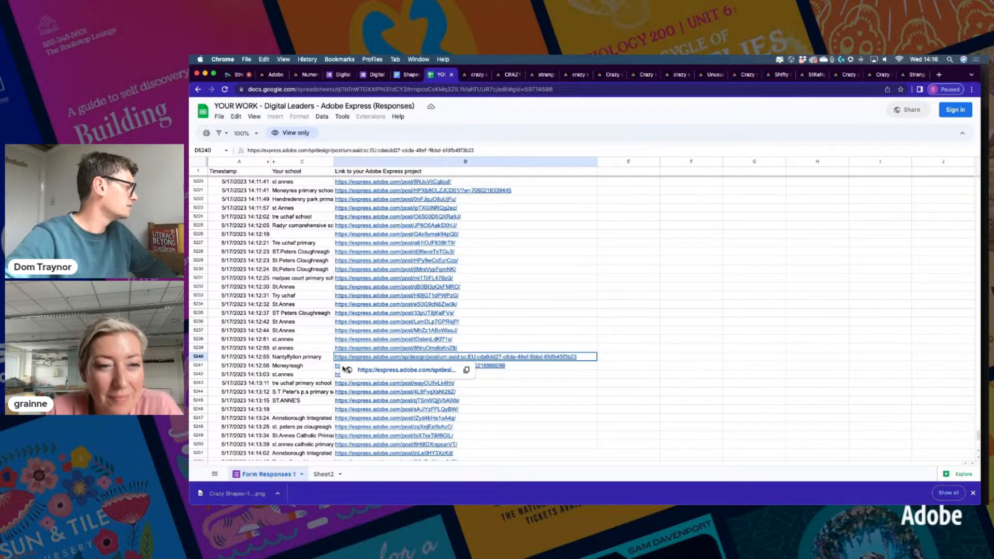
Open the last project links, D5281 and D5282, in new tabs
scroll(357, 404, "down", 3)
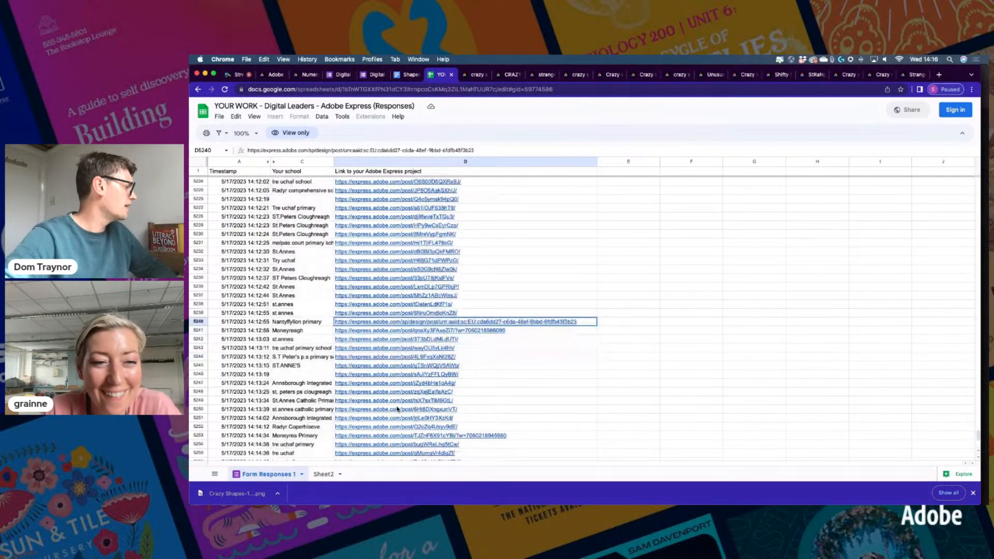
scroll(395, 408, "down", 2)
mouse_move(403, 407)
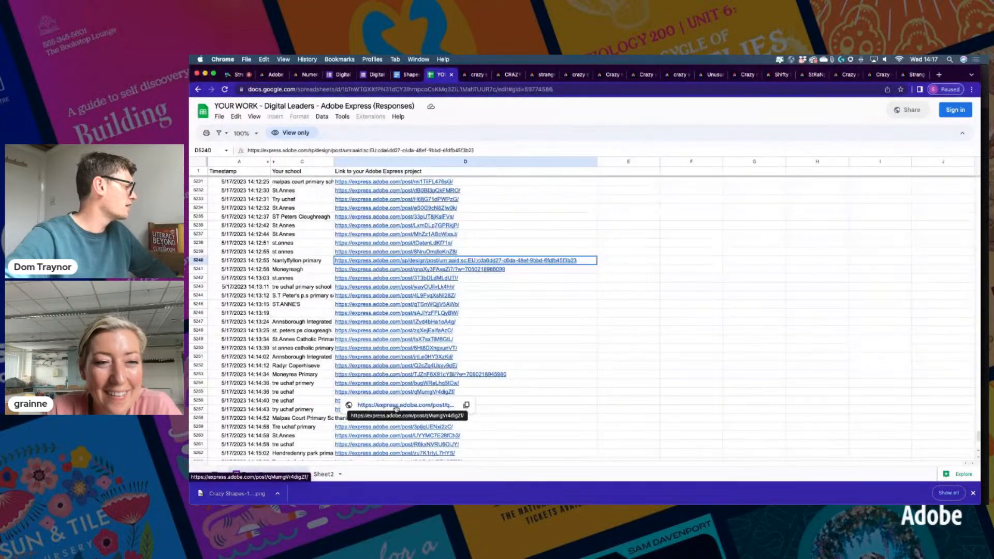
scroll(405, 408, "down", 10)
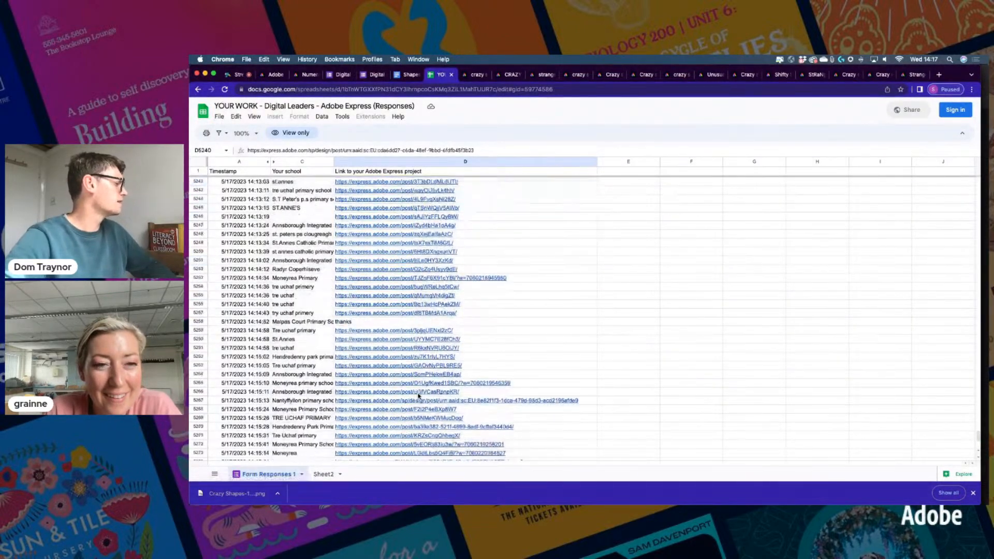
scroll(418, 396, "down", 1)
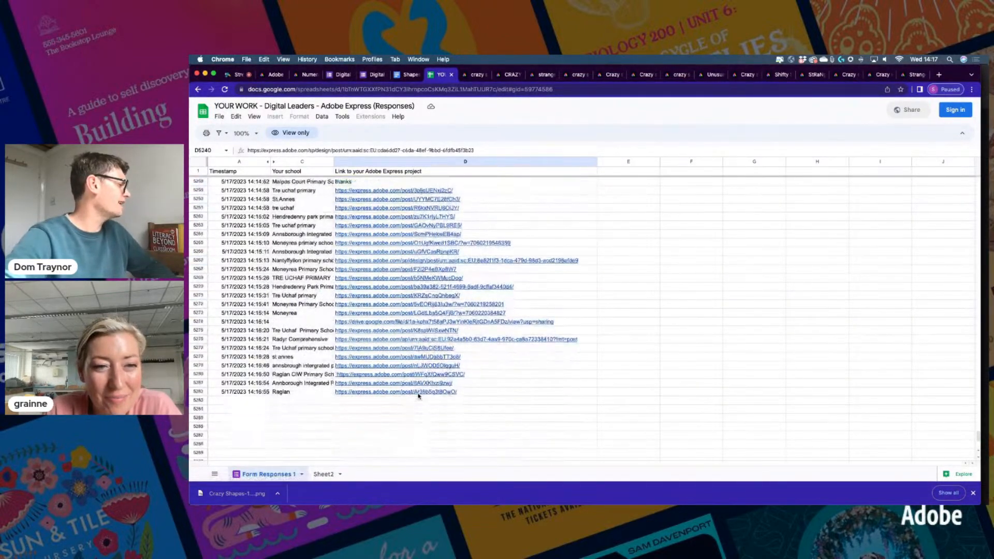
left_click(386, 385)
left_click(388, 397)
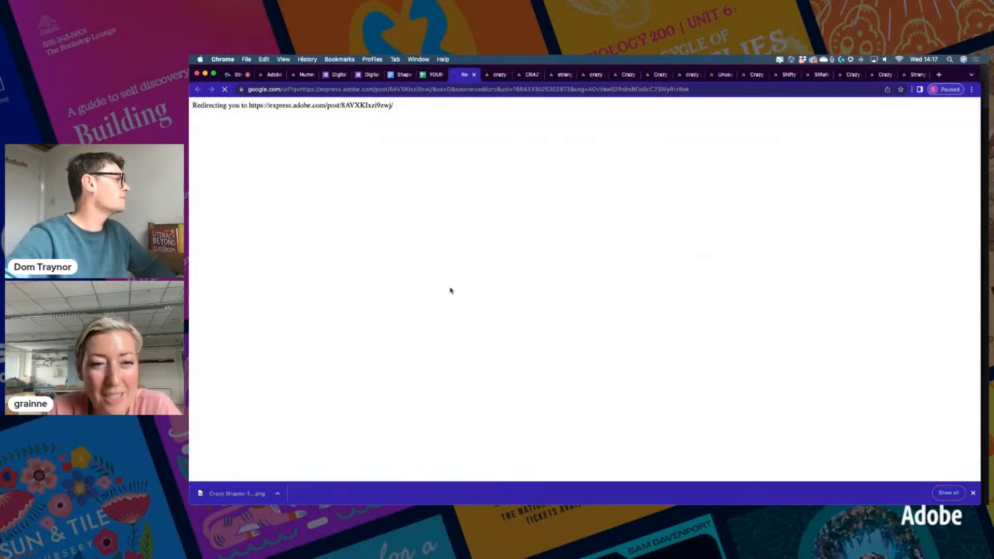
key("ctrl+shift+Tab")
left_click(383, 393)
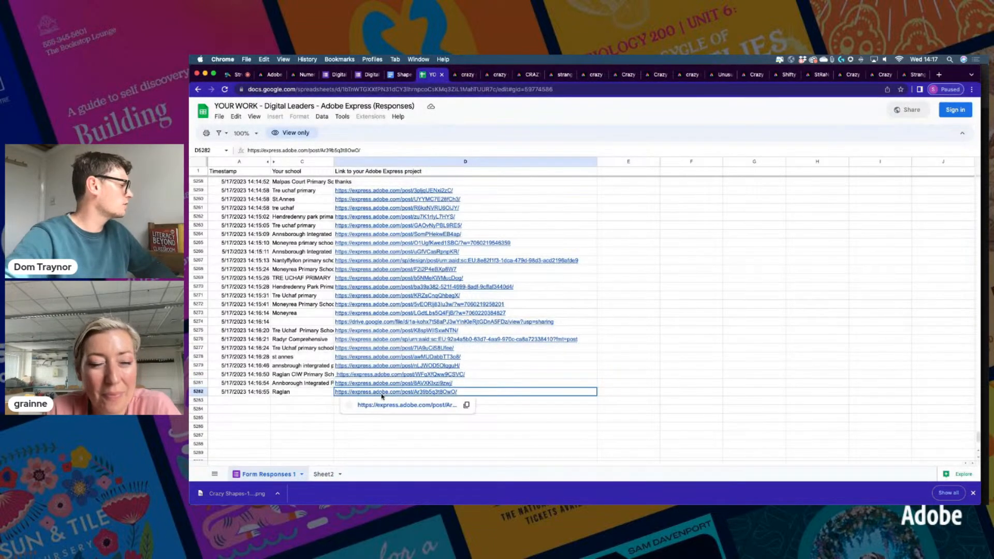
left_click(383, 405)
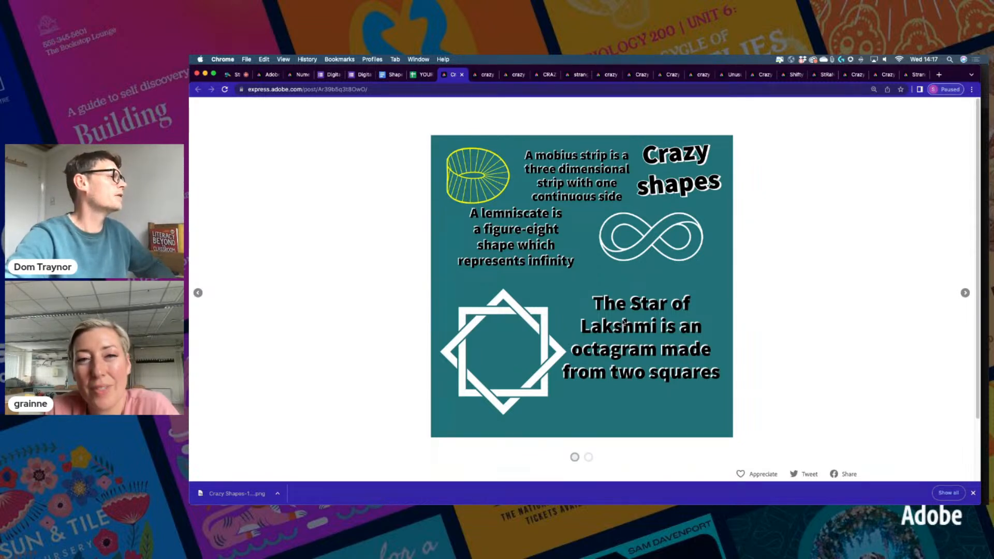
Look through four submitted Crazy Shapes posts in turn, ending on the strange shapes post
left_click(481, 75)
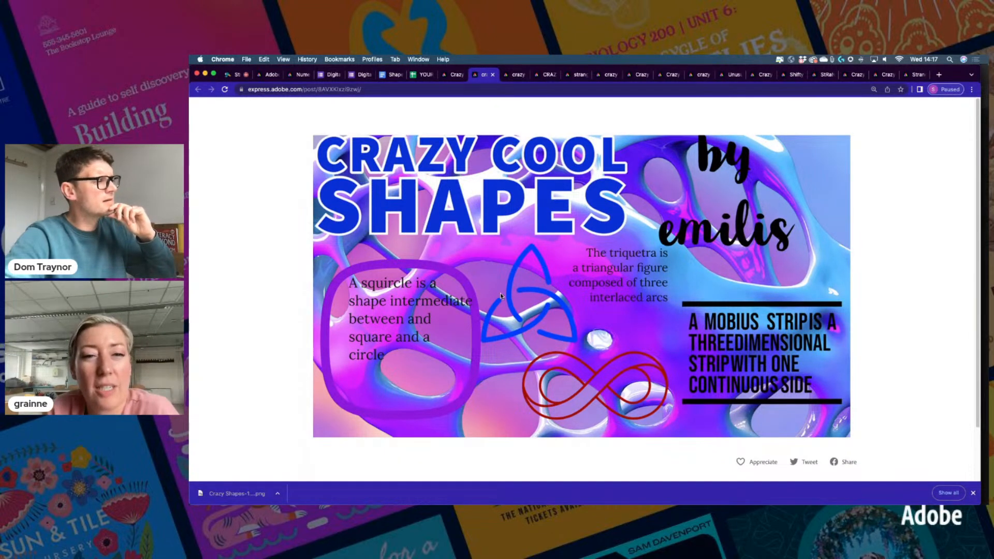
left_click(515, 76)
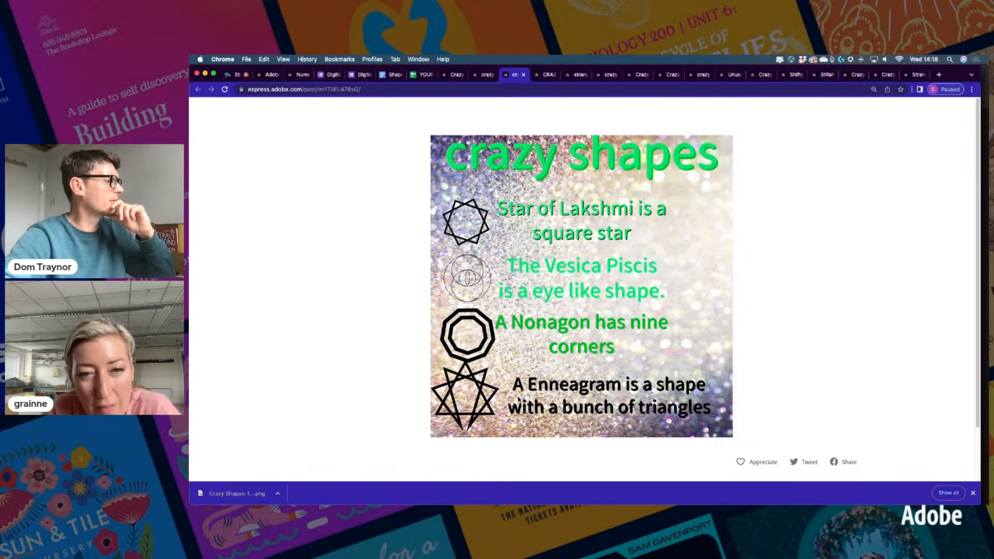
left_click(546, 75)
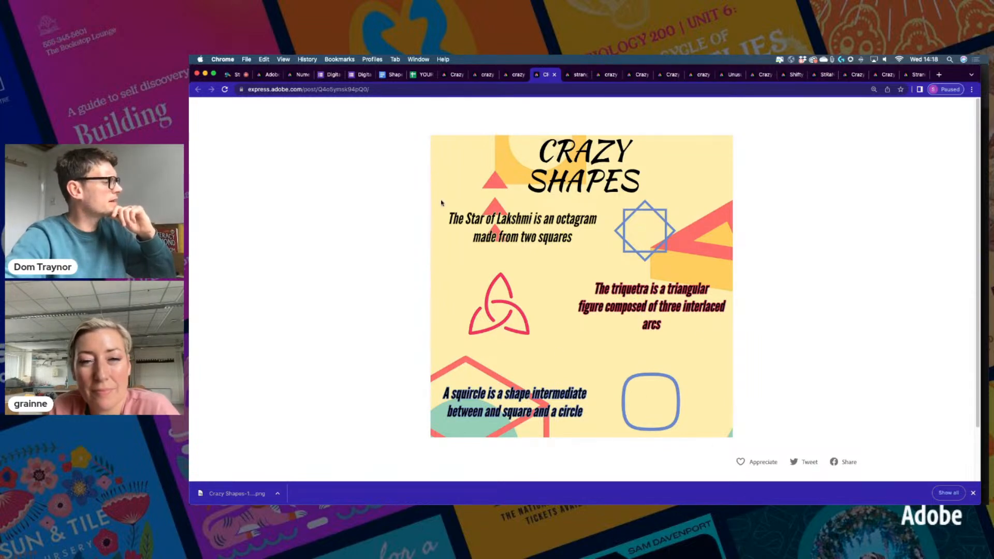
left_click(577, 74)
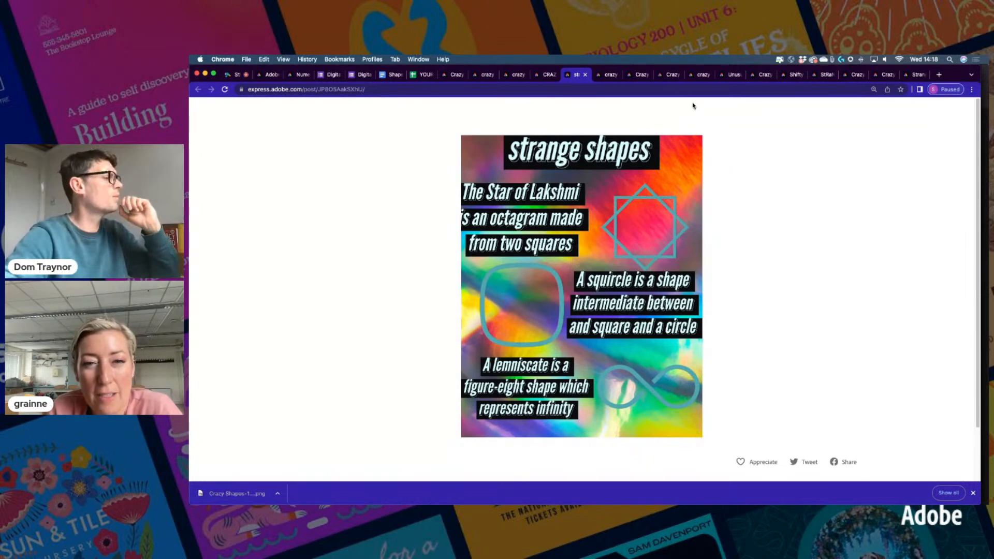
Browse the next shared posts (pink, purple, black, Unusual Shapes), ending on the dark green mobius-strip post
left_click(607, 77)
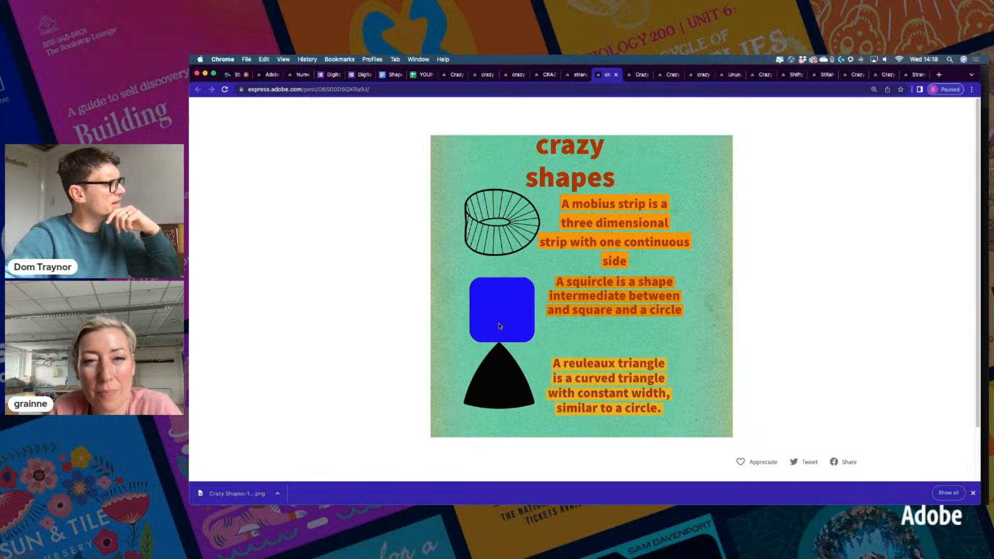
left_click(640, 76)
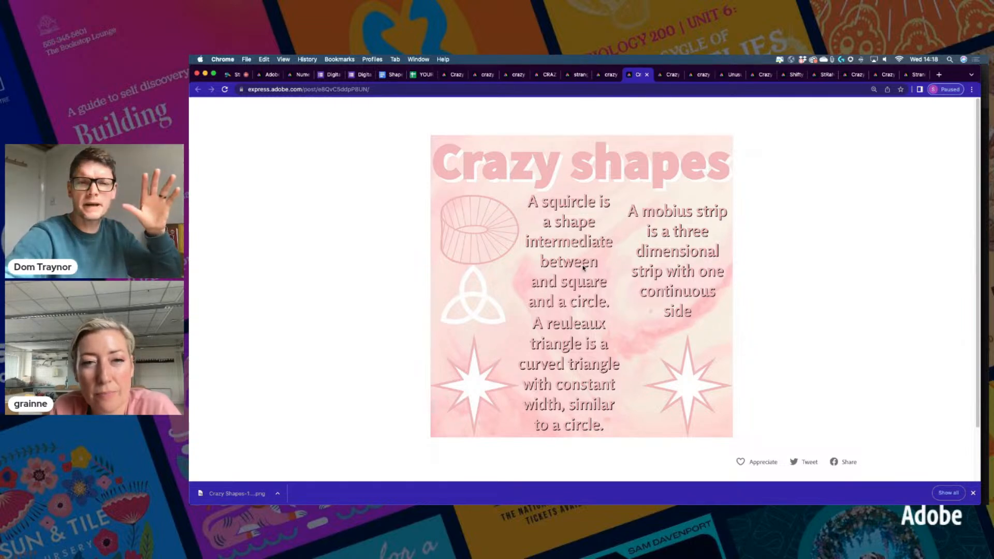
left_click(670, 74)
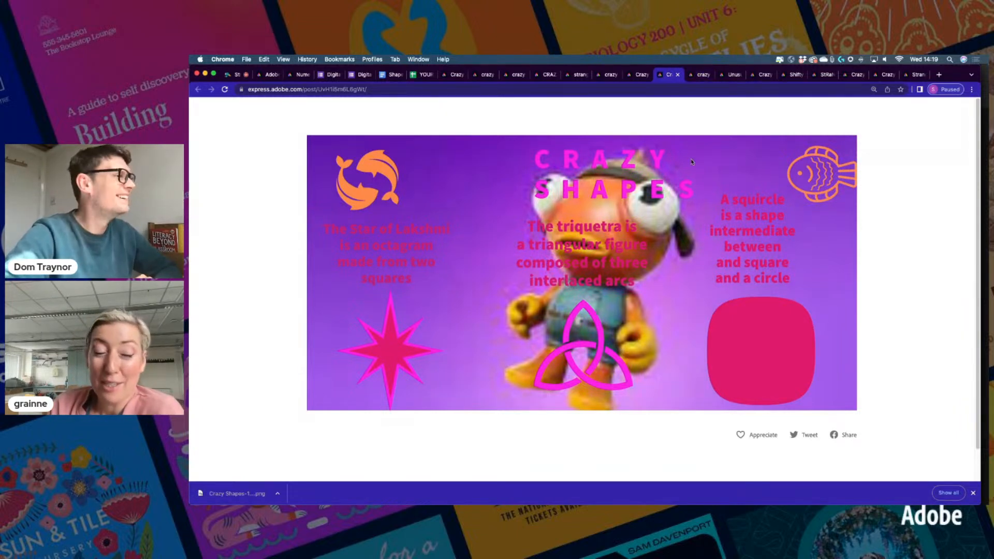
left_click(699, 75)
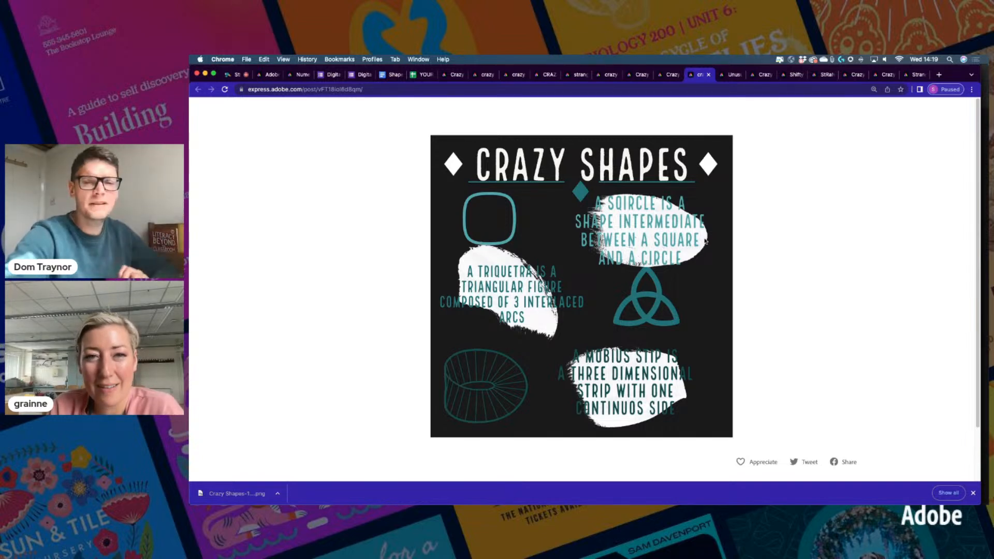
left_click(730, 75)
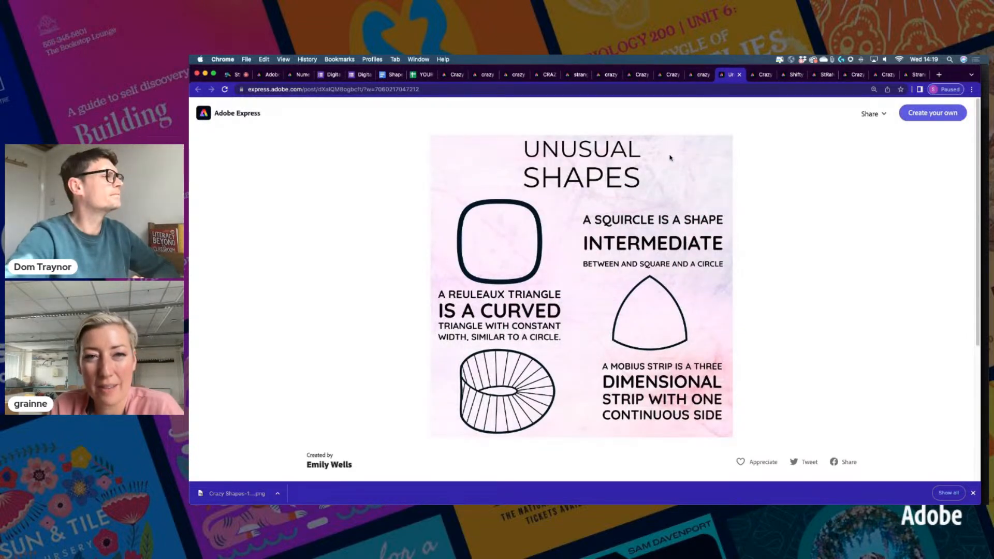
left_click(762, 76)
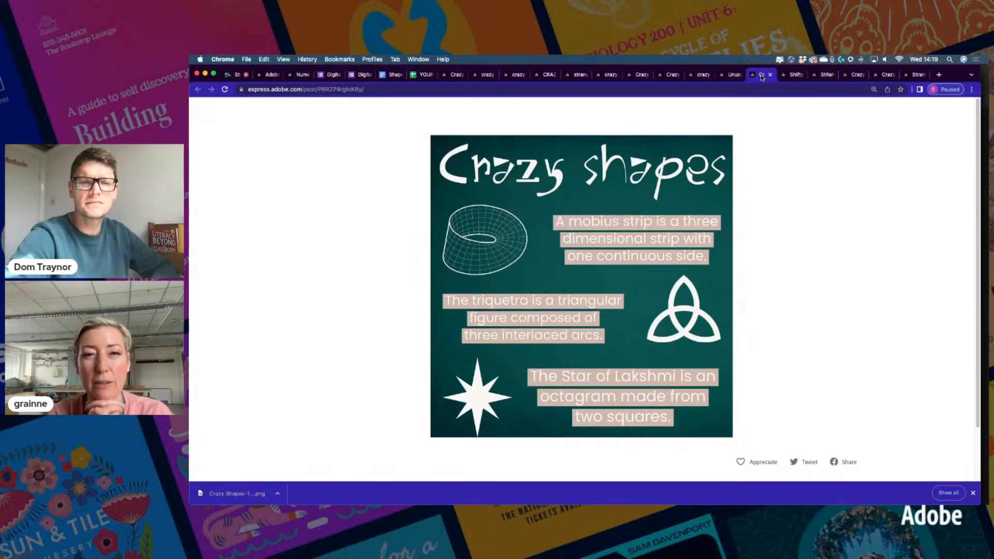
View the Shifty, StRaNgE, red Crazy, galaxy Crazy and dark Strange Shapes posts in turn
left_click(787, 77)
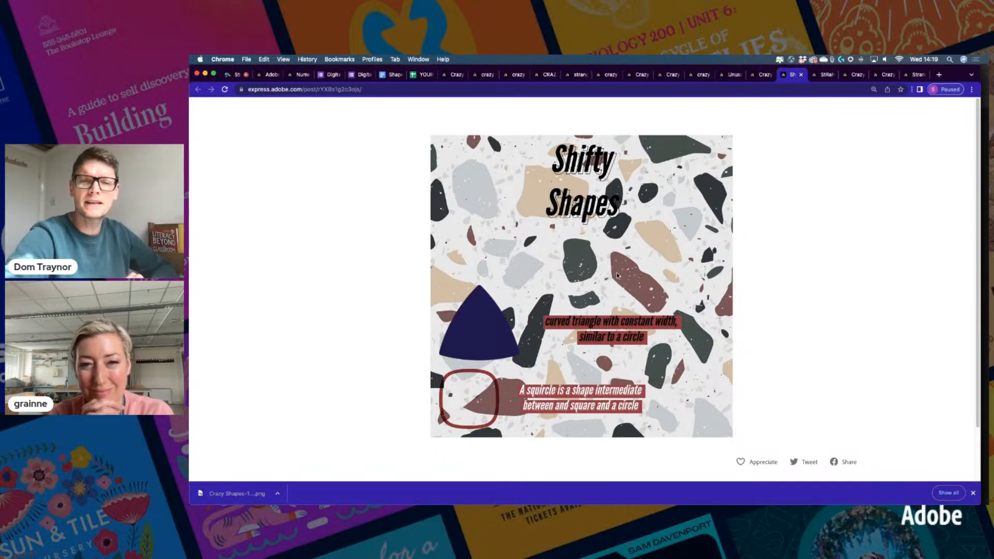
left_click(823, 75)
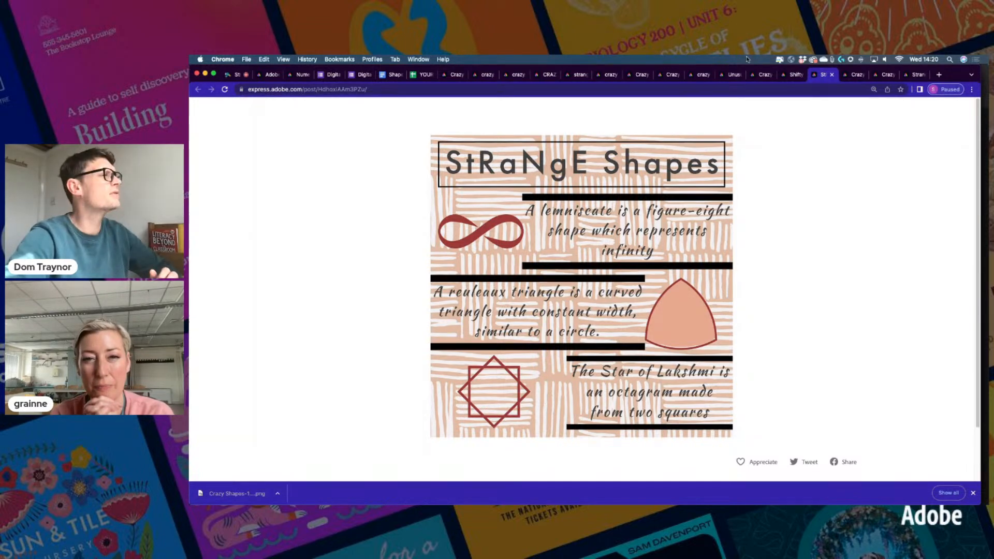
left_click(853, 75)
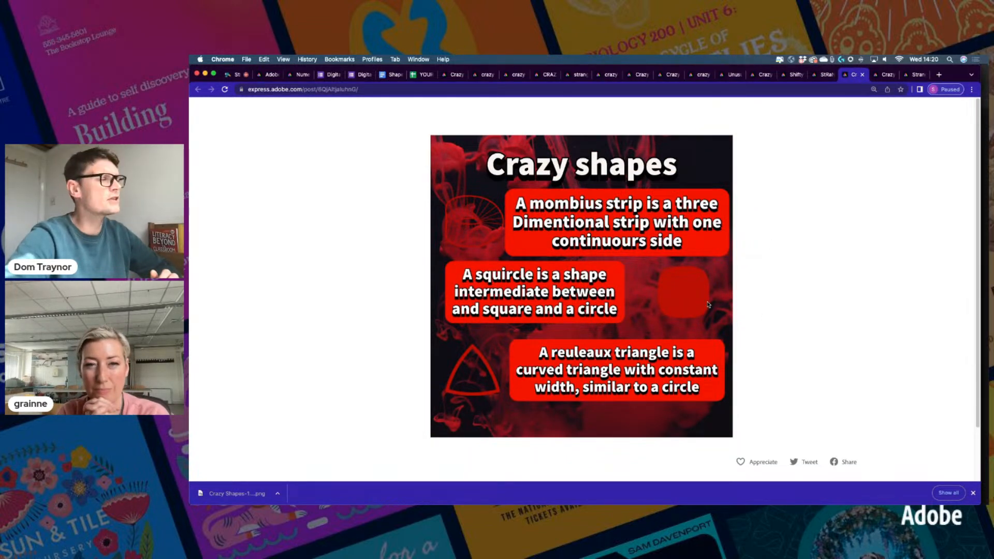
left_click(886, 77)
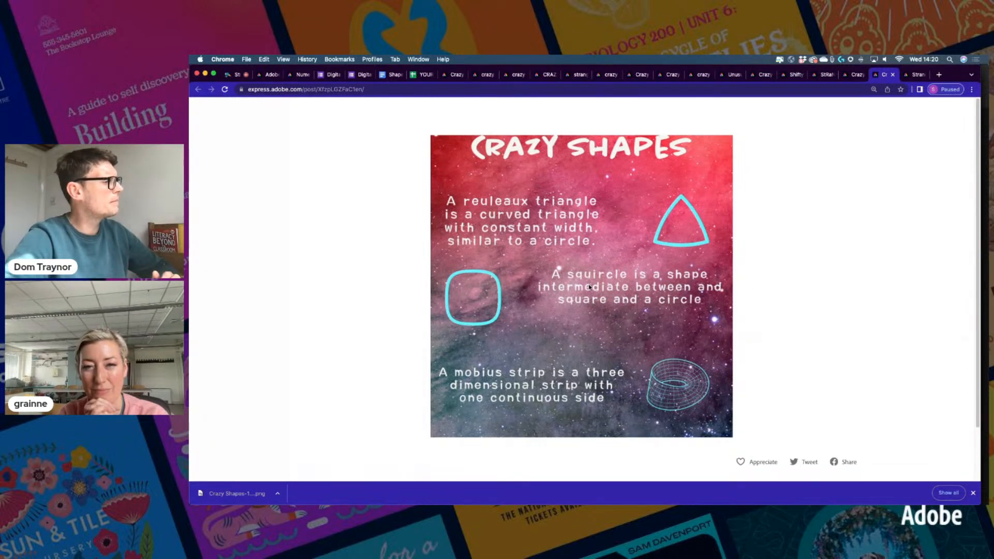
left_click(914, 74)
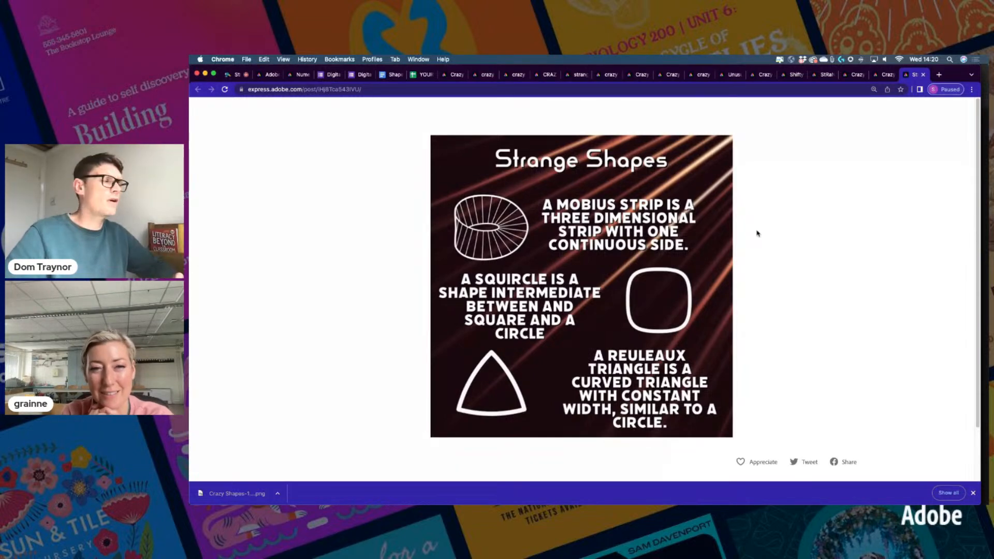
Close the Crazy Shapes sharing window and go to the Numeracy Day challenge page
left_click(269, 75)
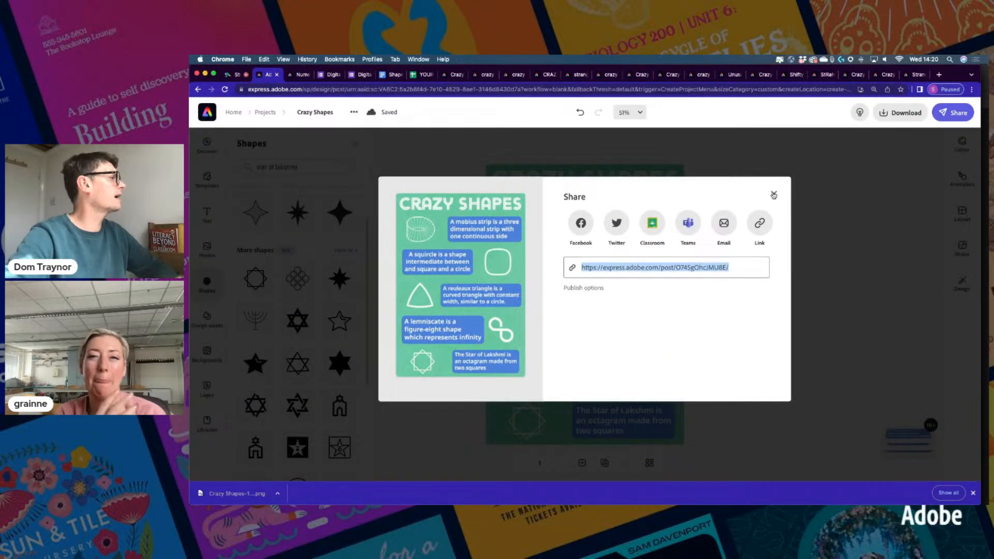
left_click(774, 195)
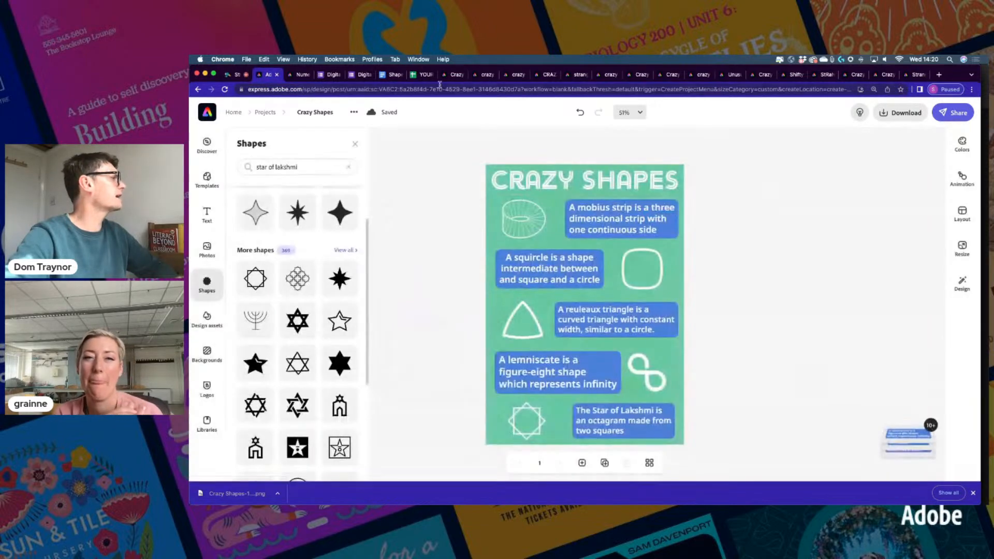
left_click(309, 77)
Select the six shape facts and scroll down to the Challenge 2 voiceover-video brief
scroll(564, 306, "down", 6)
scroll(568, 305, "down", 3)
scroll(568, 306, "up", 1)
scroll(567, 306, "down", 3)
scroll(568, 306, "up", 4)
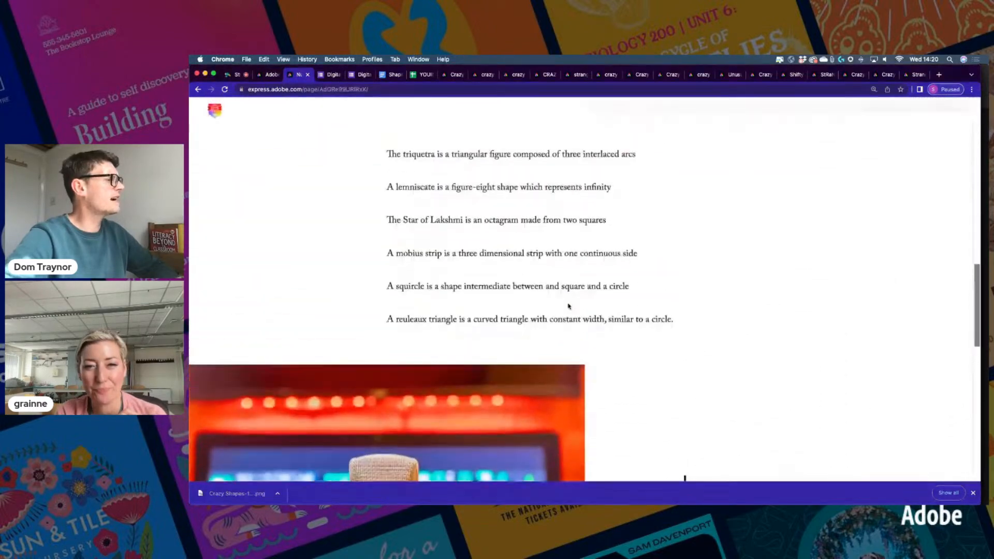
scroll(568, 306, "up", 2)
left_click_drag(386, 191, 683, 355)
scroll(580, 329, "down", 6)
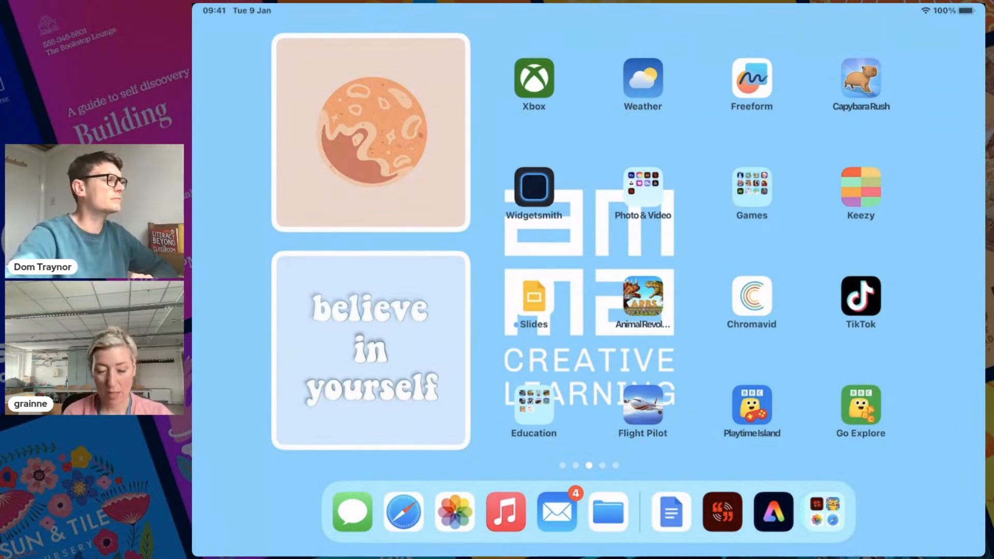
In the Express video app, start a new video and skip straight to the blank editor
left_click(722, 511)
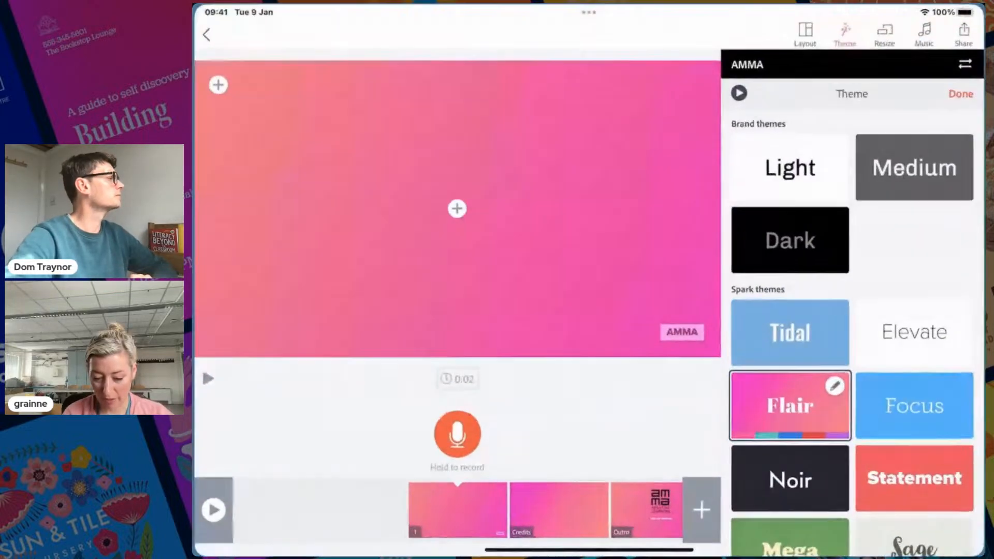
left_click(204, 33)
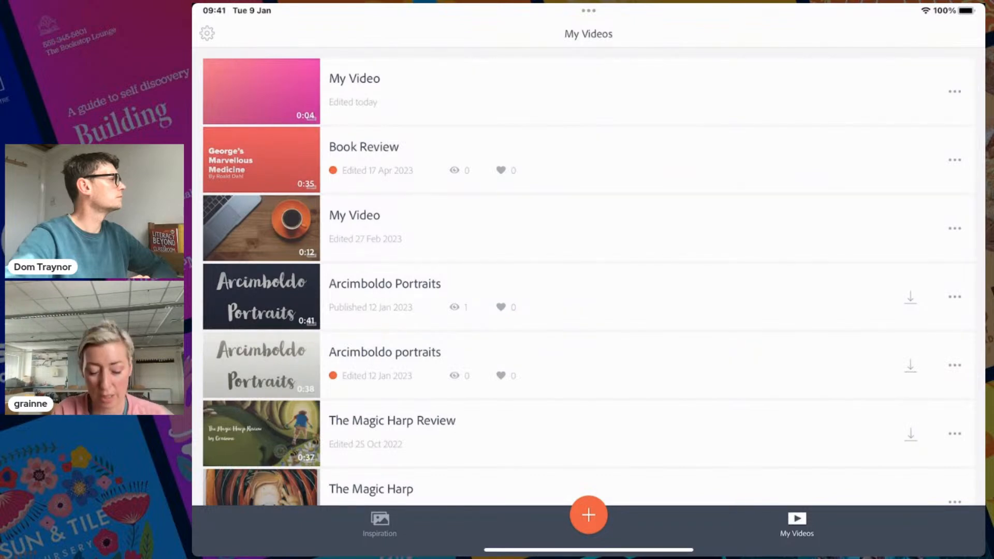
scroll(588, 274, "down", 10)
scroll(589, 274, "up", 10)
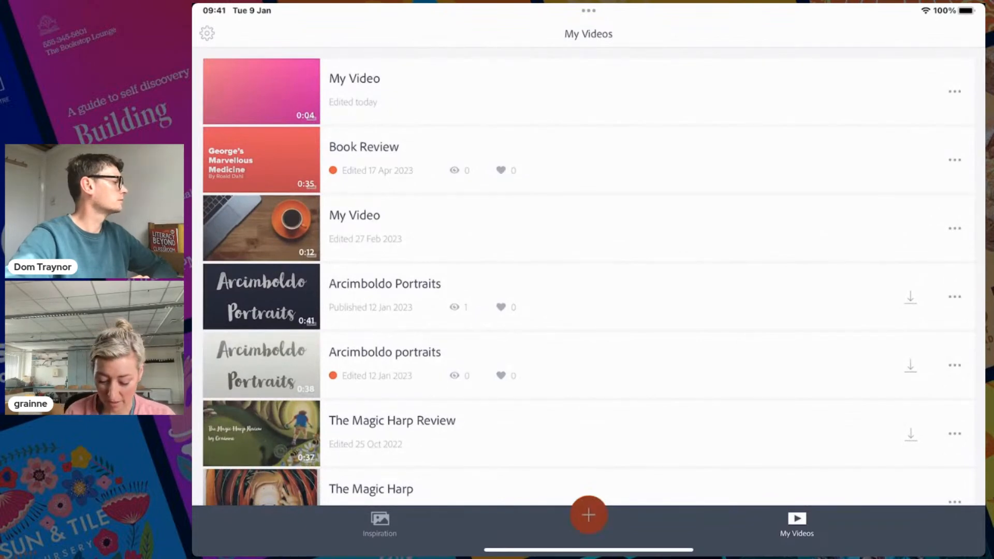
left_click(589, 515)
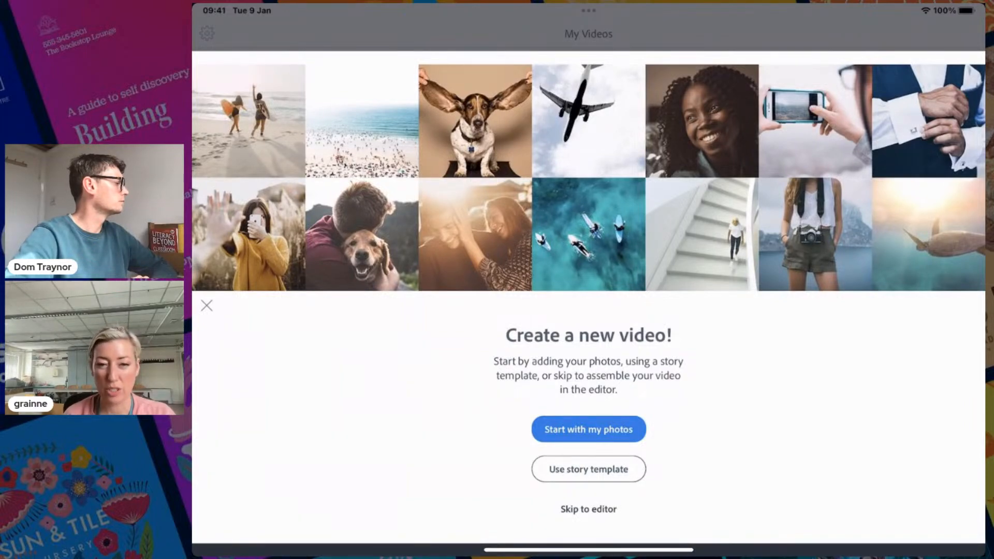
left_click(588, 509)
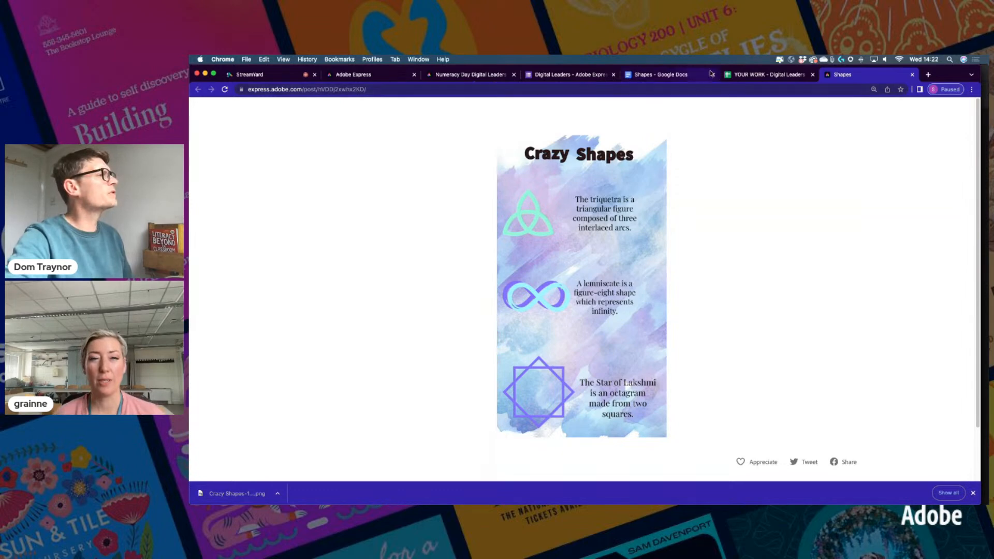
Check the YOUR WORK spreadsheet and the Shapes post, then go to the Adobe Express home page
left_click(737, 76)
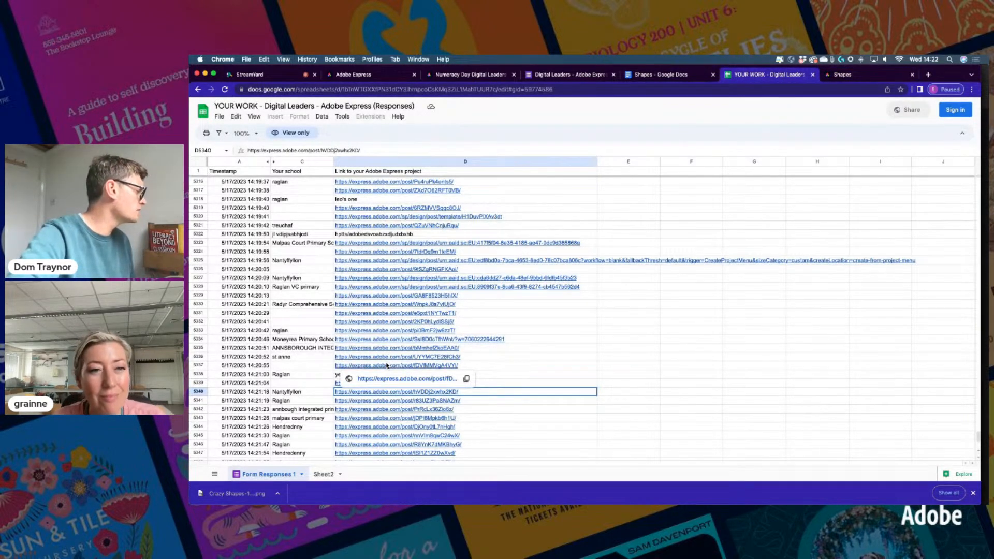
left_click(847, 76)
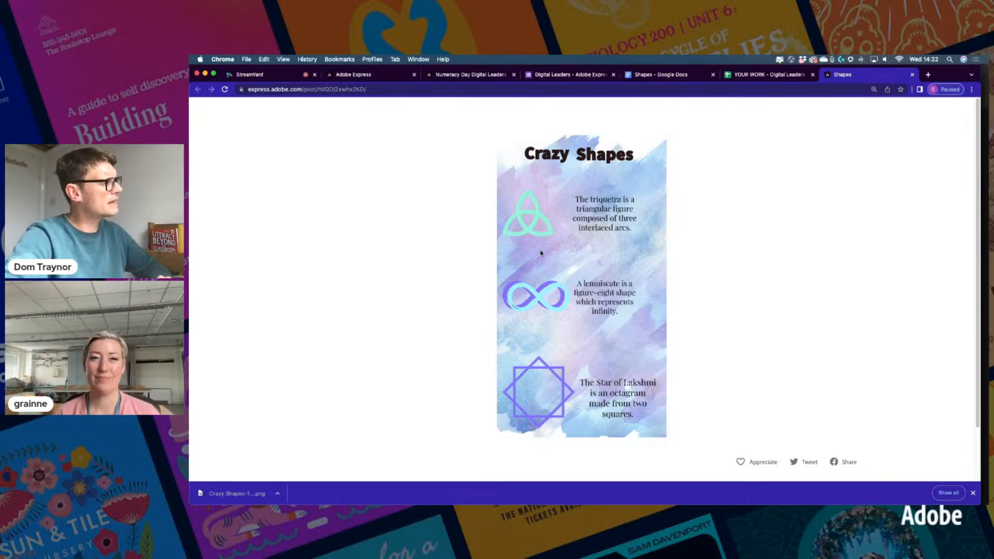
left_click(353, 74)
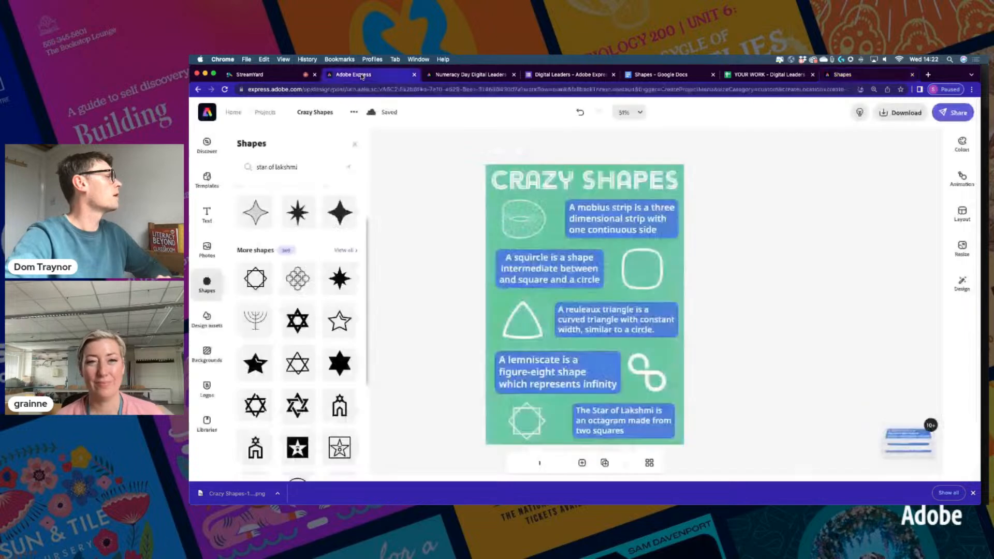
left_click(207, 113)
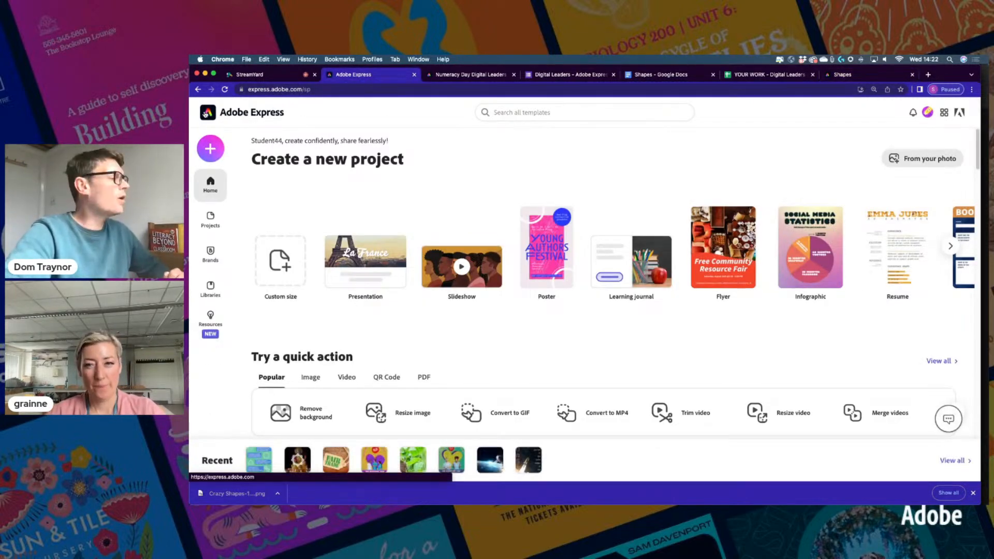
Create a new video titled 'Crazy Shapes' from scratch, without a story template
left_click(211, 151)
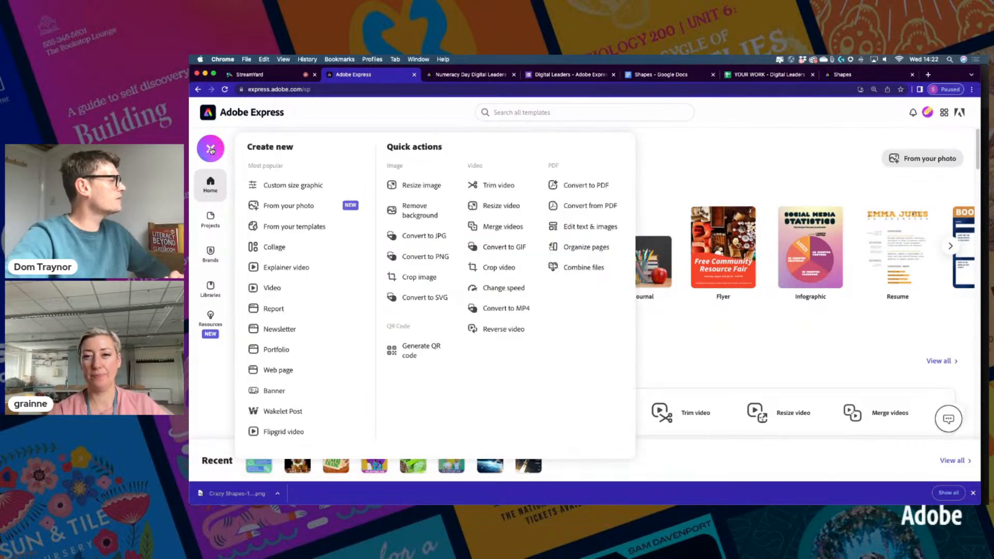
left_click(280, 292)
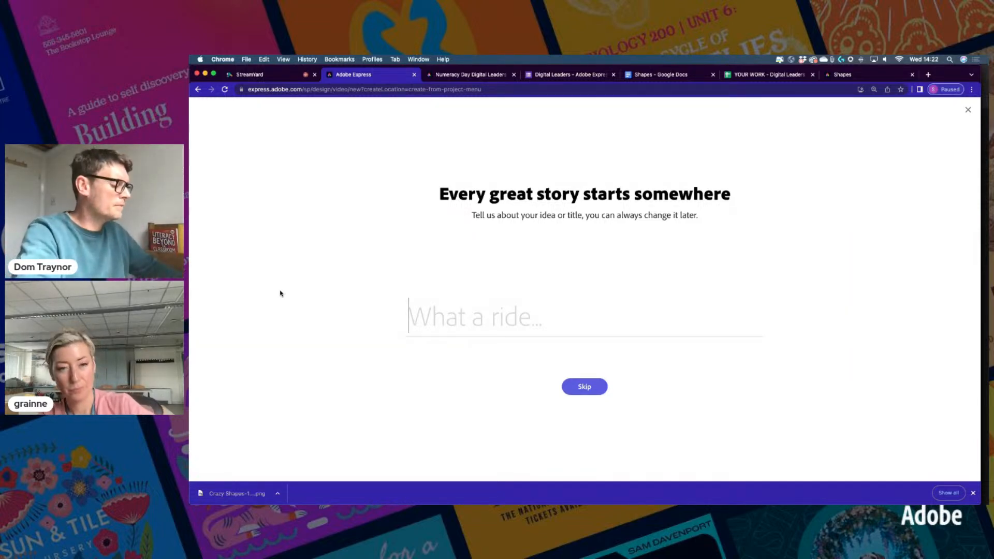
type("Crazy Shapes")
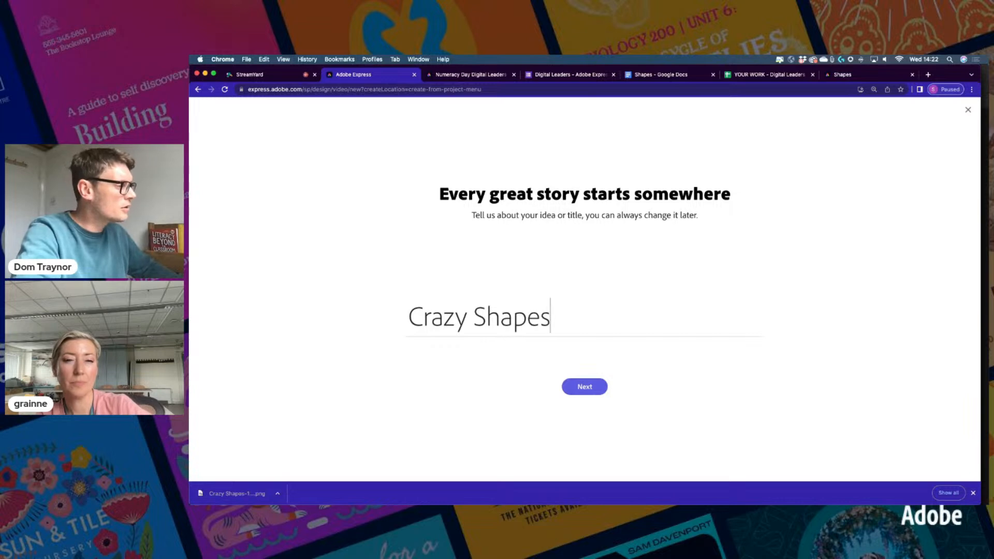
key("Return")
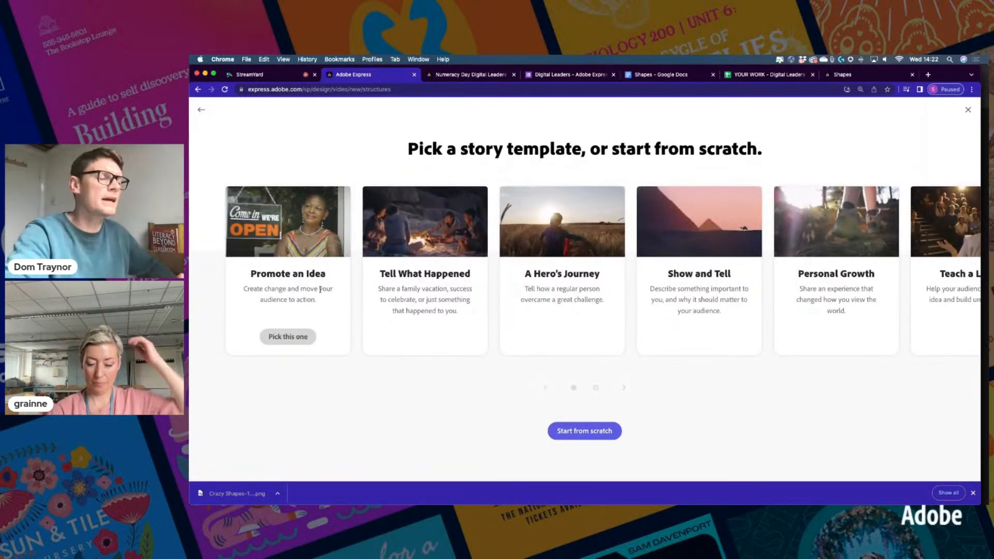
left_click(596, 437)
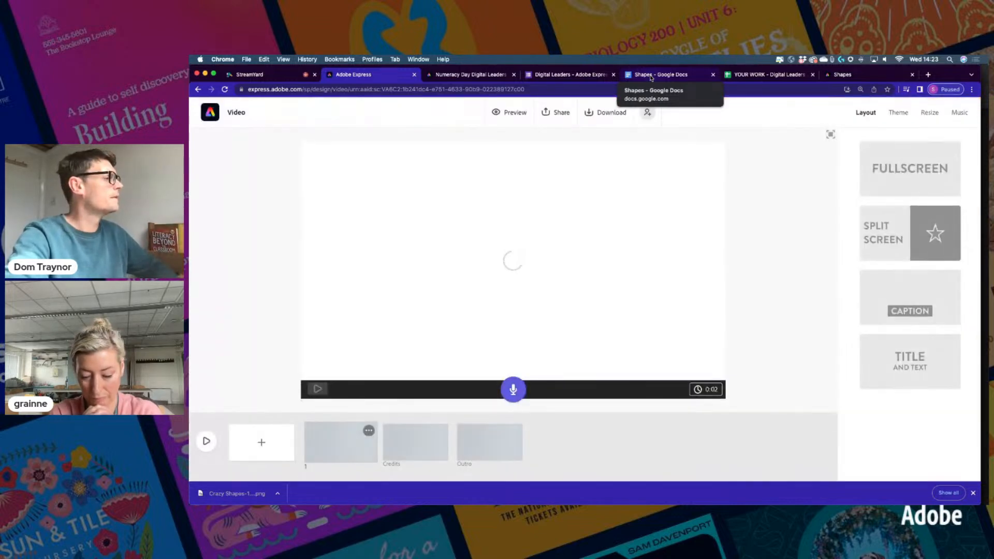
left_click(650, 76)
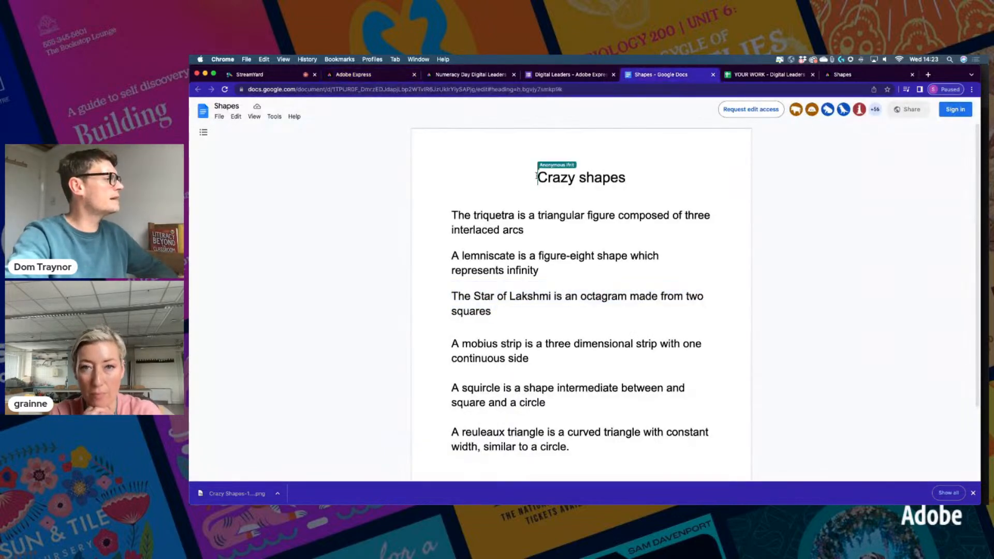
Apply the Title and Text layout to the first scene and paste 'Crazy shapes' as its title
left_click_drag(539, 177, 624, 173)
key("super+c")
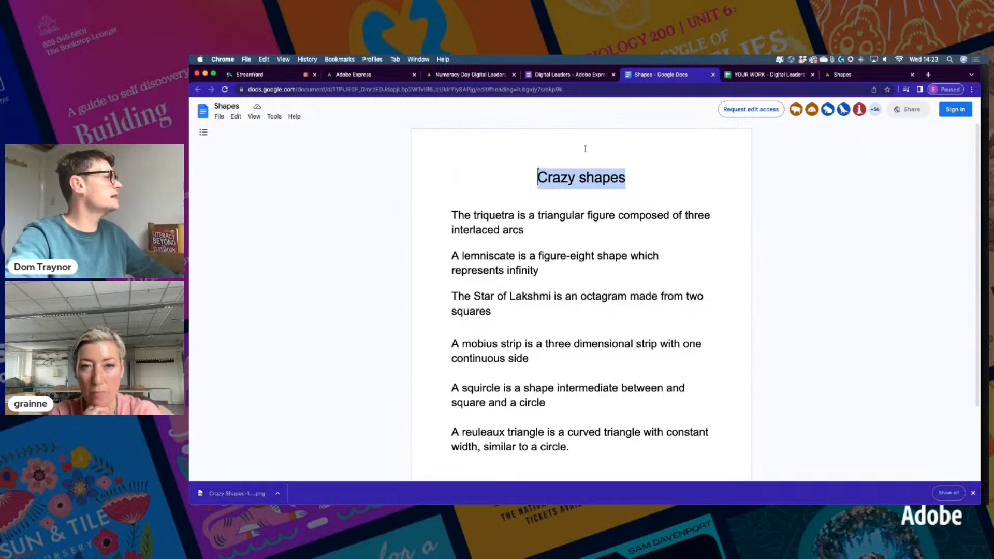
left_click(396, 77)
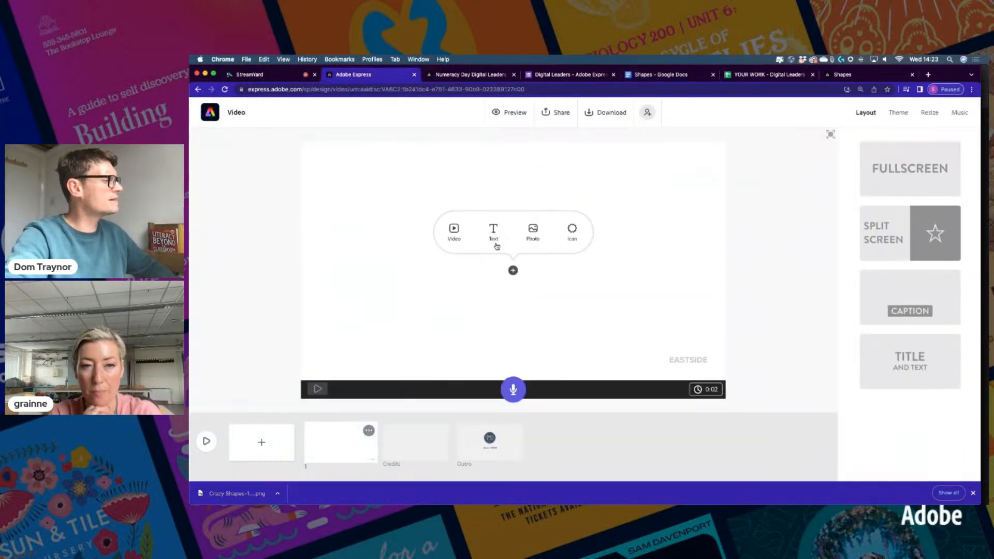
left_click(887, 177)
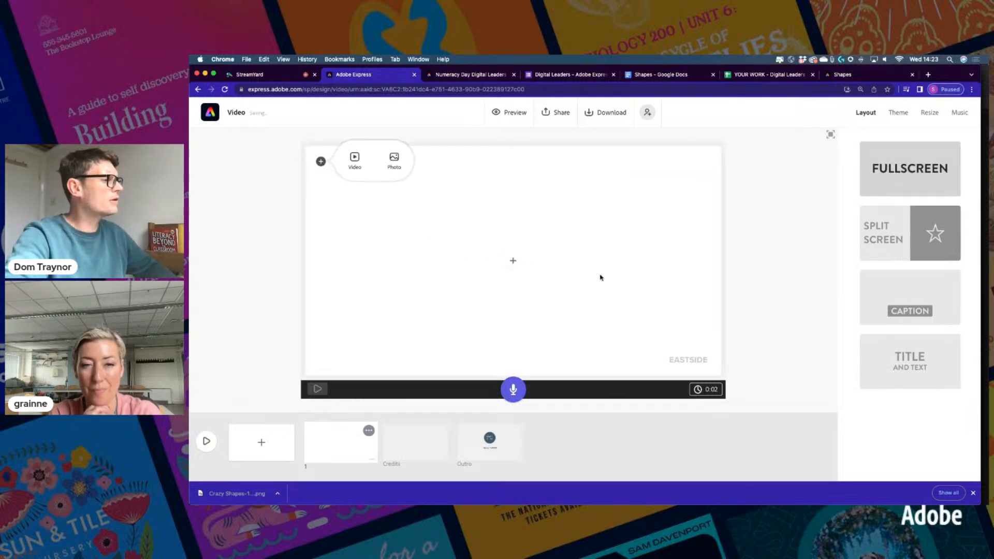
left_click(912, 367)
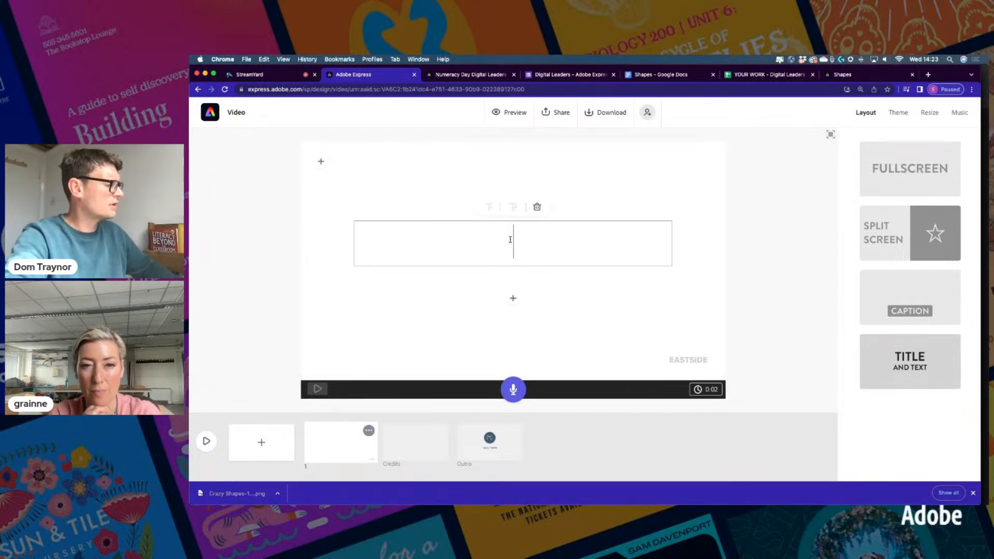
key("super+v")
Enter the presenter's name in the subtitle line beneath the title
left_click(512, 298)
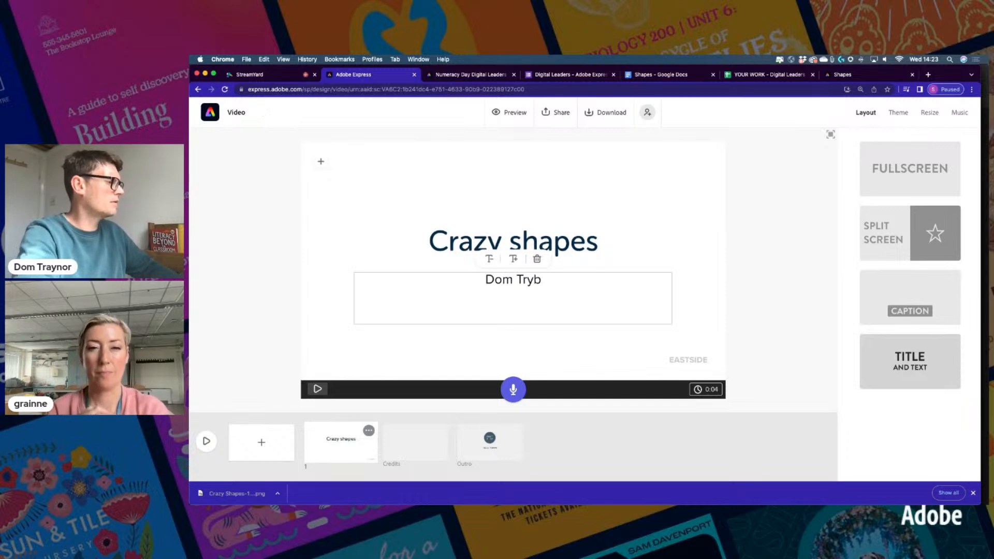
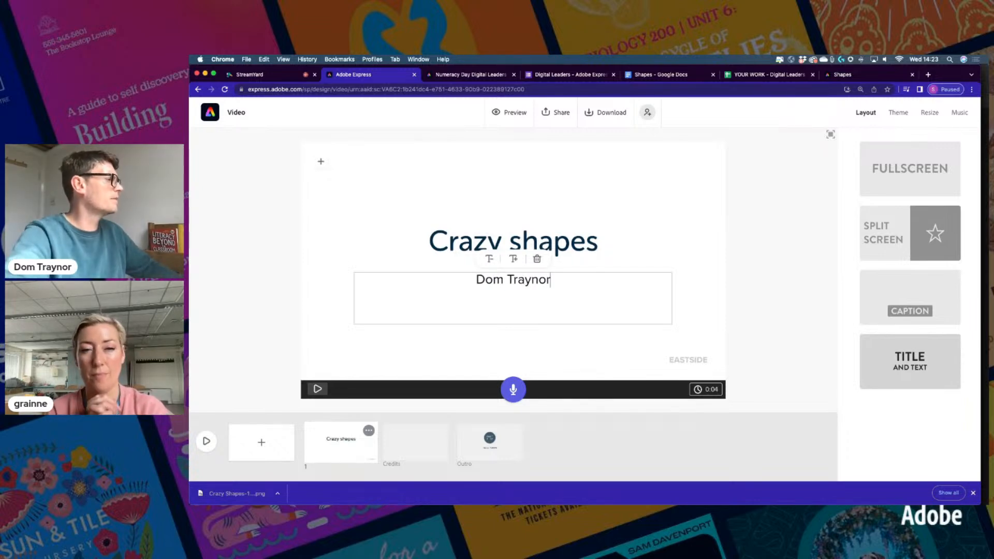
left_click(321, 162)
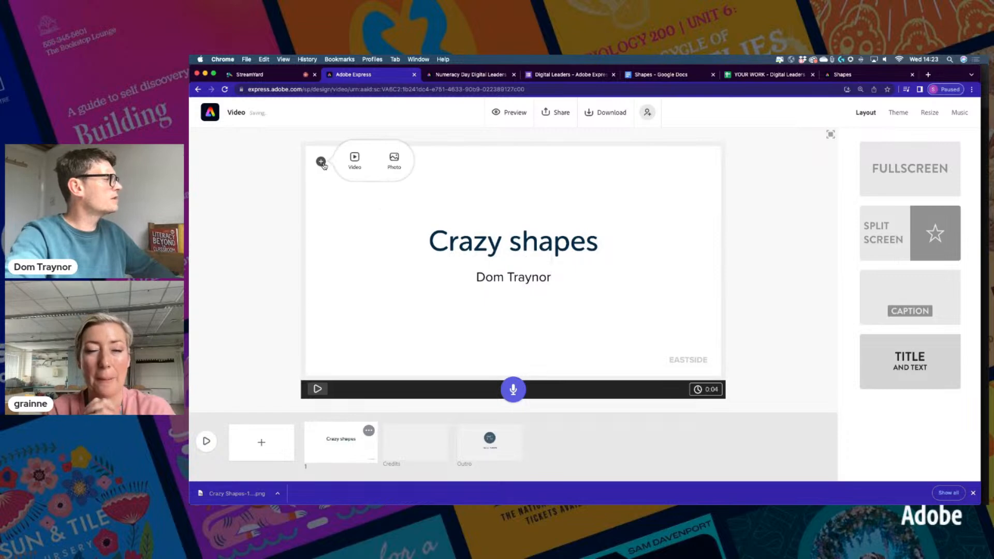
Search stock photos for 'shape' and set a painted shape-frames photo as the background
left_click(393, 162)
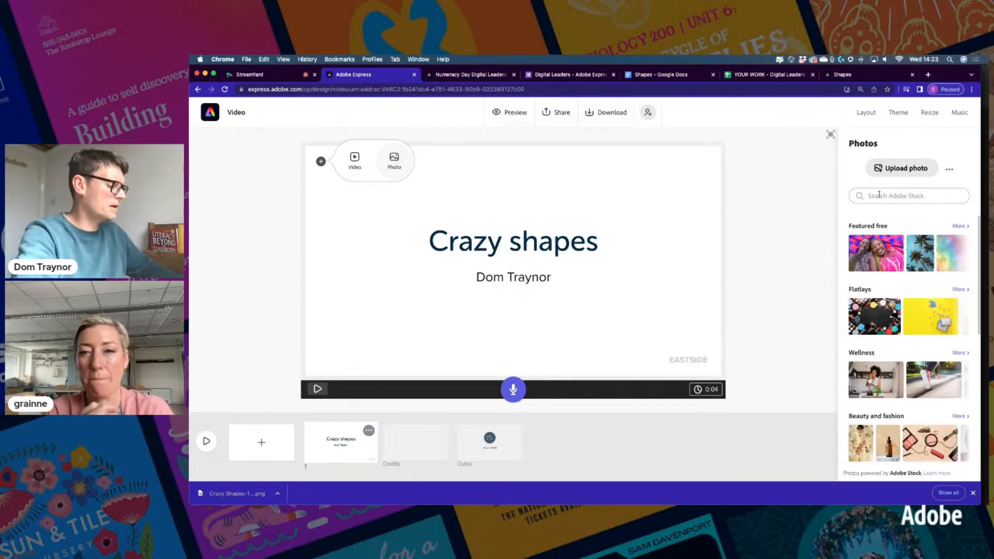
type("shapes")
key("Return")
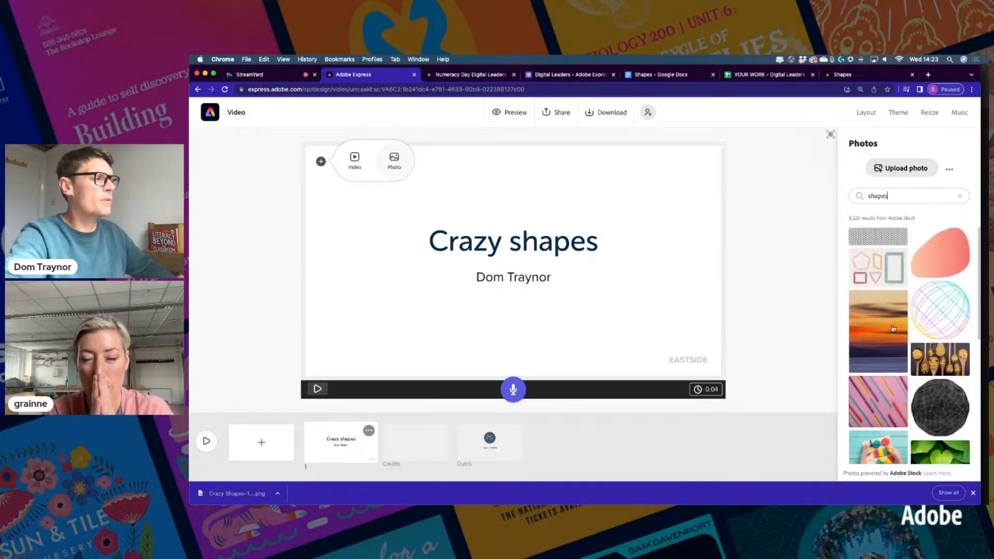
scroll(890, 318, "down", 5)
scroll(890, 351, "down", 5)
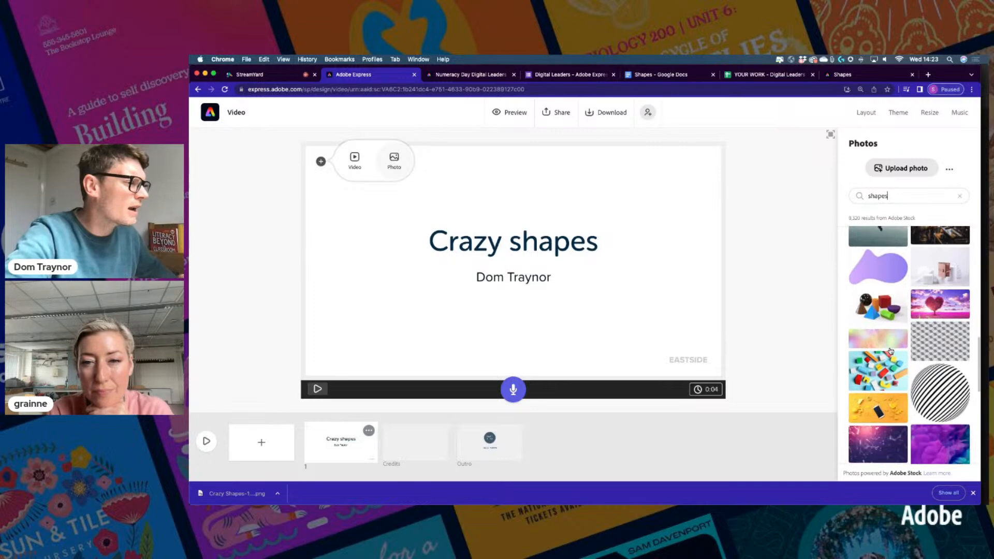
scroll(889, 351, "down", 2)
scroll(890, 351, "down", 5)
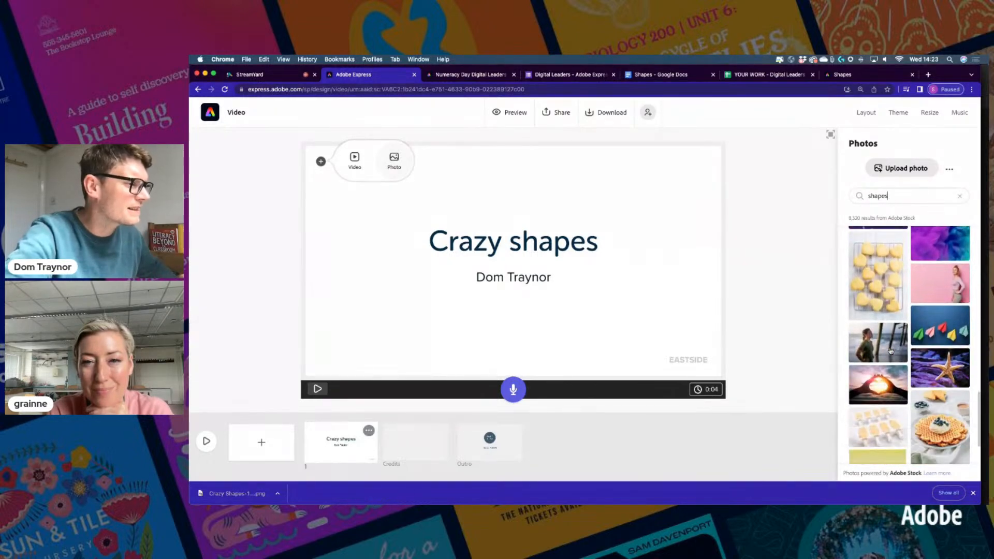
scroll(890, 351, "down", 5)
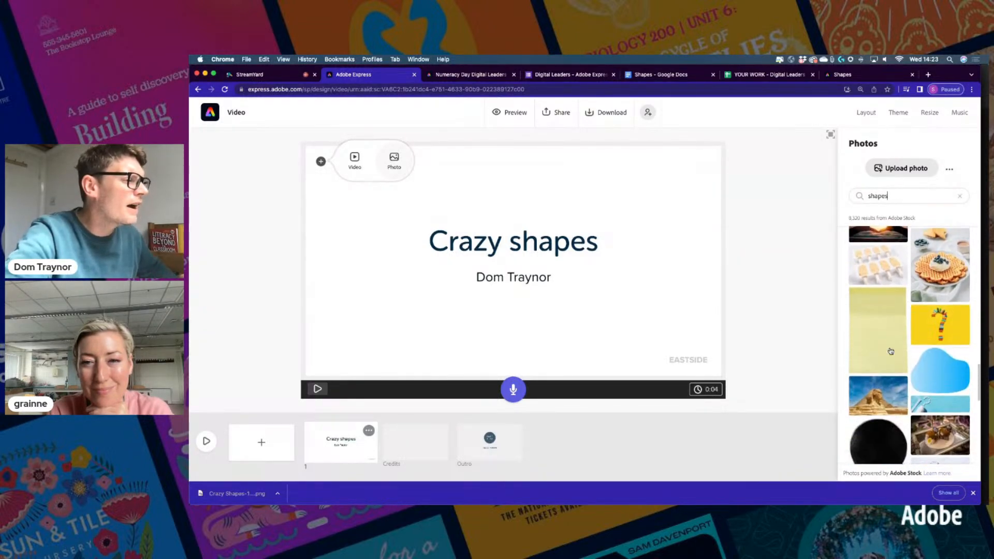
scroll(890, 351, "up", 10)
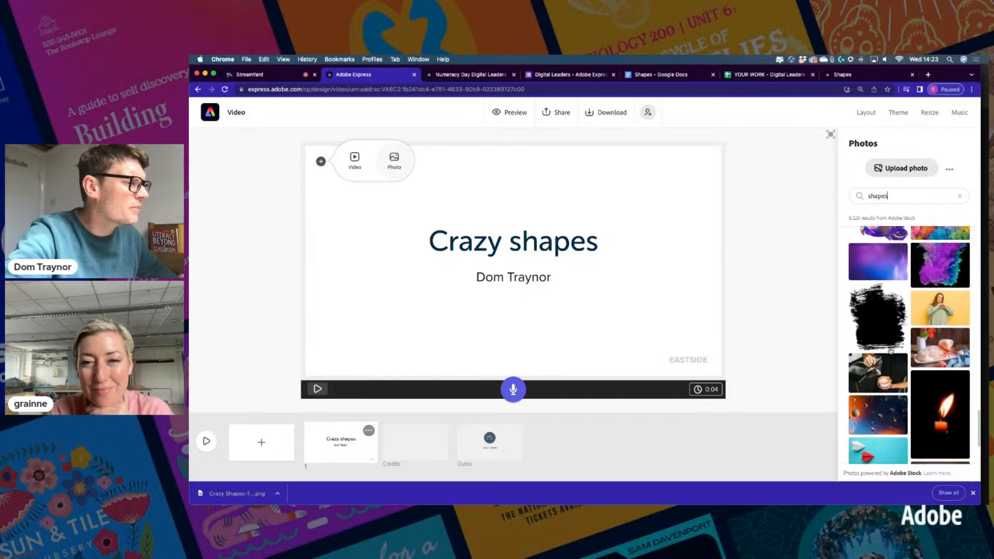
scroll(890, 351, "down", 5)
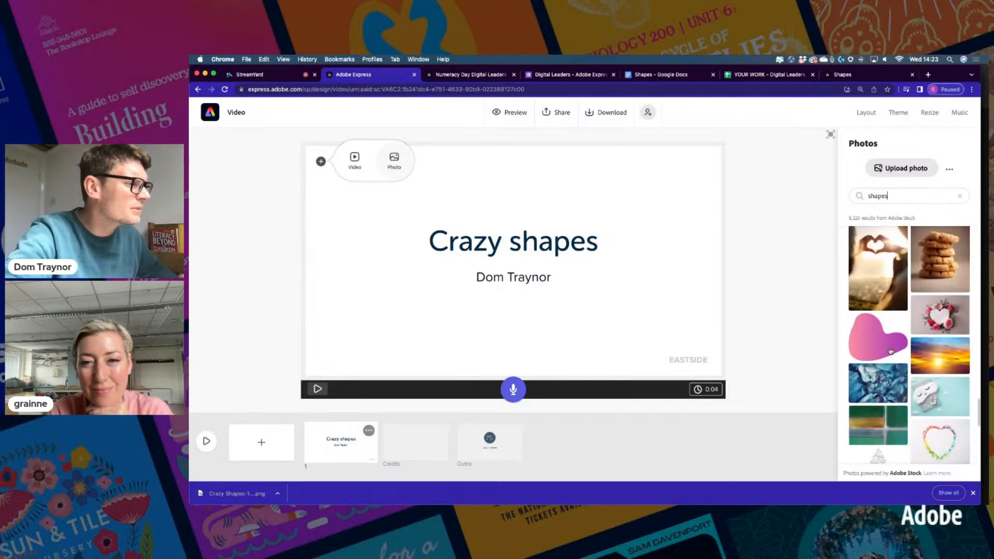
scroll(889, 351, "up", 10)
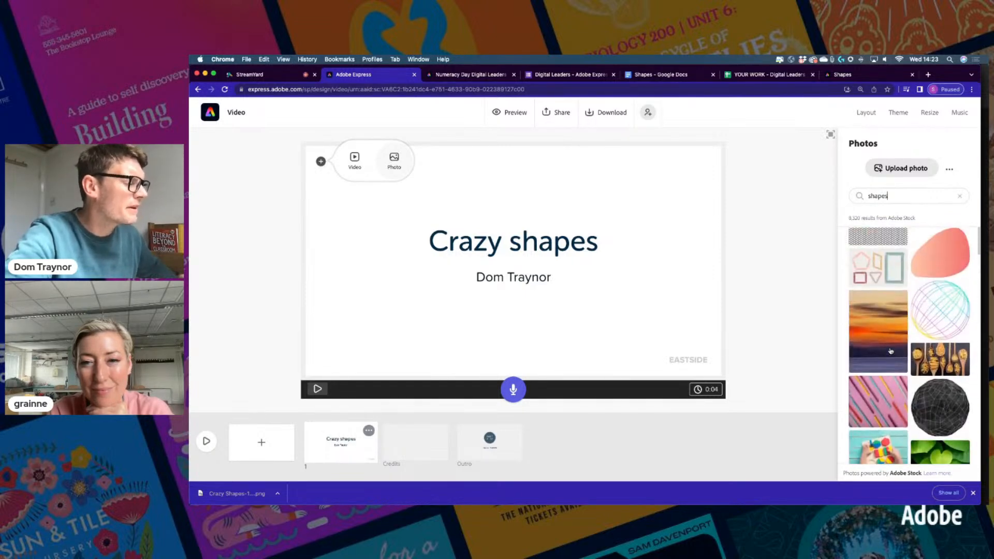
key("BackSpace")
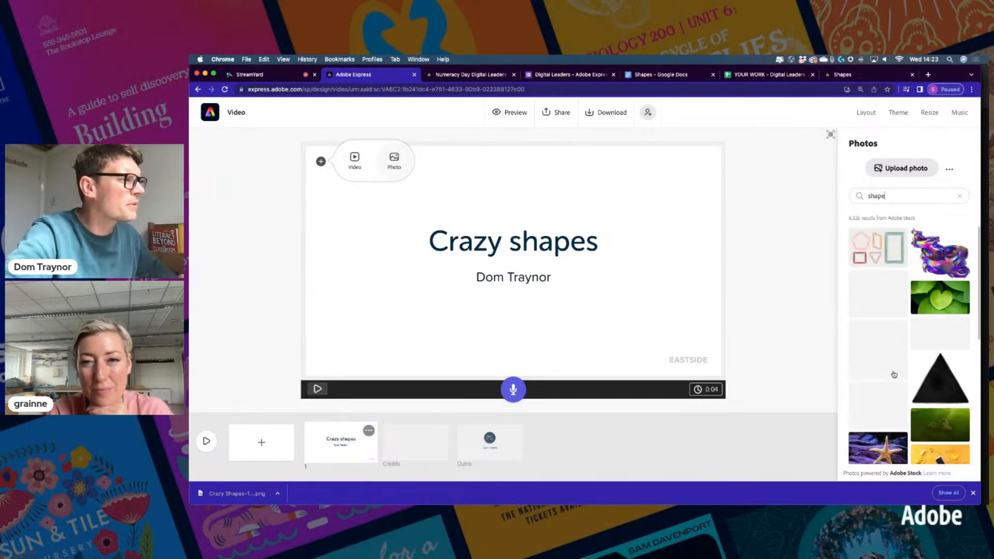
left_click(886, 256)
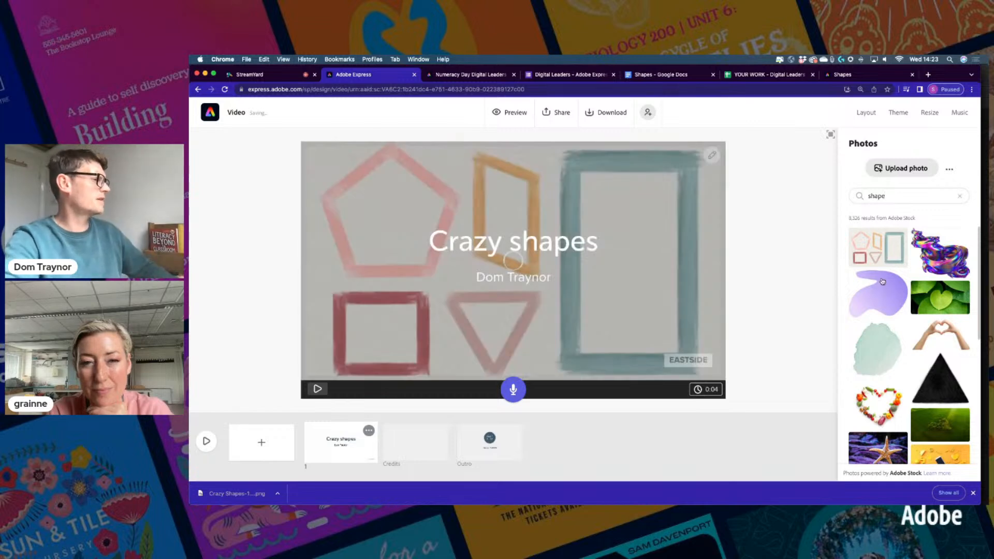
Swap the background for the toy shape-sorter stock photo
scroll(883, 282, "down", 10)
scroll(885, 312, "down", 10)
scroll(885, 313, "down", 10)
scroll(885, 313, "down", 10)
scroll(885, 313, "down", 10)
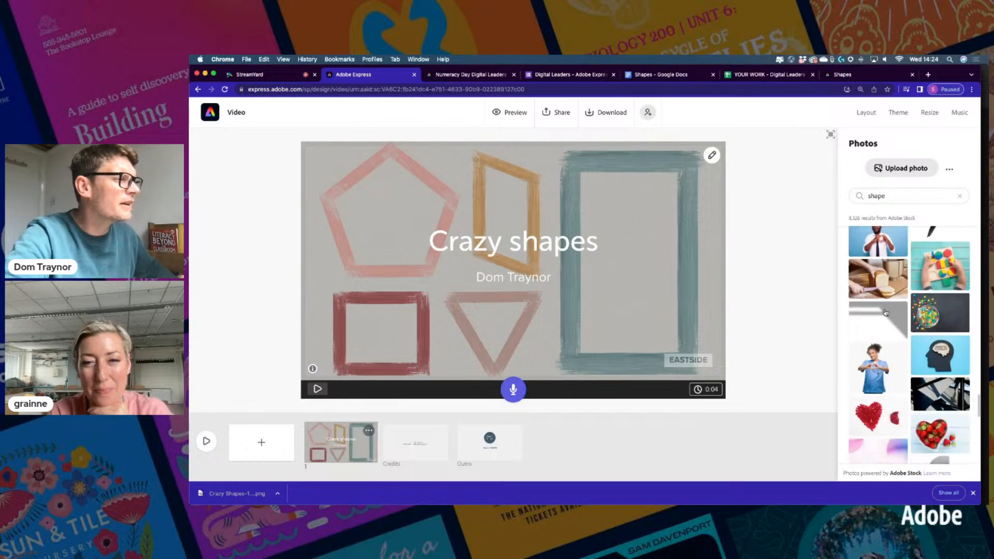
left_click(936, 268)
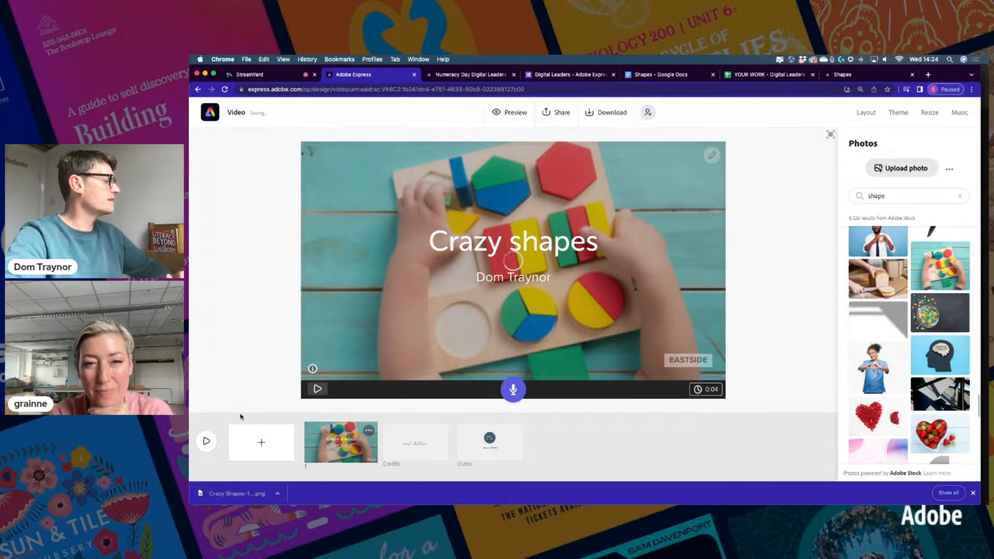
Switch off the EASTSIDE stamp on the title scene
left_click(972, 493)
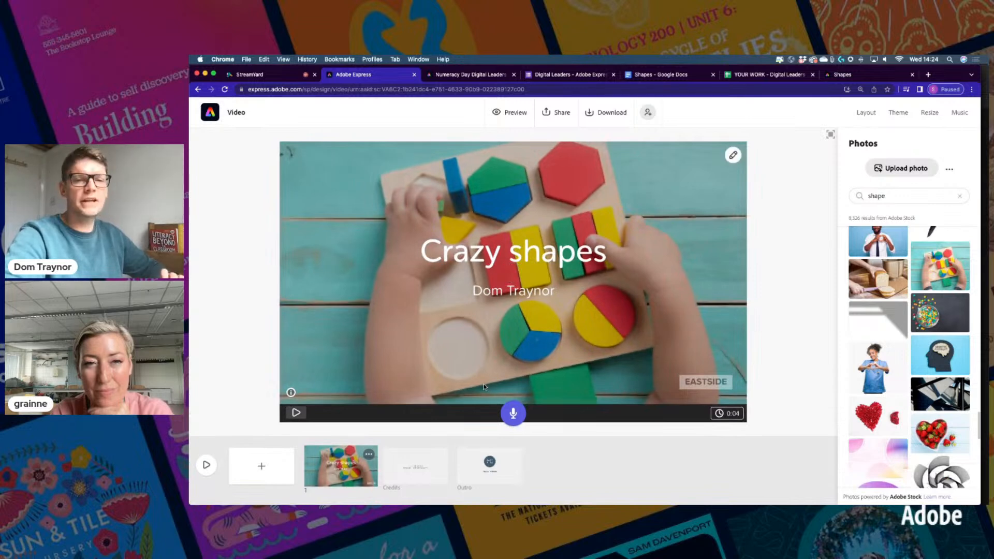
left_click(717, 384)
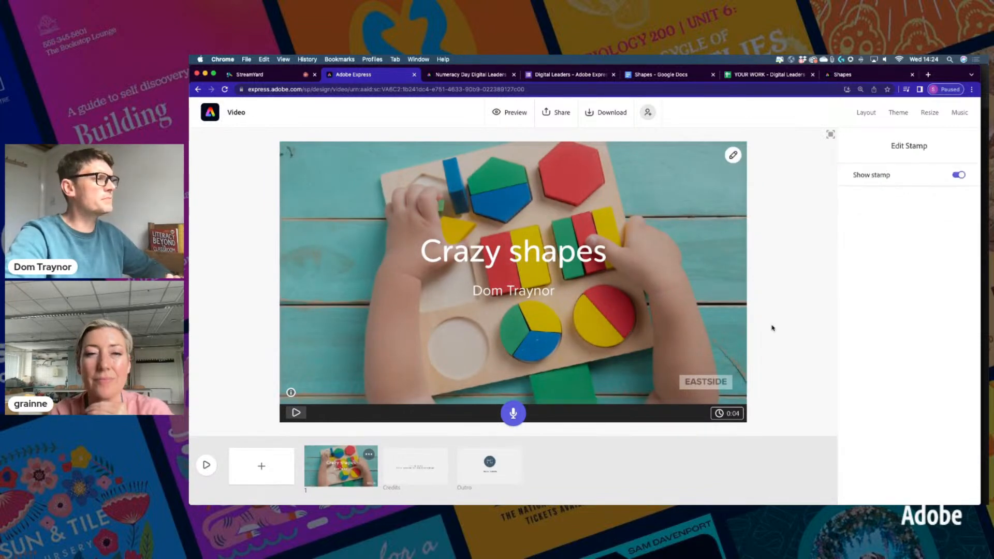
left_click(960, 178)
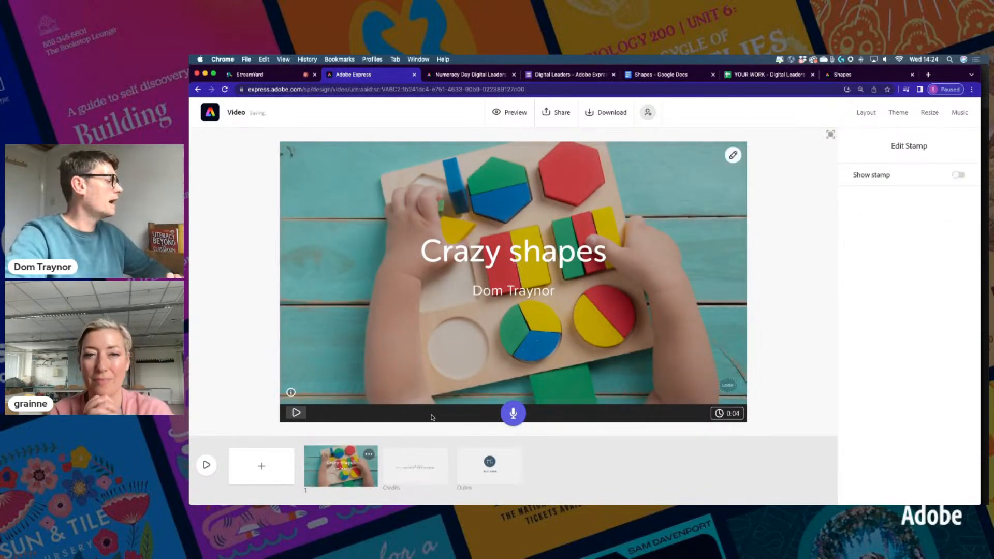
Add a blank second scene and copy the triquetra sentence from the Shapes document
left_click(262, 467)
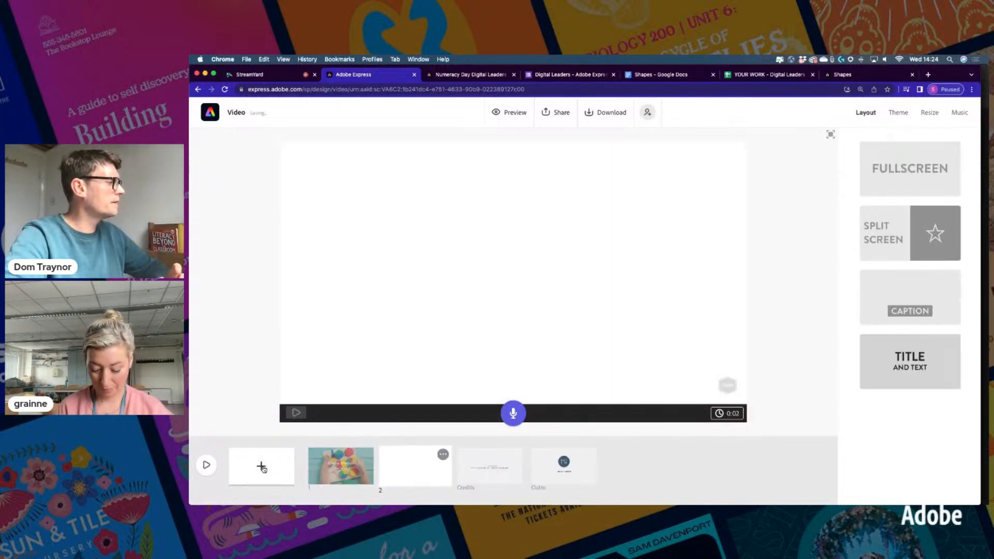
left_click(661, 74)
left_click_drag(451, 215, 525, 230)
key("super+c")
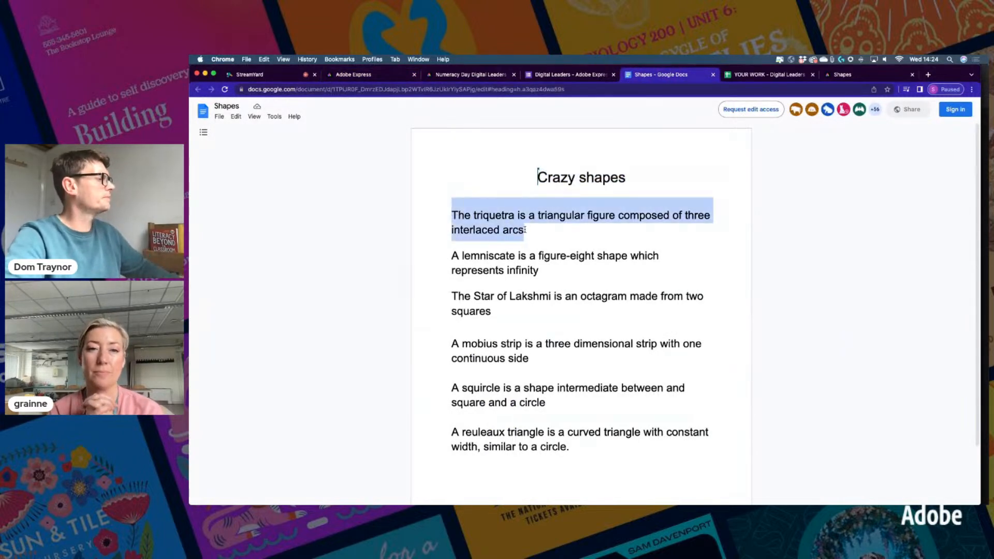
left_click(370, 74)
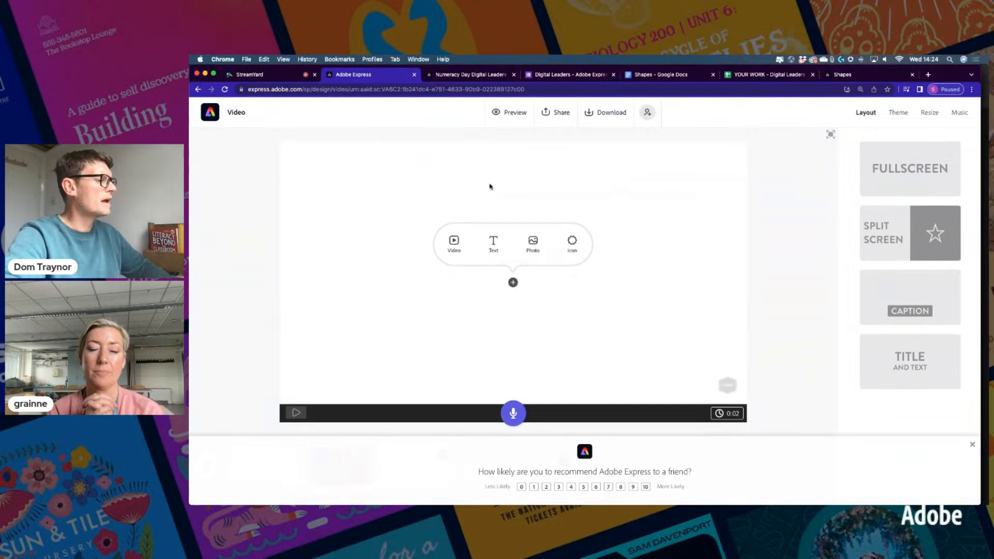
Give the scene a split-screen layout and paste the triquetra sentence into its dark left half
left_click(972, 444)
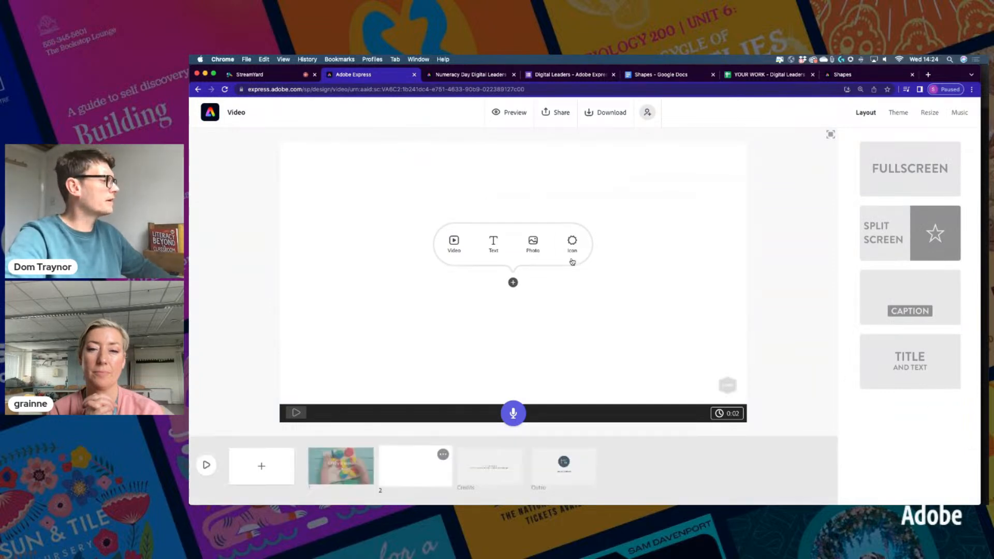
left_click(890, 231)
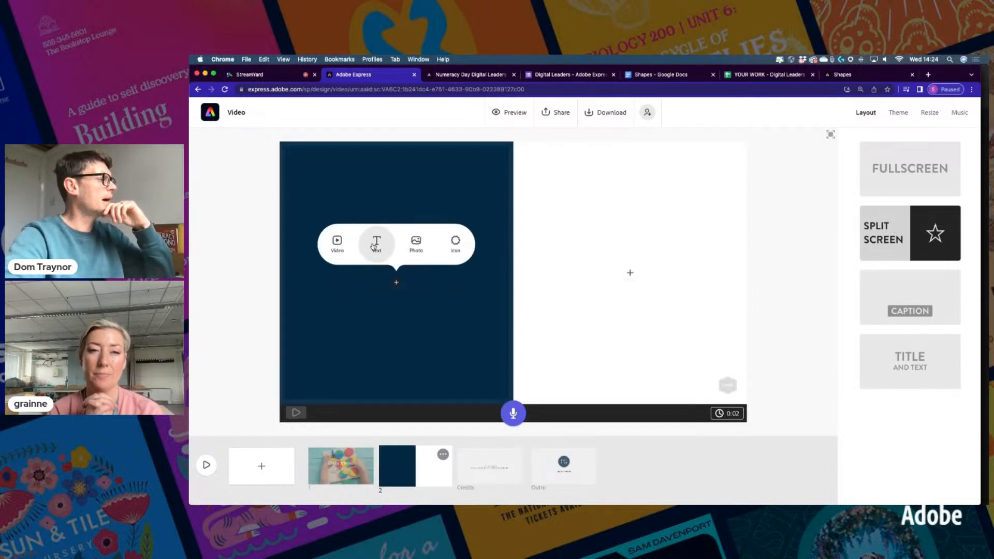
left_click(376, 244)
key("super+v")
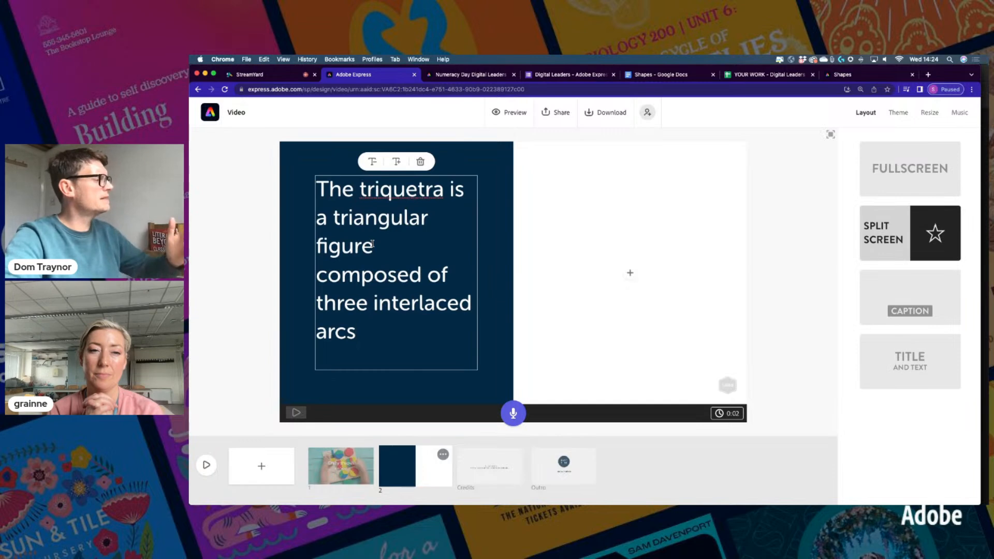
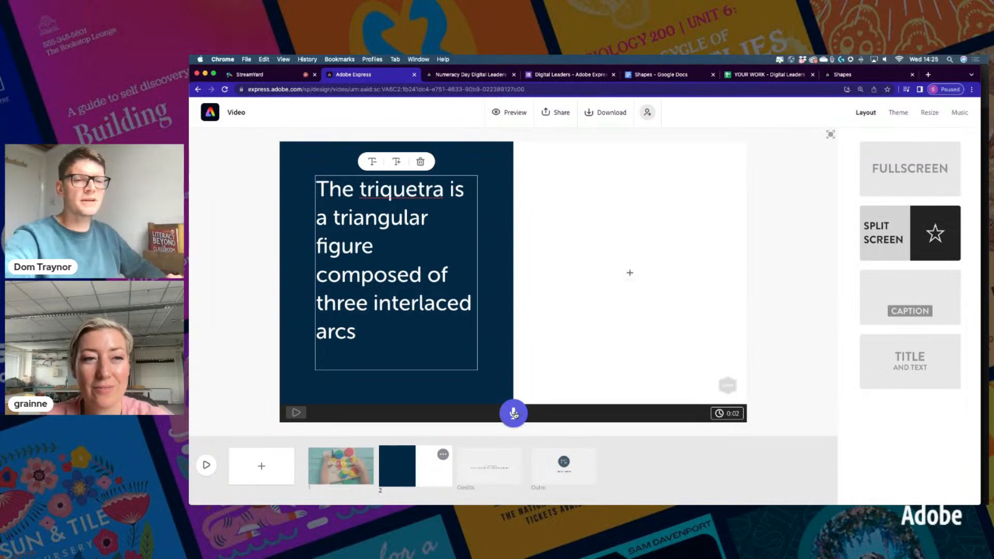
Record an 8-second voiceover narration over the triquetra definition slide
left_click(514, 412)
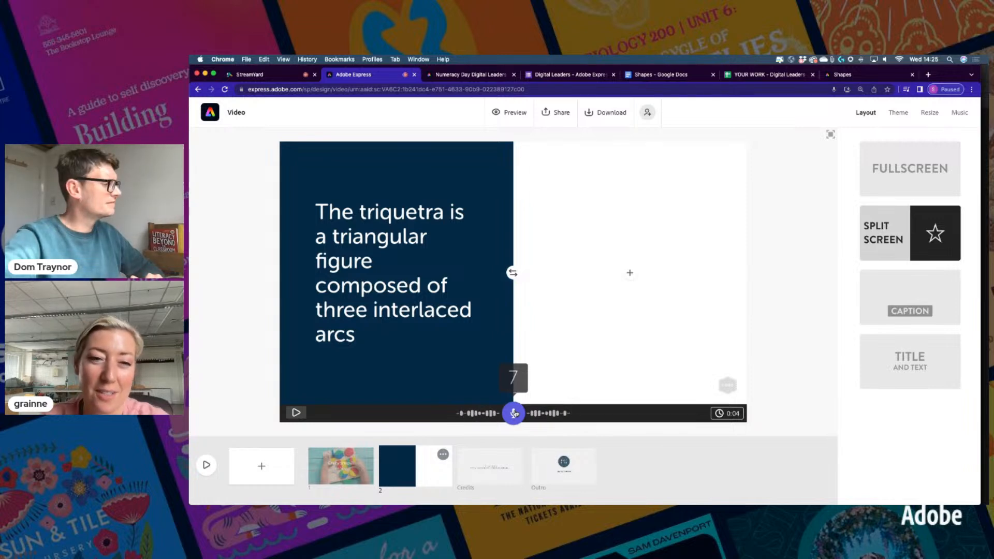
left_click(514, 413)
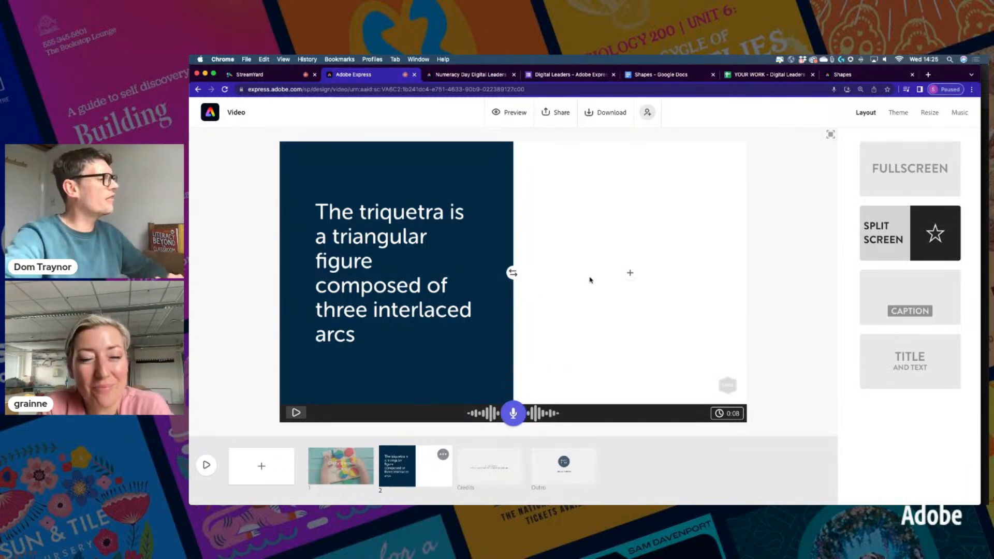
left_click(630, 274)
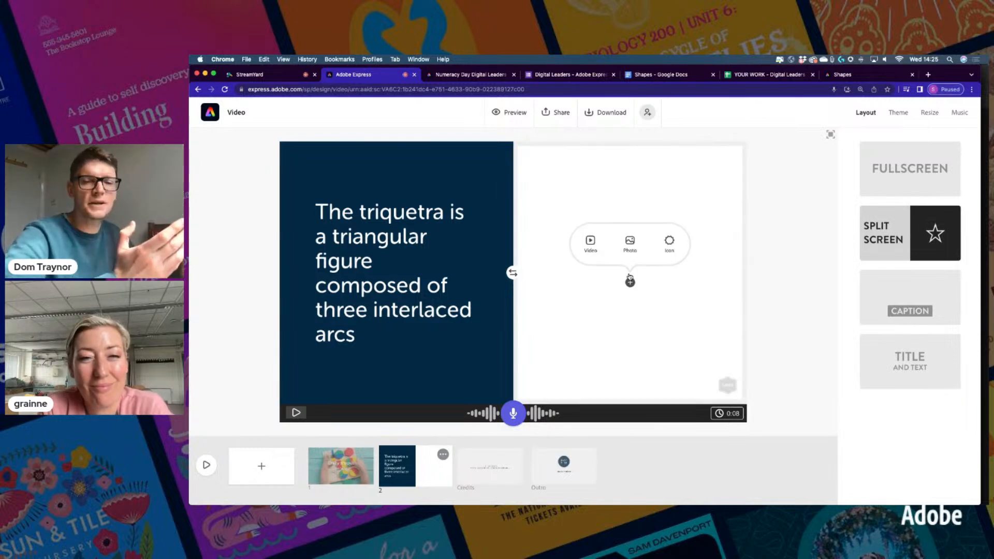
Fill the right half with the second 'triquetra' icon search result
left_click(665, 245)
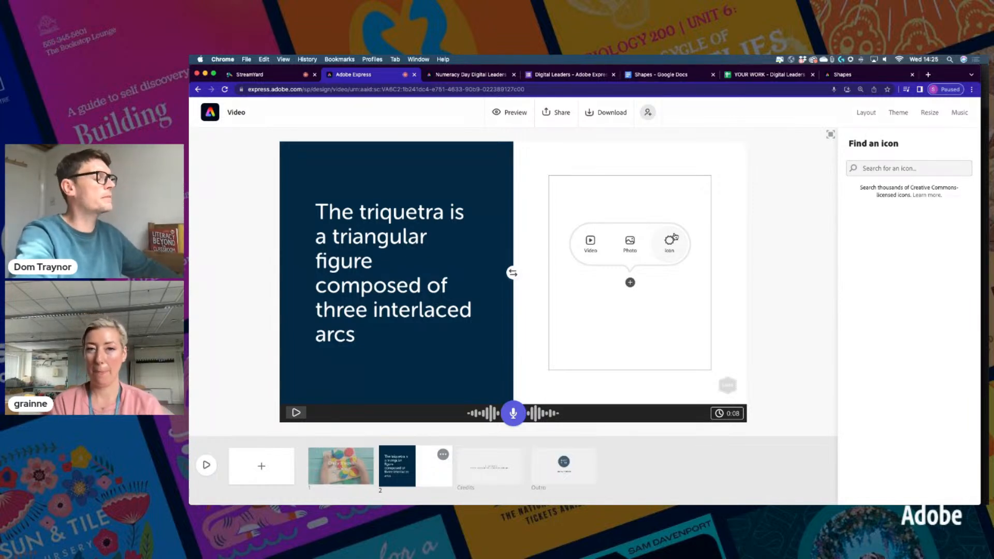
type("t")
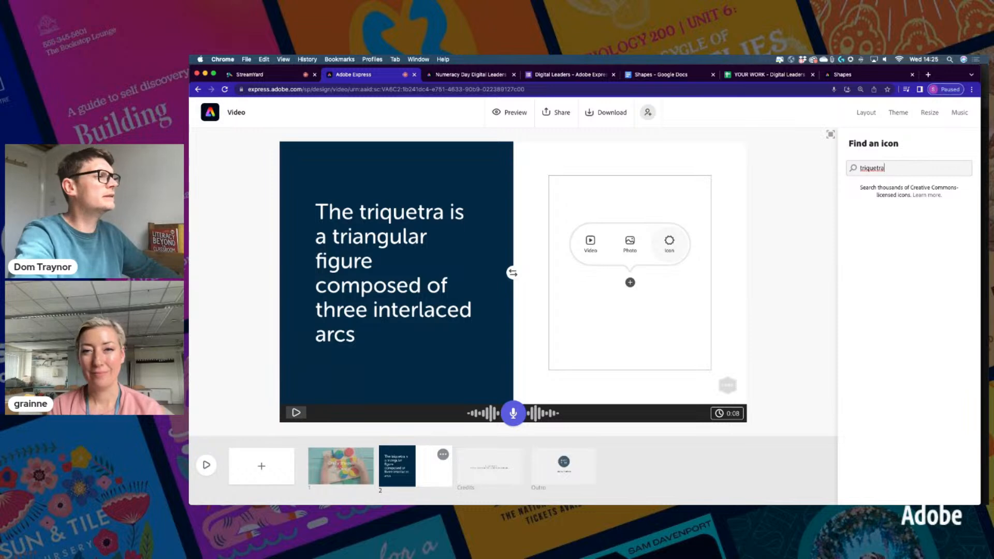
type("riquetra")
key("Return")
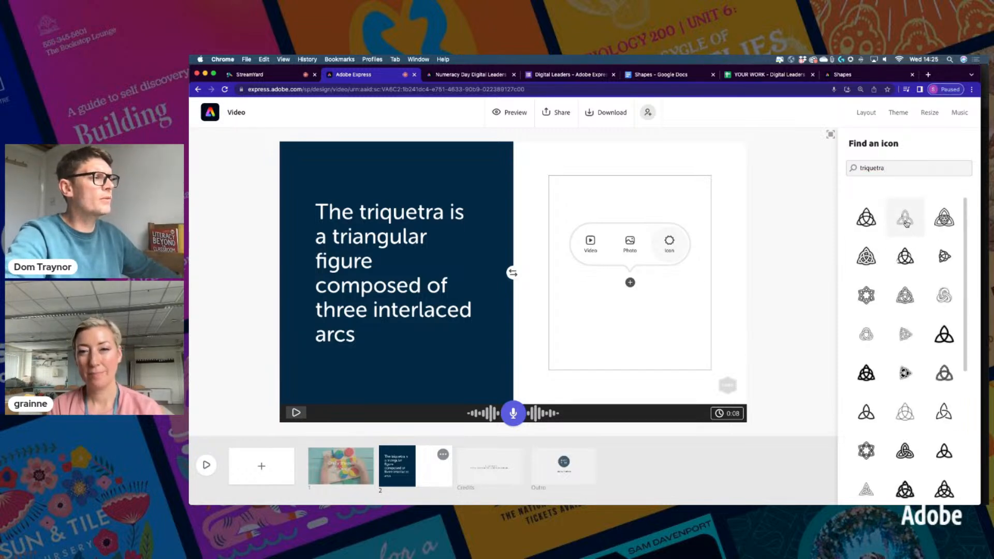
left_click(906, 221)
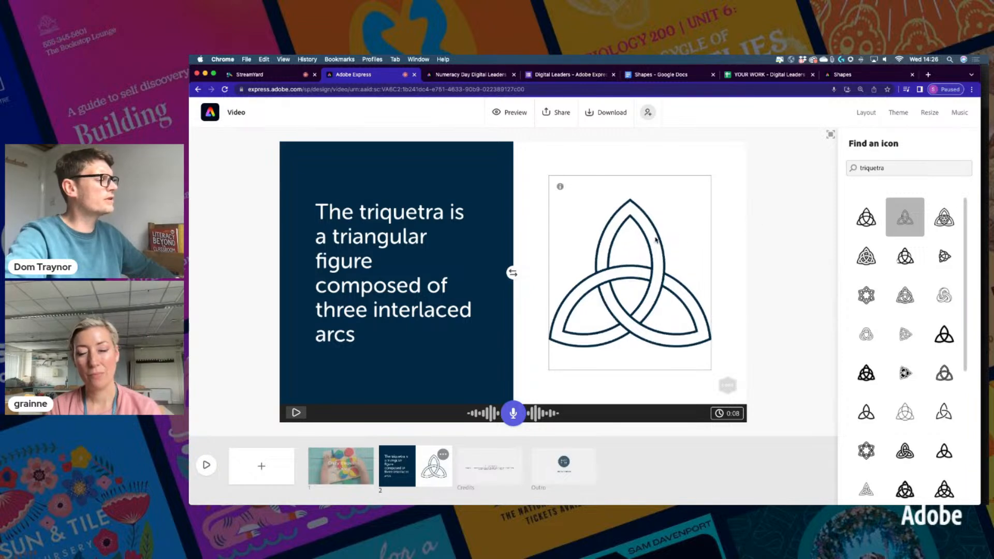
left_click(646, 239)
left_click(610, 243)
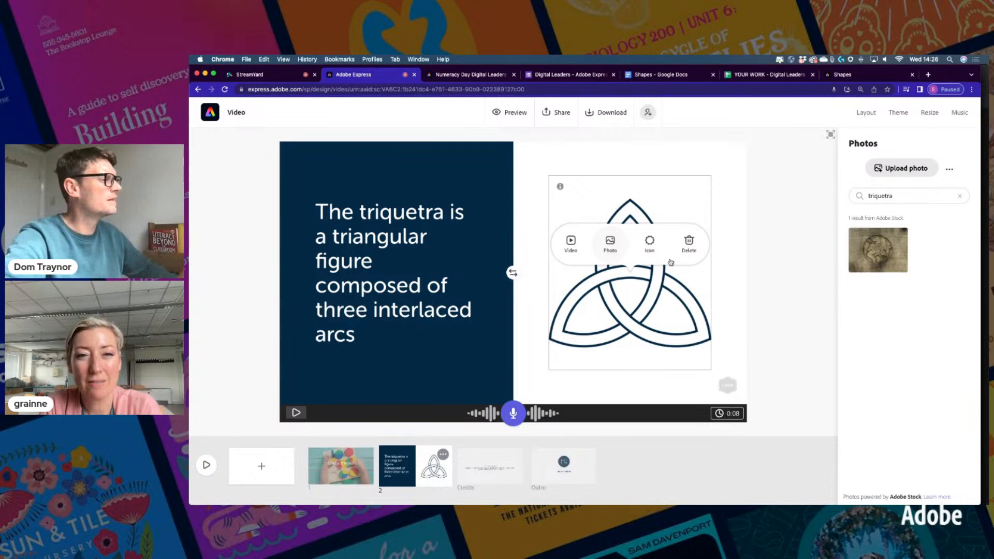
left_click(782, 169)
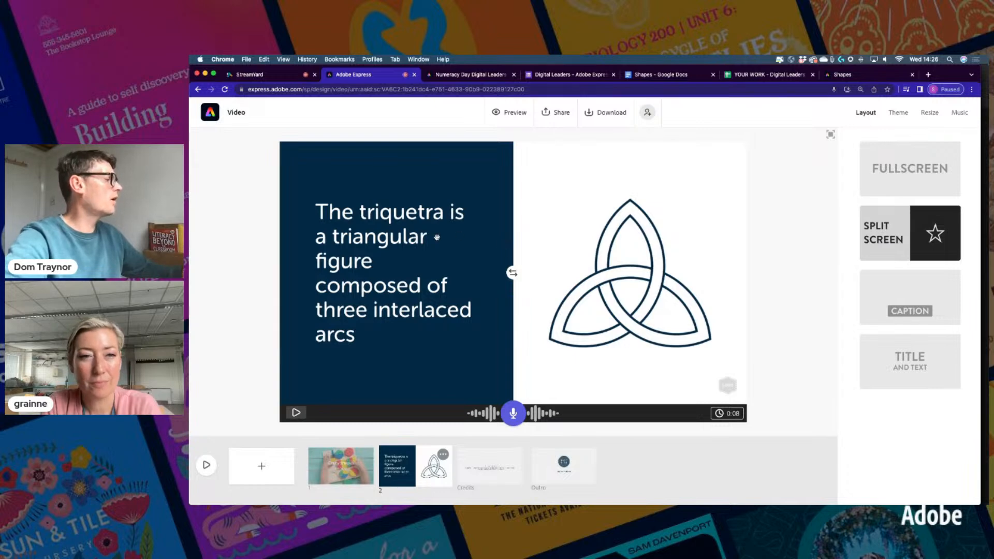
Preview Travelling Buddies, Whistle Away and Building Tall, then choose Building Tall as background music
left_click(957, 113)
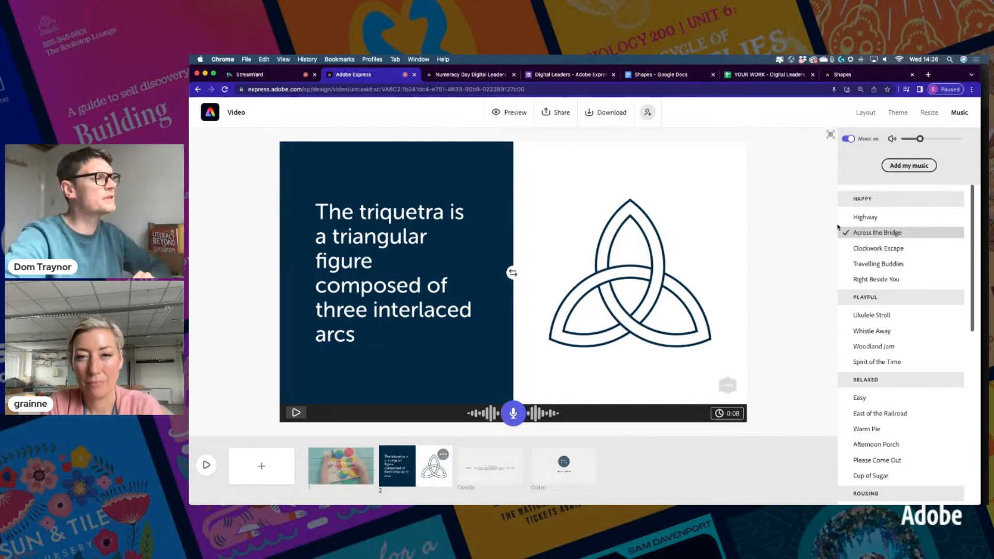
left_click(845, 263)
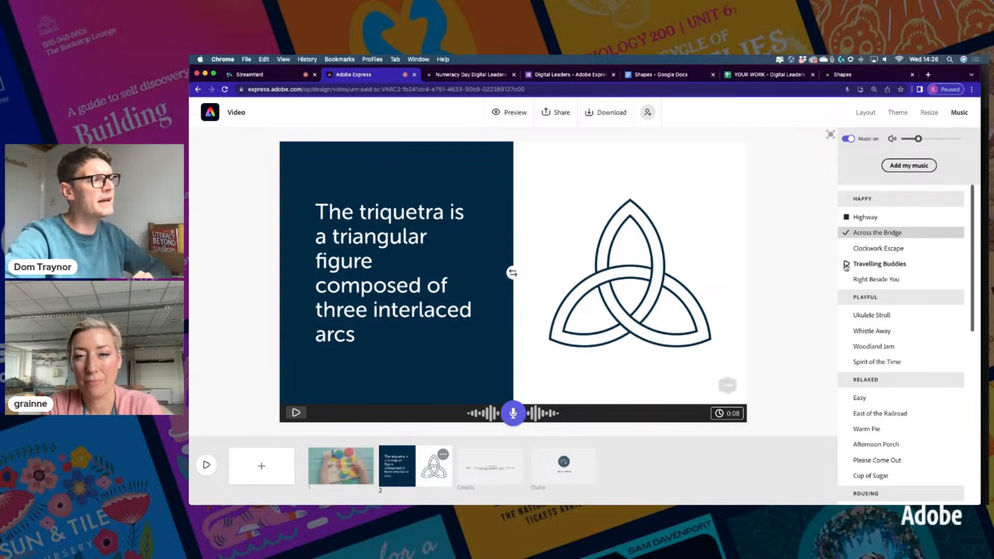
left_click(849, 326)
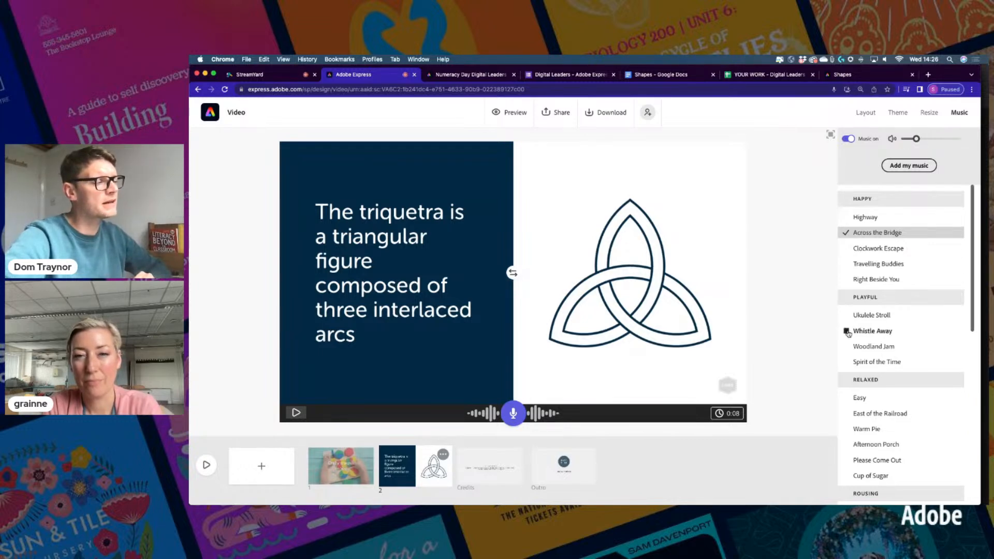
scroll(849, 331, "down", 4)
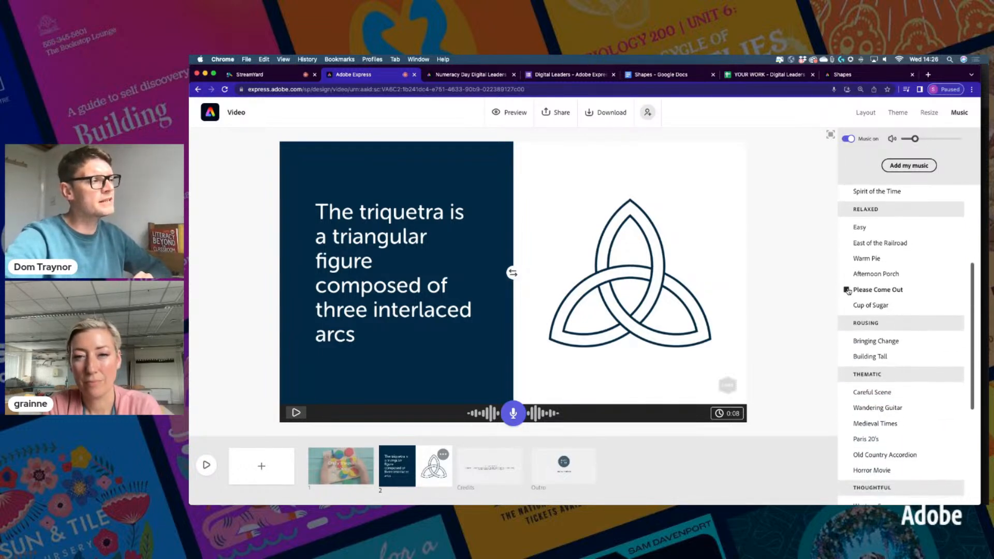
left_click(845, 357)
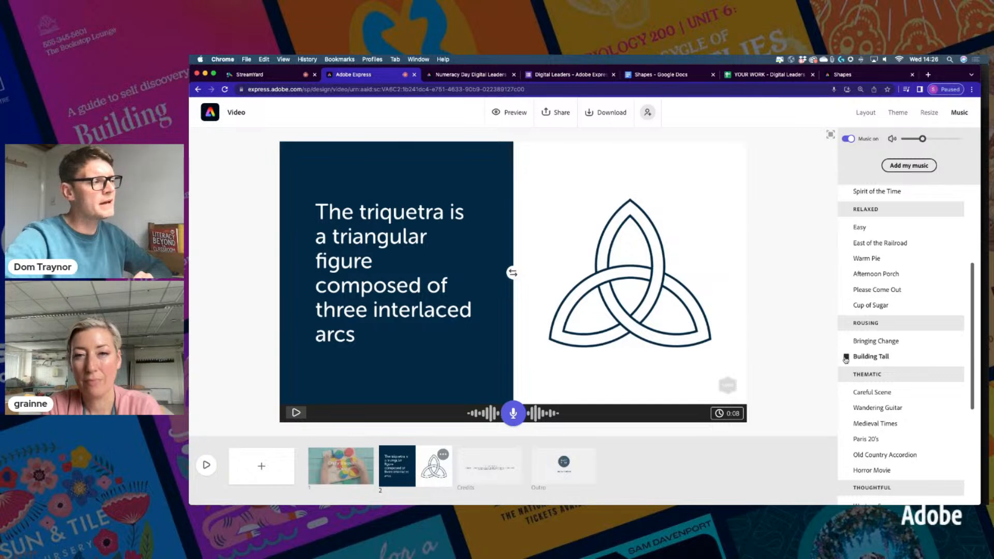
left_click(875, 357)
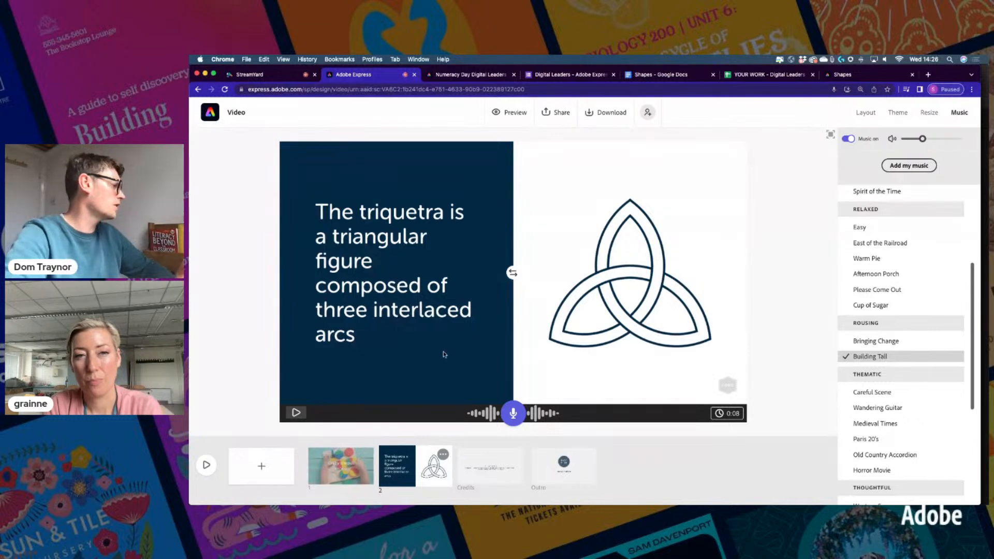
Apply the Elevate theme with a shuffled pastel mint colour palette
left_click(864, 114)
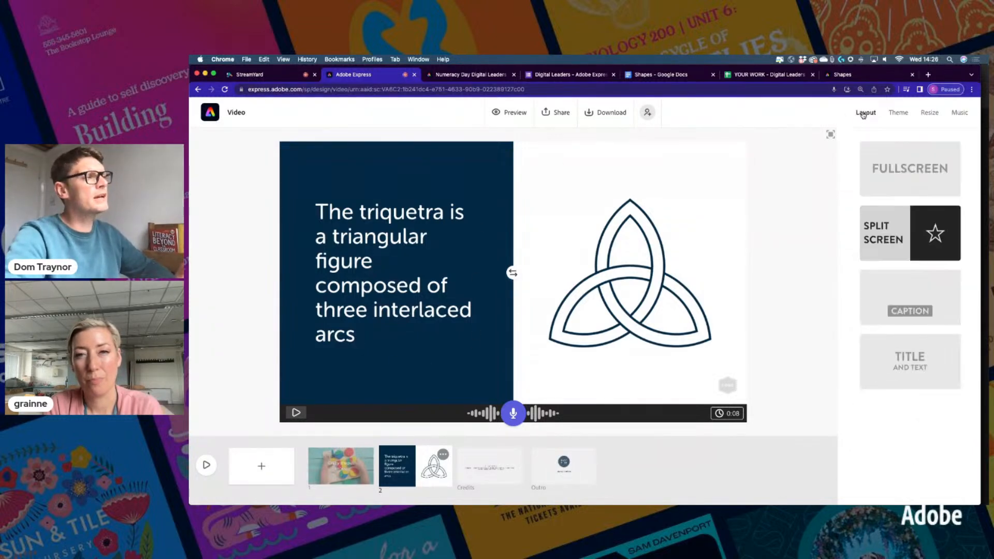
left_click(898, 112)
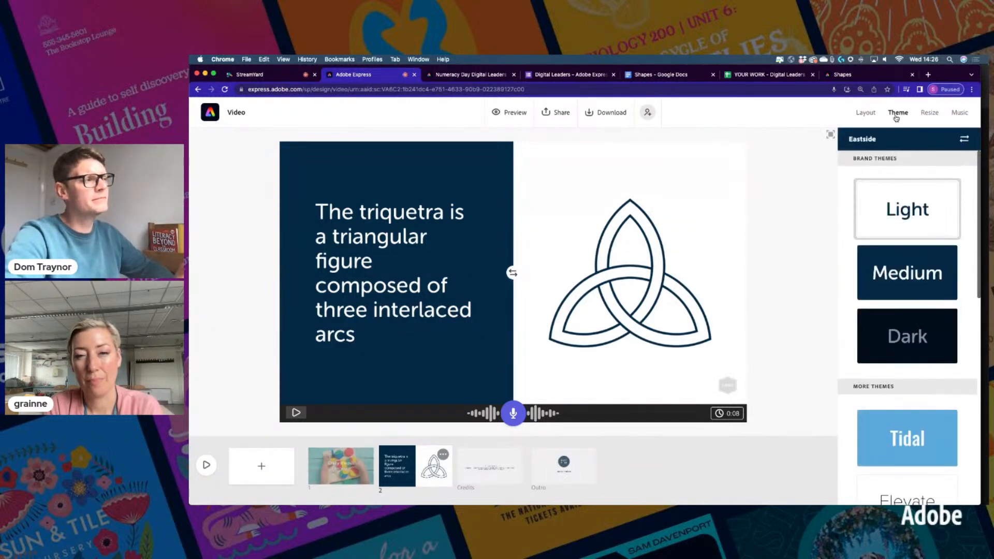
scroll(905, 311, "down", 10)
scroll(906, 337, "up", 4)
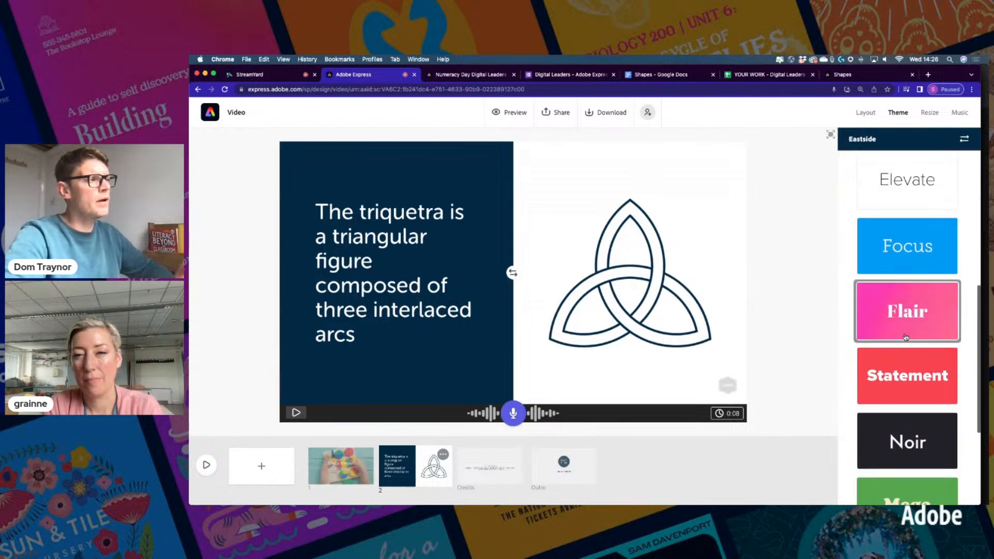
scroll(905, 337, "up", 1)
left_click(905, 199)
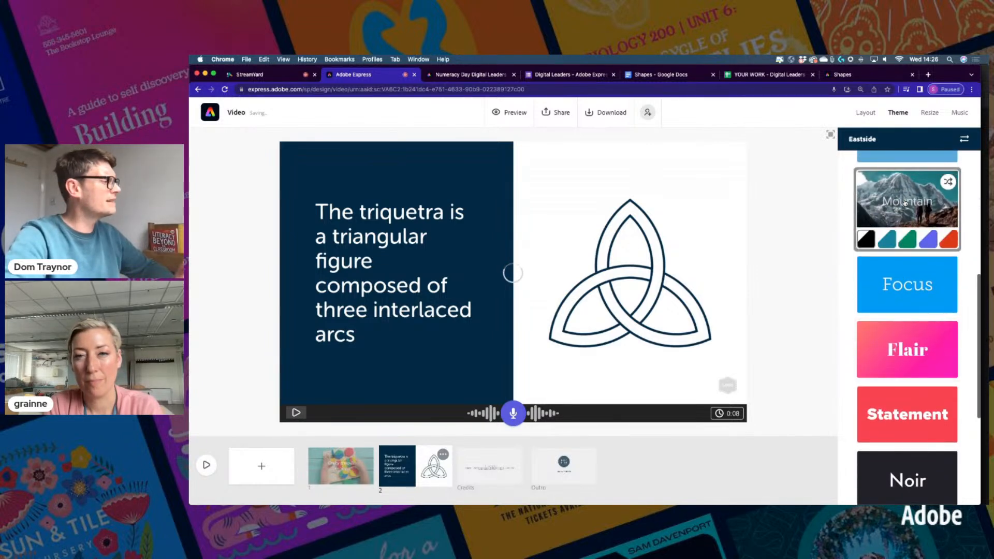
left_click(910, 240)
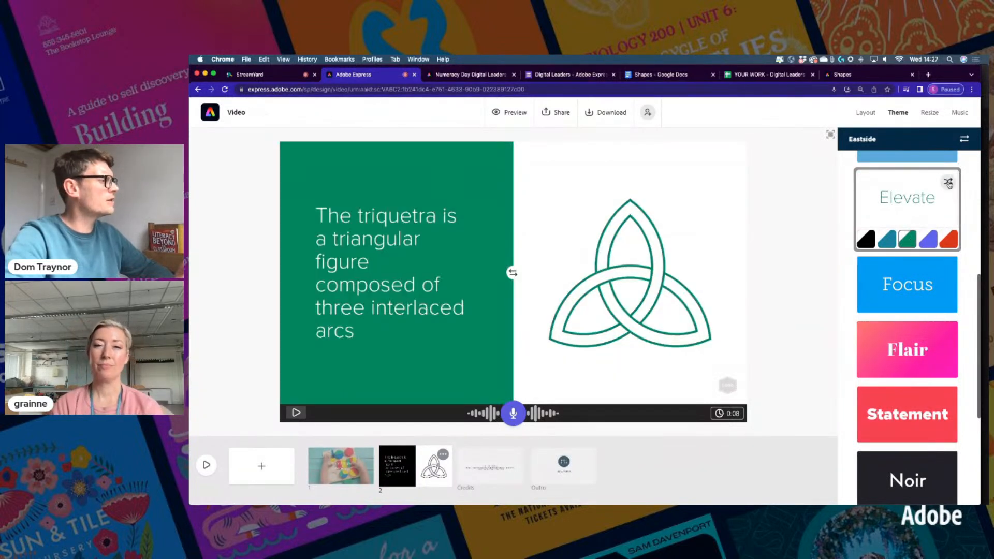
left_click(948, 182)
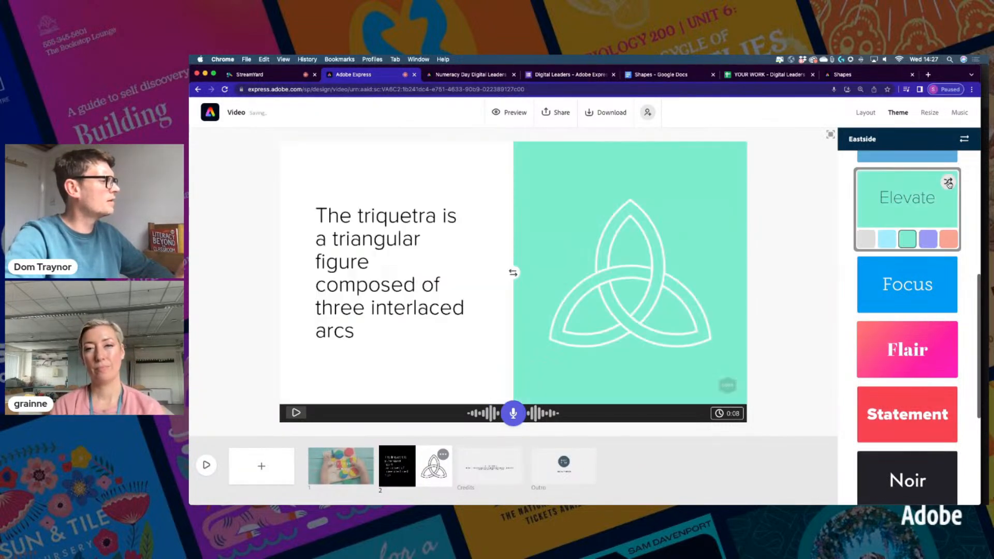
Swap the triquetra slide's sides and copy the lemniscate paragraph from the Shapes document
left_click(512, 273)
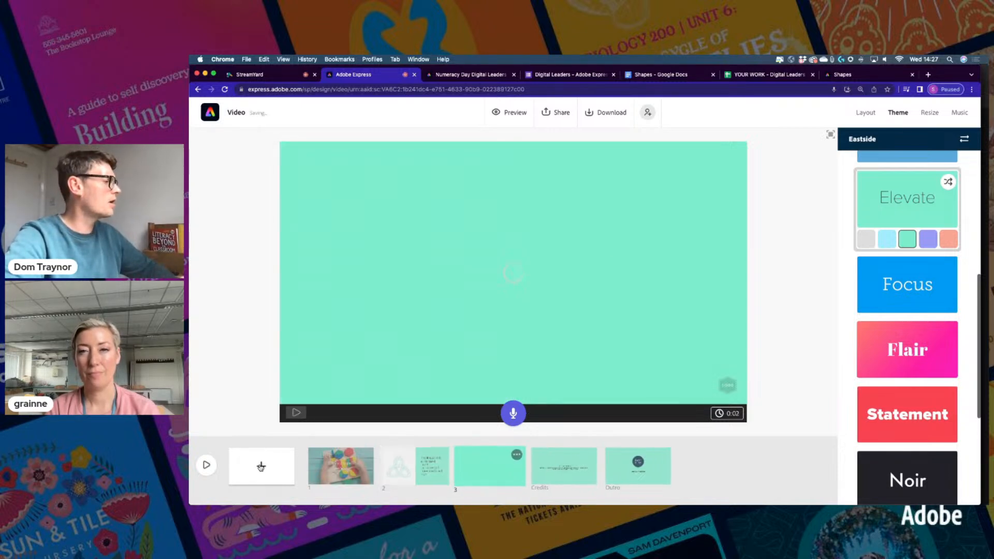
left_click(651, 76)
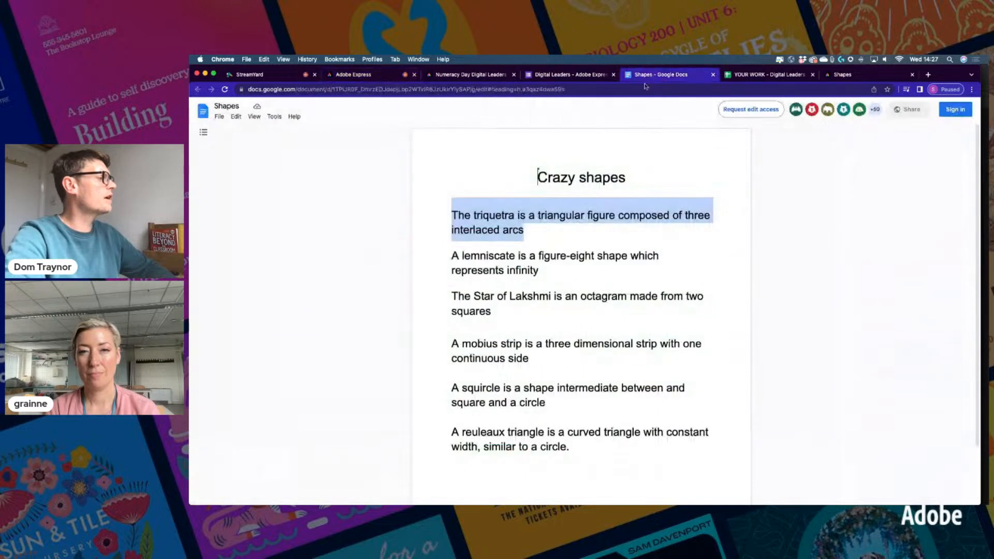
triple_click(454, 255)
key("super+c")
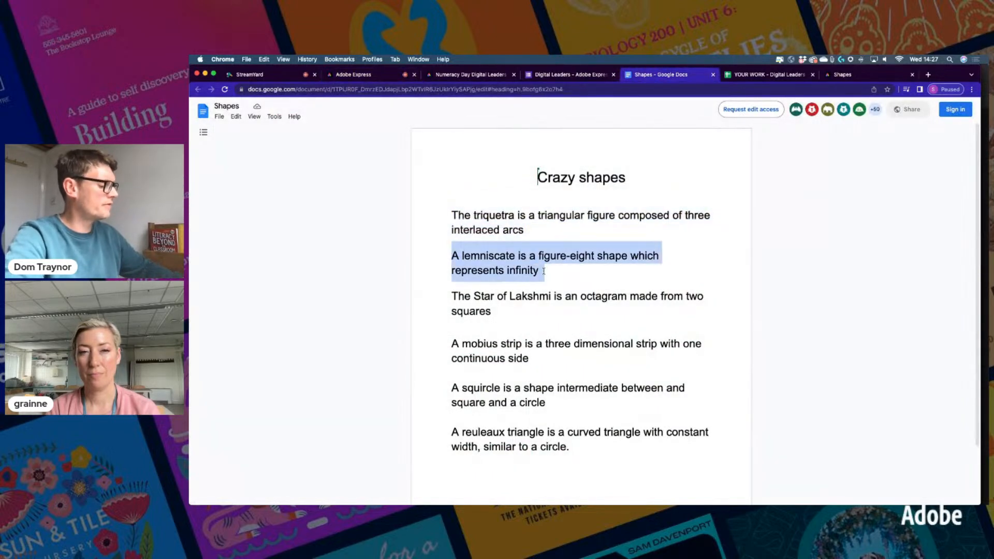
left_click(368, 75)
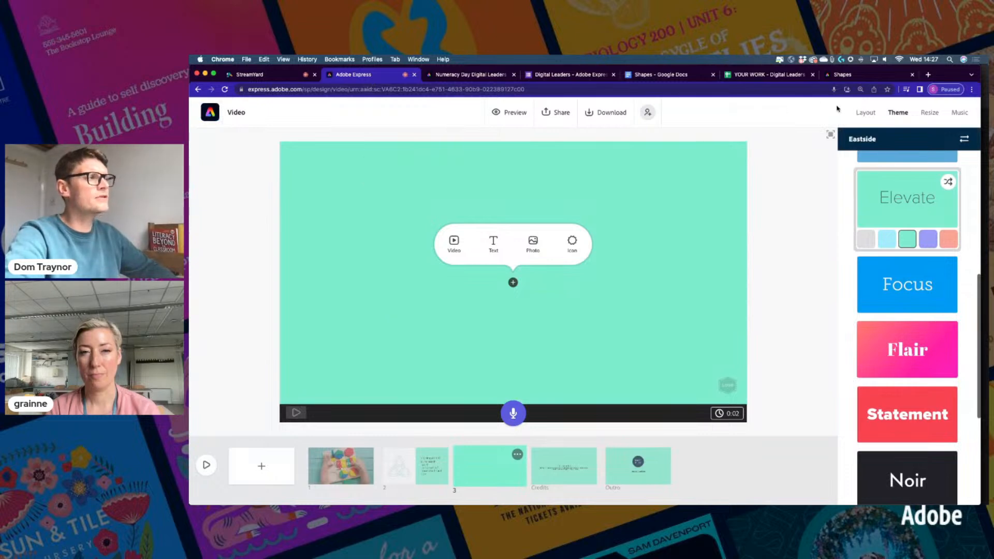
Give scene 3 the Caption layout and paste the lemniscate sentence into its caption
left_click(863, 114)
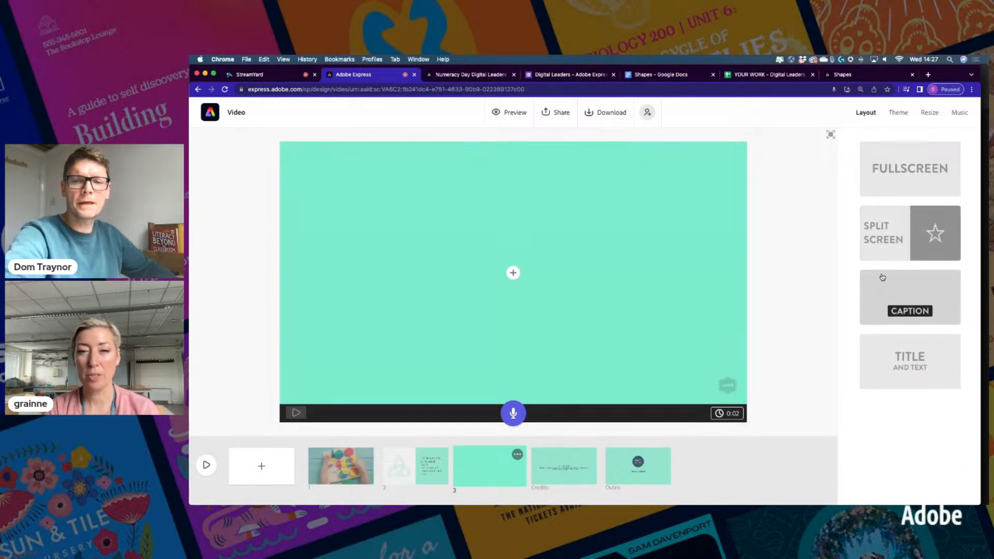
left_click(884, 294)
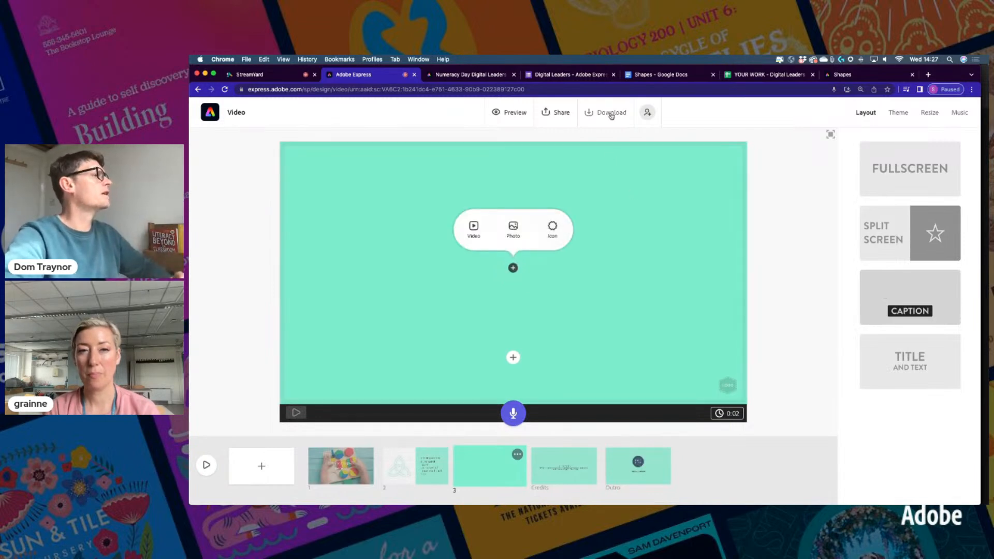
left_click(637, 76)
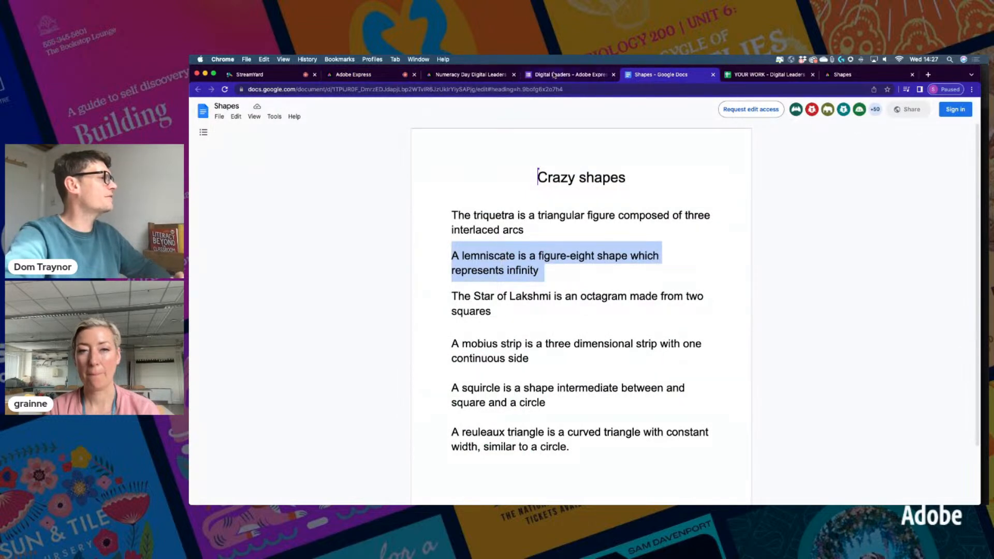
left_click(370, 77)
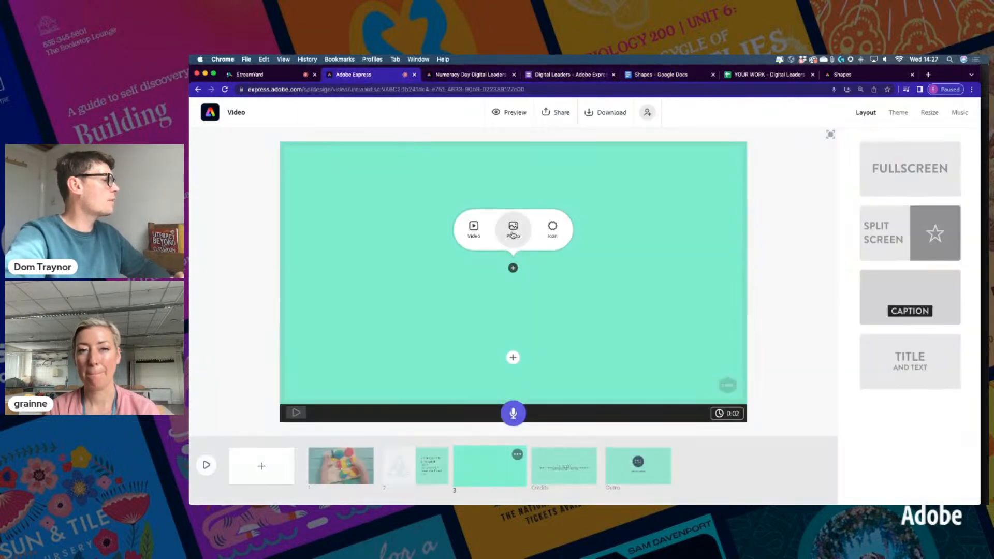
left_click(513, 358)
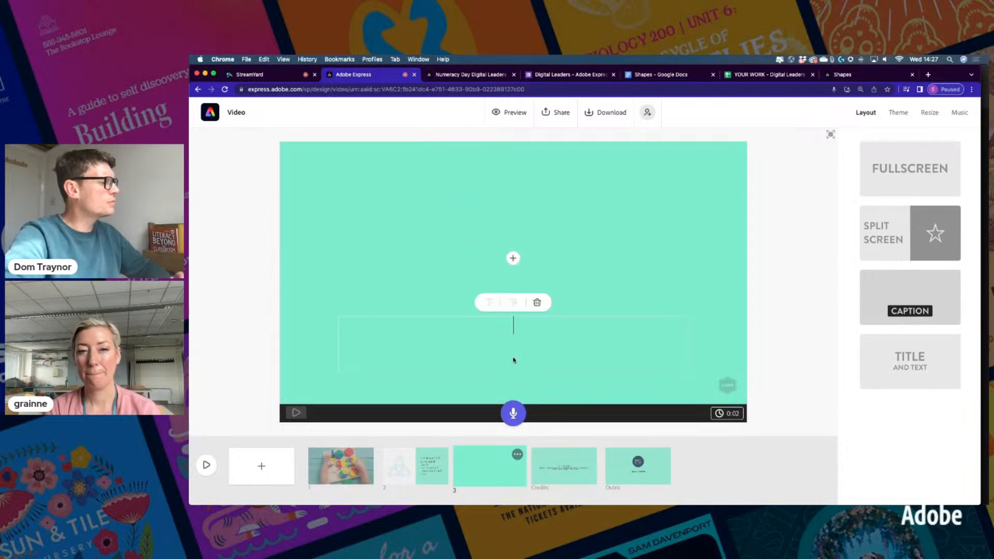
key("super+v")
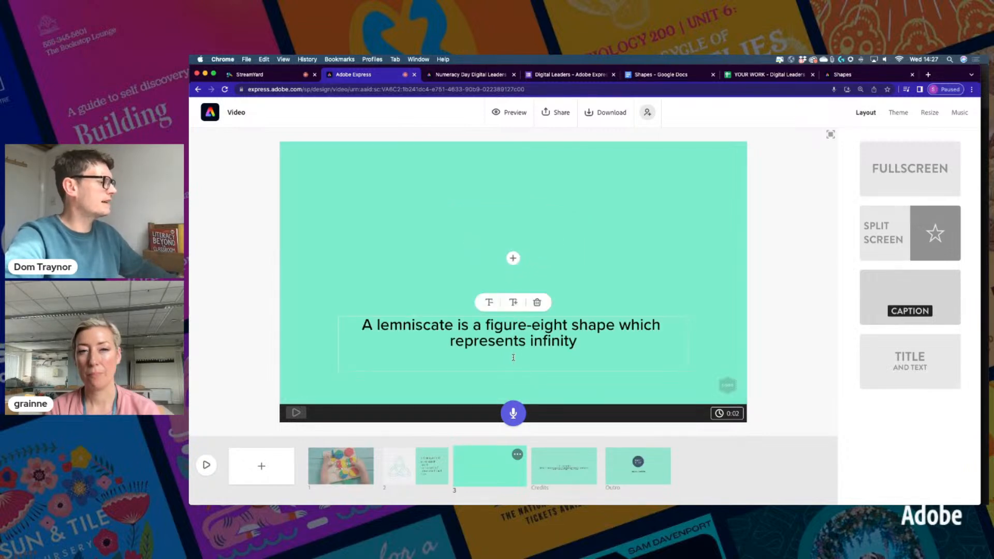
left_click(513, 257)
Replace the old triquetra photo search and place a black light-trail infinity photo on scene 3
left_click(510, 229)
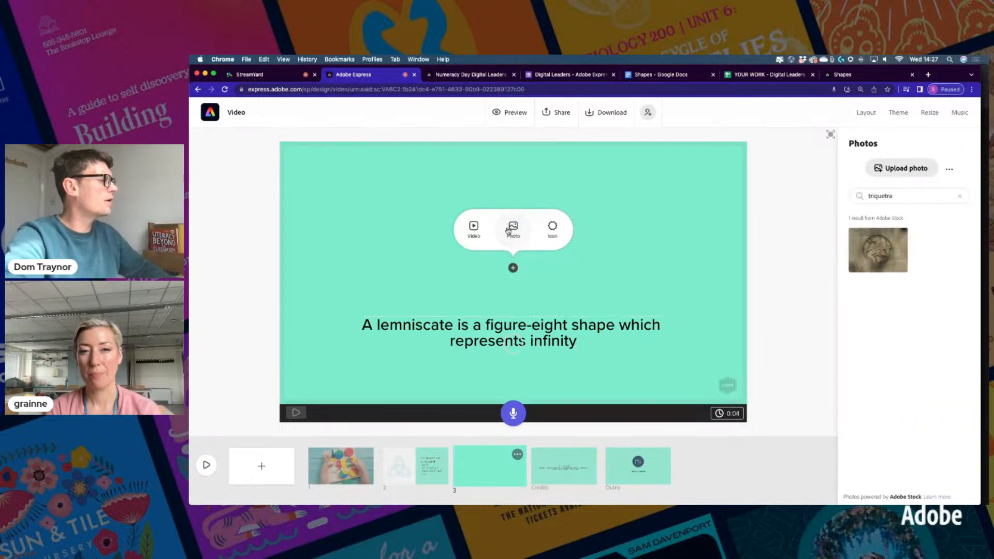
double_click(884, 196)
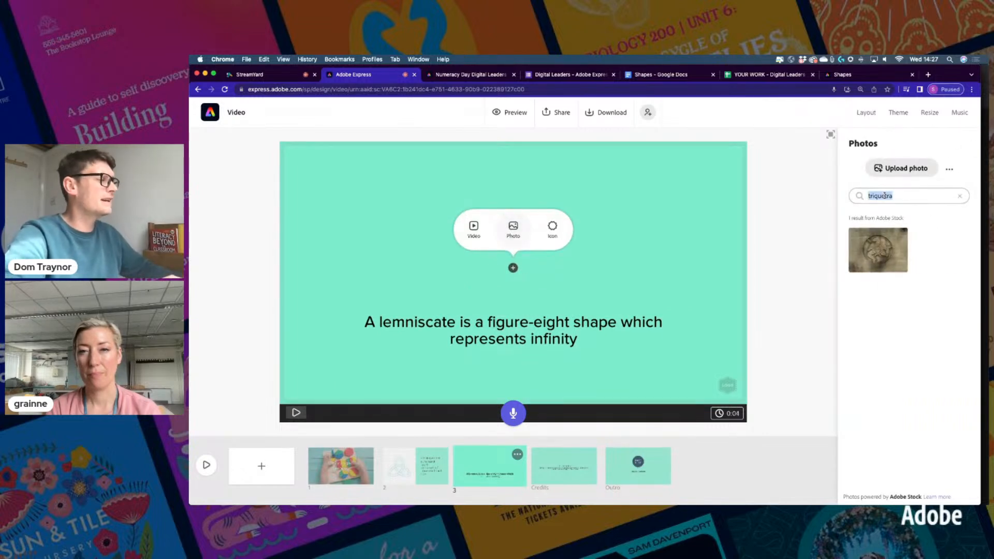
key("BackSpace")
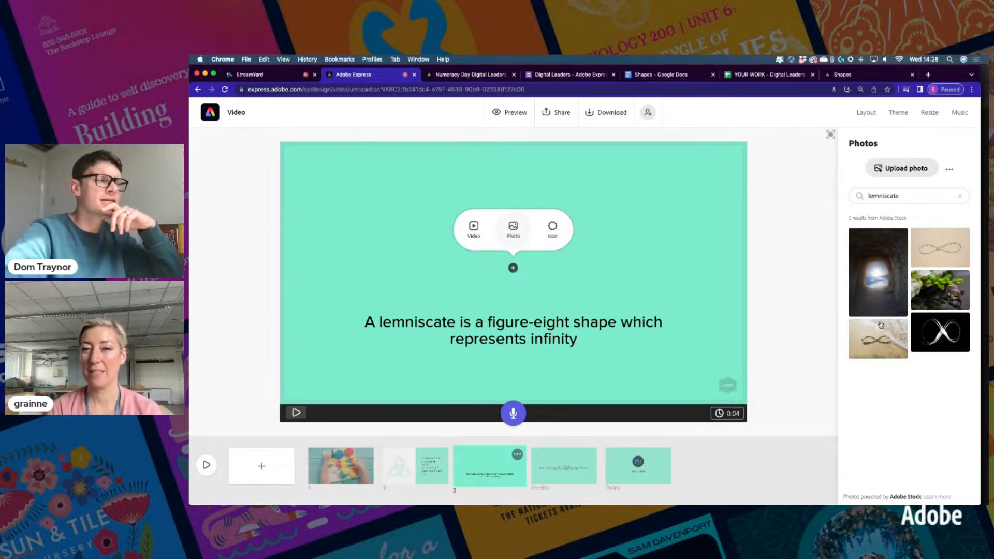
left_click(930, 335)
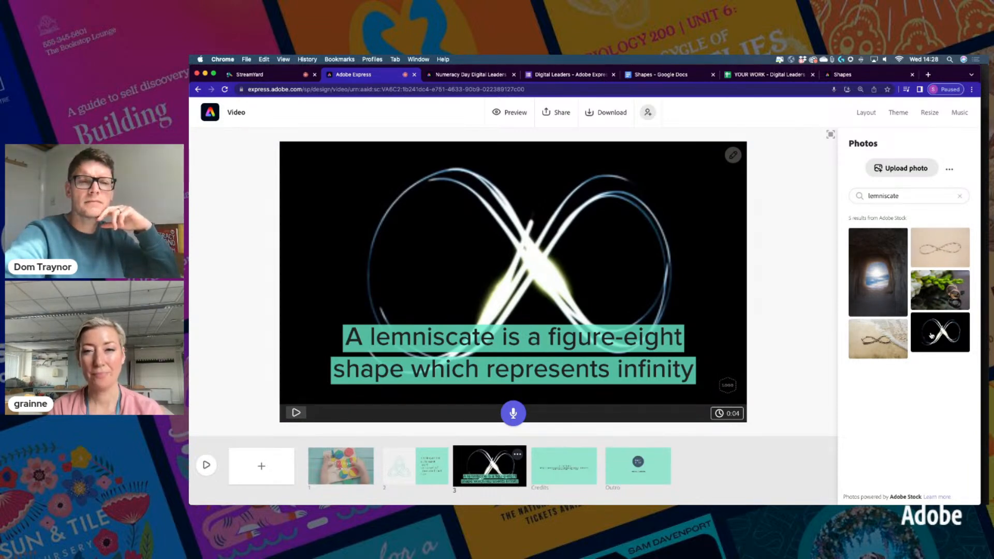
Shrink the lemniscate caption's text size twice and move it to the top left
left_click(528, 340)
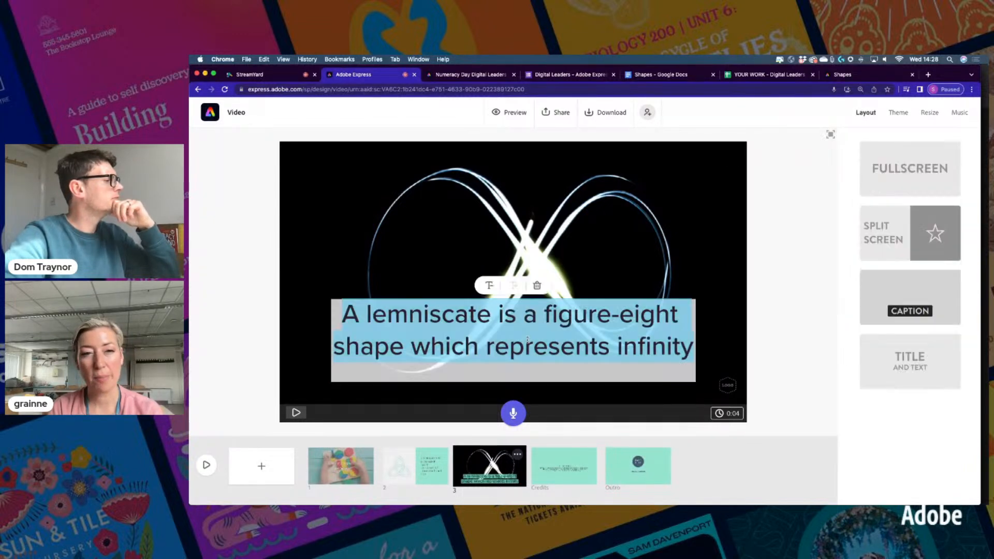
left_click(489, 286)
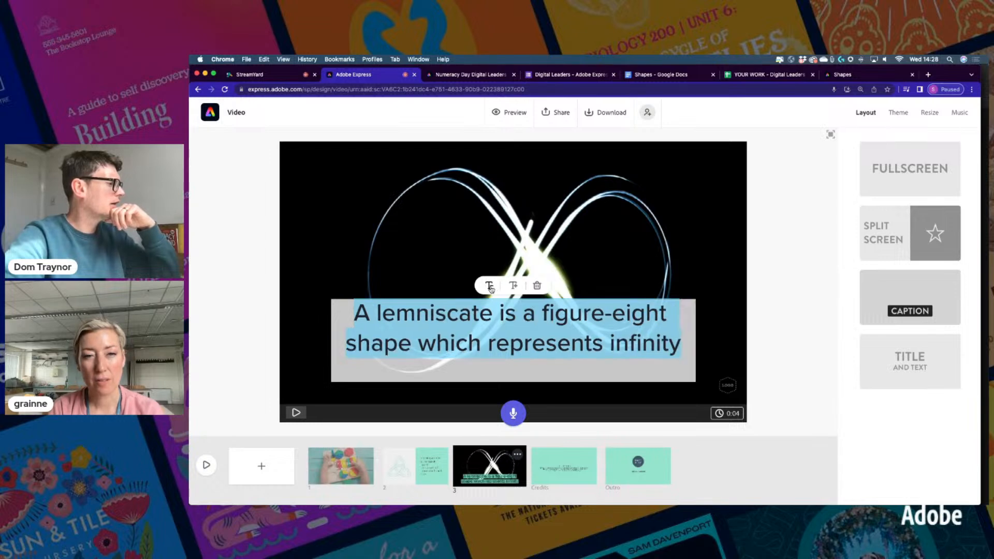
left_click(489, 286)
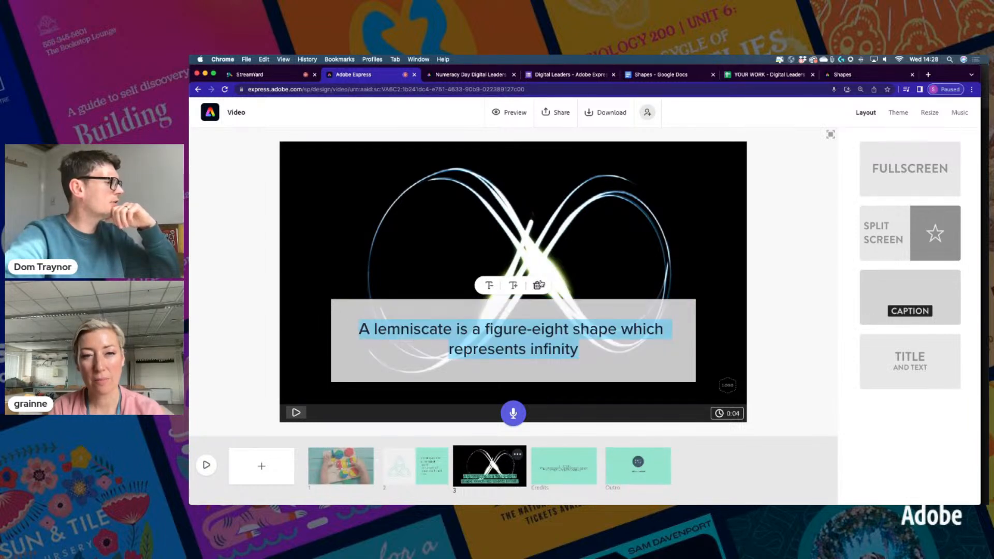
left_click(783, 262)
left_click_drag(617, 342, 466, 159)
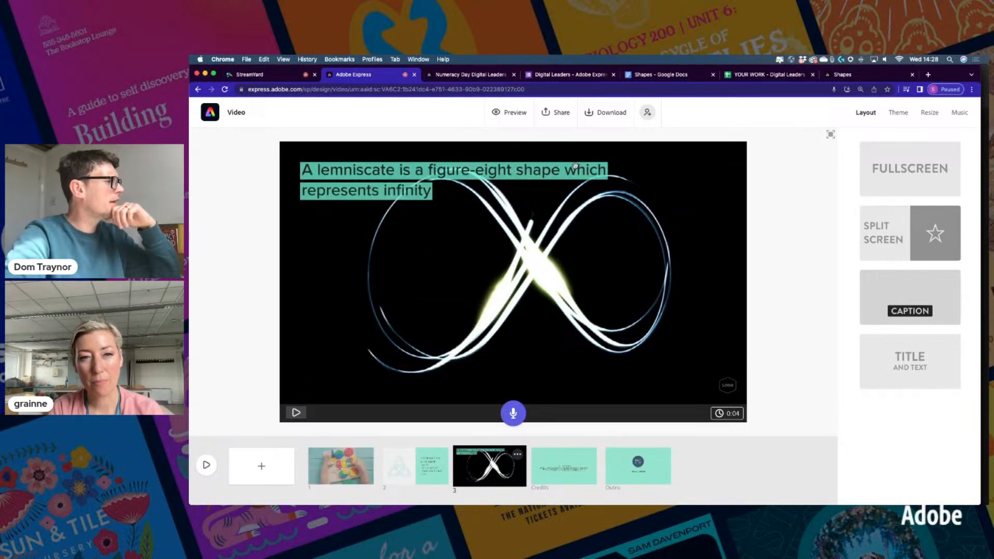
Adjust the infinity photo's zoom and position, then swap it for the sand infinity photo
left_click(645, 266)
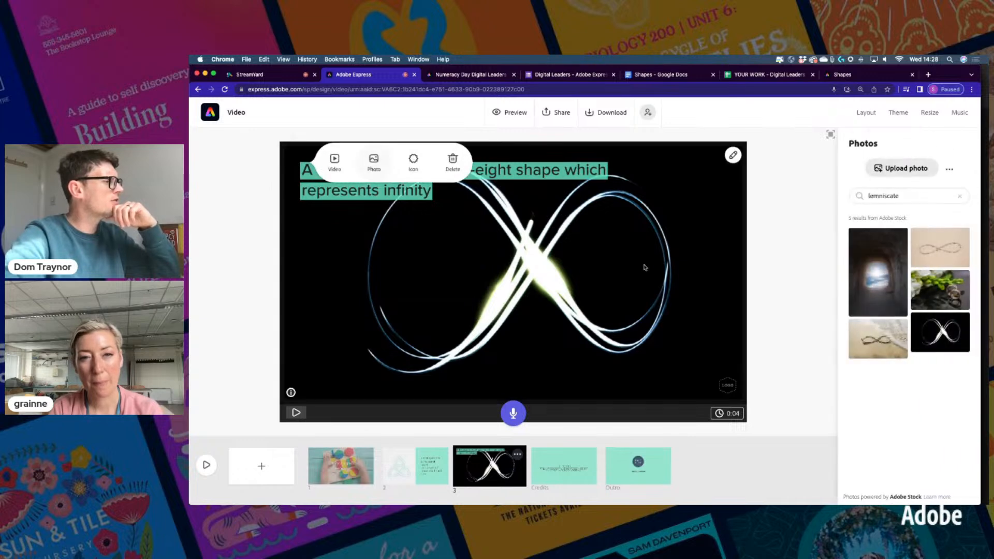
left_click(733, 155)
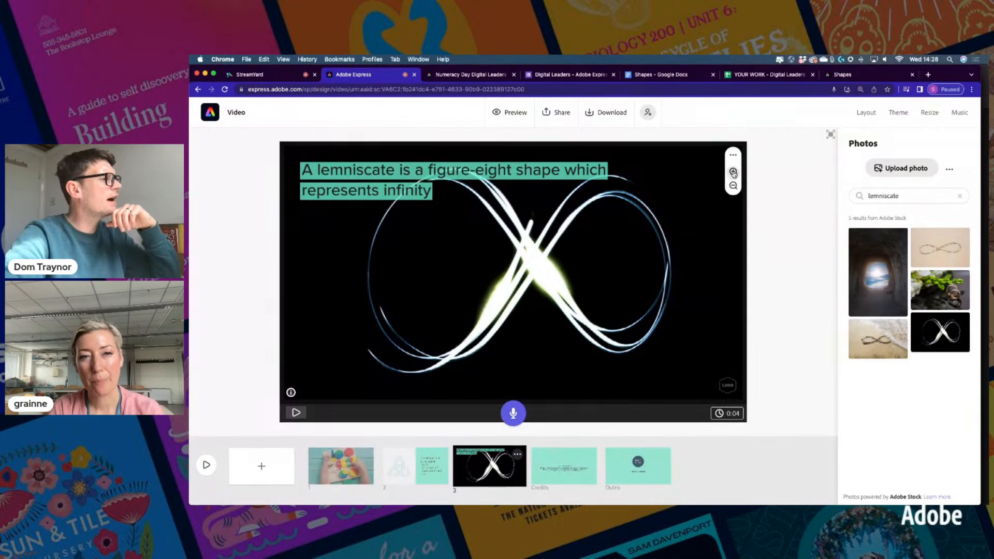
left_click(733, 173)
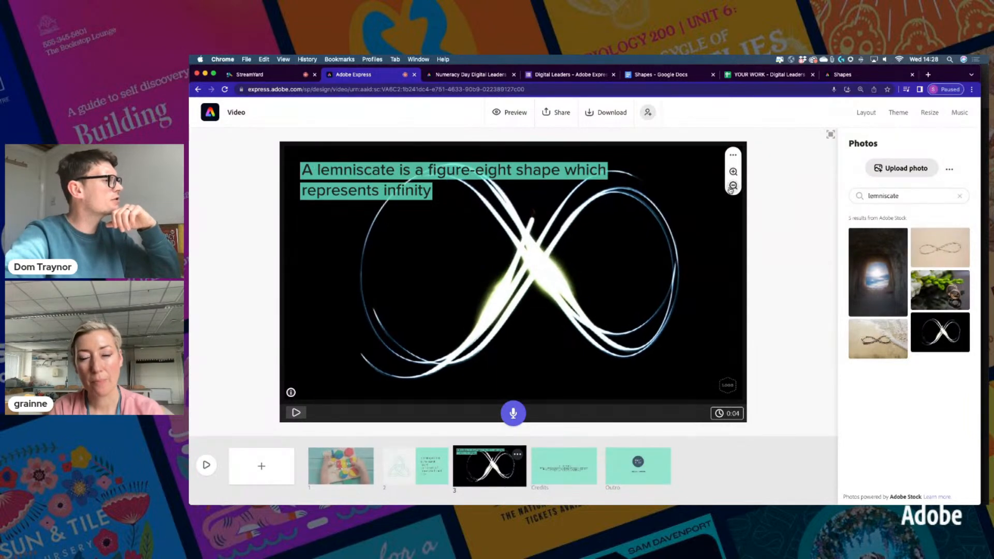
left_click(732, 186)
left_click(732, 187)
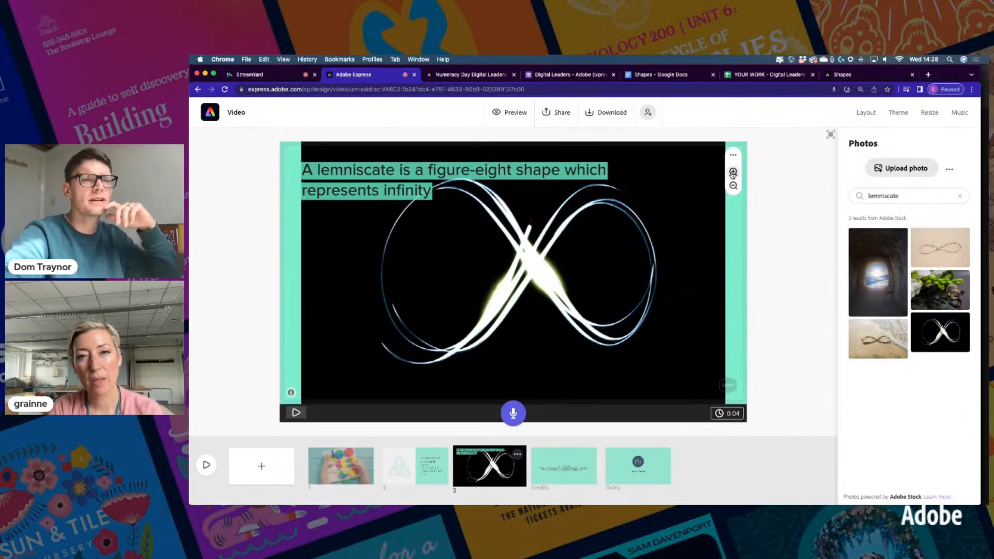
left_click(732, 173)
left_click(732, 172)
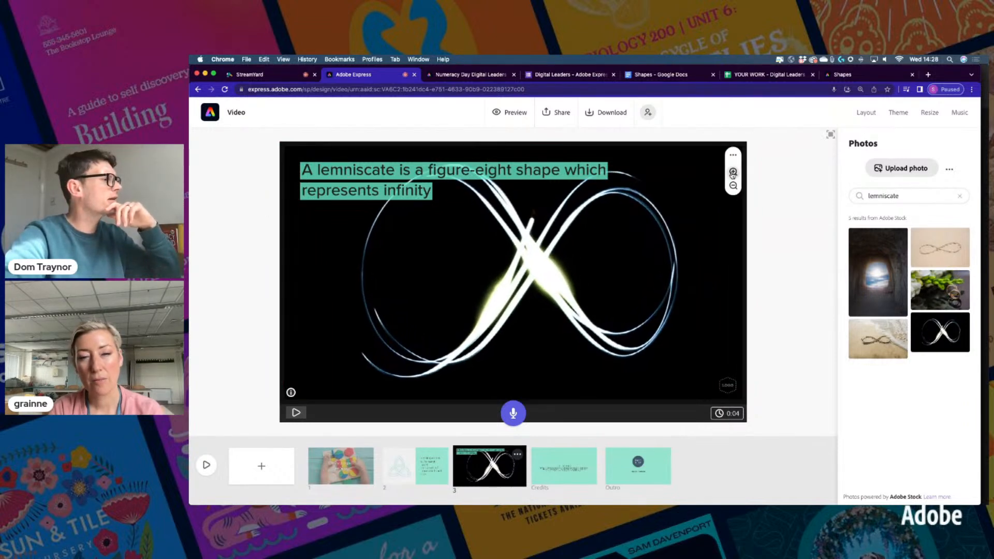
left_click(732, 174)
left_click(732, 173)
left_click(733, 186)
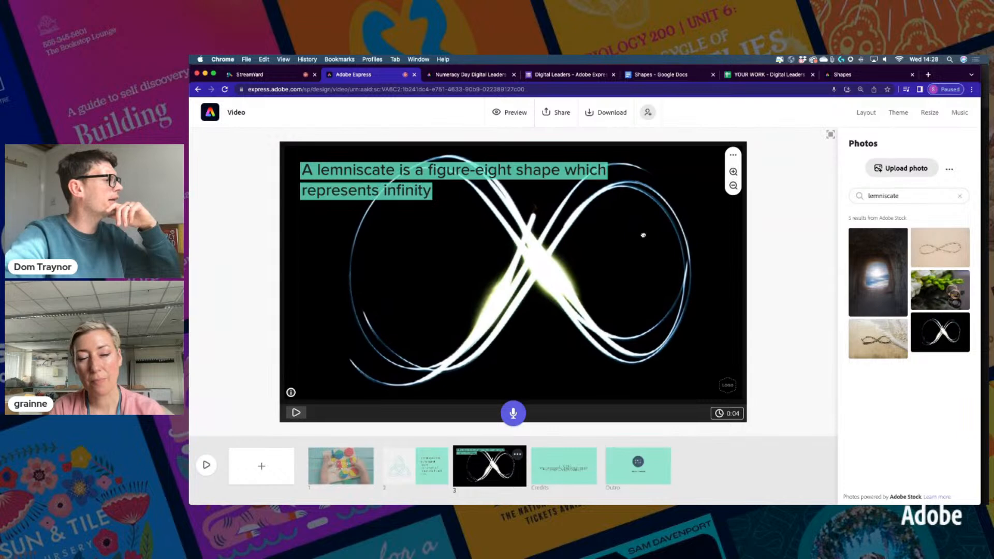
left_click_drag(643, 235, 644, 263)
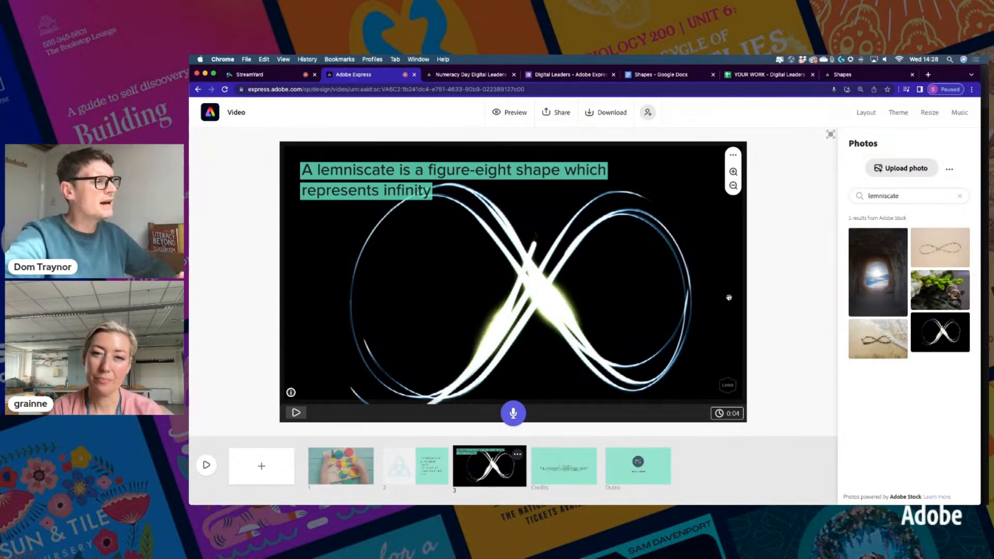
left_click(874, 340)
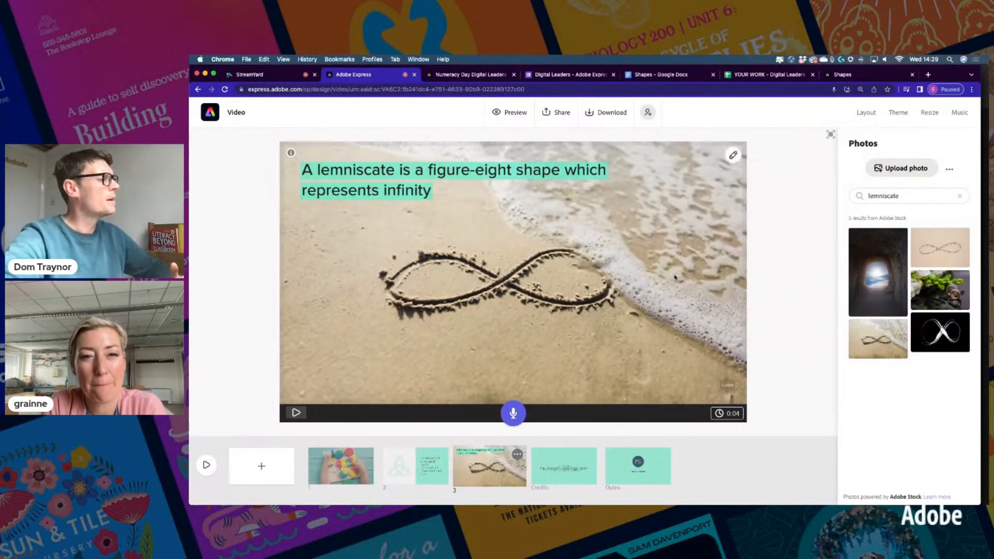
Zoom the beach photo in twice, nudge it right, and add a blank fourth scene
left_click(732, 155)
left_click(733, 171)
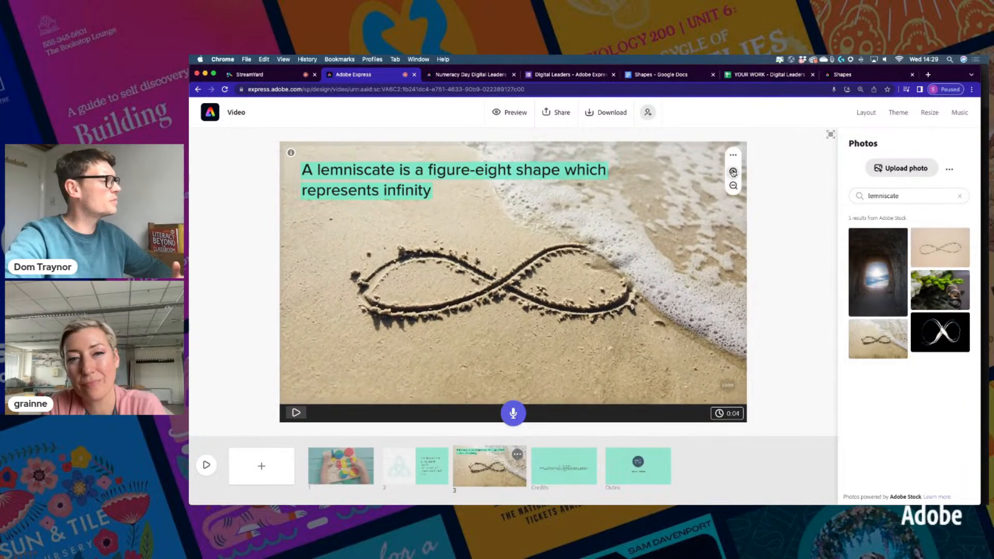
left_click(733, 171)
left_click_drag(596, 272, 610, 273)
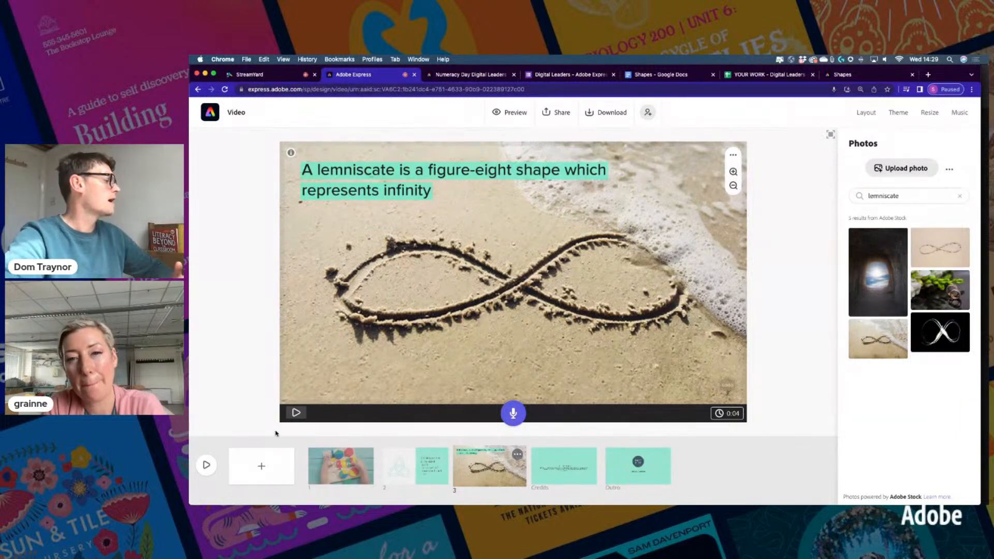
left_click(261, 471)
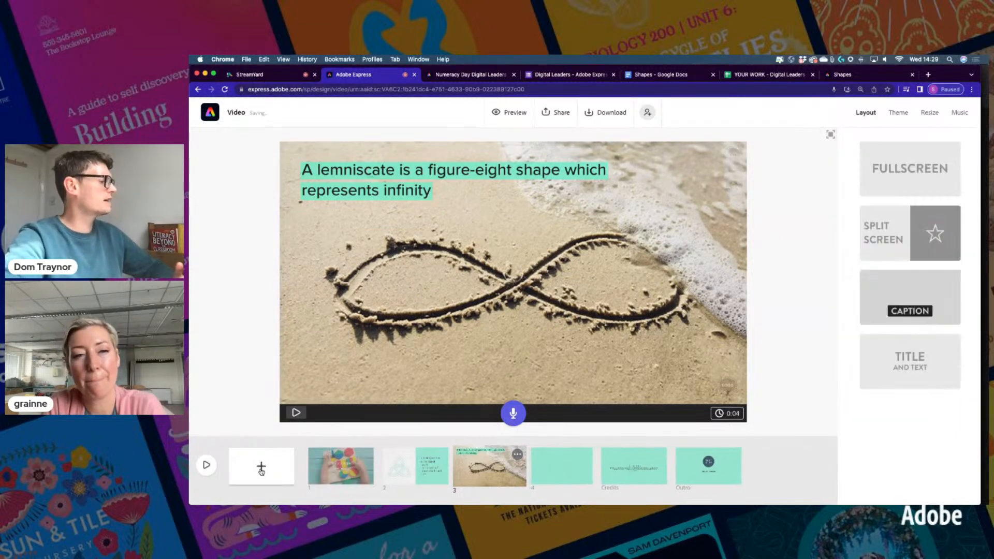
Record a spoken narration for the lemniscate scene
left_click(490, 482)
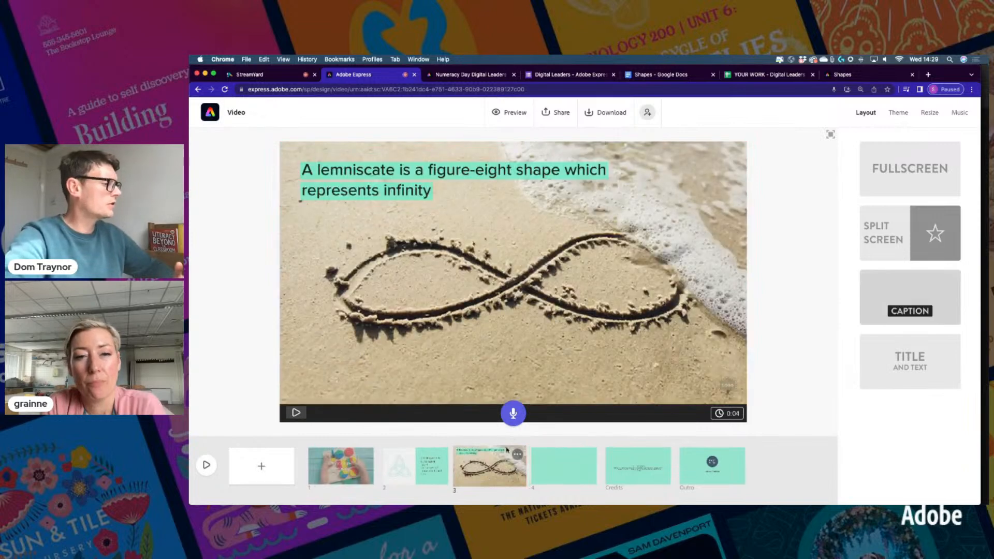
left_click(512, 417)
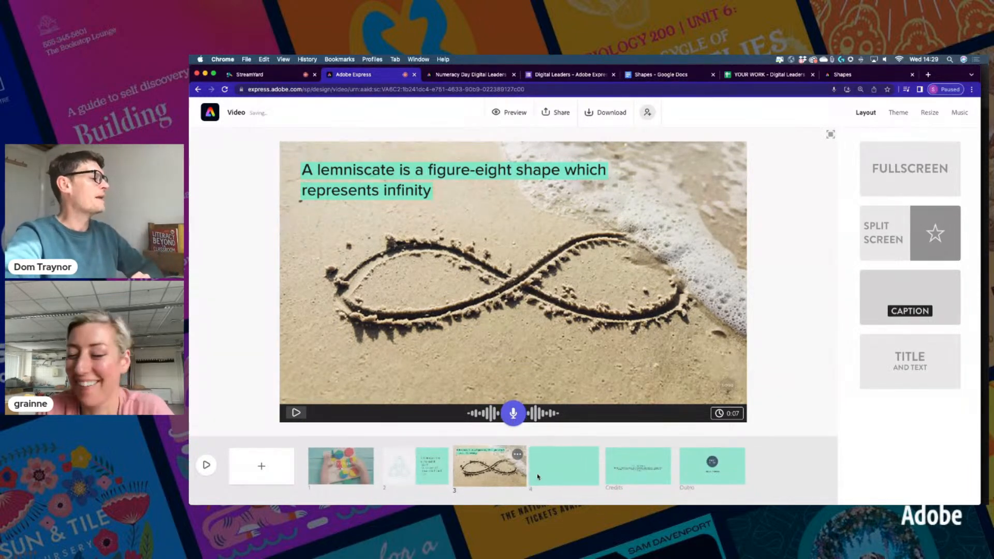
left_click(559, 472)
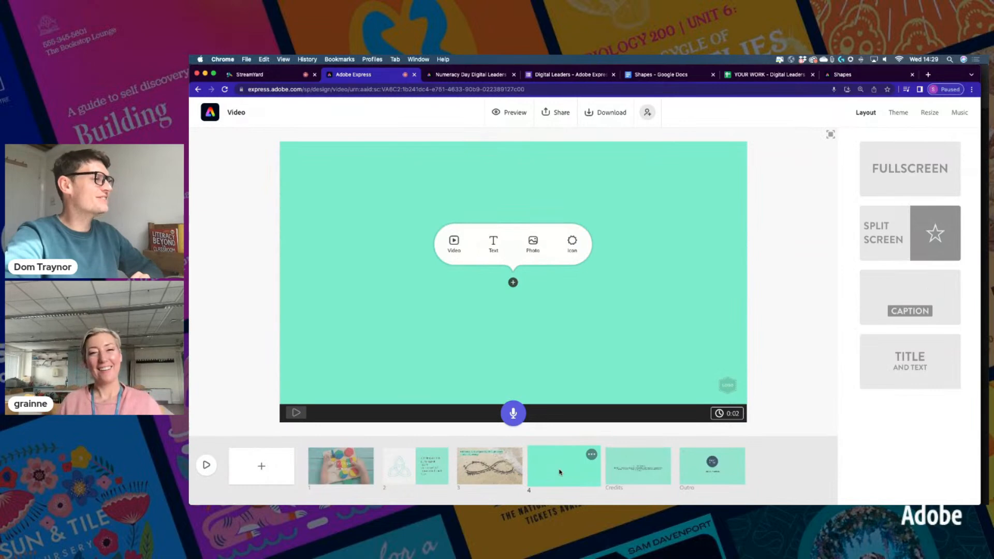
Step through the scenes to blank scene 4 and give it the Fullscreen layout
left_click(320, 463)
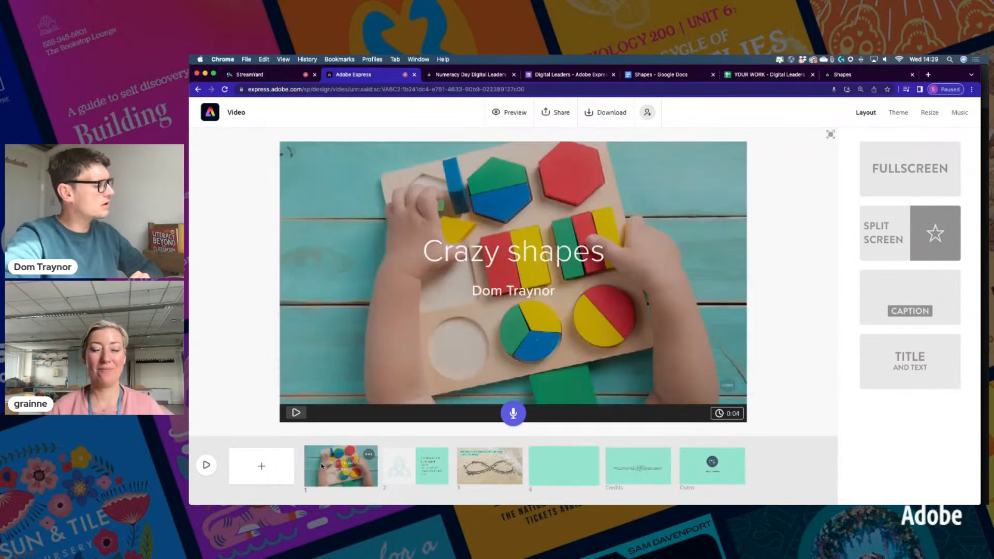
left_click(433, 462)
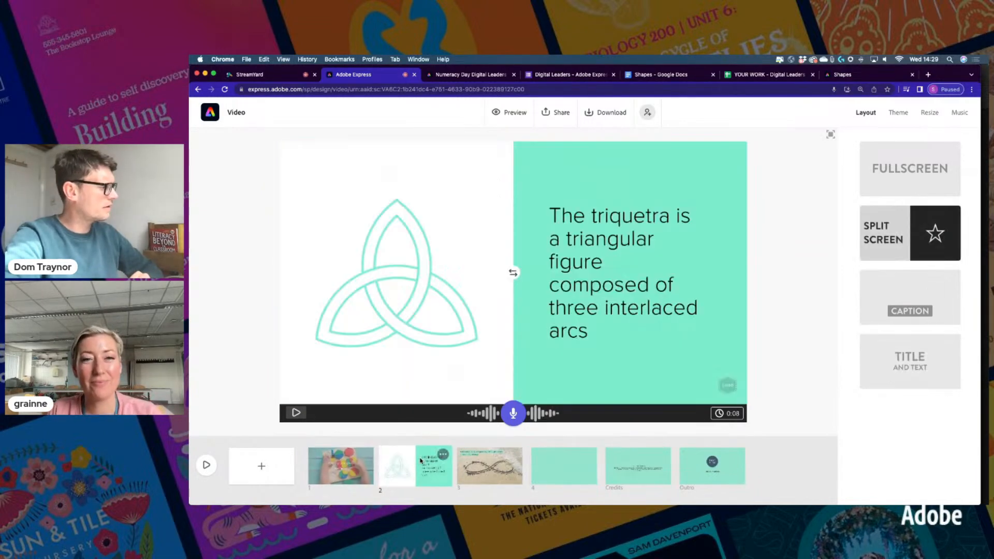
left_click(472, 456)
left_click(568, 457)
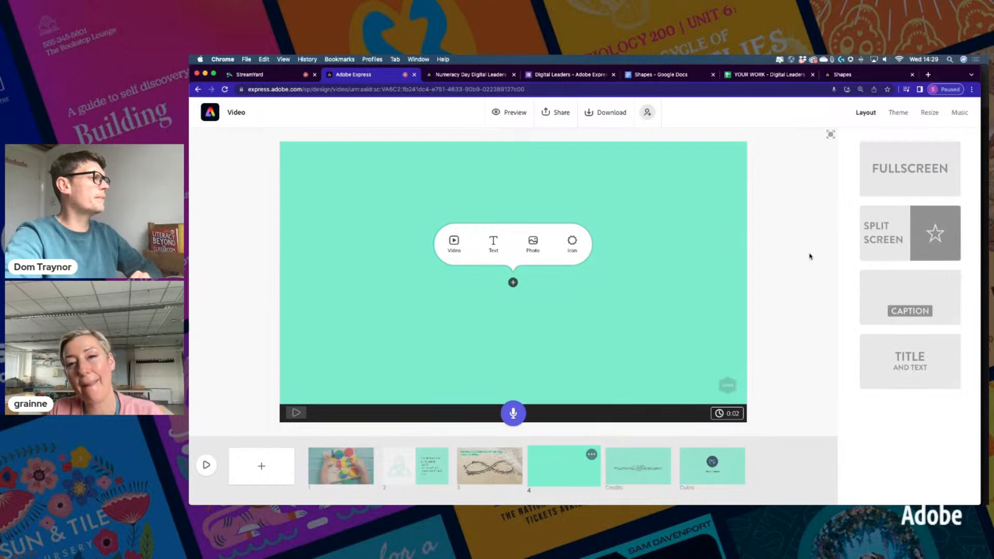
left_click(902, 180)
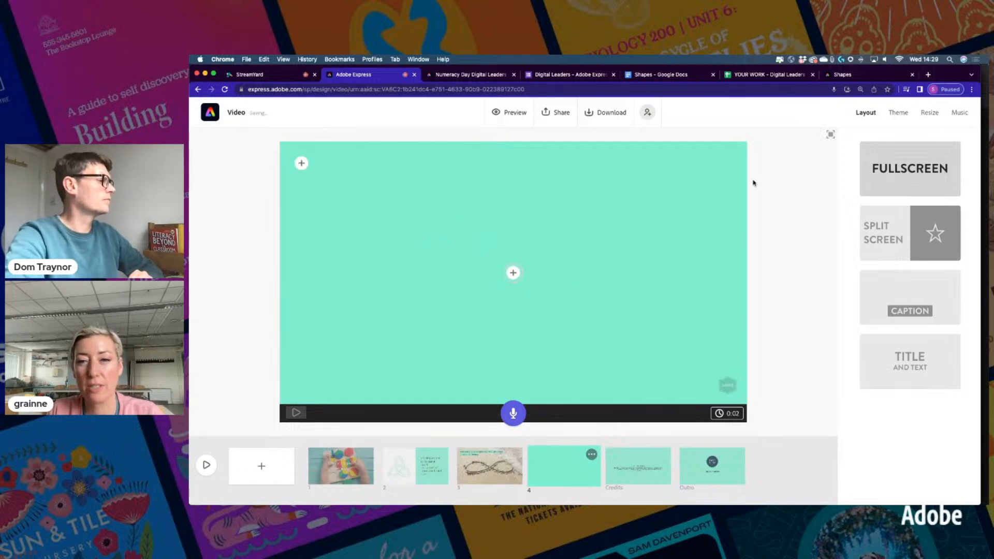
Copy the Star of Lakshmi sentence from the Shapes script document
left_click(664, 74)
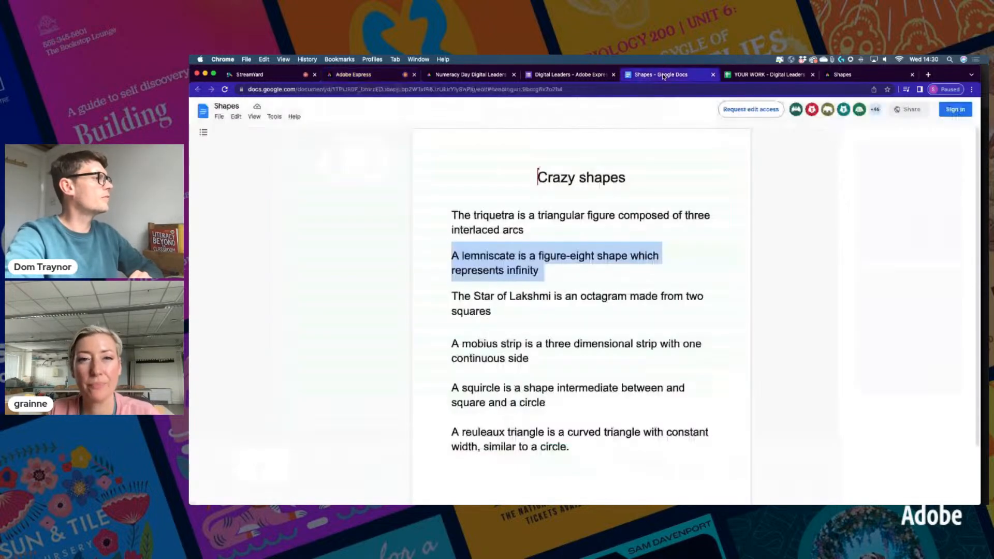
left_click_drag(450, 296, 492, 309)
key("super+c")
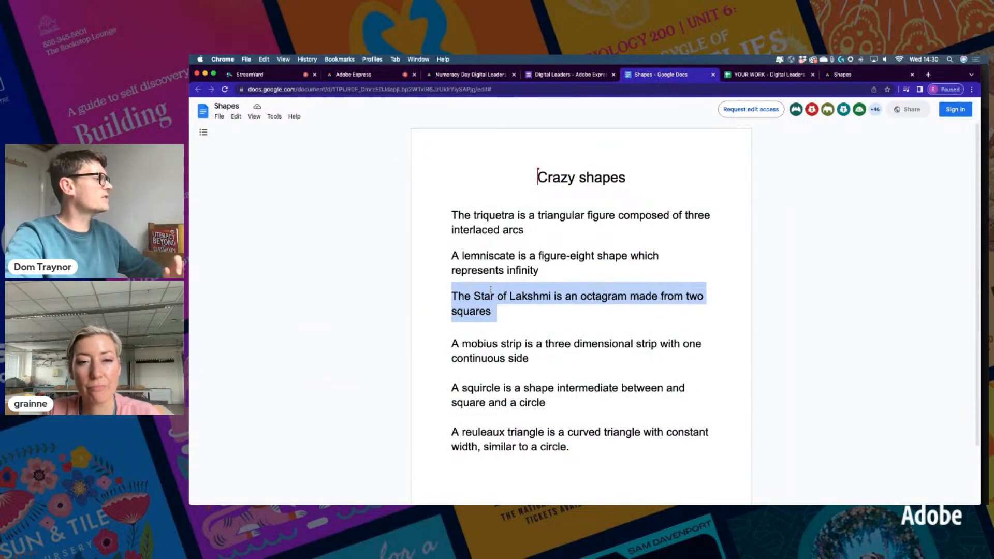
left_click(355, 75)
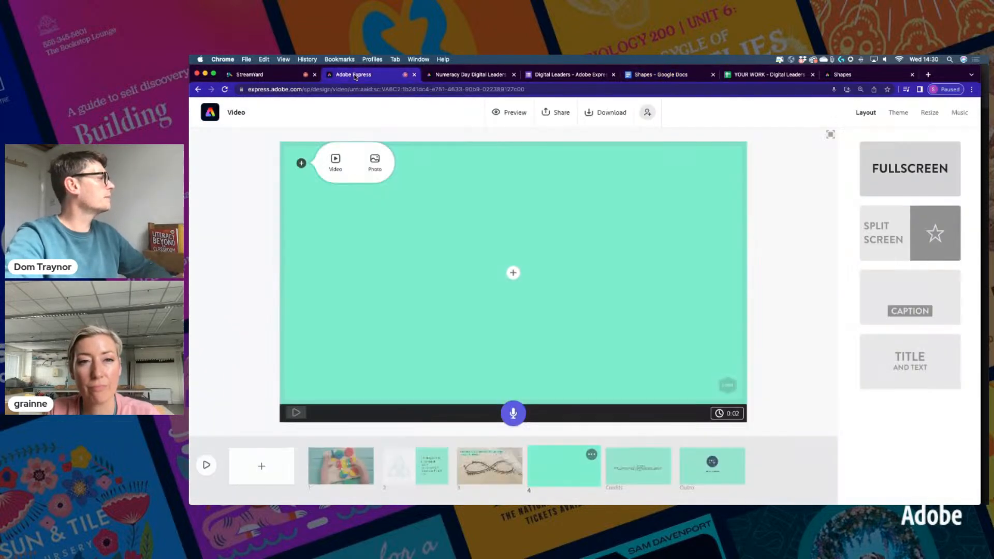
Paste 'The Star of Lakshmi is an octagram made from two squares' into a scene 4 text box
left_click(512, 272)
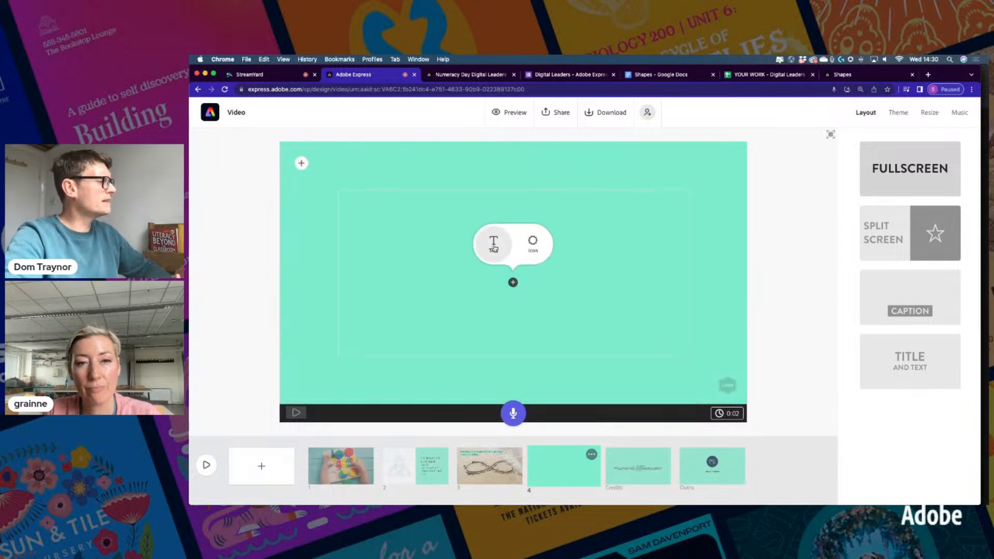
left_click(492, 244)
key("super+v")
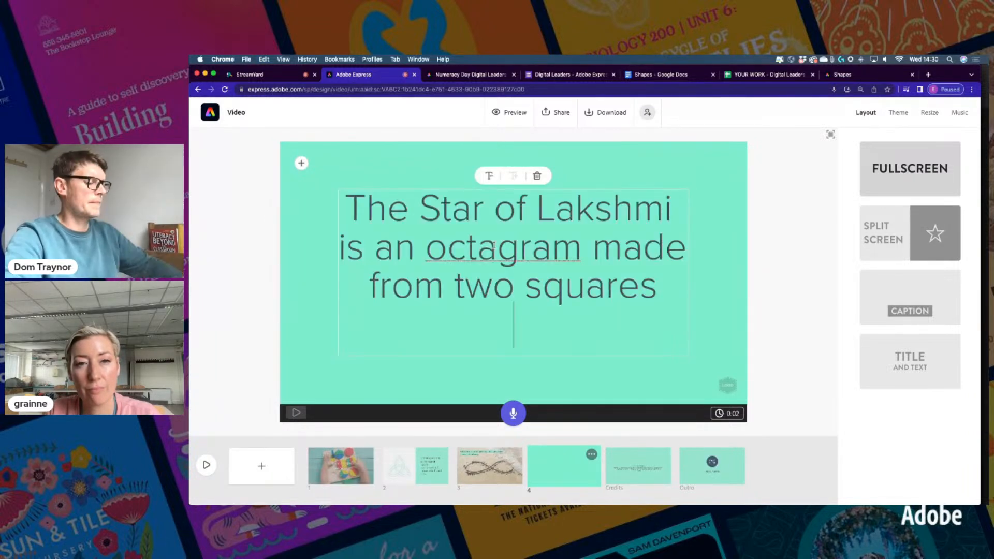
key("BackSpace")
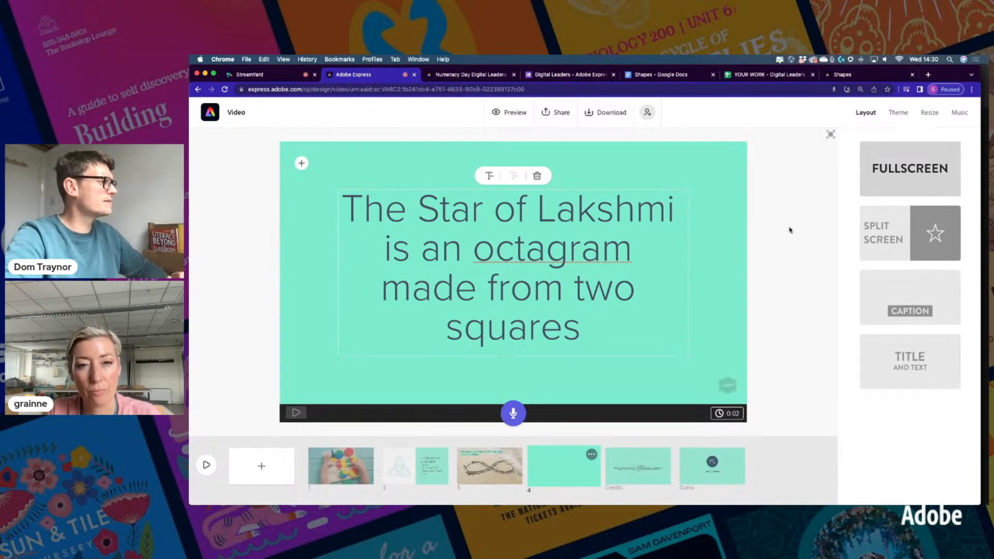
Record a 7-second narration for scene 4 and play it back
left_click(757, 254)
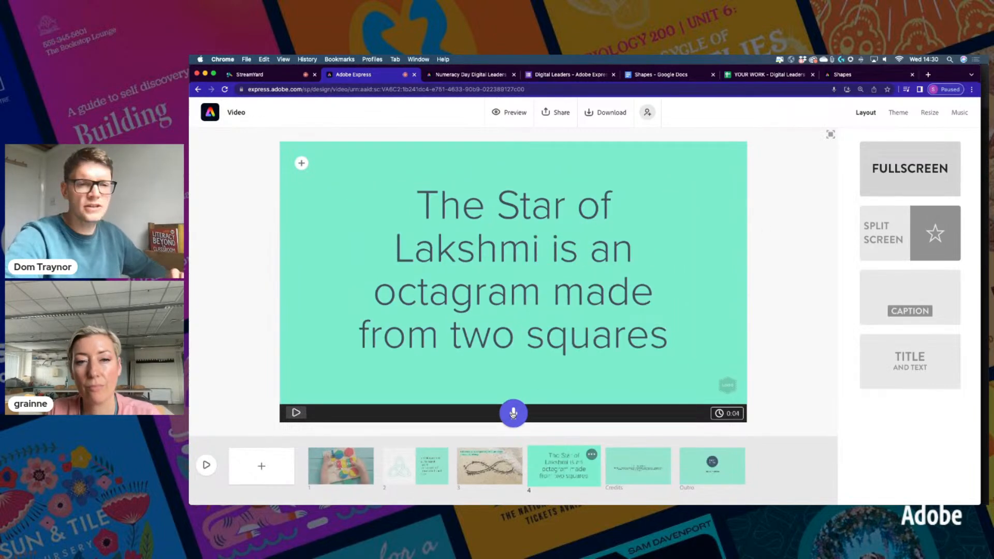
left_click_drag(513, 413, 513, 413)
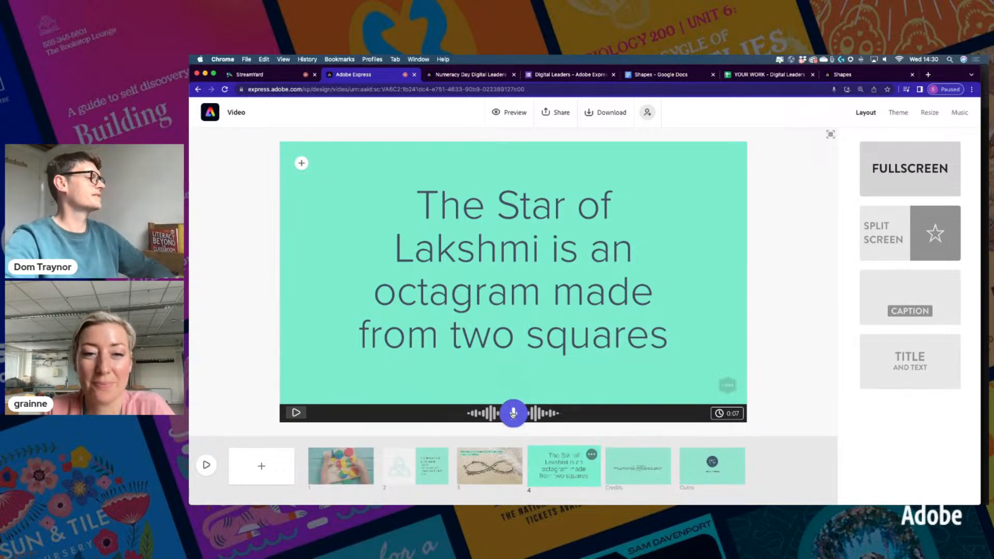
left_click(295, 413)
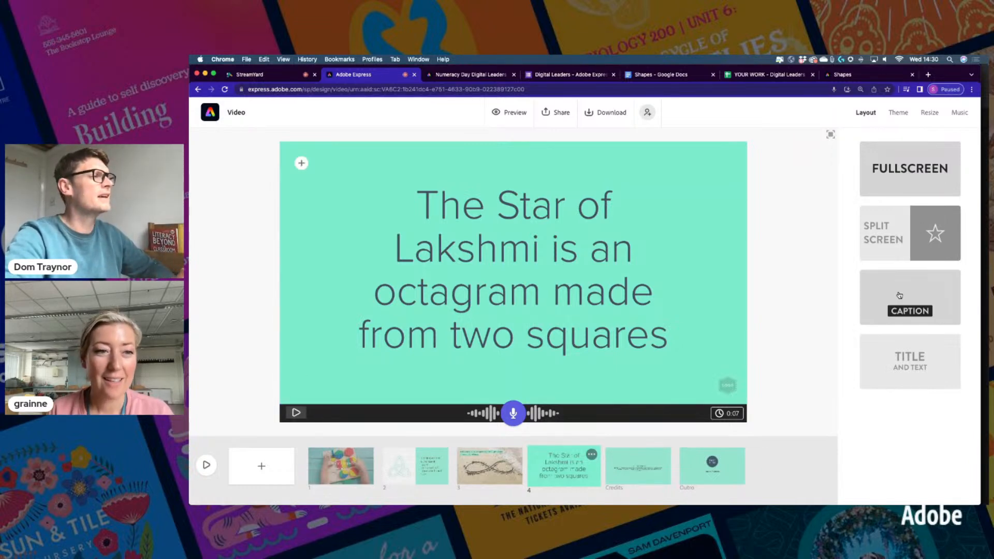
left_click(959, 112)
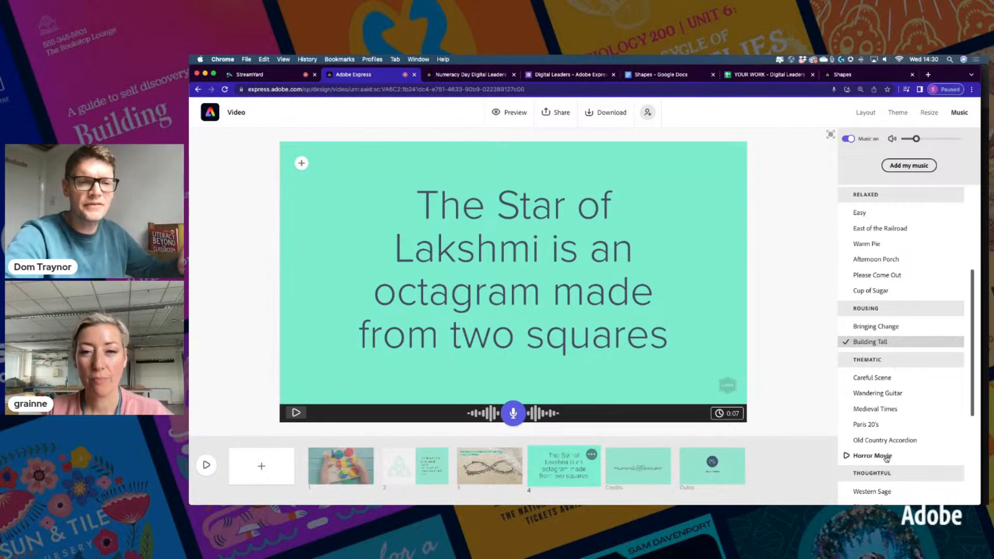
scroll(886, 459, "down", 5)
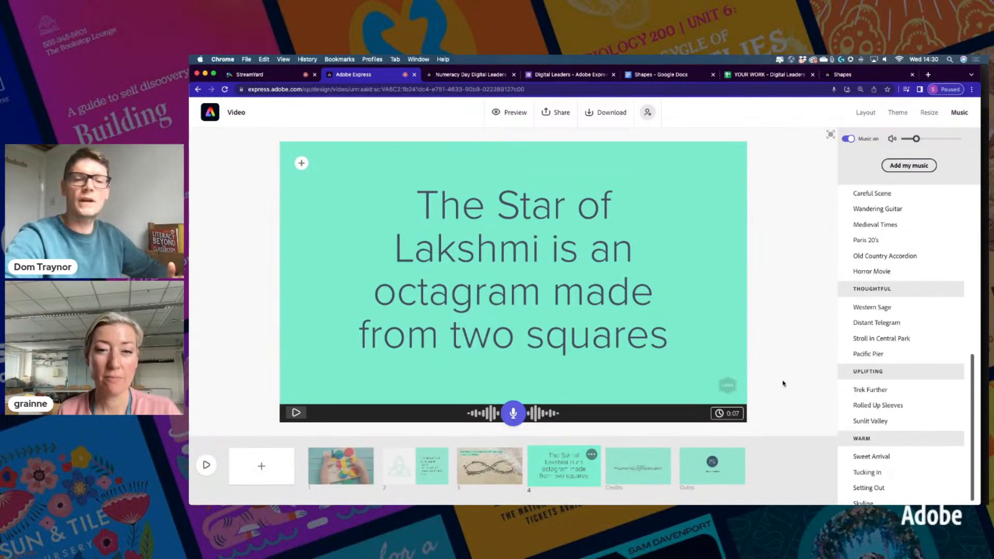
left_click(730, 417)
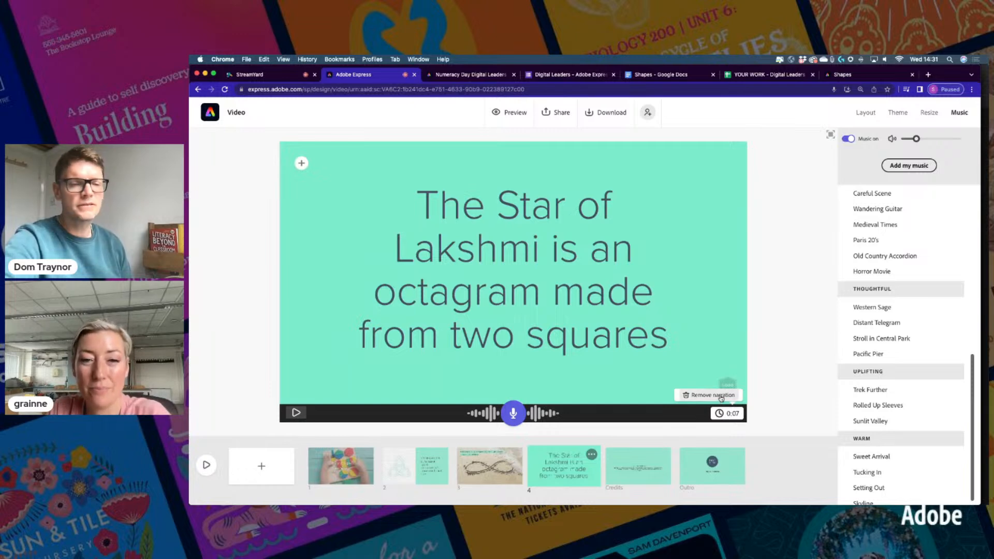
left_click(712, 395)
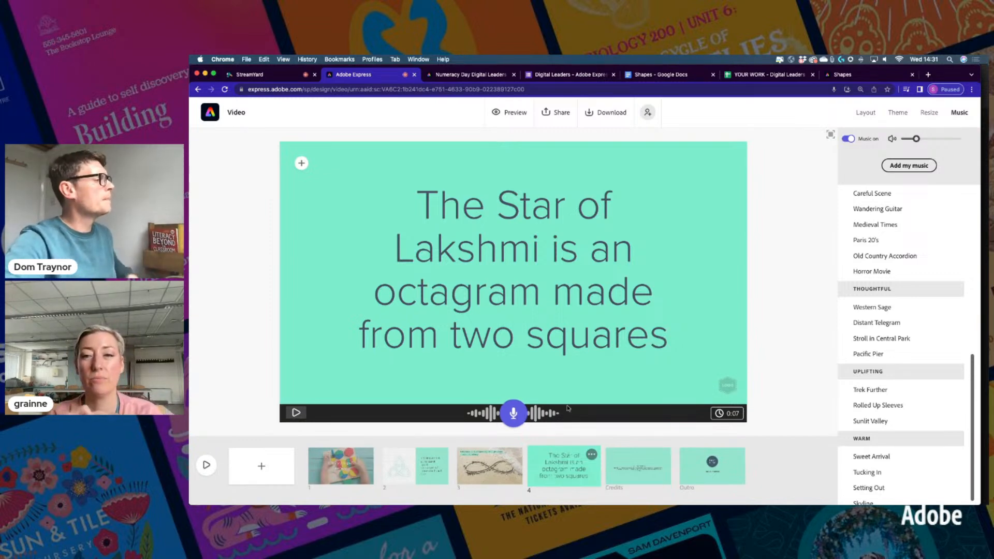
left_click(866, 114)
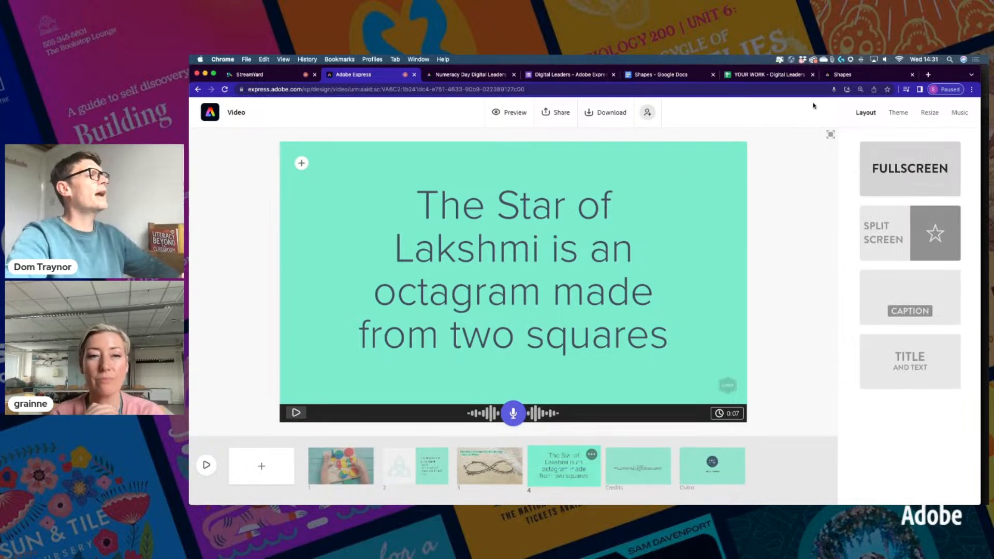
Search Google for 'star of lakshmi' in a new tab, then return to the video
left_click(928, 75)
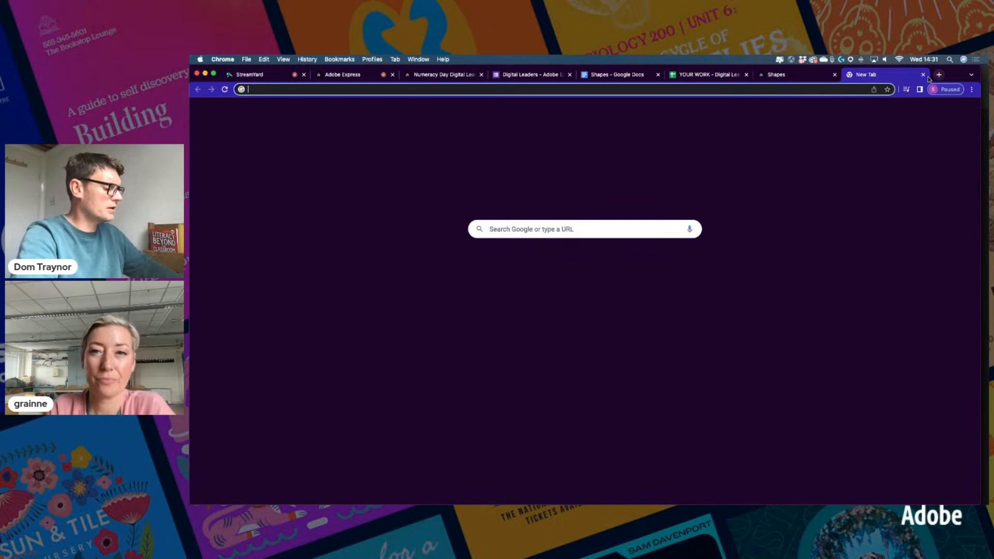
type("star of lakshmi")
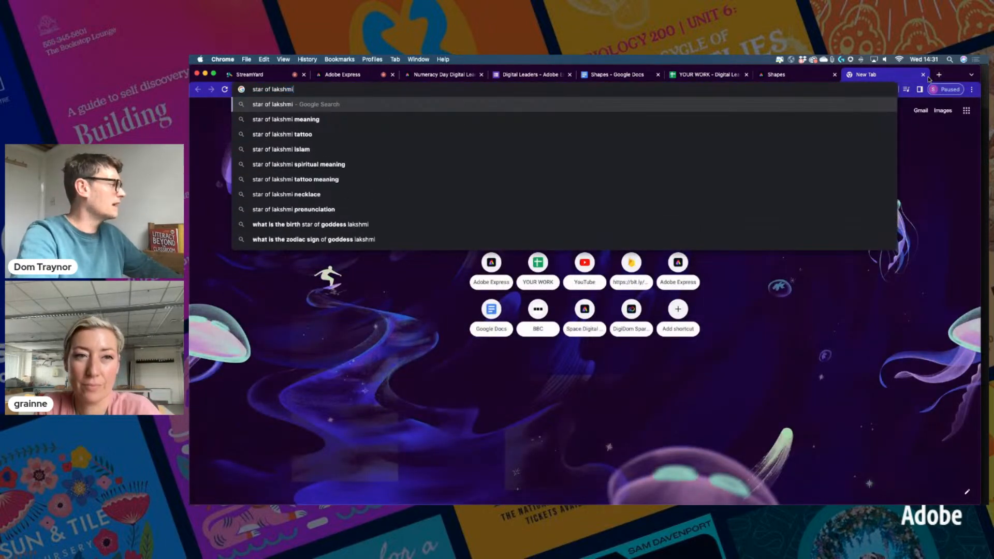
key("Return")
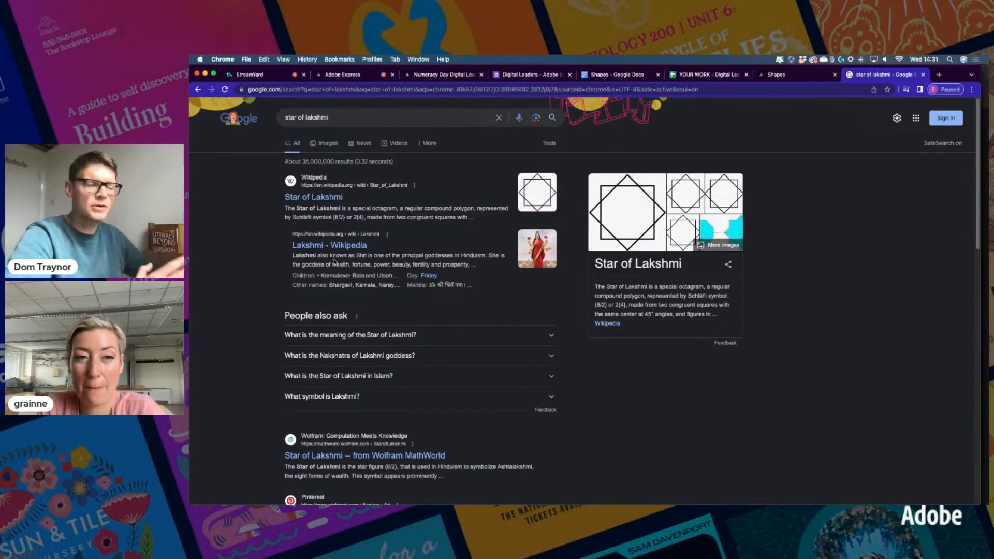
left_click(363, 76)
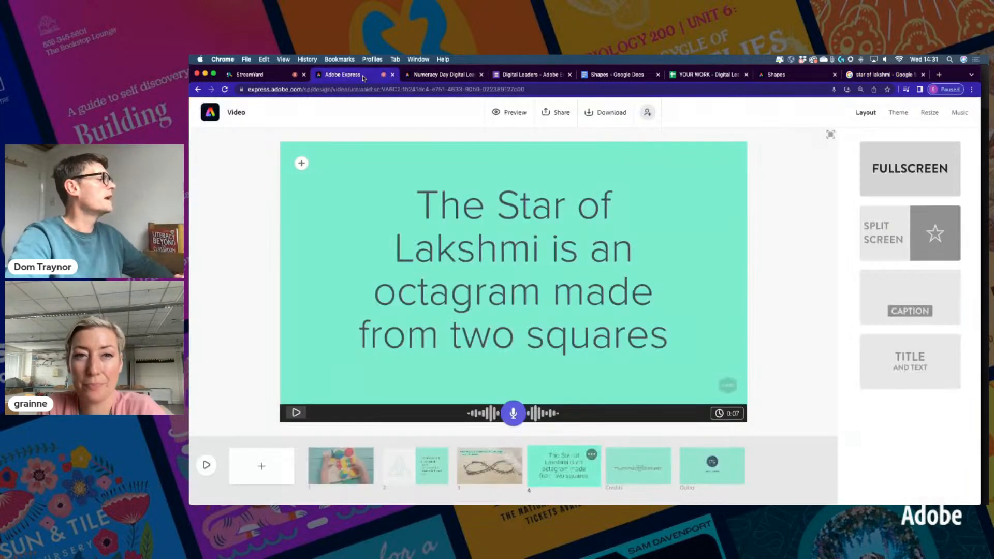
Search photos for 'lakshmi', place the golden statue photo behind slide 4's sentence, and select the sentence
left_click(301, 163)
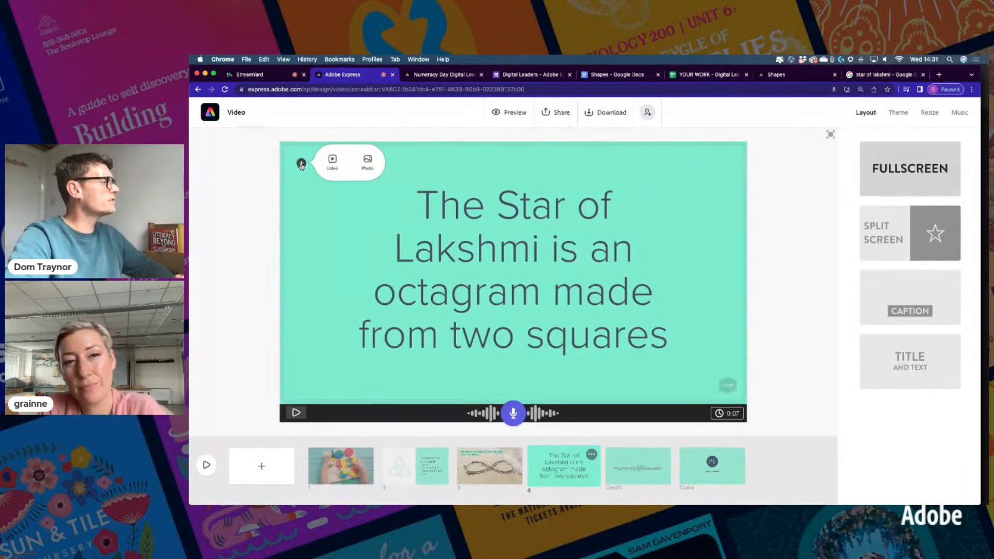
left_click(367, 165)
double_click(878, 195)
type("lakshmi")
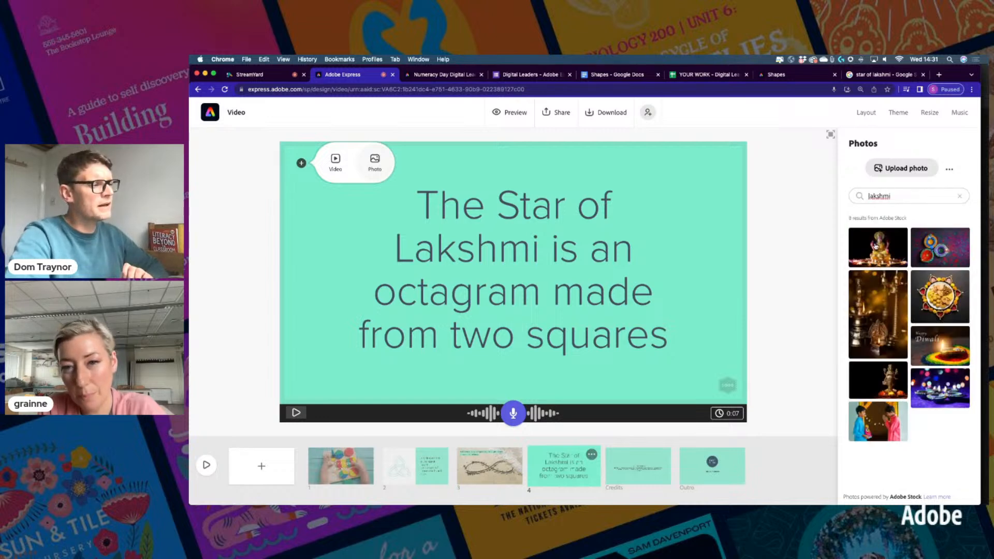
left_click(878, 382)
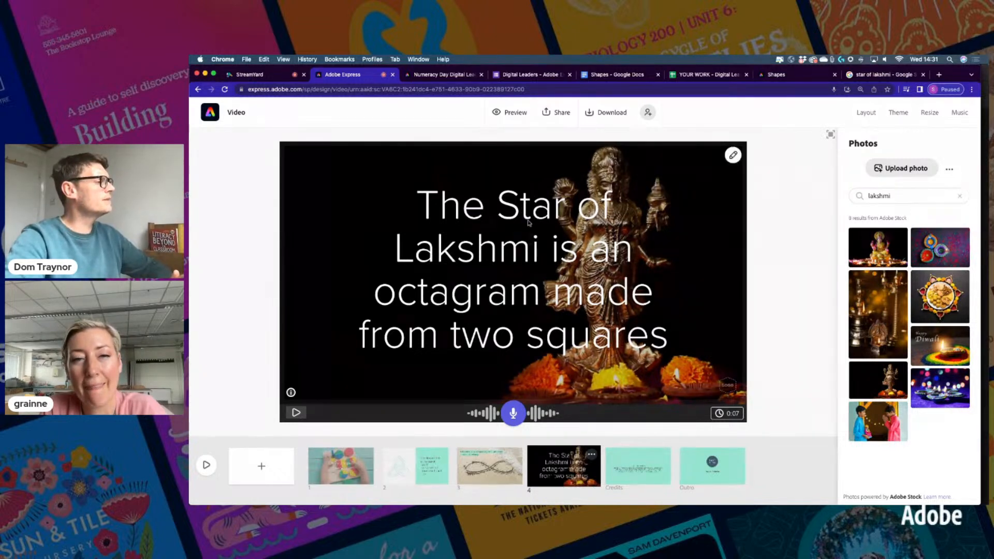
double_click(528, 211)
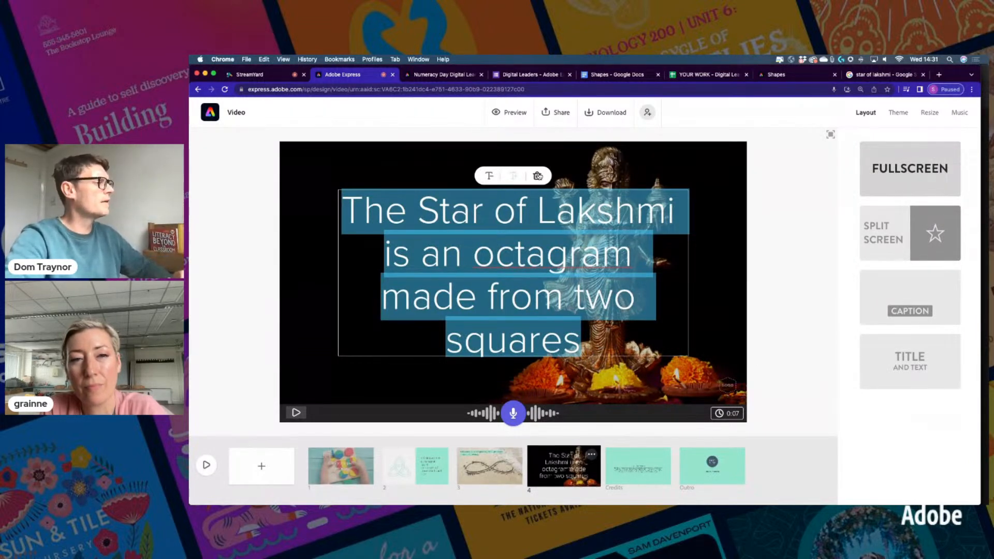
Delete the Star of Lakshmi sentence from slide 4, comparing briefly with the triquetra slide
left_click(538, 175)
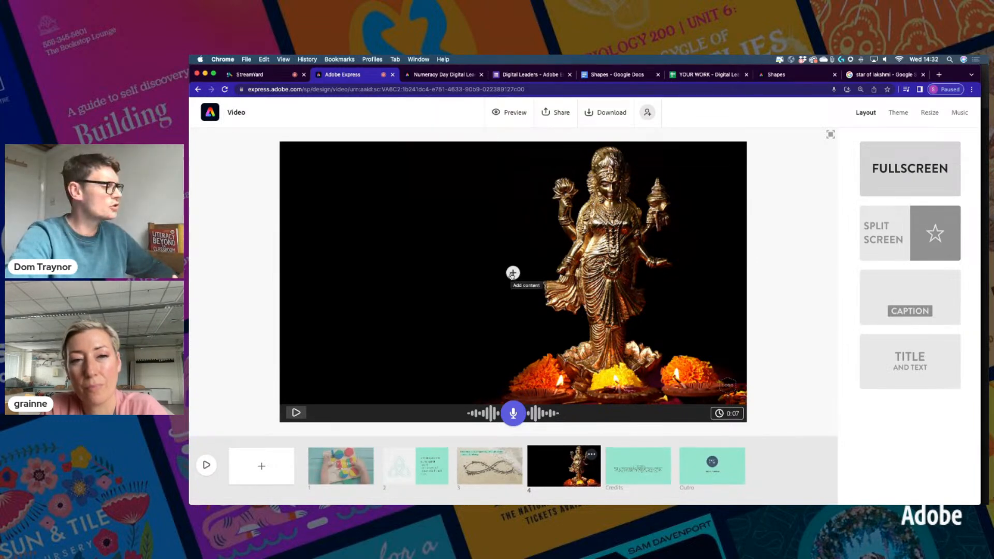
left_click(432, 466)
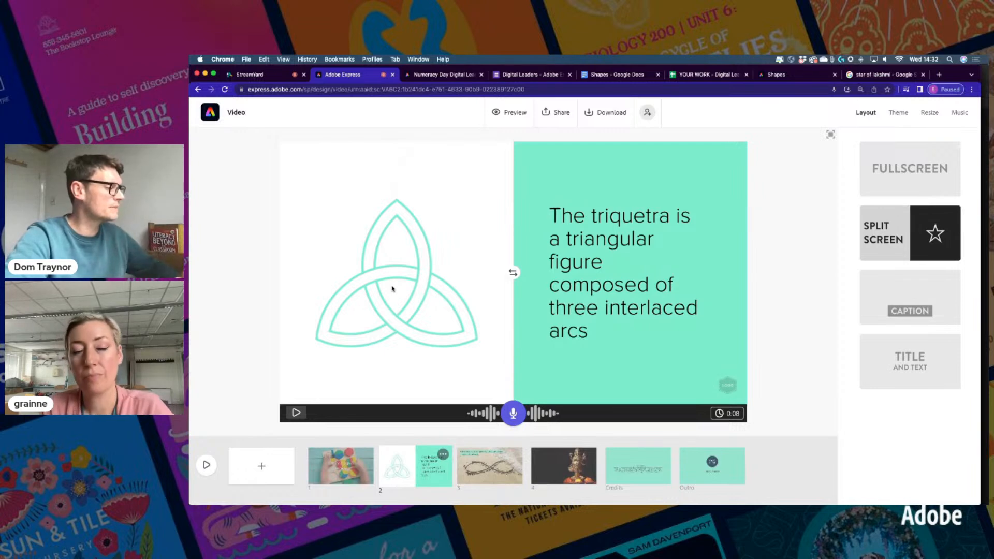
left_click(564, 466)
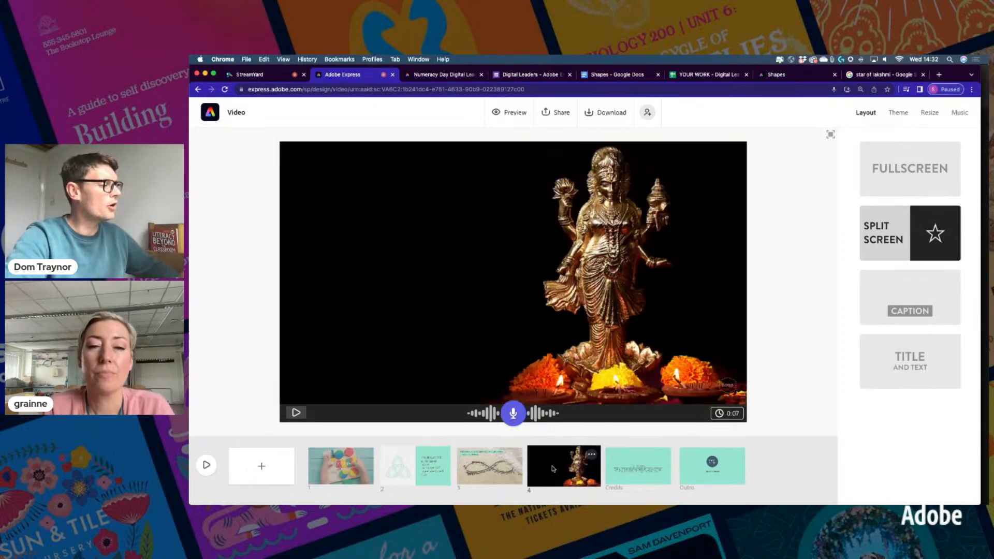
left_click(513, 273)
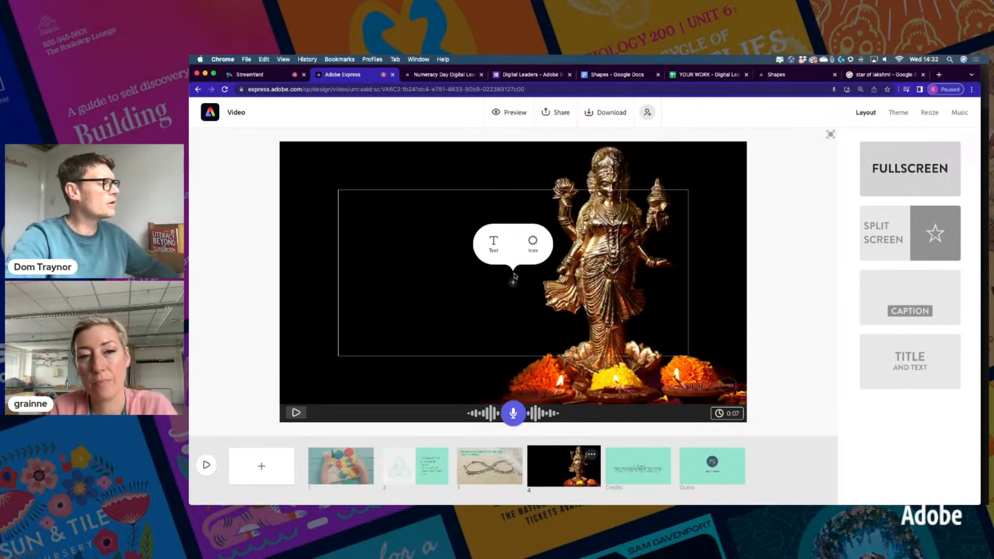
Search icons for 'lakshmi' and place the white octagram star over the statue photo
left_click(533, 243)
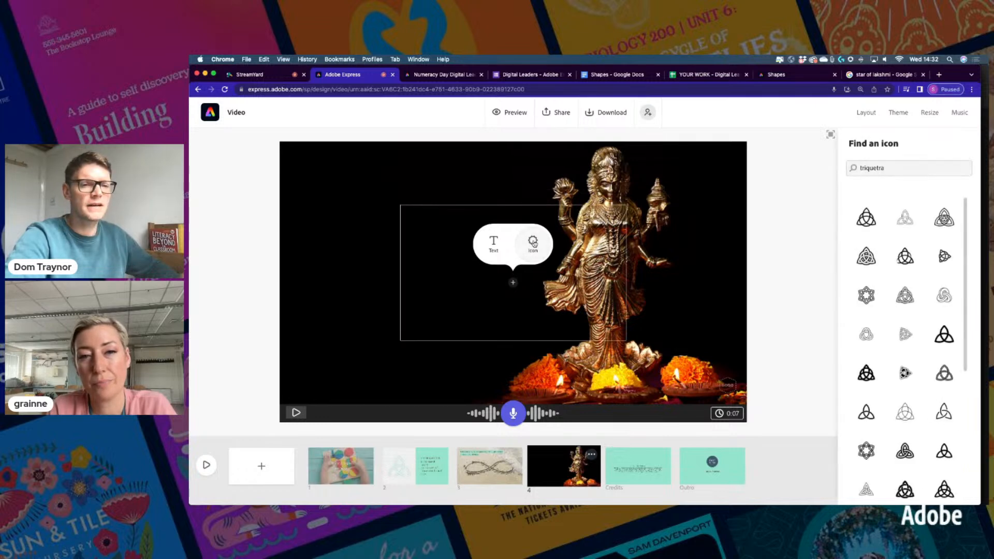
double_click(866, 168)
key("BackSpace")
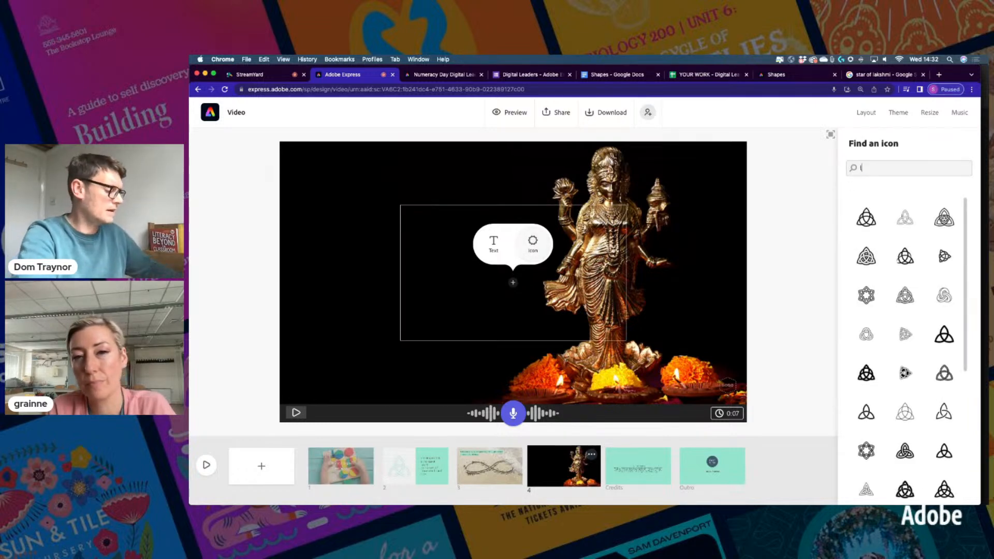
type("lakshmi")
key("Return")
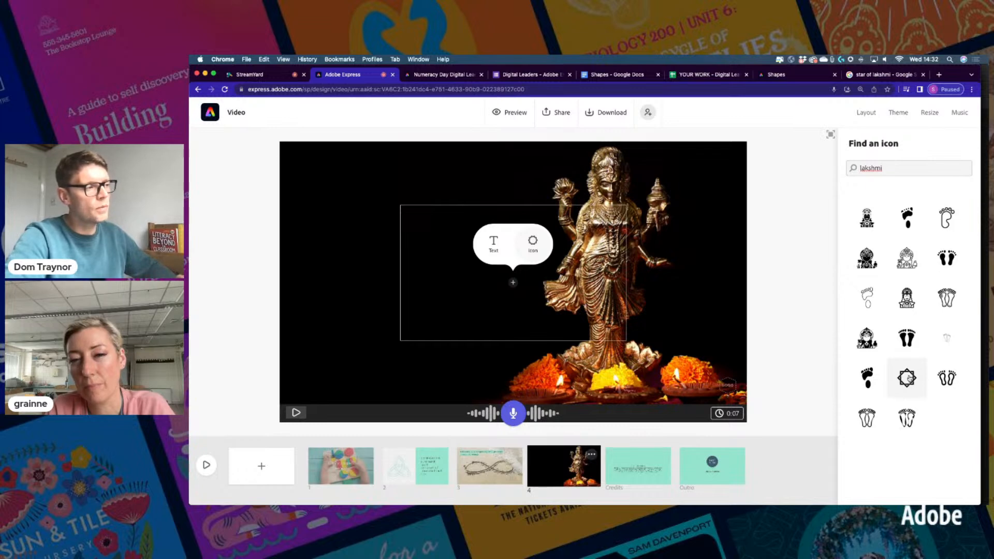
left_click(909, 378)
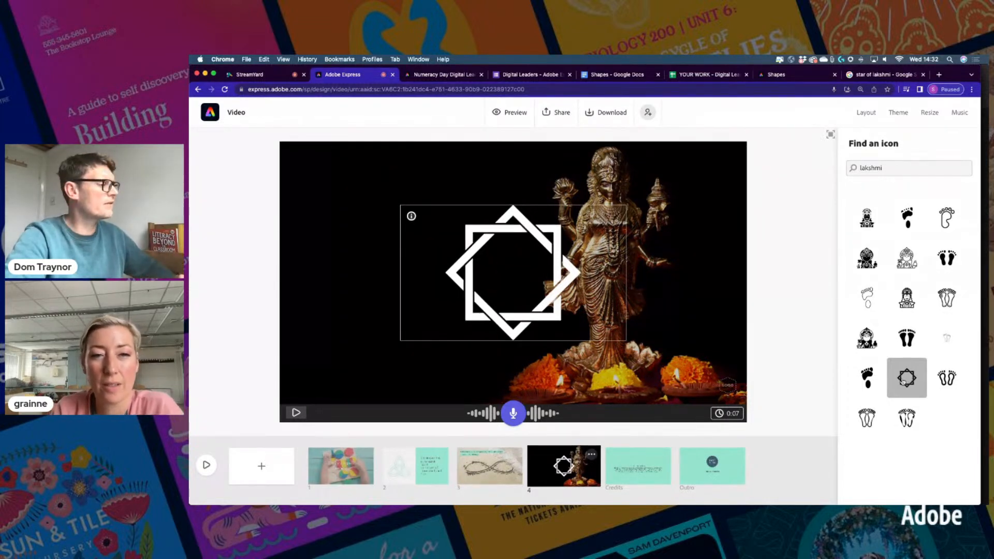
left_click(602, 231)
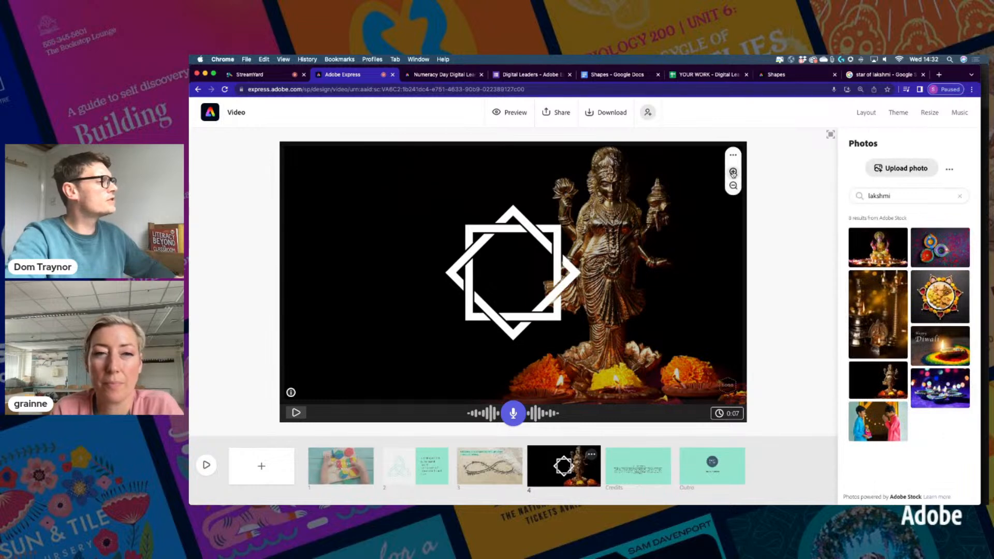
Enlarge the statue photo within its frame and shift it left behind the star
left_click(733, 173)
left_click_drag(613, 264, 592, 293)
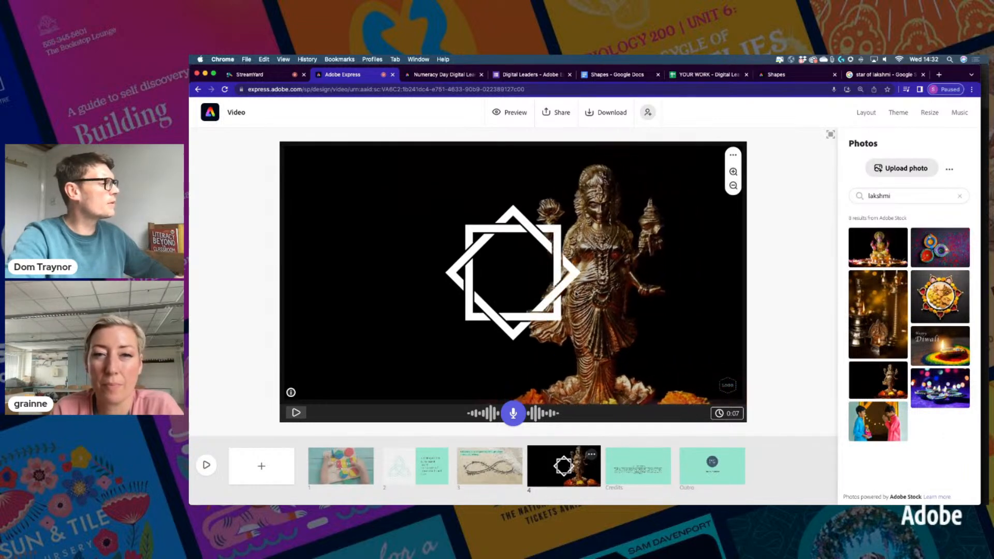
left_click(733, 173)
left_click(732, 173)
left_click(733, 172)
left_click(733, 172)
left_click_drag(672, 249, 498, 287)
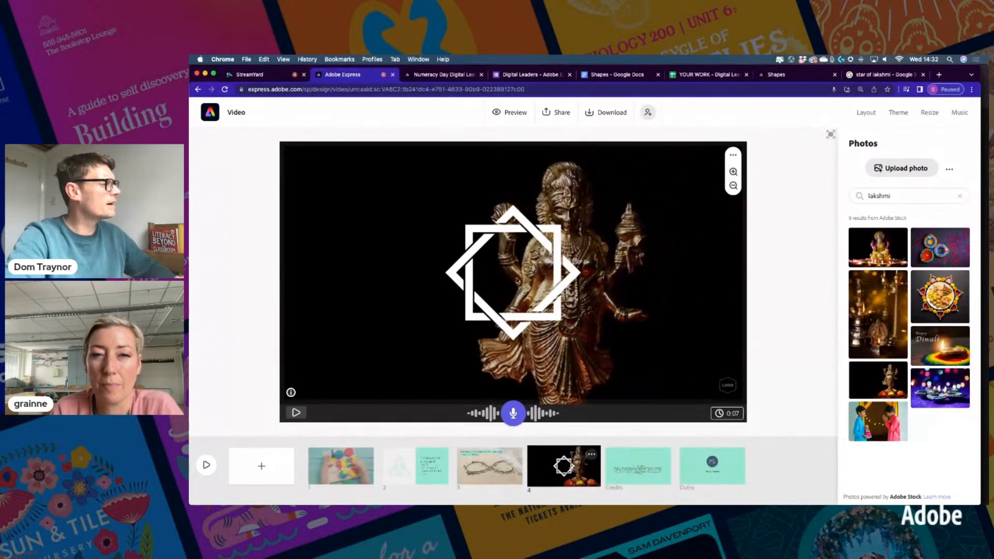
Zoom the photo further, centre the statue's face behind the star, and reopen the photo results
left_click(733, 172)
left_click(733, 172)
left_click(733, 173)
left_click_drag(553, 270, 512, 303)
left_click(733, 172)
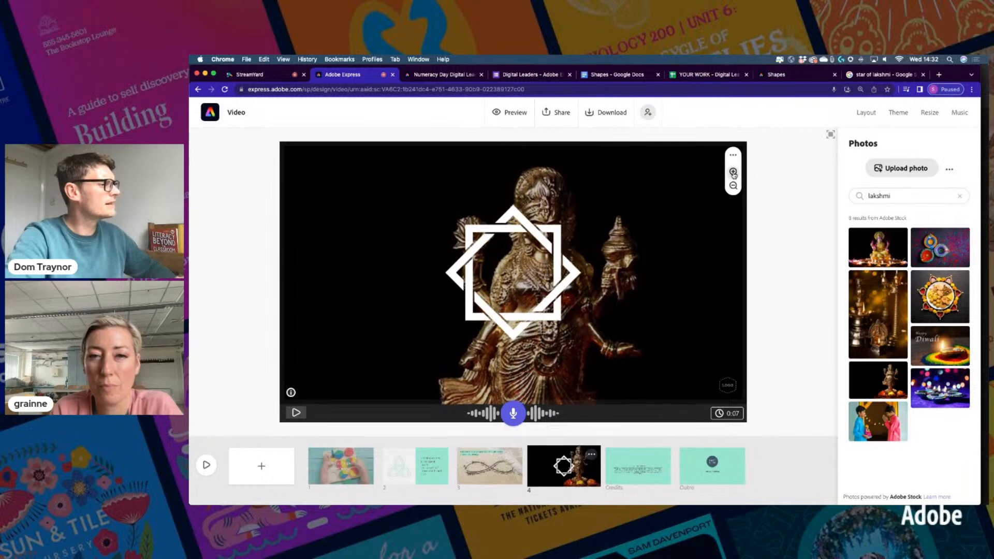
left_click(733, 172)
left_click_drag(585, 288, 551, 310)
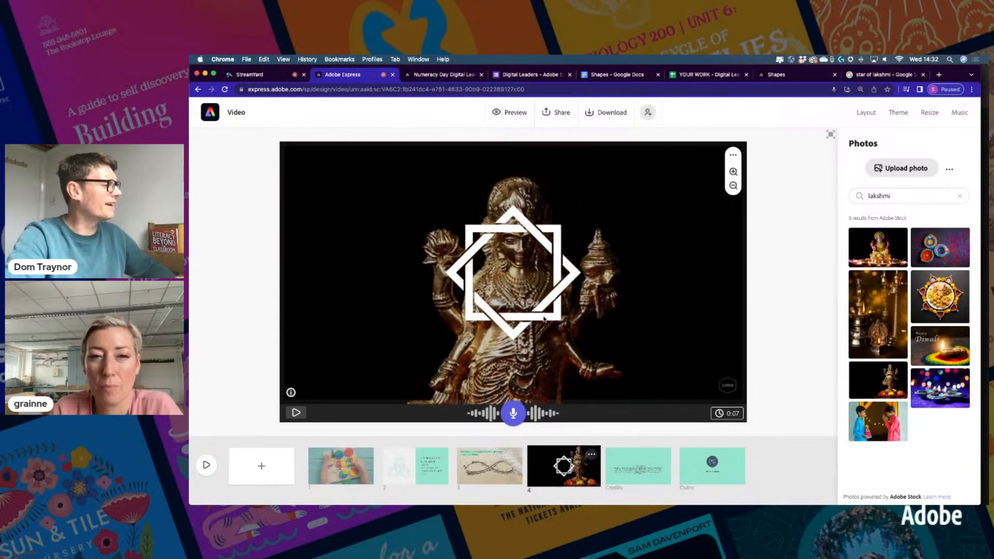
left_click(765, 233)
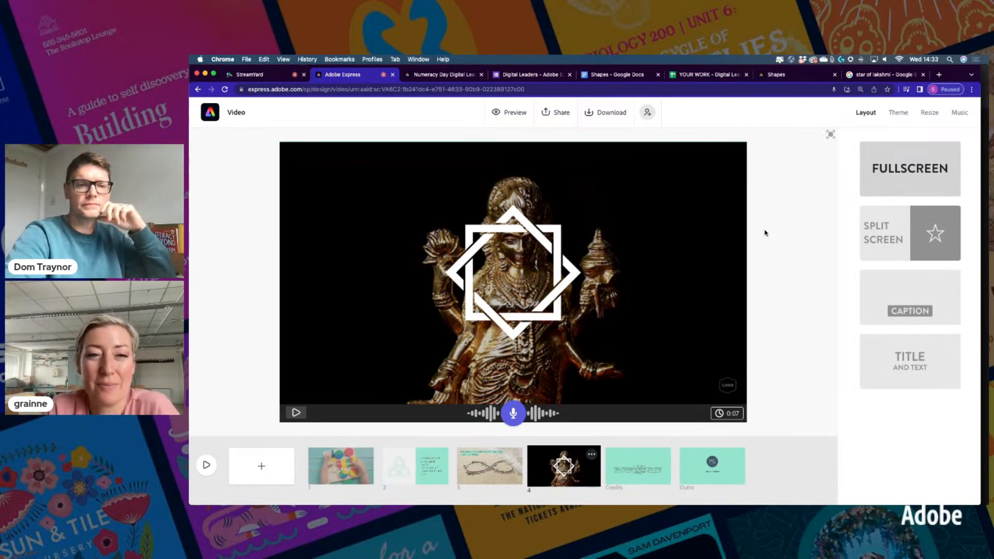
left_click(680, 269)
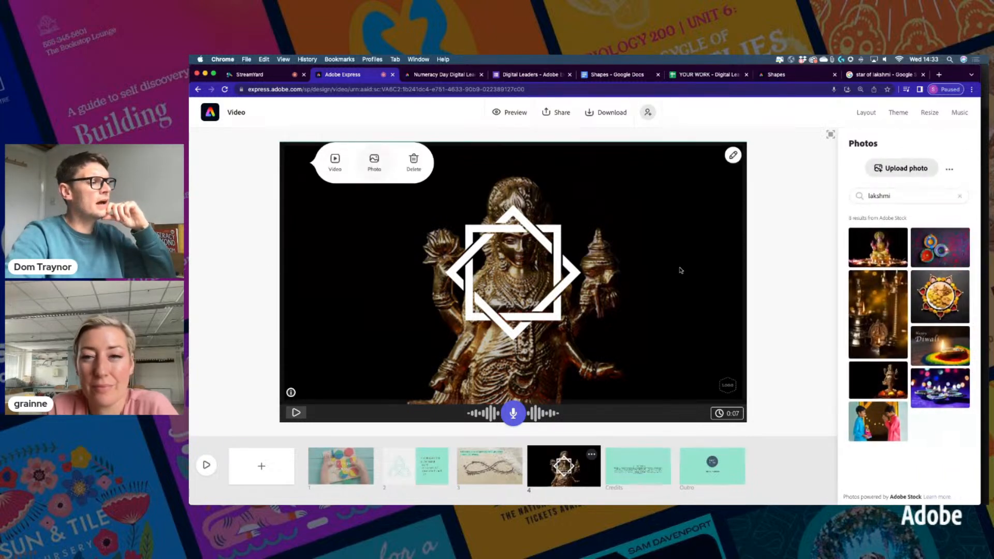
Swap in the seated Lakshmi statue photo, zoomed in three times and shifted to show the whole statue
left_click(879, 253)
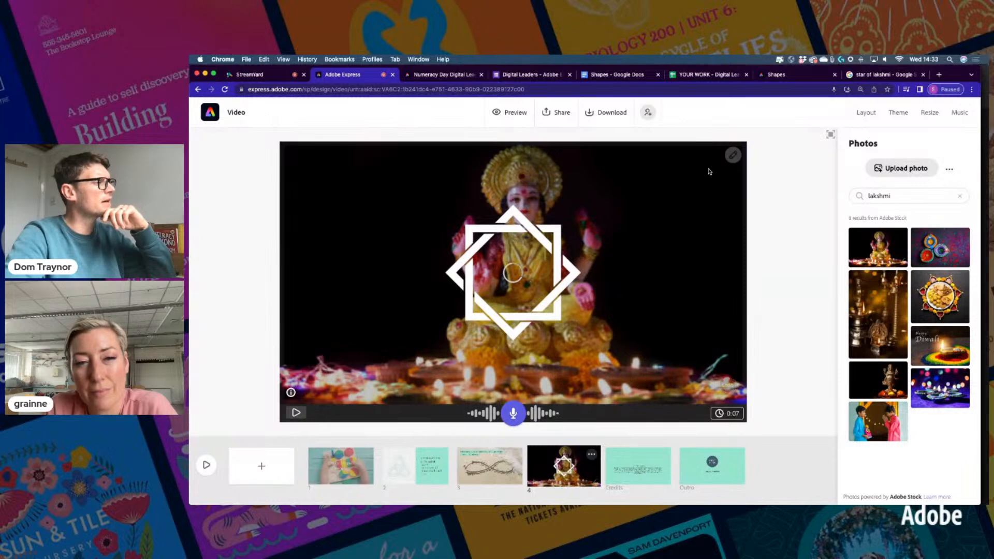
left_click(735, 159)
left_click(733, 172)
left_click(732, 172)
left_click_drag(638, 235, 595, 226)
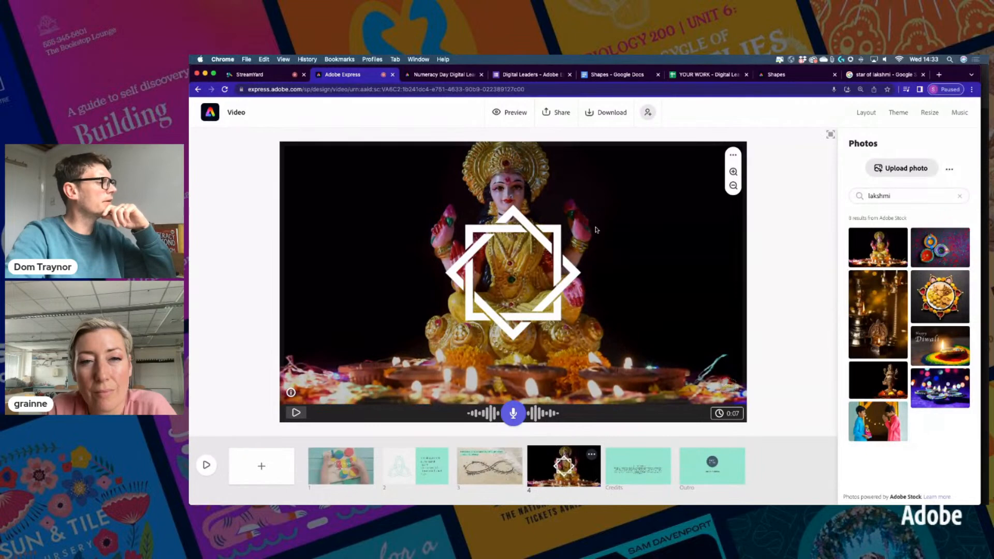
left_click(761, 238)
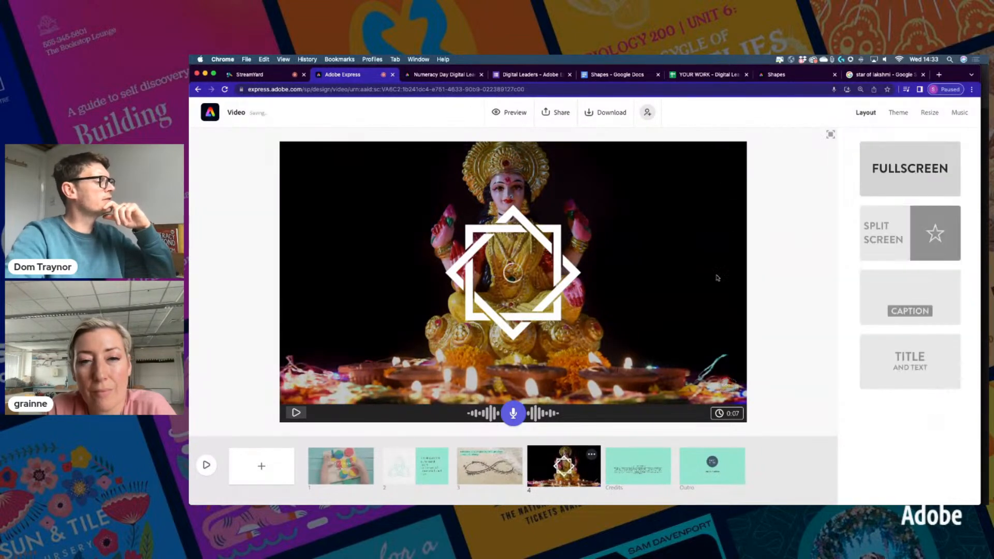
left_click(348, 474)
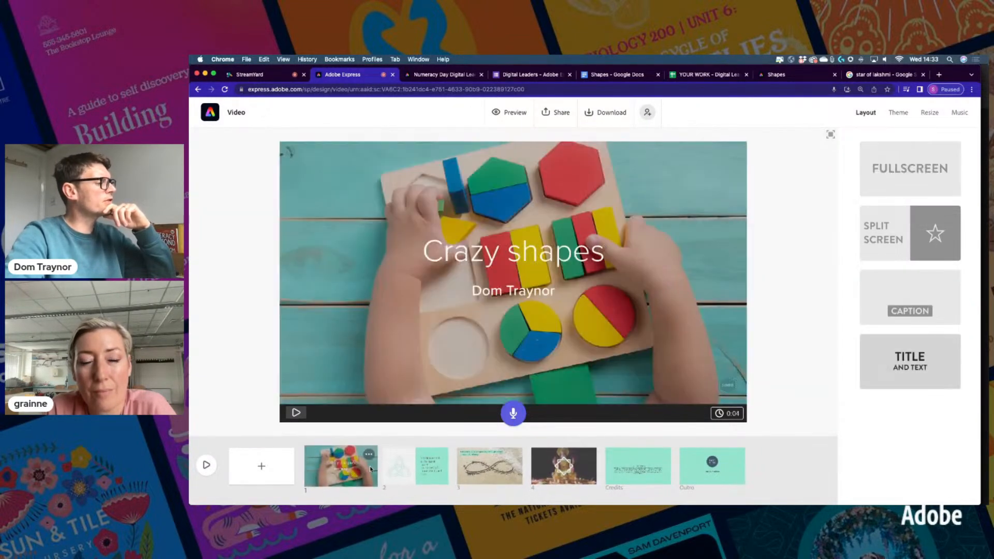
Drag the Lakshmi star scene ahead of the lemniscate scene so it becomes scene 3
left_click(397, 467)
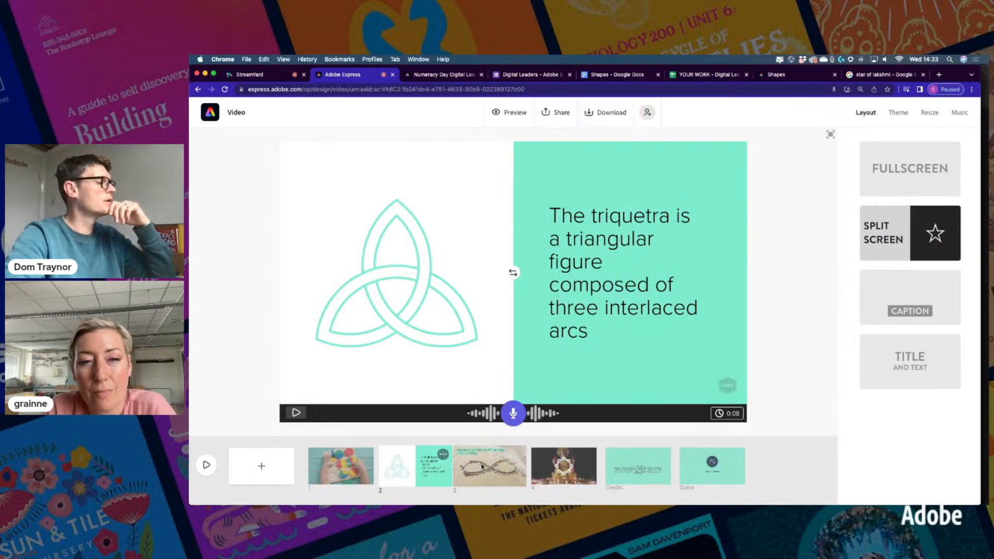
left_click(480, 466)
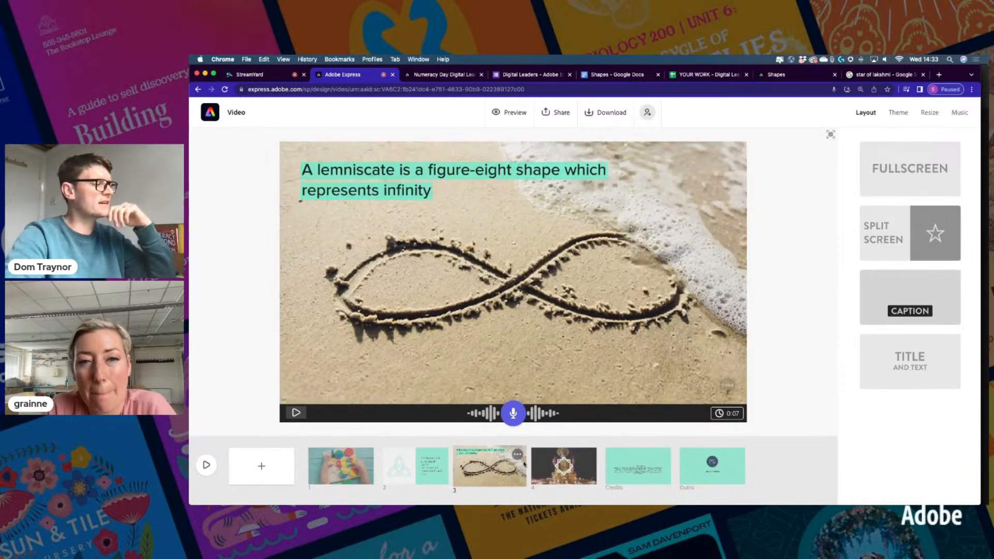
left_click(567, 465)
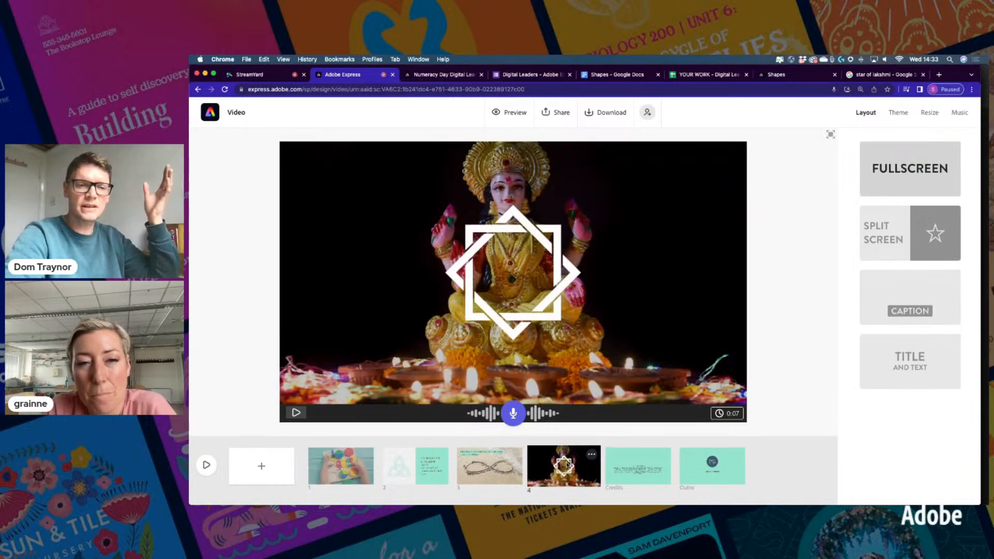
left_click_drag(566, 468, 487, 469)
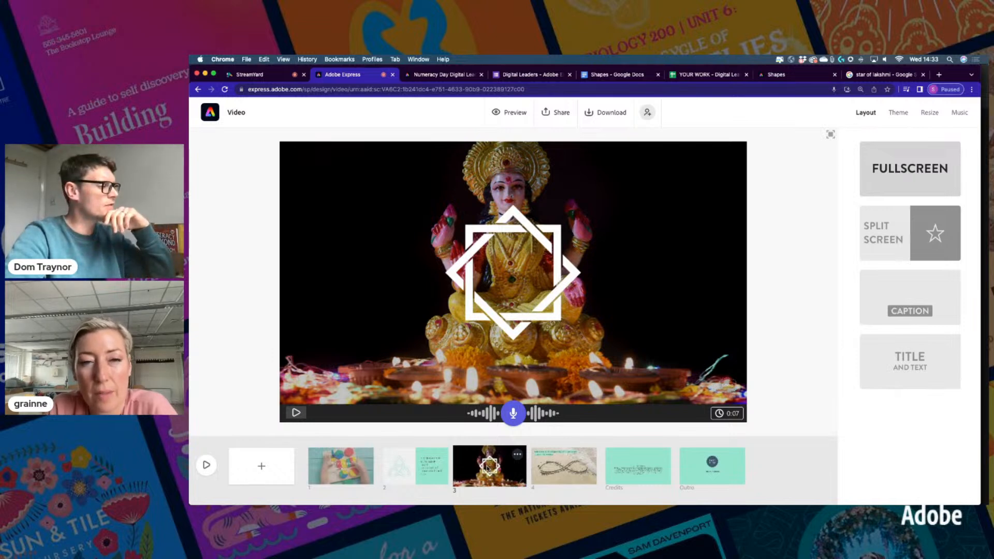
left_click(412, 473)
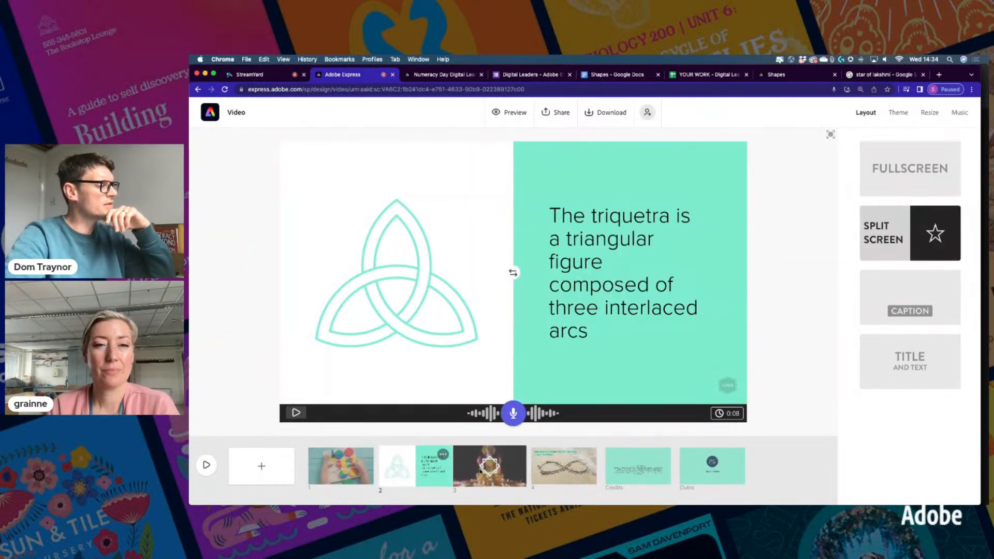
left_click(489, 466)
left_click(559, 465)
Review every scene in the new order and open the Credits slide's options menu
left_click(495, 469)
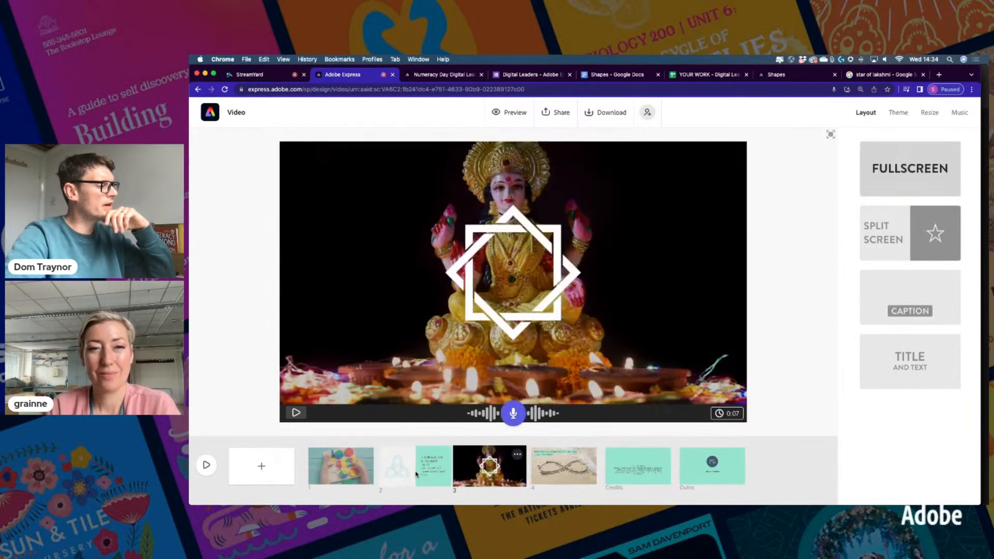
left_click(415, 472)
left_click(350, 470)
left_click(489, 466)
left_click(563, 465)
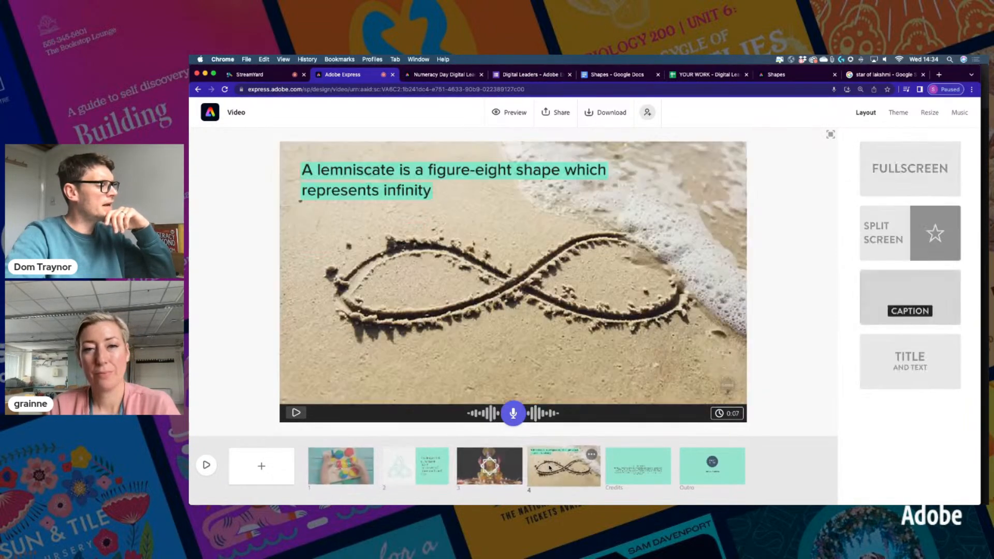
left_click(647, 463)
left_click(666, 456)
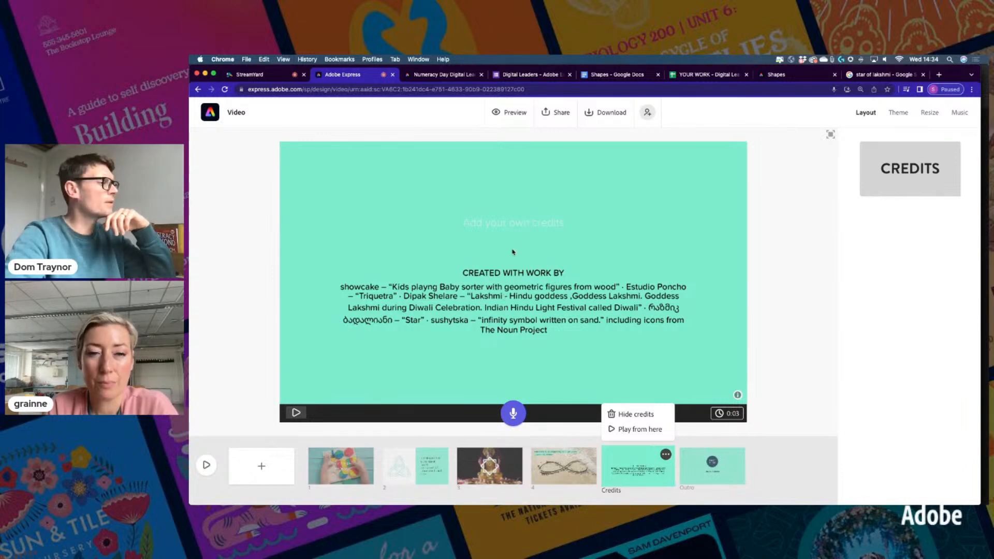
Type 'THANKS FOR WATCHING!' as the Credits heading and enlarge its text size twice
left_click(507, 224)
type("THNKAS")
key("BackSpace")
key("BackSpace")
key("BackSpace")
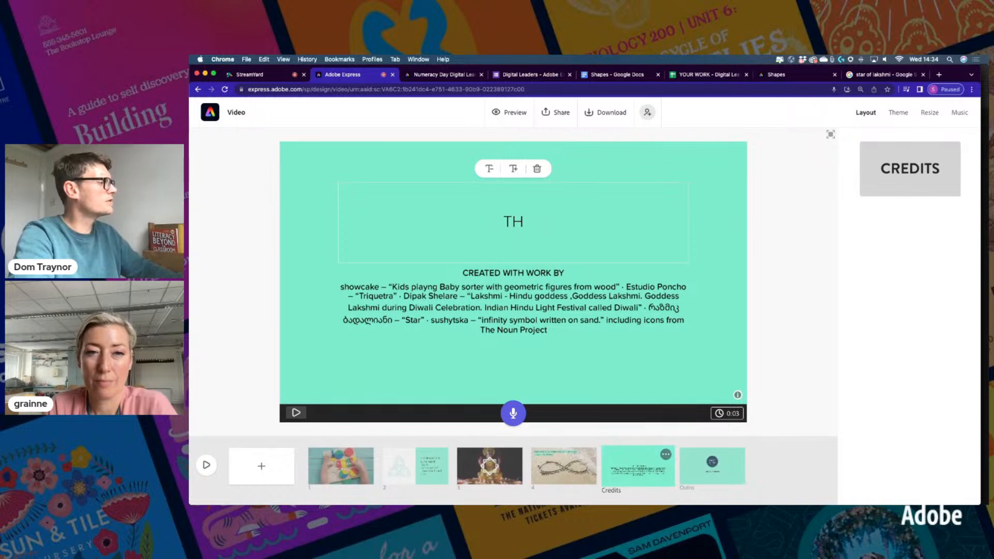
key("BackSpace")
type("ANKS FOR WATCHING!")
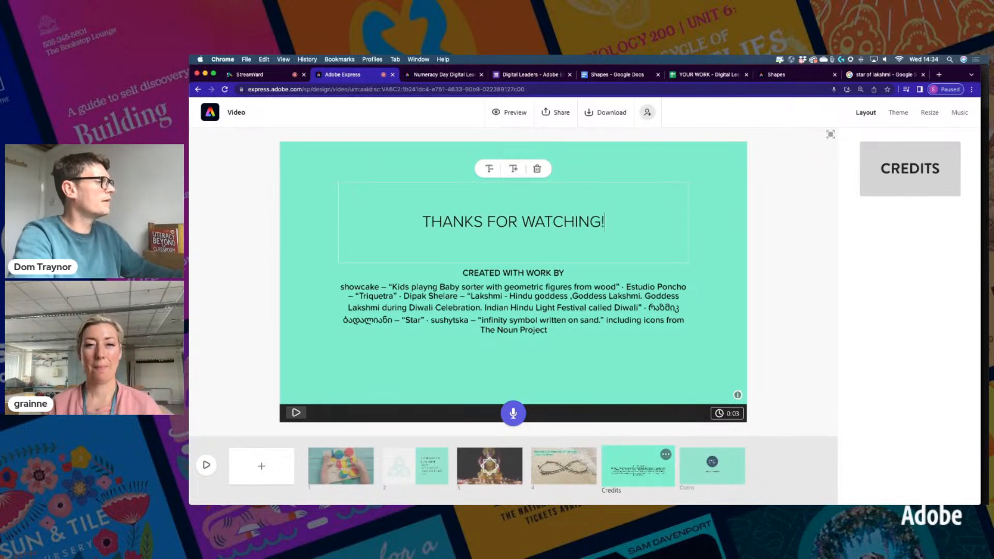
left_click(513, 169)
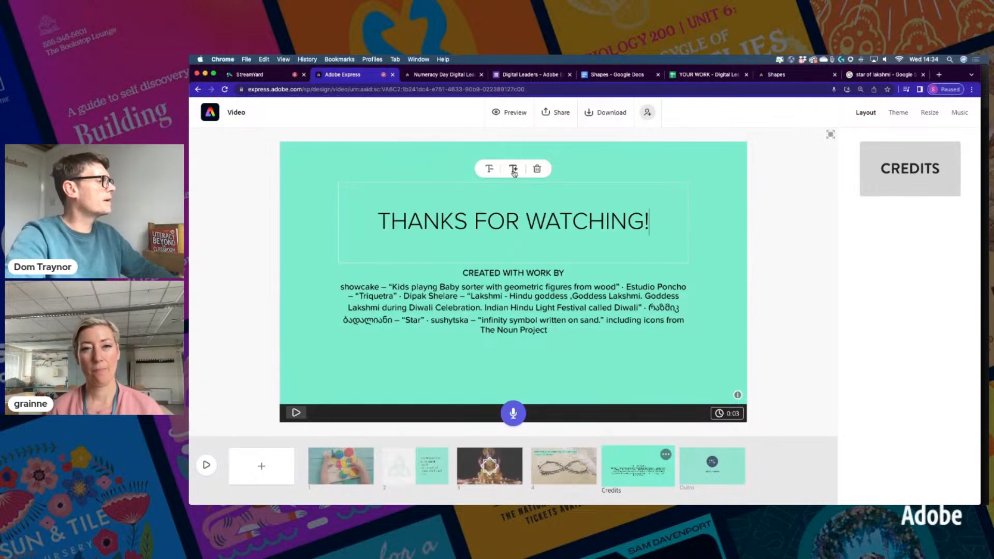
left_click(513, 170)
left_click(799, 289)
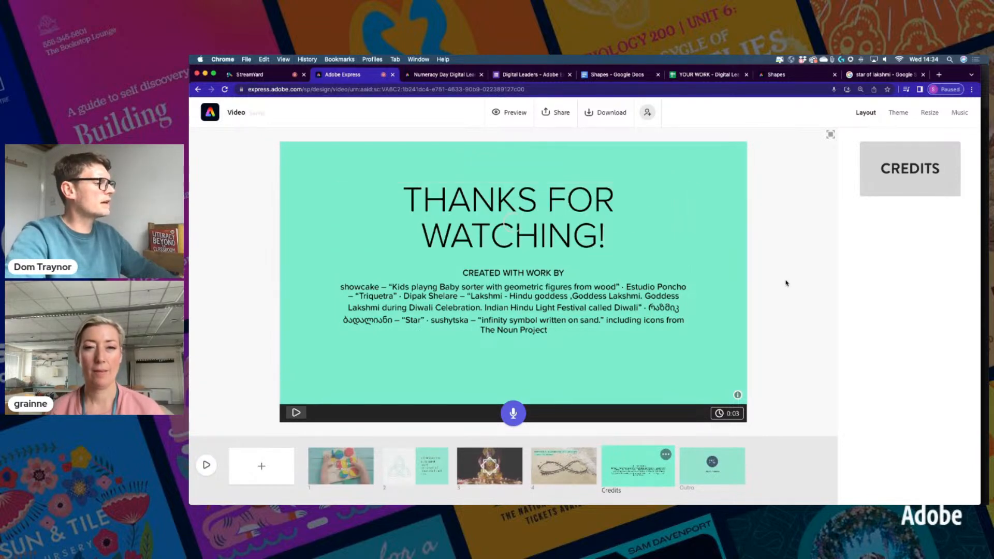
left_click(722, 466)
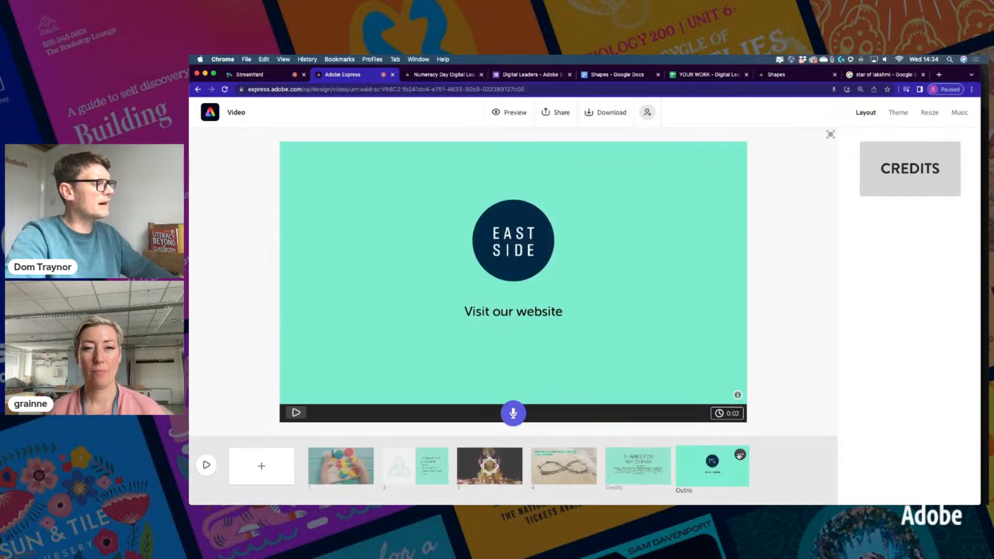
left_click(740, 455)
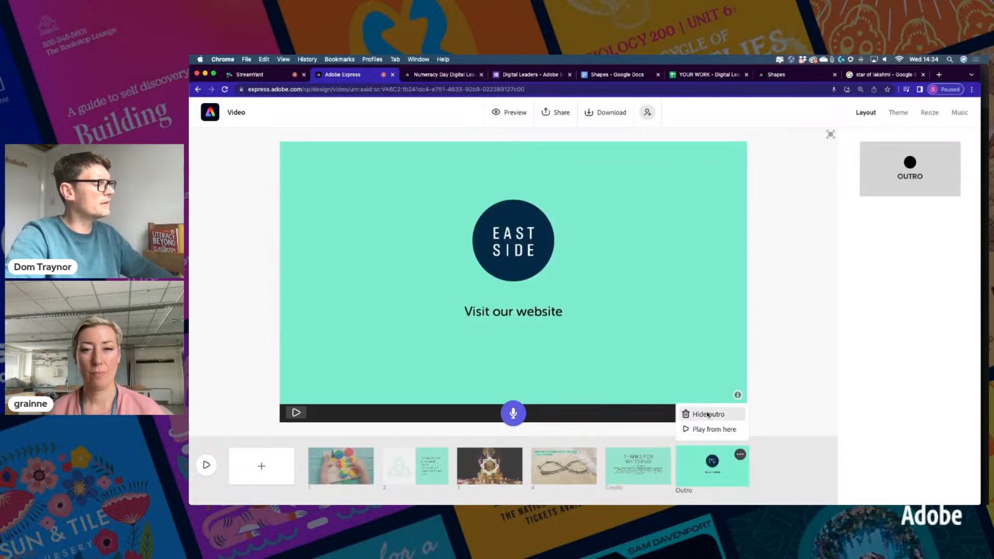
Choose Hide outro so the Outro slide is left out of the video
left_click(707, 415)
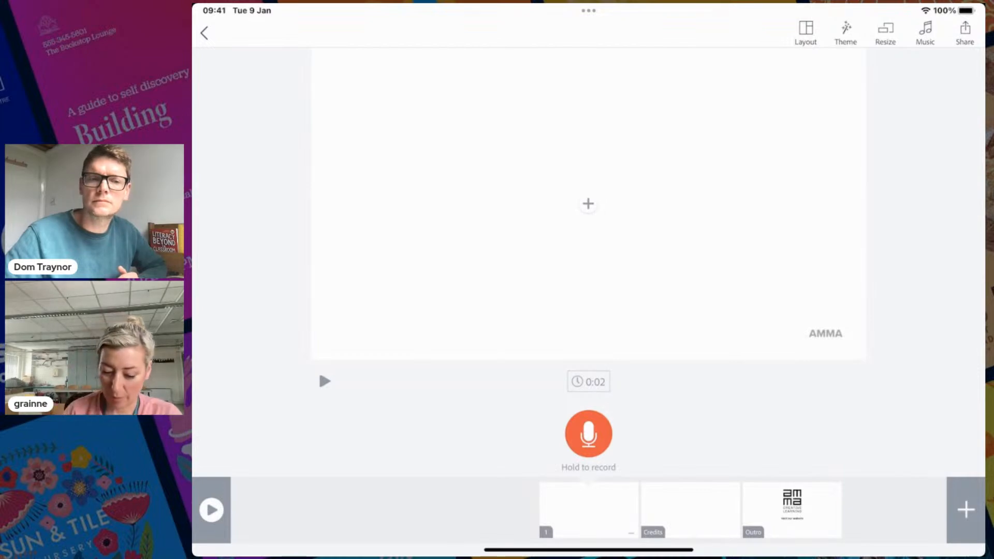
Give the first slide the Title and Text layout and apply the dark Noir theme
left_click(805, 33)
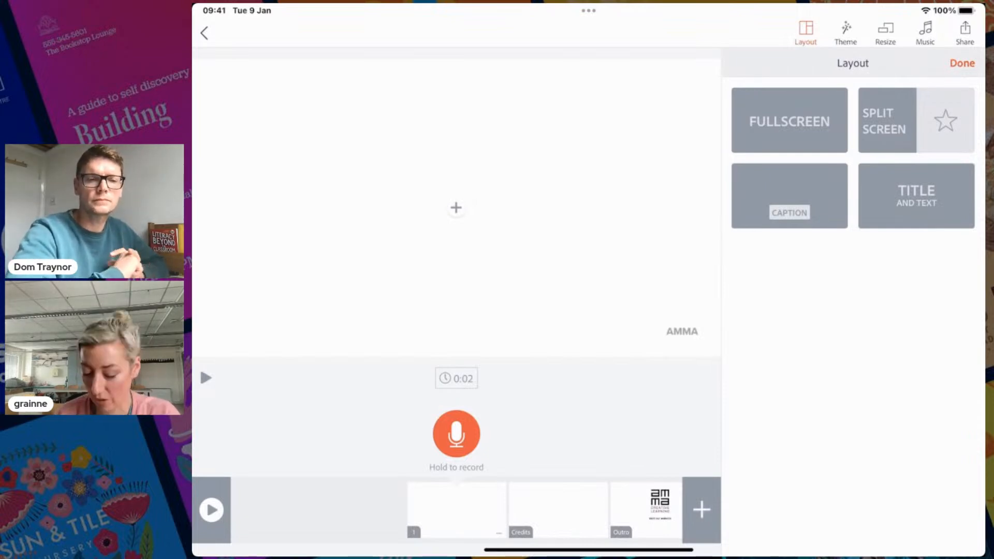
left_click(916, 196)
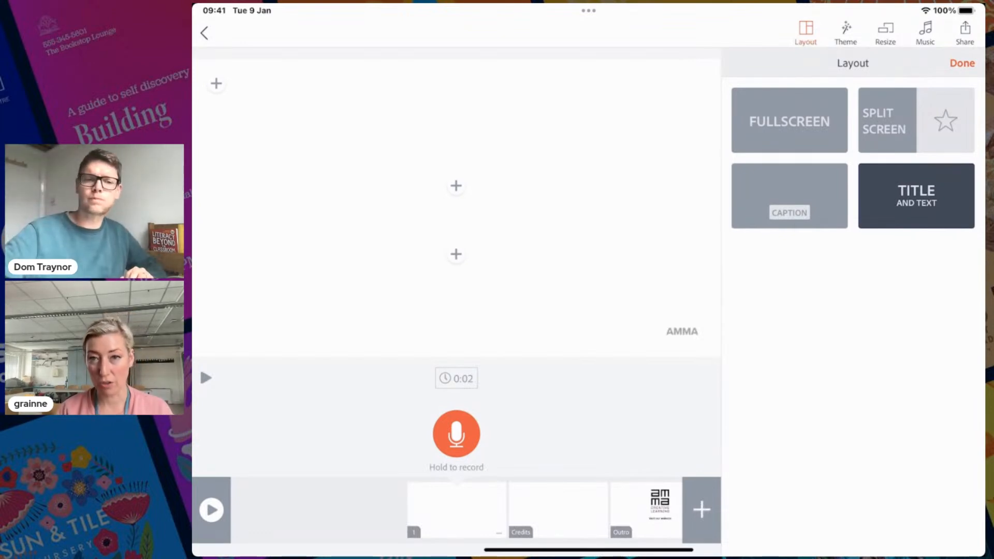
left_click(846, 34)
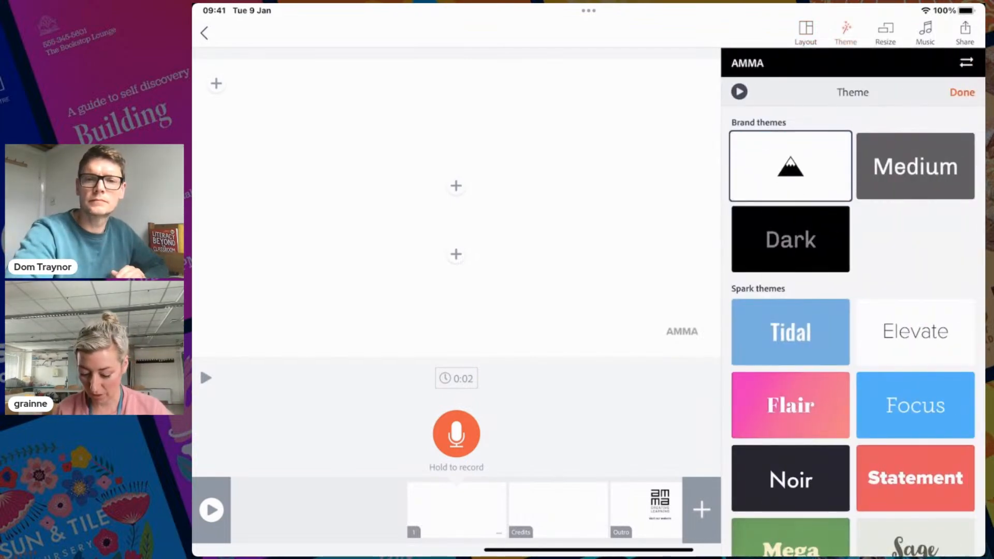
scroll(852, 326, "down", 3)
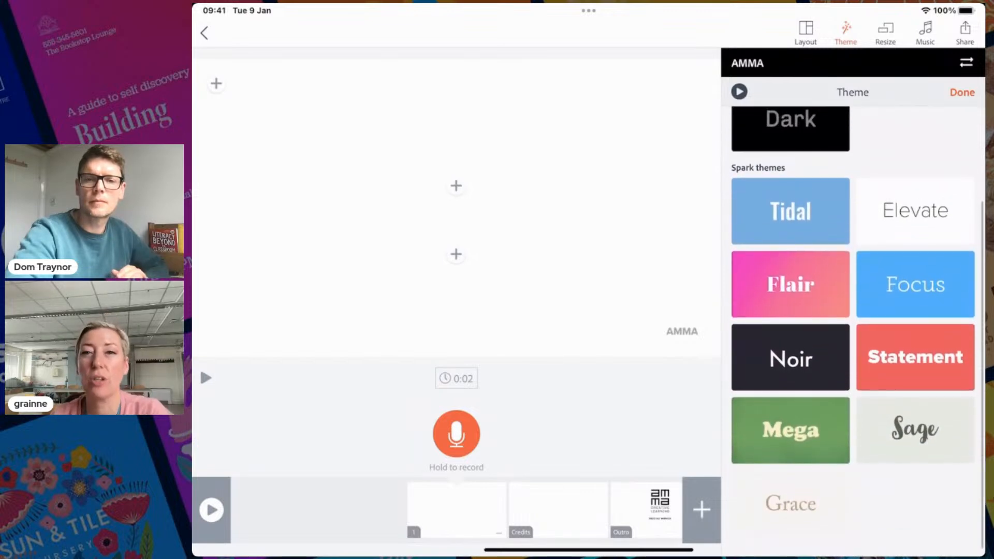
scroll(853, 326, "up", 3)
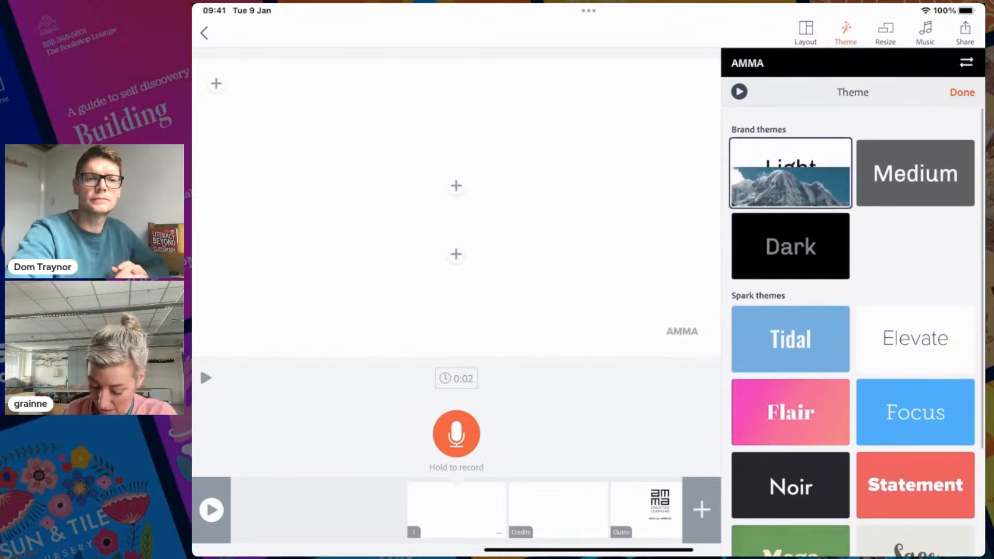
scroll(853, 326, "down", 3)
scroll(853, 326, "up", 1)
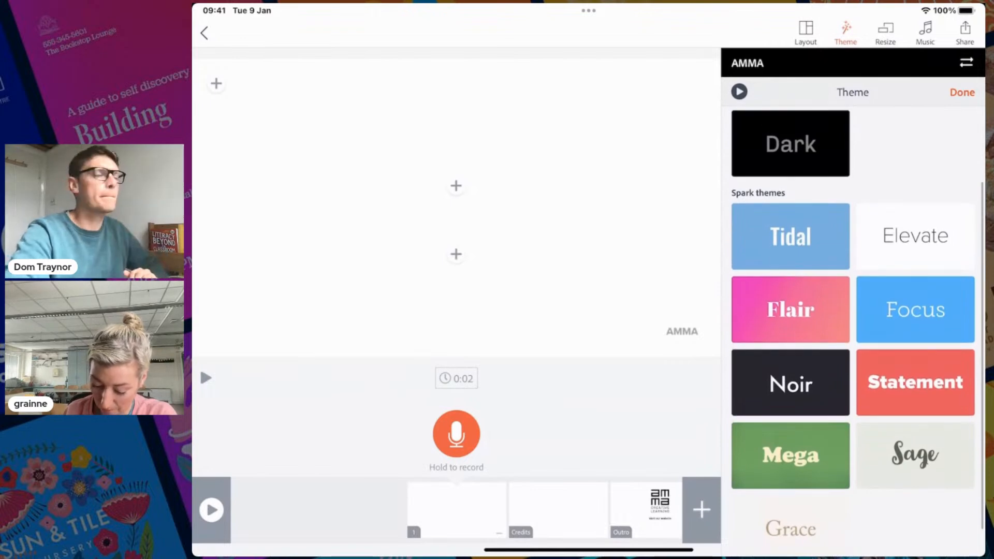
scroll(853, 326, "up", 2)
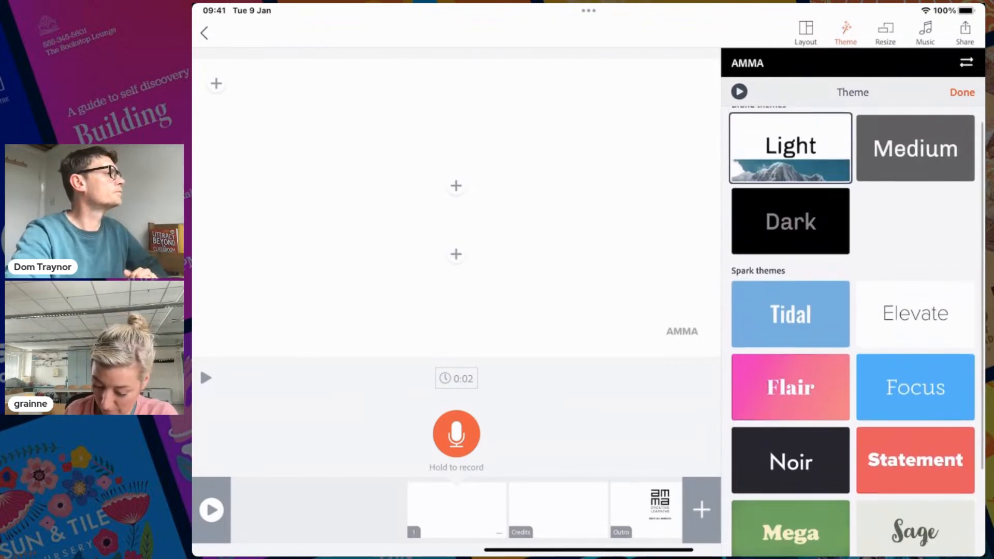
left_click(791, 460)
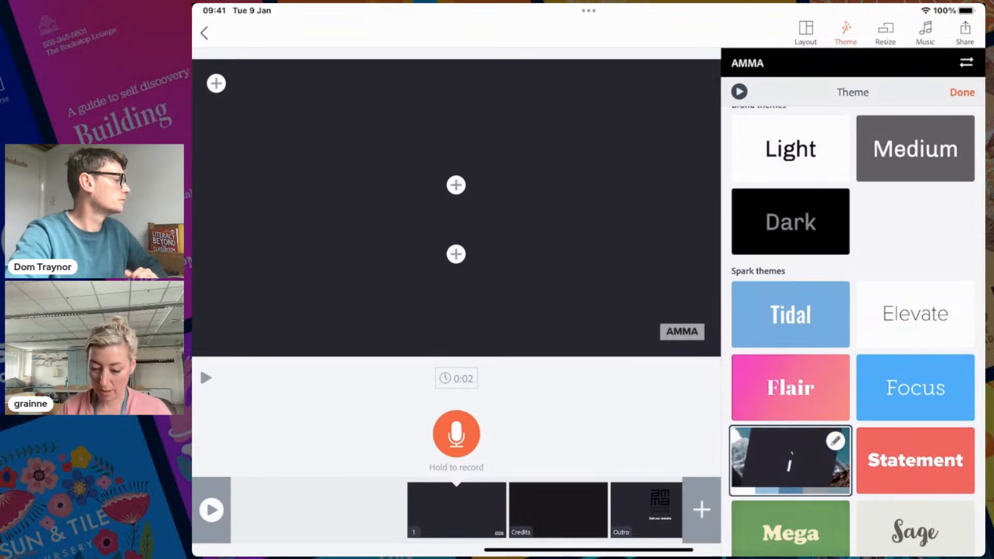
left_click(962, 93)
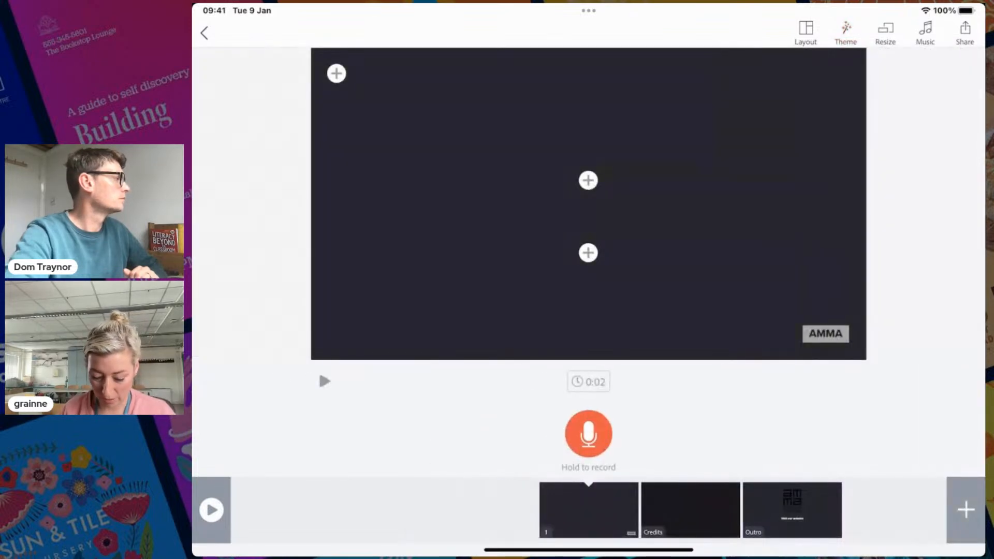
left_click(806, 32)
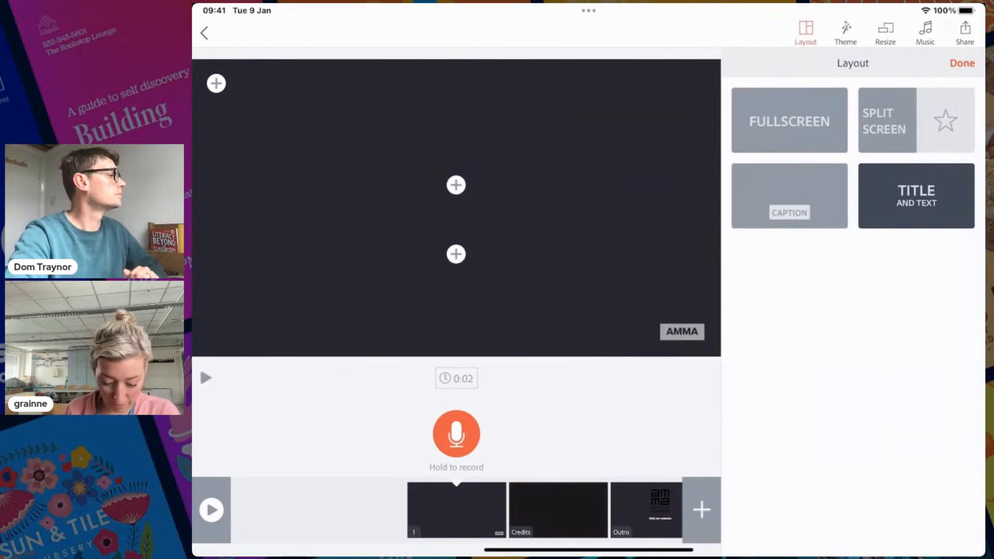
Add a 'Strange shapes' title text box in the middle of the opening slide
left_click(456, 185)
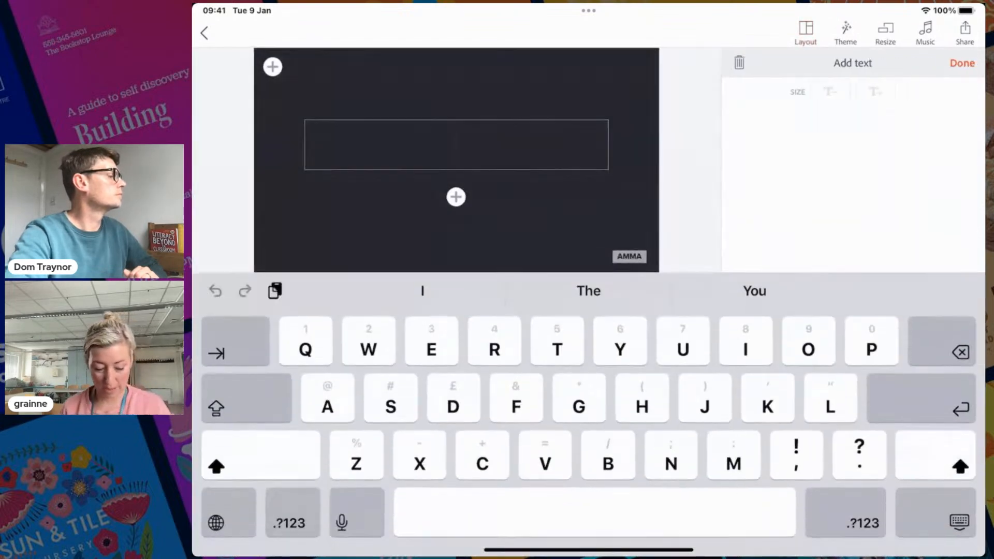
type("Stra")
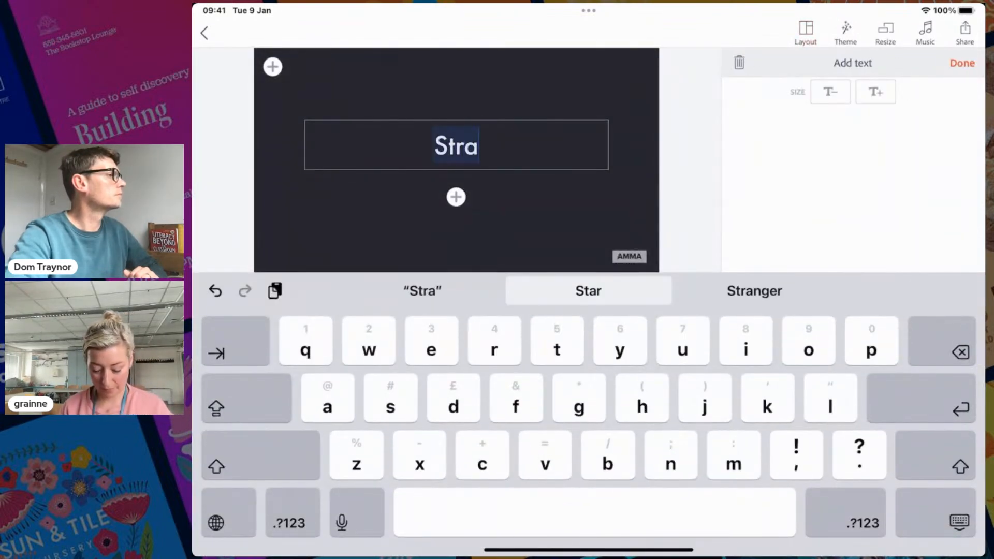
type("nge")
key("shift")
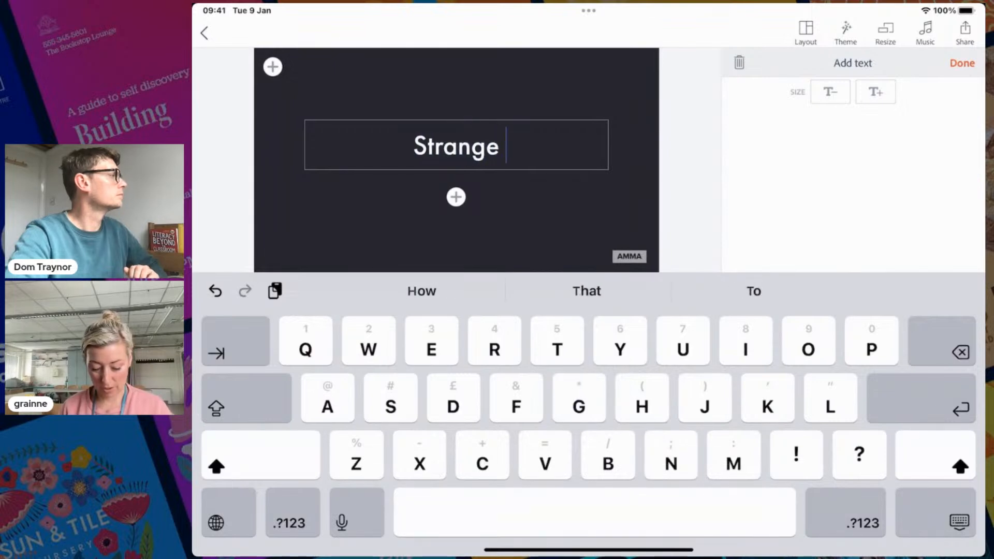
type("H")
key("BackSpace")
type("shapes")
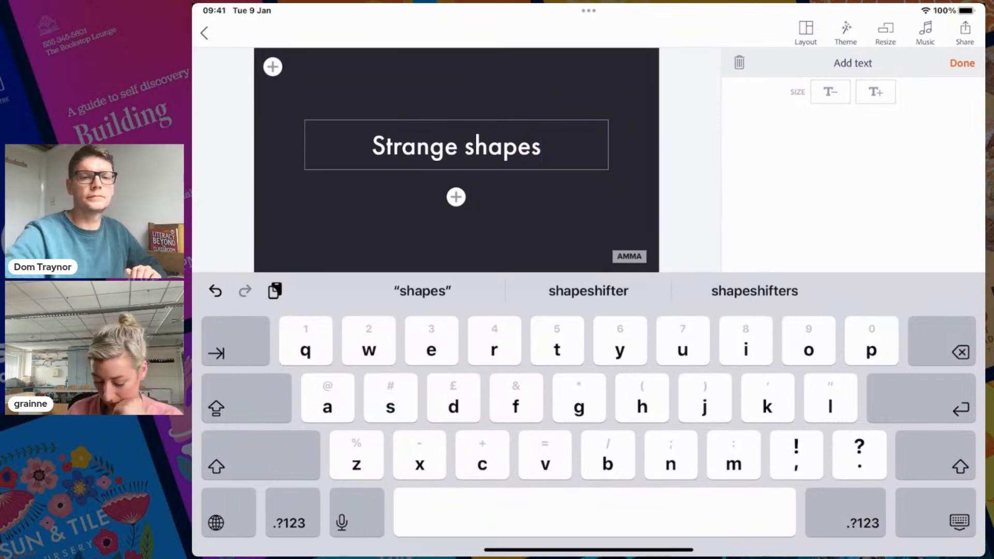
left_click(962, 63)
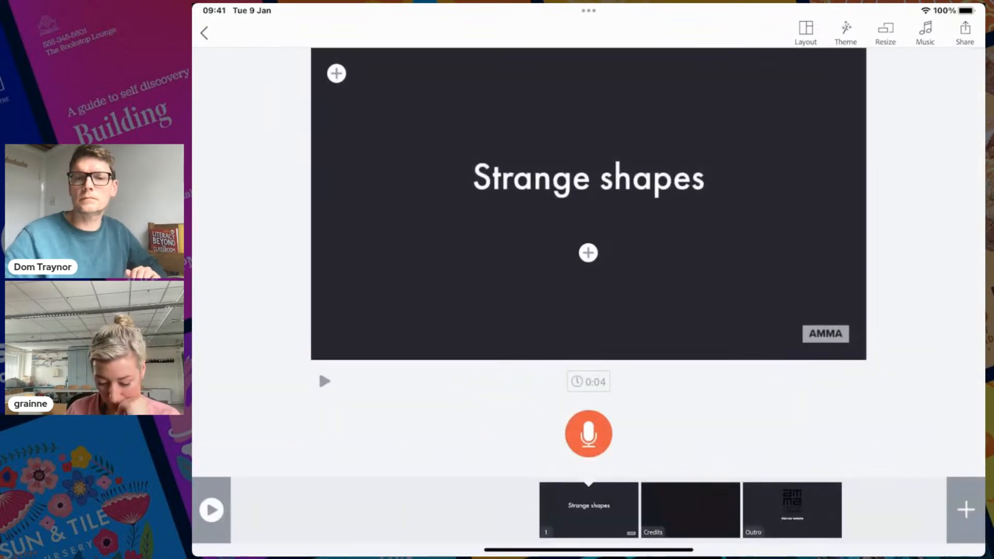
mouse_move(588, 179)
left_mouse_down()
mouse_move(589, 167)
mouse_move(588, 178)
left_mouse_up()
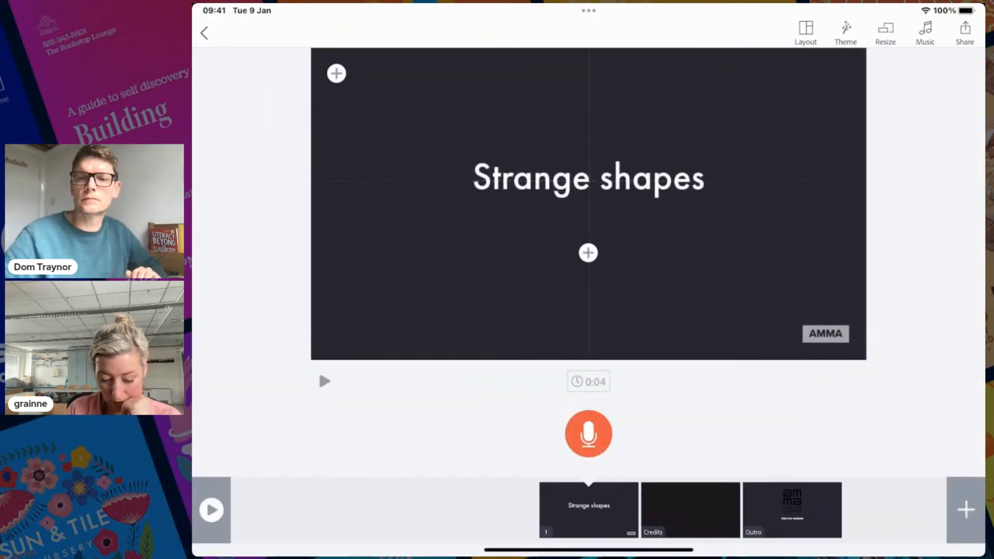
Add the presenter's full name in a text box below the title, then insert a new blank slide
left_click(588, 252)
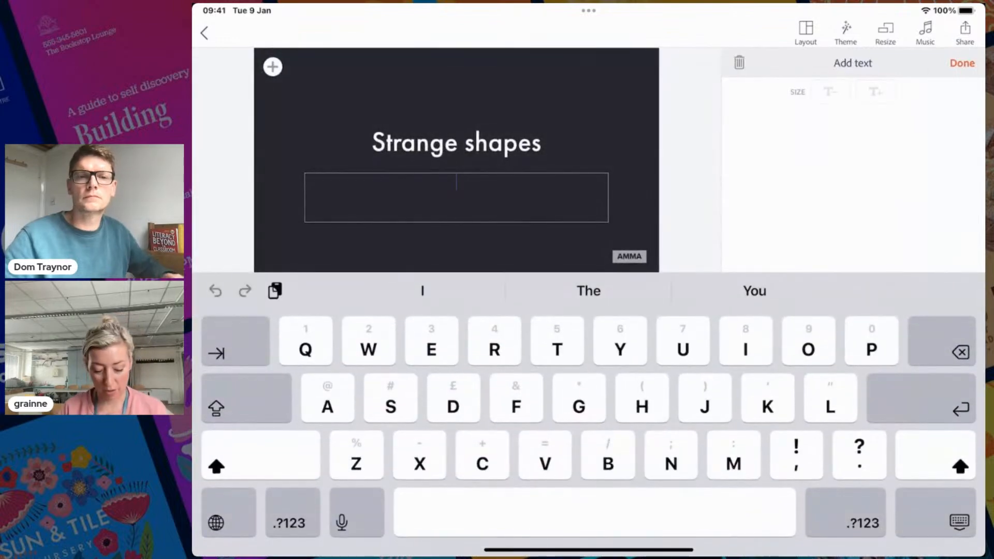
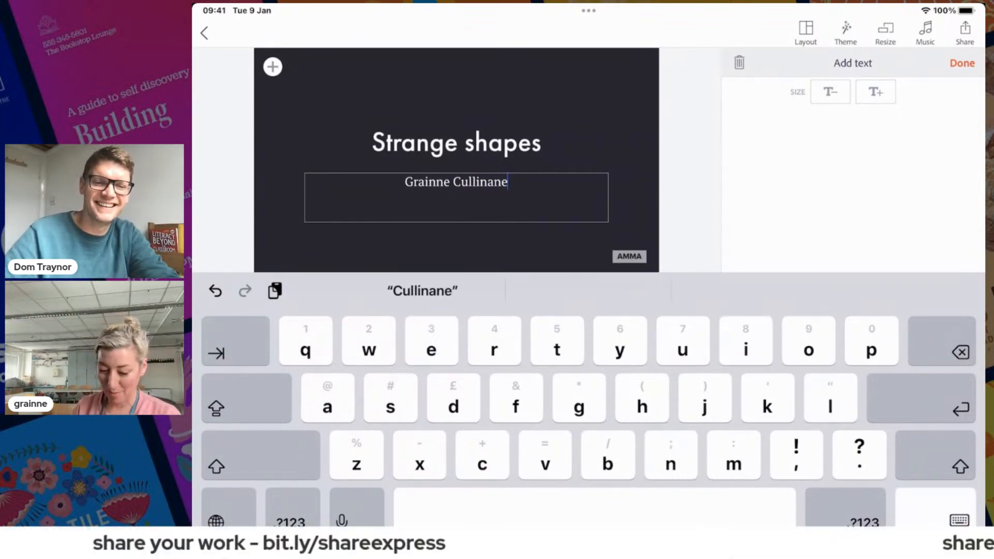
left_click(962, 63)
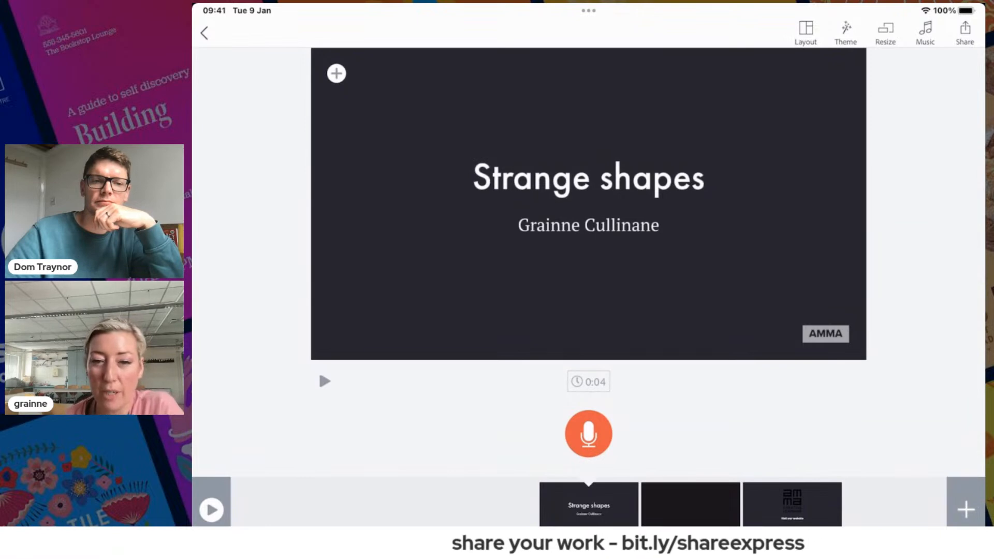
left_click(966, 509)
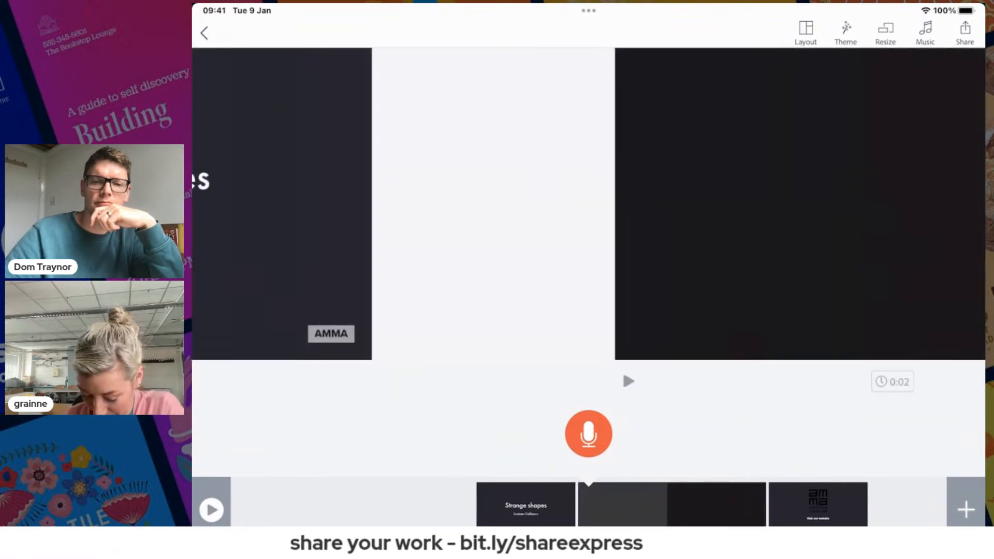
Give the new slide the Split Screen layout and copy the Star of Lakshmi paragraph from the Crazy shapes doc
left_click(806, 32)
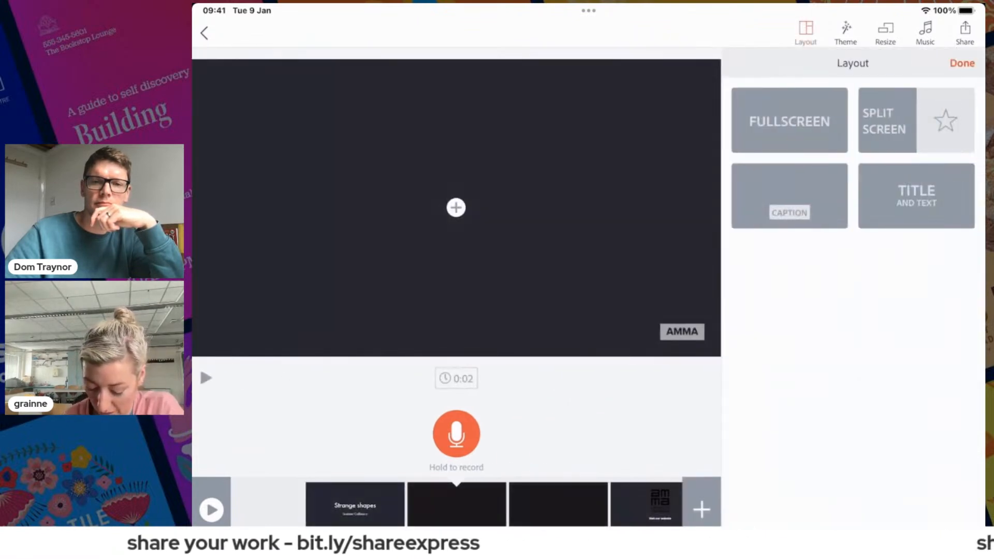
left_click(916, 120)
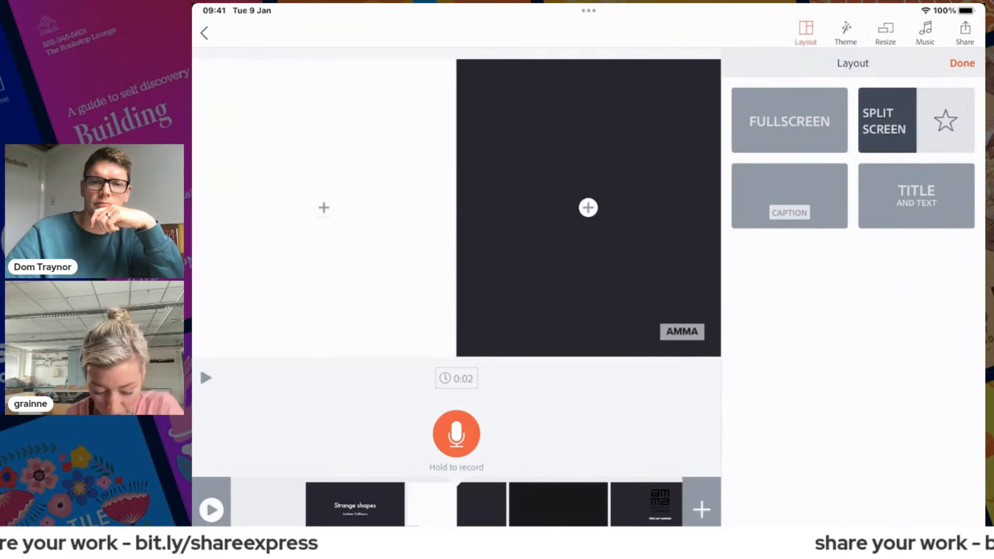
left_click_drag(589, 524, 589, 331)
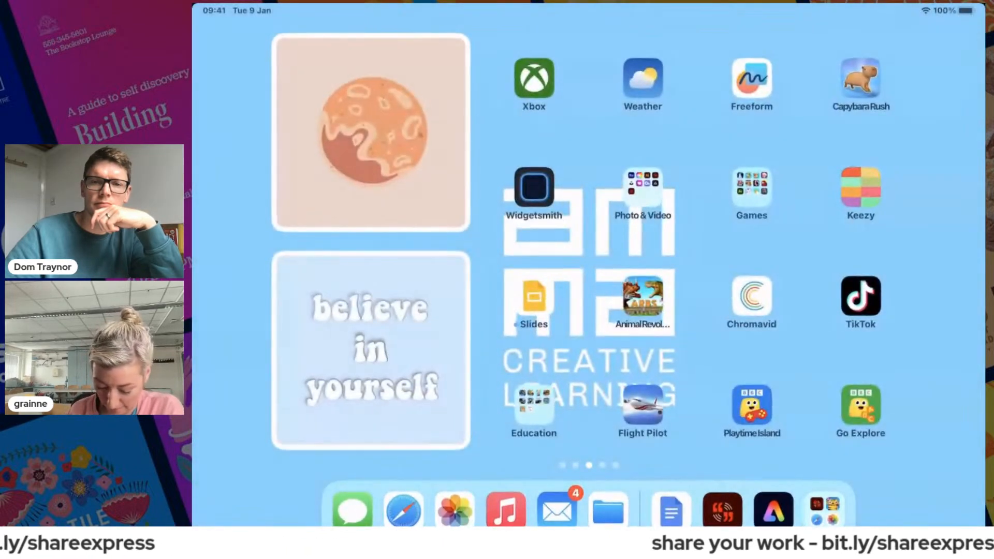
left_click(671, 511)
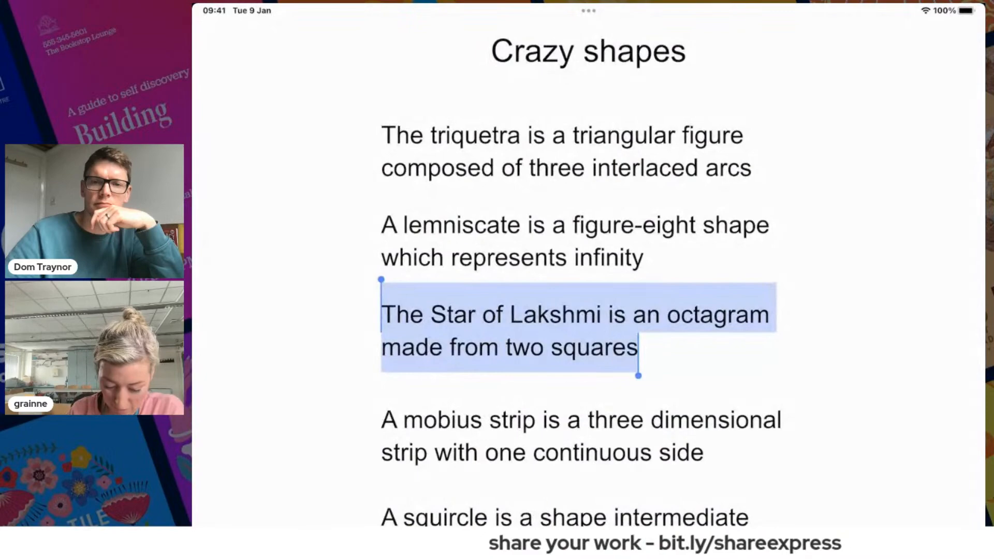
left_click(578, 327)
left_click(621, 387)
left_click_drag(550, 388, 381, 354)
key("super+c")
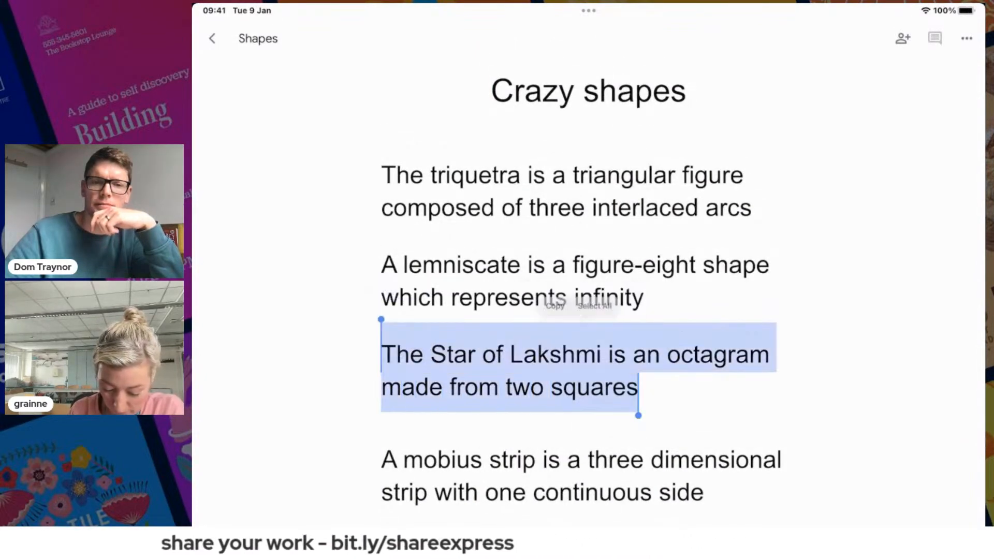
left_click(544, 299)
Paste the Star of Lakshmi sentence into the left half of the slide
left_click_drag(588, 524, 611, 363)
left_click(722, 496)
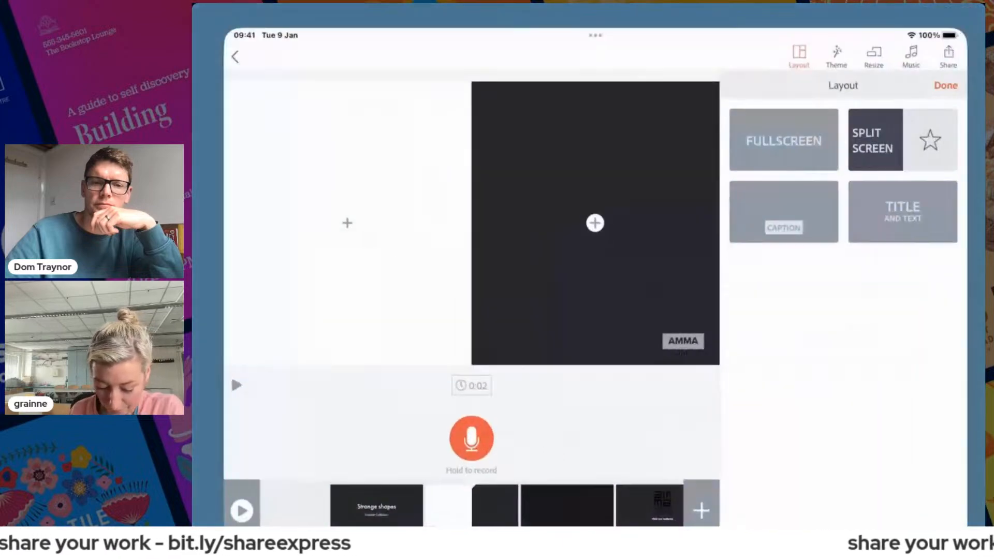
left_click(323, 207)
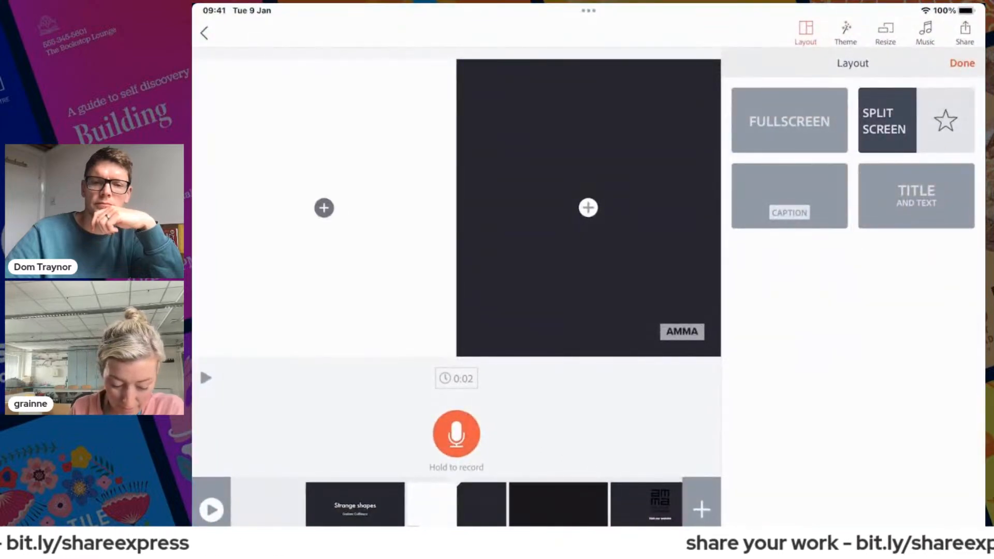
left_click(355, 161)
left_click(266, 127)
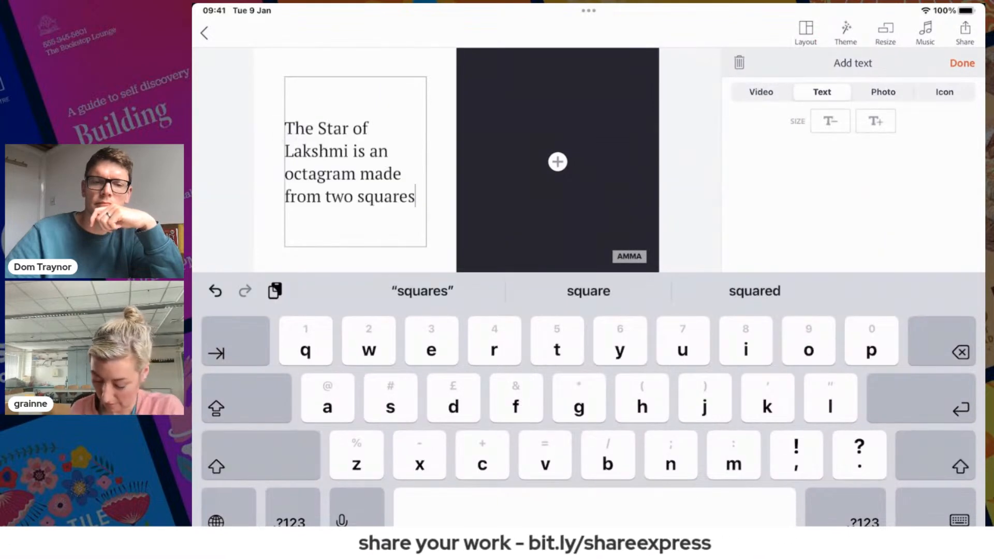
Fill the right half with the first free photo found for 'Lakshmi'
left_click(962, 63)
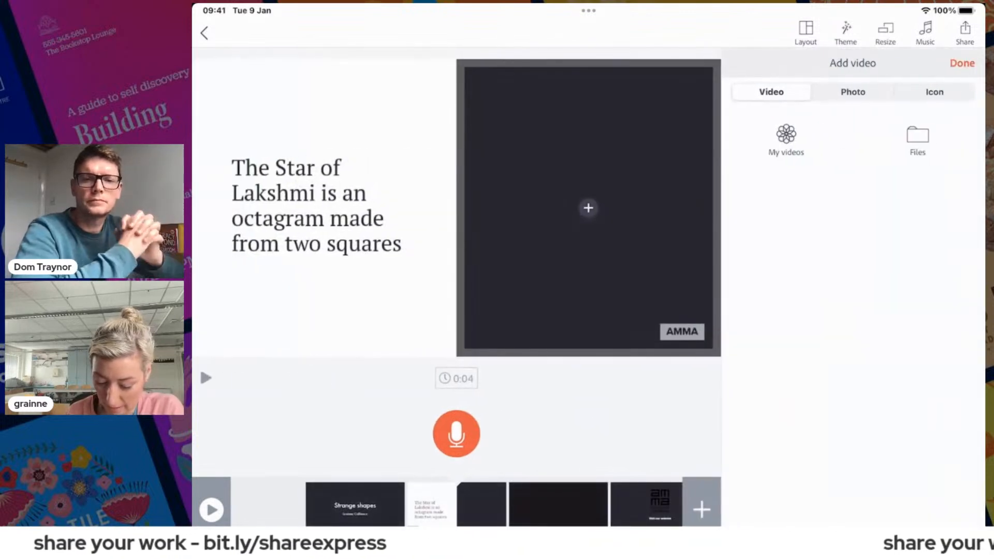
left_click(853, 92)
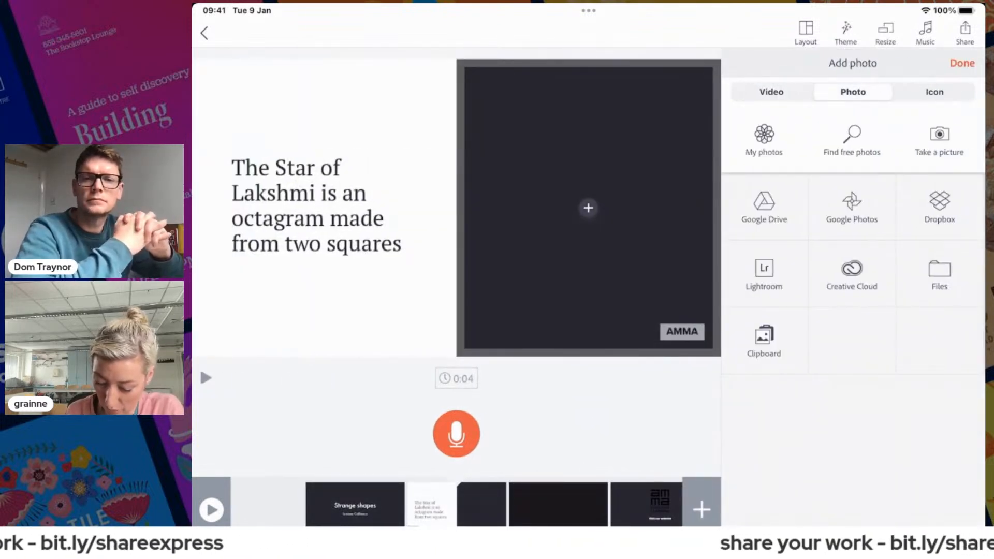
left_click(851, 139)
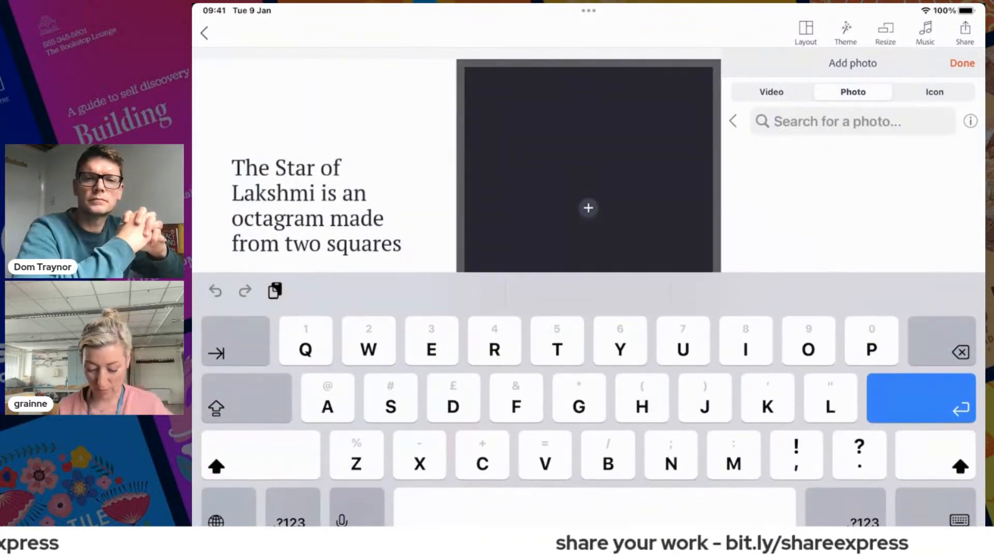
type("Laksm")
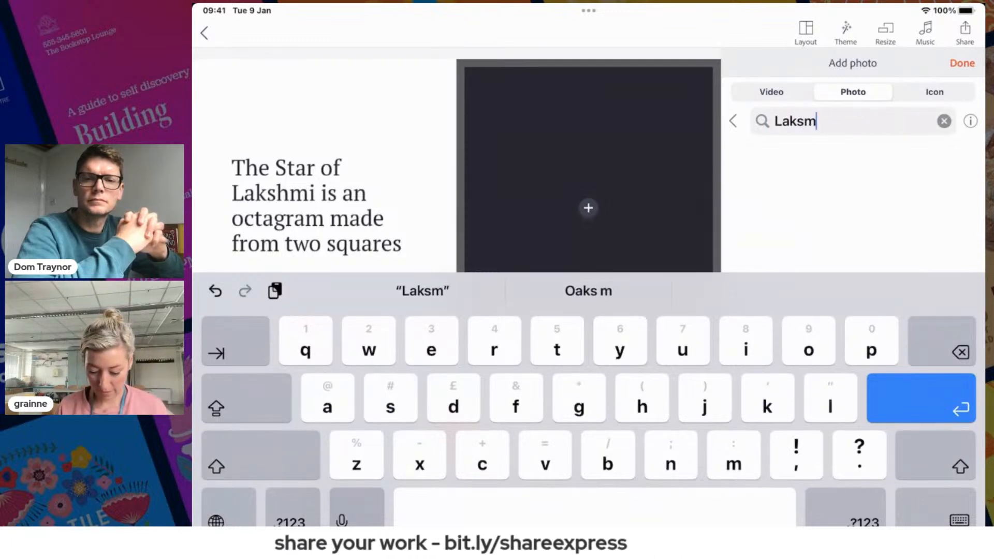
key("BackSpace")
type("hmi")
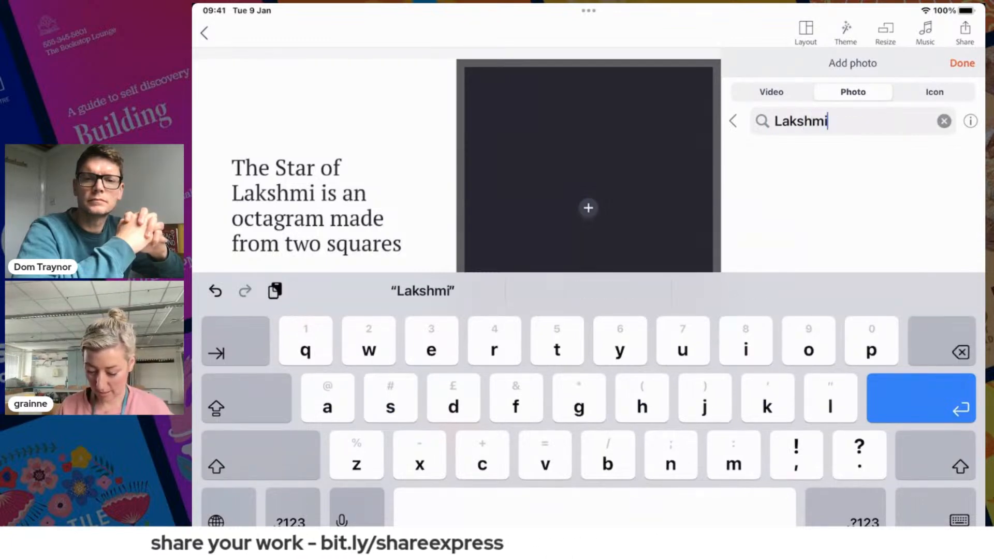
key("Return")
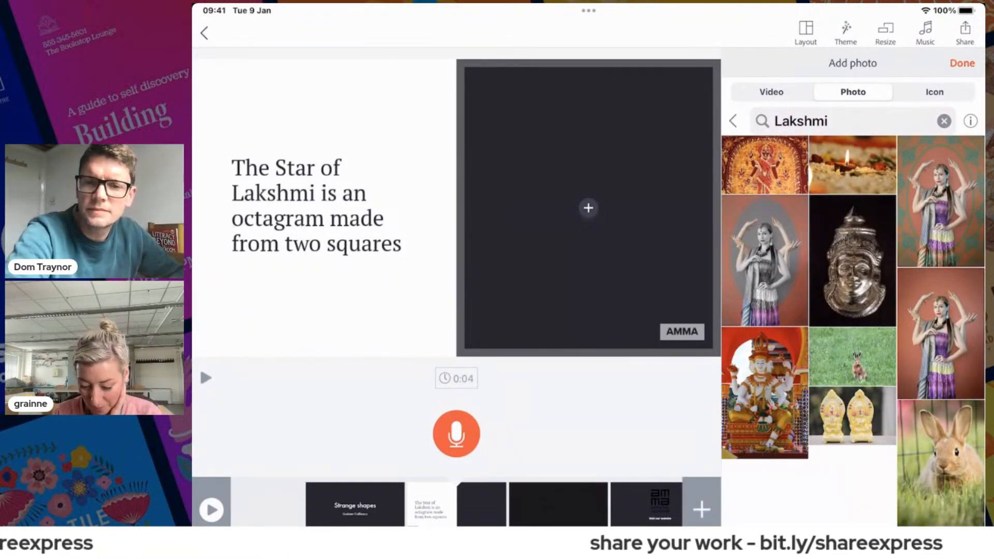
left_click(764, 165)
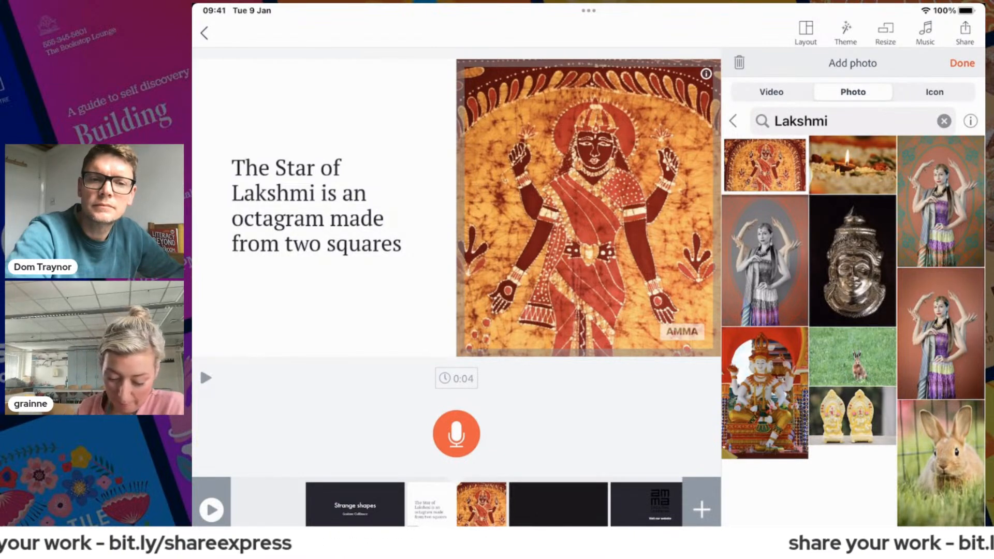
left_click(962, 63)
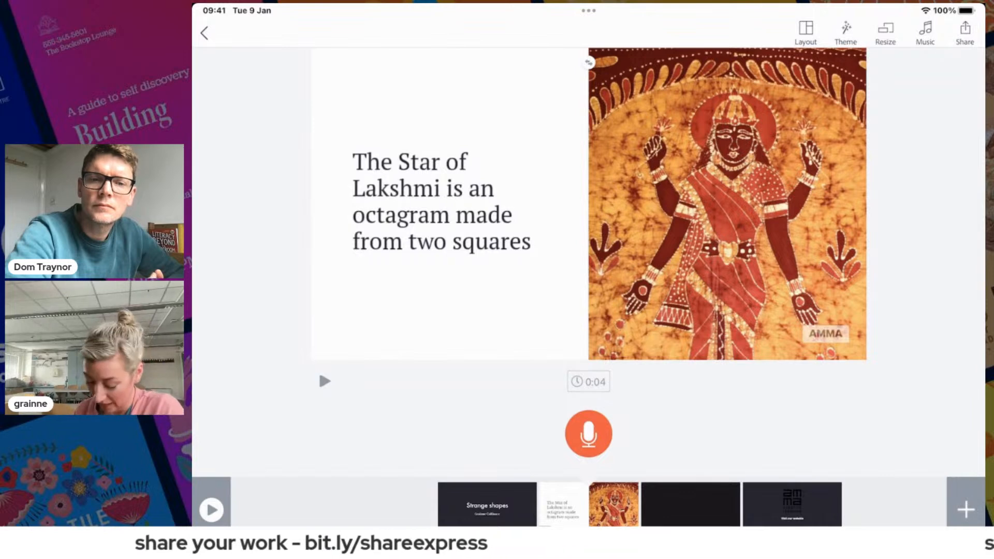
Insert a third slide with the Caption layout, then switch to the Crazy shapes document in Google Docs
left_click(965, 509)
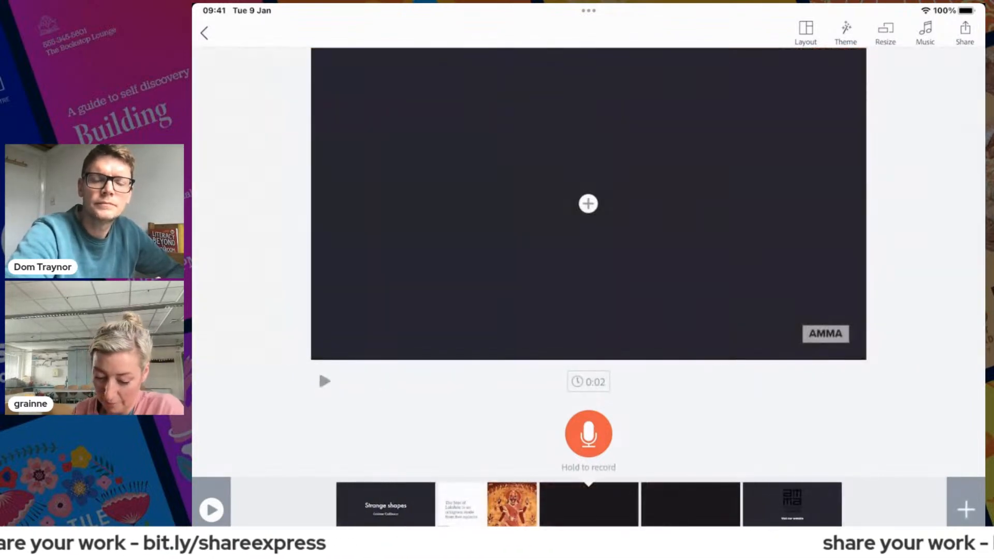
left_click(805, 33)
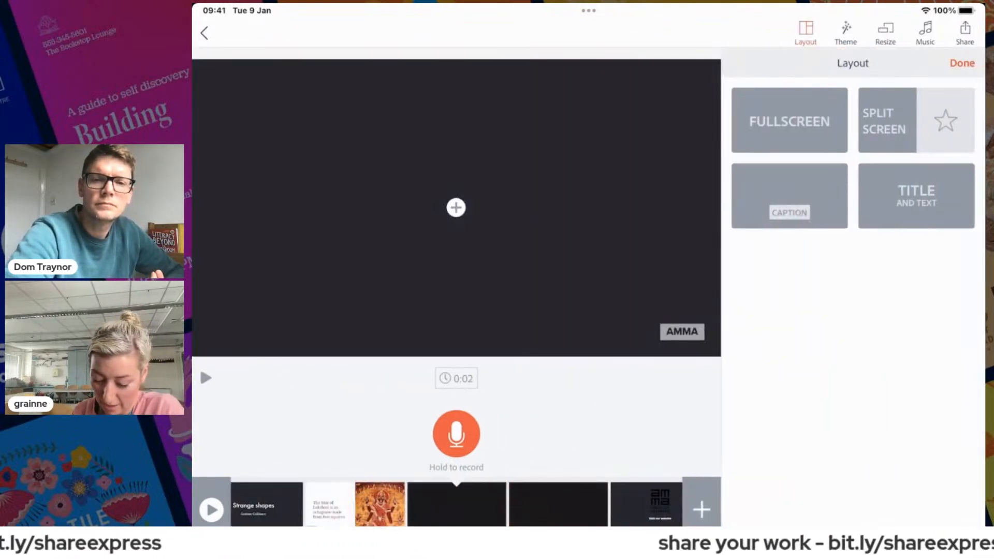
left_click(789, 196)
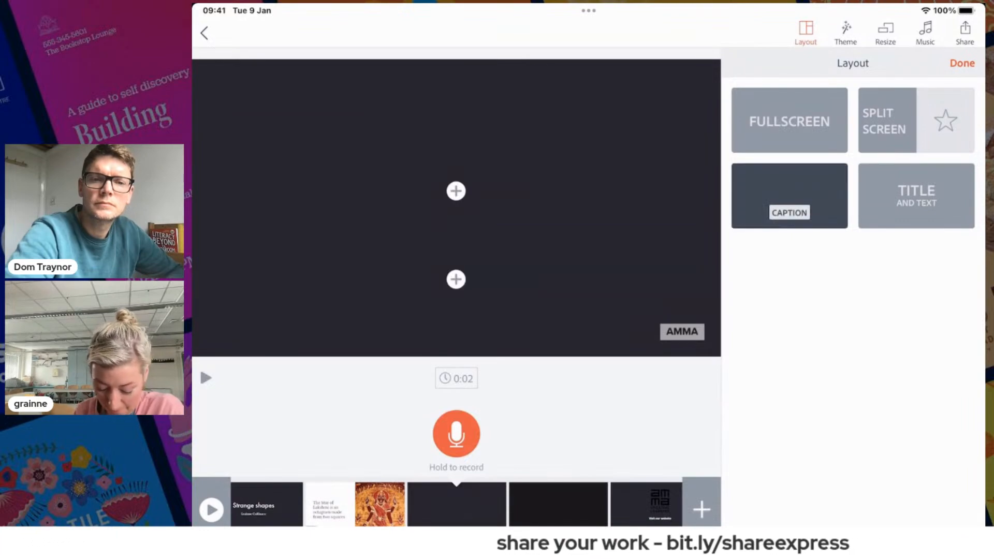
left_click_drag(588, 525, 588, 465)
left_click(672, 509)
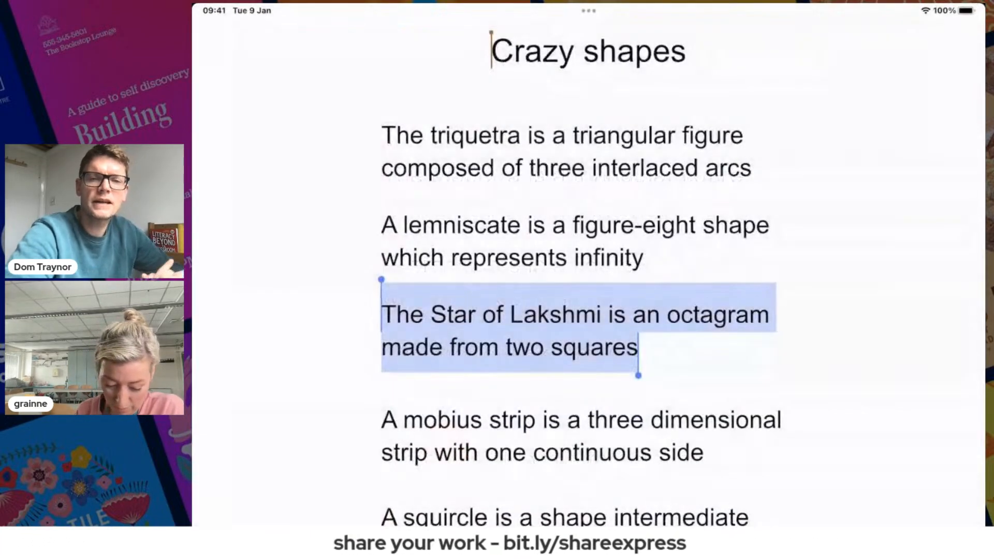